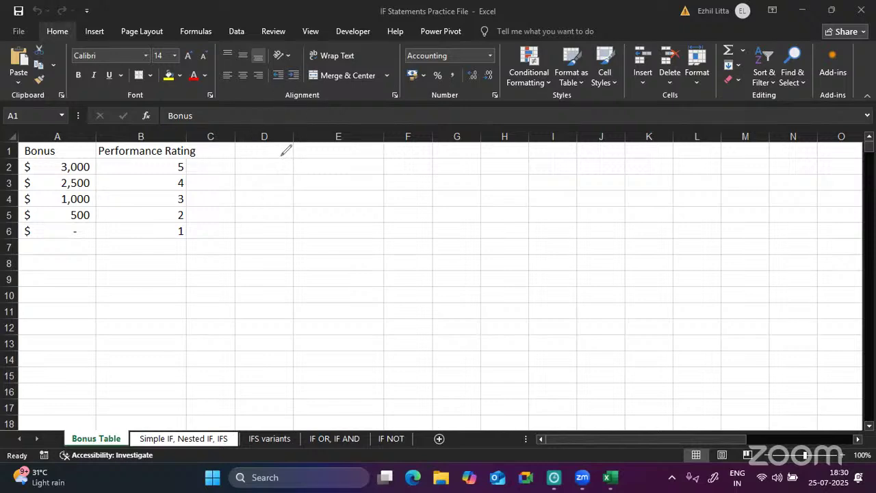
- Handwrite "Entering + Editing text" and "Basic Functions ⇒ Big 5 Function (sum, avg, max, min, count)" in red beside the bonus table
mouse_move(281, 156)
left_mouse_down()
mouse_move(311, 161)
mouse_move(392, 145)
mouse_move(414, 152)
mouse_move(396, 161)
left_mouse_up()
mouse_move(417, 151)
left_mouse_down()
mouse_move(468, 143)
mouse_move(464, 162)
mouse_move(490, 141)
mouse_move(494, 158)
mouse_move(553, 143)
left_mouse_up()
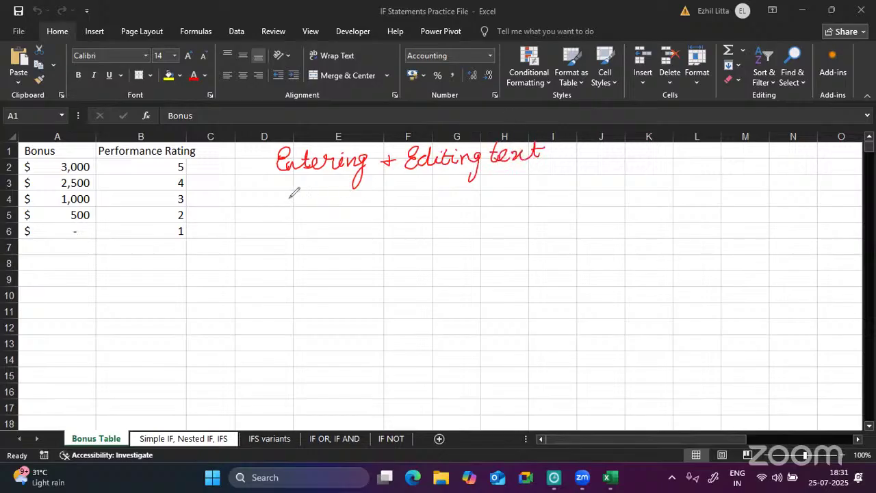
mouse_move(287, 186)
left_mouse_down()
mouse_move(286, 212)
mouse_move(373, 189)
mouse_move(378, 197)
mouse_move(434, 196)
mouse_move(463, 184)
mouse_move(517, 190)
mouse_move(520, 198)
mouse_move(602, 175)
mouse_move(732, 177)
left_mouse_up()
mouse_move(596, 205)
left_mouse_down()
mouse_move(589, 220)
mouse_move(678, 215)
left_mouse_up()
left_click(656, 215)
mouse_move(680, 207)
left_mouse_down()
mouse_move(690, 207)
mouse_move(691, 226)
left_mouse_up()
mouse_move(710, 208)
left_mouse_down()
mouse_move(708, 216)
mouse_move(816, 200)
left_mouse_up()
mouse_move(828, 187)
left_mouse_down()
mouse_move(853, 185)
mouse_move(864, 194)
left_mouse_up()
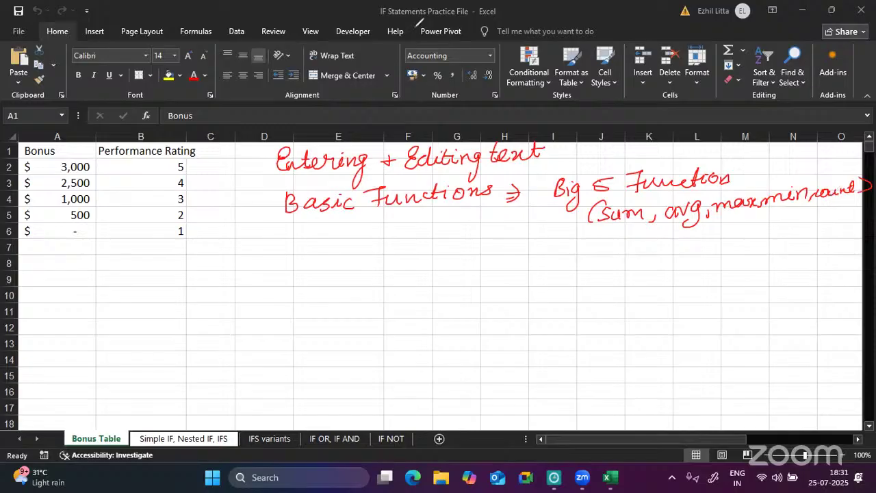
- Add "counta, product, power, modulus" in red handwriting below the list of Big 5 functions
left_click_drag(570, 241, 566, 260)
left_click_drag(580, 240, 629, 246)
mouse_move(616, 240)
left_mouse_down()
mouse_move(635, 236)
mouse_move(636, 245)
mouse_move(668, 253)
mouse_move(675, 240)
mouse_move(765, 226)
mouse_move(777, 236)
mouse_move(791, 223)
mouse_move(842, 219)
left_mouse_up()
left_click(656, 243)
left_click_drag(717, 270, 803, 254)
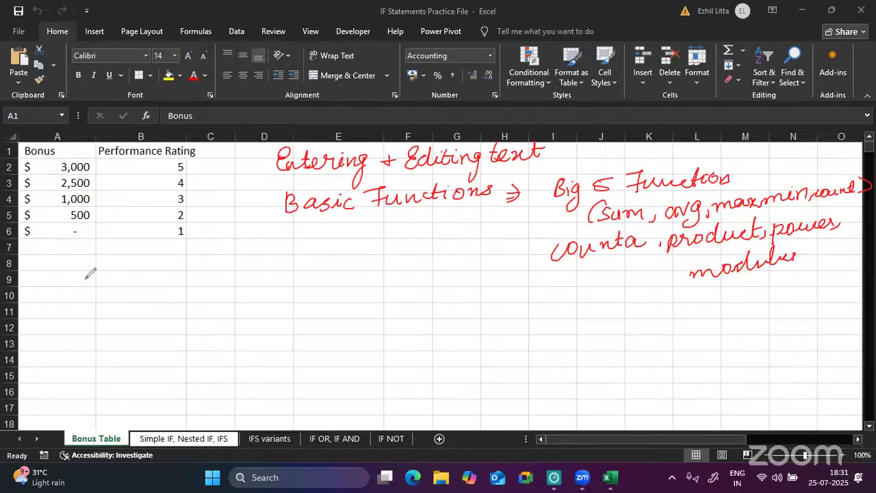
- Handwrite the topics "condition formatting", "Text Function" and "Date + time function" in red below the bonus table
mouse_move(91, 276)
left_mouse_down()
mouse_move(103, 285)
mouse_move(155, 271)
mouse_move(213, 274)
mouse_move(287, 258)
mouse_move(297, 246)
mouse_move(311, 277)
left_mouse_up()
left_click(326, 258)
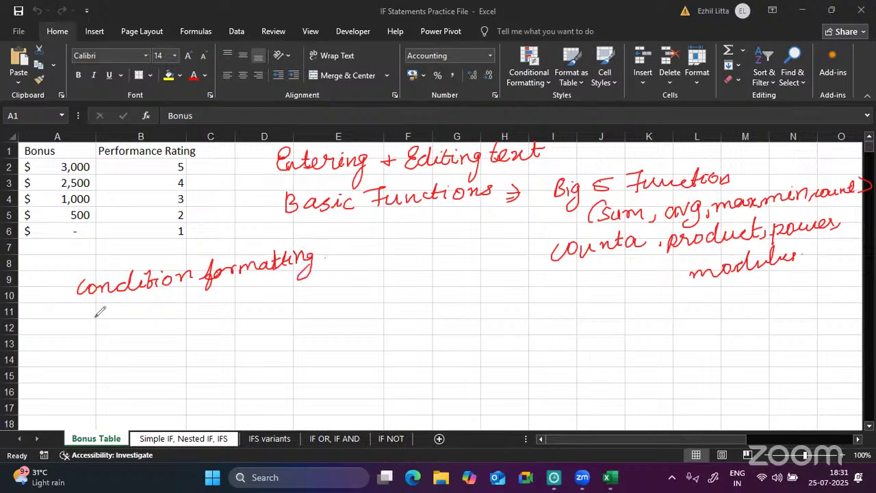
mouse_move(89, 313)
left_mouse_down()
mouse_move(104, 311)
mouse_move(98, 327)
mouse_move(122, 310)
mouse_move(124, 326)
left_mouse_up()
mouse_move(127, 309)
left_mouse_down()
mouse_move(134, 321)
mouse_move(145, 308)
mouse_move(195, 306)
mouse_move(215, 287)
mouse_move(237, 296)
left_mouse_up()
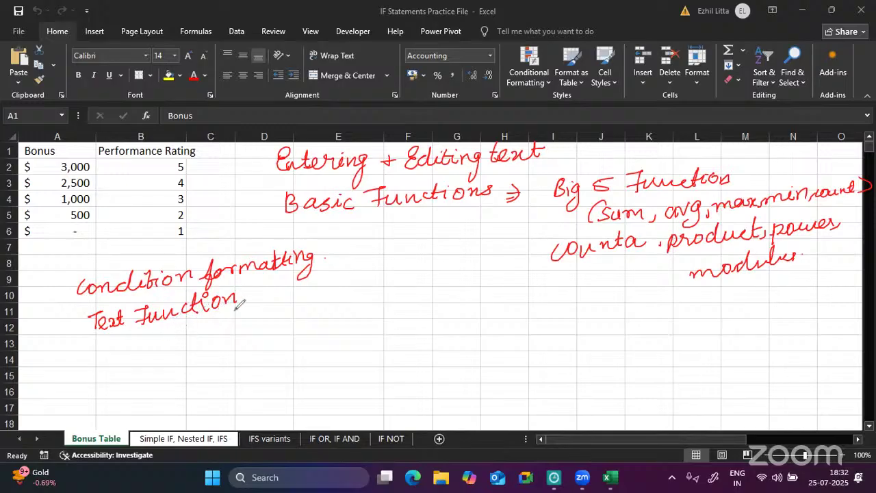
mouse_move(109, 342)
left_mouse_down()
mouse_move(113, 360)
mouse_move(157, 338)
mouse_move(236, 329)
mouse_move(355, 295)
left_mouse_up()
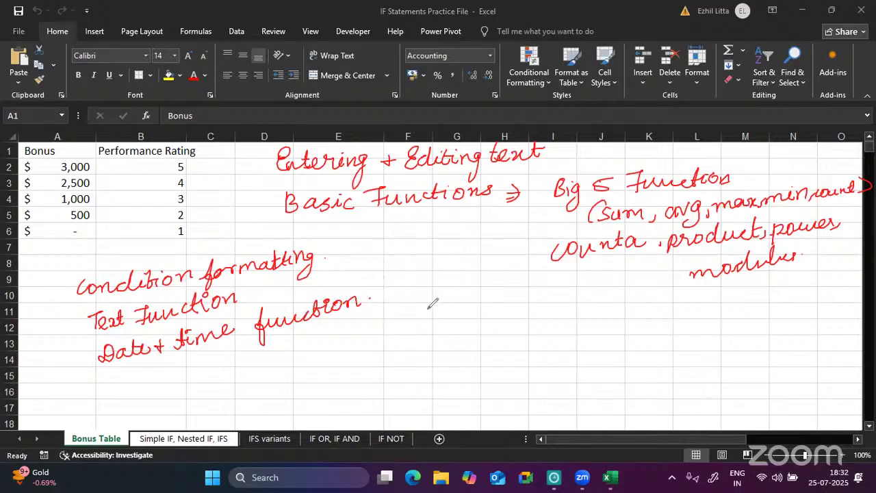
- Handwrite the topics "conditional function" and "list function" in red to the right of the date and time topic
mouse_move(429, 317)
left_mouse_down()
mouse_move(430, 328)
mouse_move(455, 327)
mouse_move(477, 308)
mouse_move(486, 326)
mouse_move(514, 326)
mouse_move(526, 314)
mouse_move(587, 321)
mouse_move(646, 307)
left_mouse_up()
mouse_move(651, 294)
left_mouse_down()
mouse_move(653, 313)
mouse_move(691, 304)
mouse_move(657, 297)
left_mouse_up()
left_click_drag(455, 363, 450, 371)
left_click_drag(458, 361, 481, 362)
left_click_drag(475, 352, 522, 373)
mouse_move(523, 351)
left_mouse_down()
mouse_move(597, 342)
mouse_move(613, 331)
left_mouse_up()
left_click(620, 330)
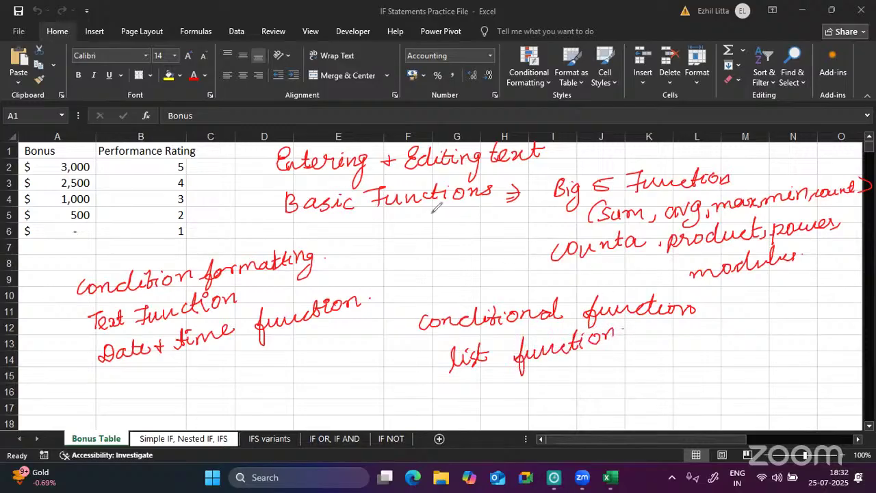
- Handwrite "Data Validation" and "What if Analysis" in red between the existing topic notes
left_click_drag(357, 248, 356, 263)
mouse_move(355, 246)
left_mouse_down()
mouse_move(357, 262)
mouse_move(416, 241)
left_mouse_up()
mouse_move(424, 220)
left_mouse_down()
mouse_move(428, 240)
mouse_move(434, 218)
mouse_move(473, 229)
mouse_move(538, 203)
left_mouse_up()
mouse_move(367, 274)
left_mouse_down()
mouse_move(371, 289)
mouse_move(457, 237)
mouse_move(453, 261)
mouse_move(479, 241)
mouse_move(518, 231)
mouse_move(526, 216)
mouse_move(540, 246)
mouse_move(564, 204)
left_mouse_up()
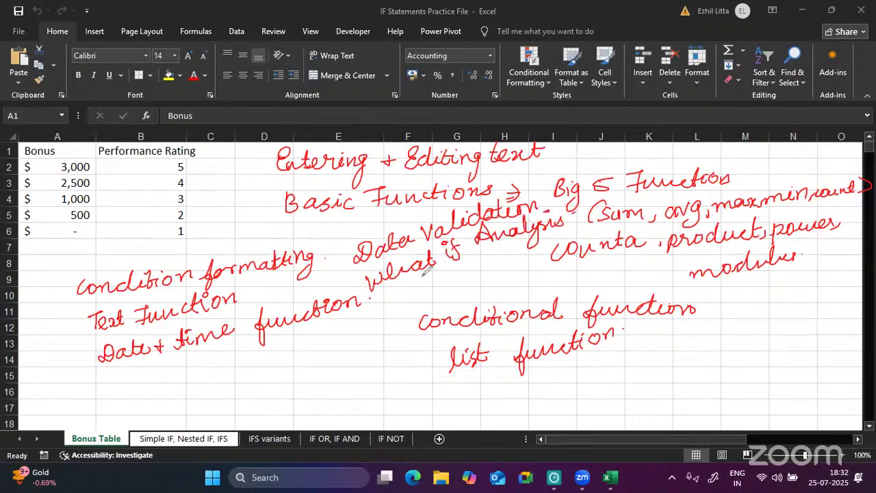
- Underline the "What if Analysis", "conditional function" and "list function" notes, and clear all handwriting from the screen
left_click_drag(345, 308, 483, 256)
left_click(498, 257)
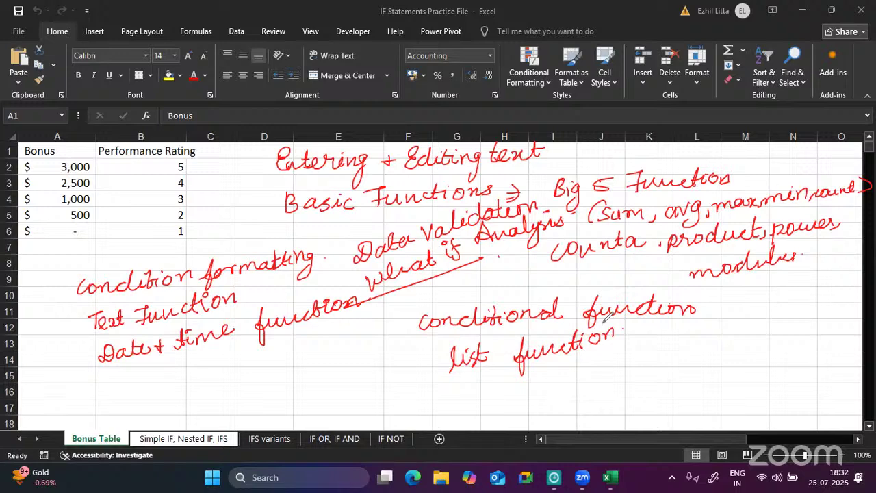
left_click_drag(605, 319, 523, 330)
left_click_drag(487, 378, 586, 345)
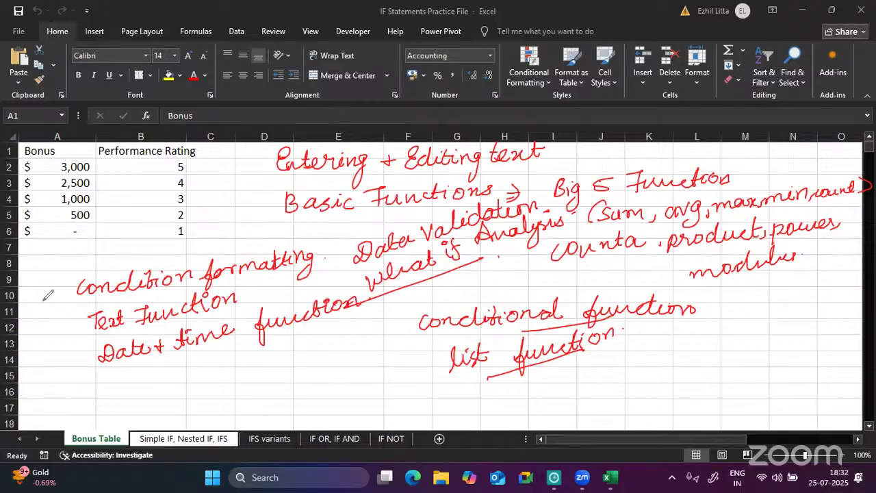
left_click(8, 111)
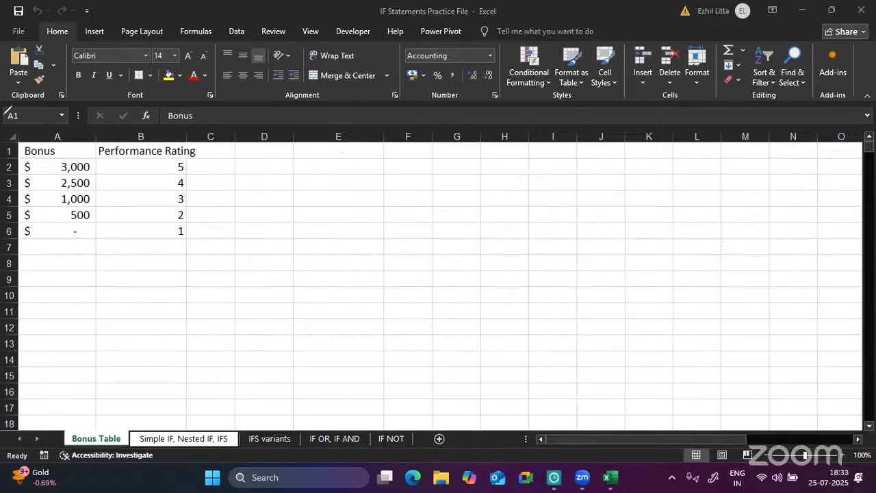
- View the Simple IF, Nested IF, IFS sheet and return to the Bonus Table sheet
left_click(171, 439)
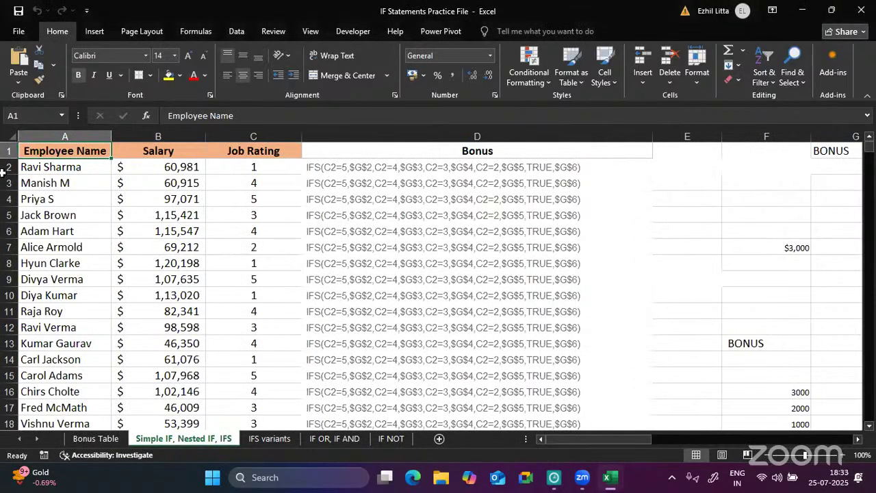
left_click(101, 439)
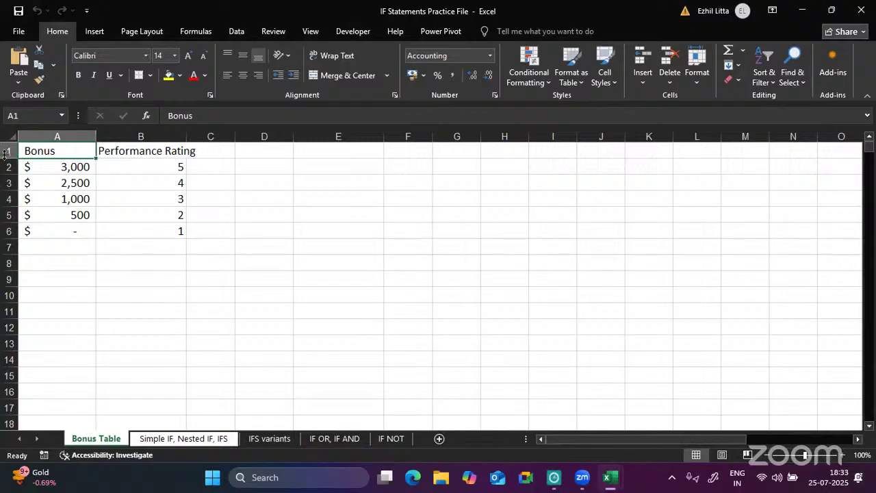
- Handwrite "if ⇒ 1 condition" and, below it, "ifs ⇒ multiple condition" in red beside the bonus table
left_click(297, 131)
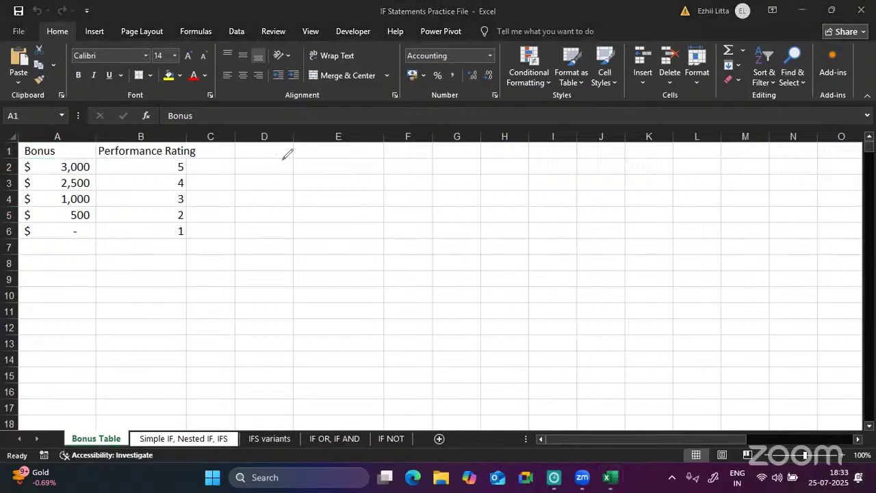
mouse_move(281, 155)
left_mouse_down()
mouse_move(287, 179)
mouse_move(301, 158)
left_mouse_up()
mouse_move(271, 226)
left_mouse_down()
mouse_move(277, 203)
mouse_move(279, 235)
left_mouse_up()
mouse_move(276, 217)
left_mouse_down()
mouse_move(305, 206)
mouse_move(294, 224)
left_mouse_up()
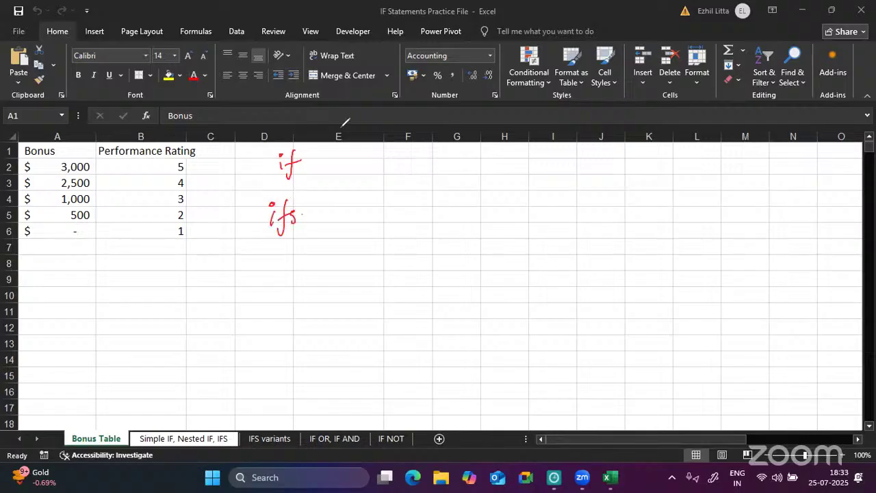
left_click_drag(315, 158, 327, 157)
mouse_move(316, 165)
left_mouse_down()
mouse_move(342, 167)
mouse_move(388, 146)
mouse_move(483, 154)
left_mouse_up()
left_click_drag(363, 156, 378, 148)
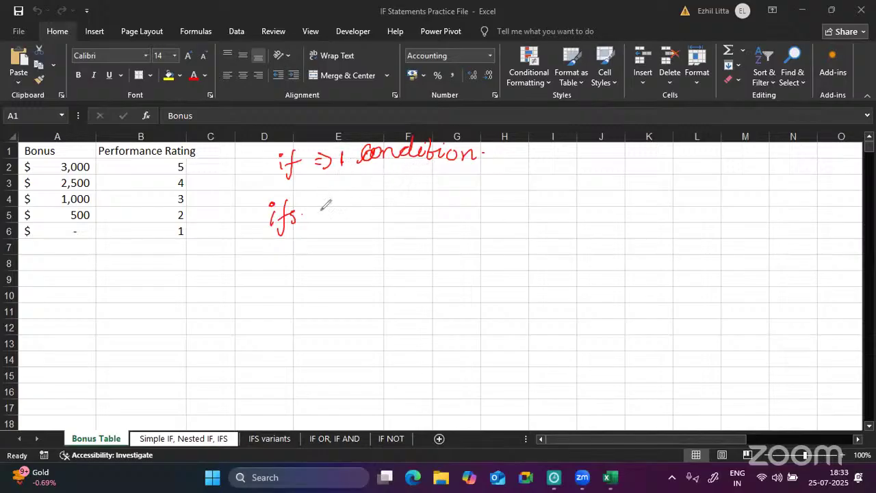
left_click_drag(313, 212, 343, 218)
mouse_move(395, 196)
left_mouse_down()
mouse_move(430, 206)
mouse_move(512, 199)
mouse_move(525, 173)
mouse_move(537, 192)
mouse_move(565, 189)
left_mouse_up()
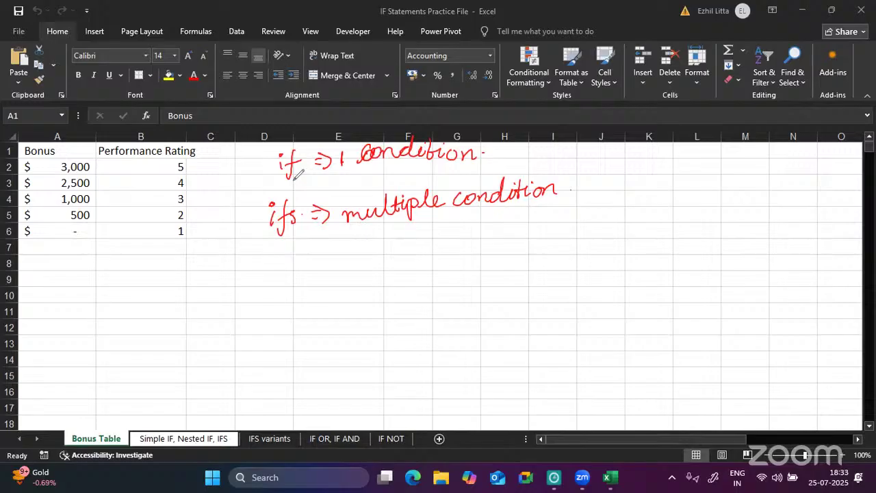
- Underline the handwritten words "if" and "ifs" and group both notes with a curly brace
left_click_drag(277, 180, 323, 160)
left_click_drag(260, 238, 327, 220)
left_click_drag(248, 142, 248, 245)
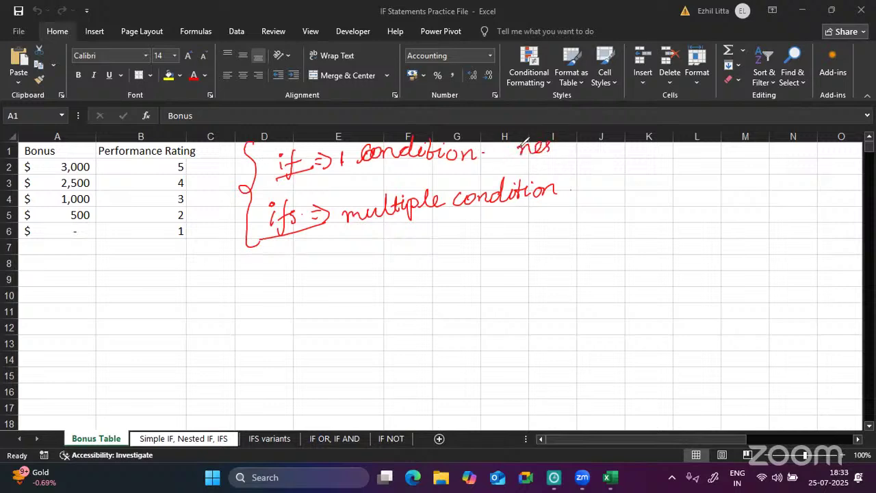
- Handwrite "nested if ⇒ multiple condition" in red beside the if note and underline "nested if"
left_click_drag(552, 146, 568, 147)
mouse_move(606, 138)
left_mouse_down()
mouse_move(617, 127)
mouse_move(609, 168)
mouse_move(655, 134)
mouse_move(657, 144)
mouse_move(676, 147)
mouse_move(722, 130)
mouse_move(736, 170)
mouse_move(770, 168)
mouse_move(784, 156)
mouse_move(791, 171)
mouse_move(802, 162)
mouse_move(809, 171)
mouse_move(822, 162)
mouse_move(826, 169)
left_mouse_up()
left_click(834, 165)
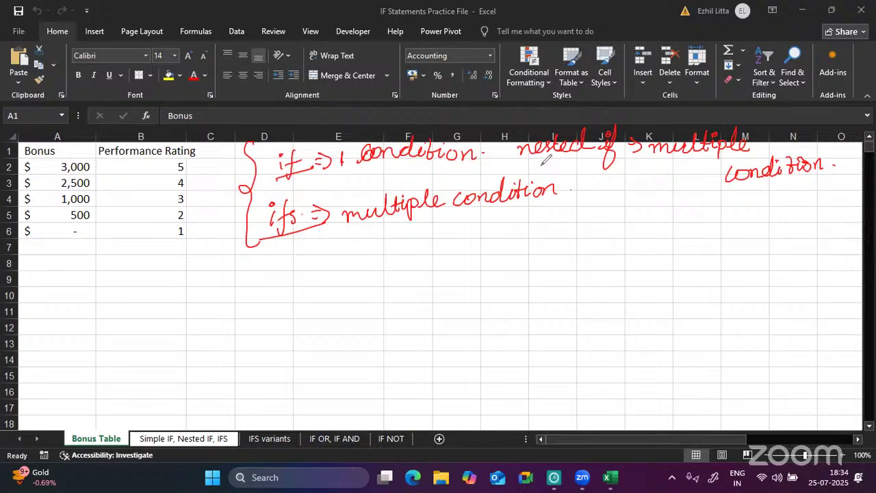
mouse_move(523, 163)
left_mouse_down()
mouse_move(614, 152)
mouse_move(532, 159)
left_mouse_up()
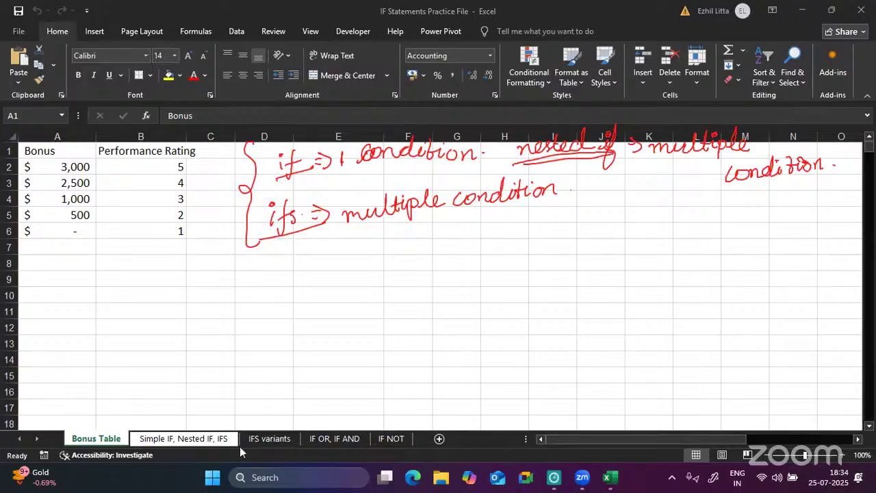
- Delete the IFS formula text from all rows below the Bonus header on the Simple IF, Nested IF, IFS sheet
left_click(199, 439)
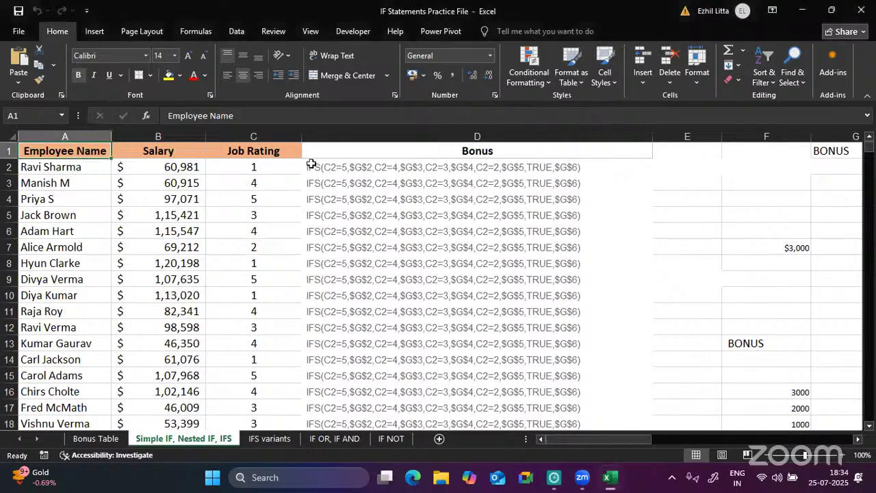
left_click_drag(311, 164, 525, 440)
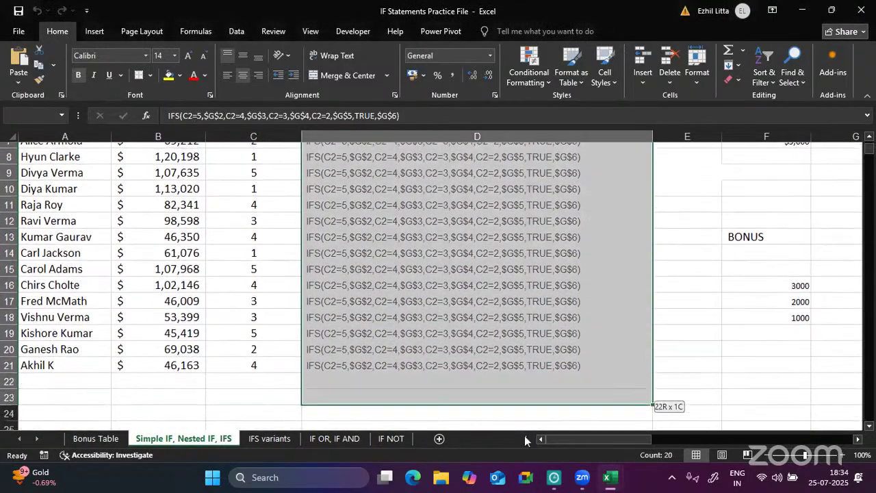
key("Delete")
scroll(399, 377, "up", 2)
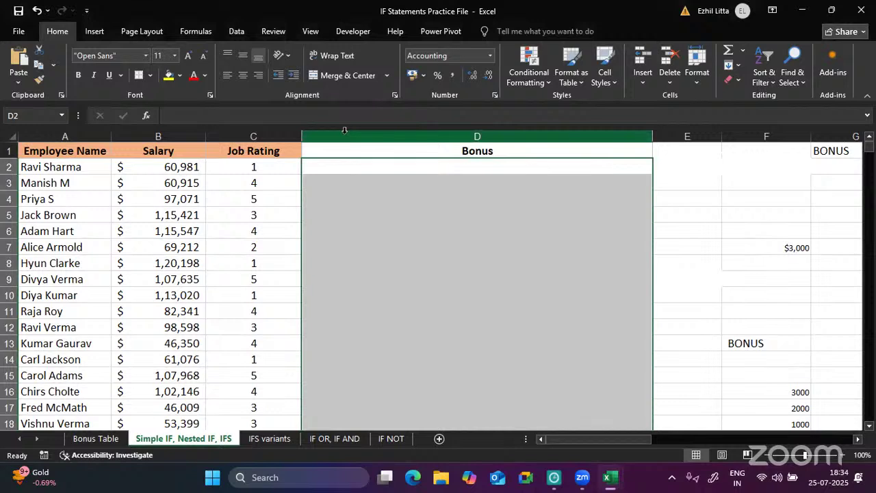
- Enter =IF(C2=1,1000,0) in cell D2 and fill it down the Bonus column for all employees
left_click(359, 173)
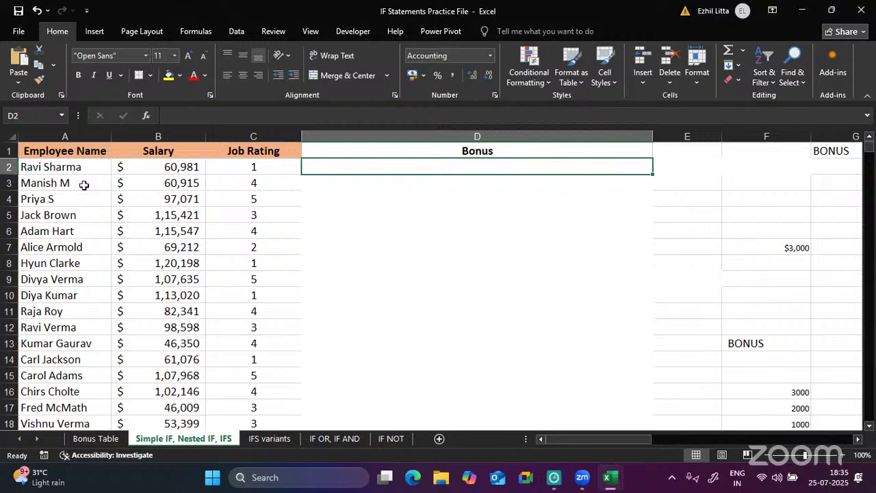
double_click(338, 164)
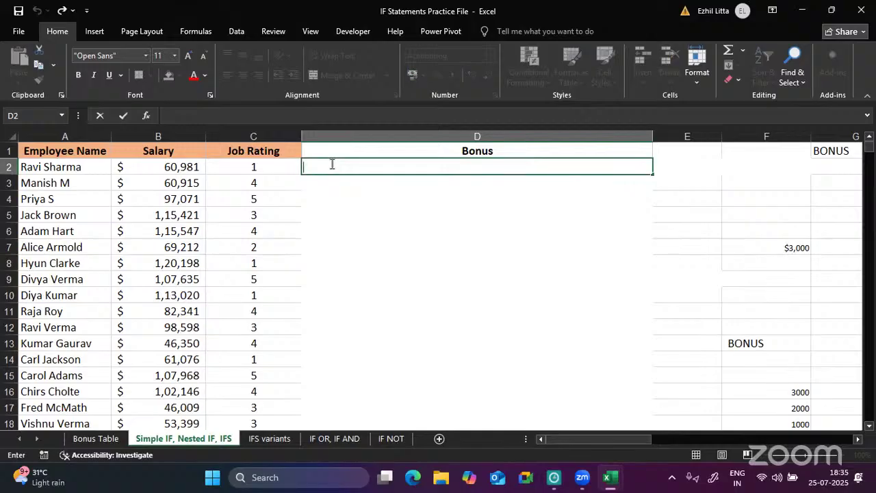
type("=i")
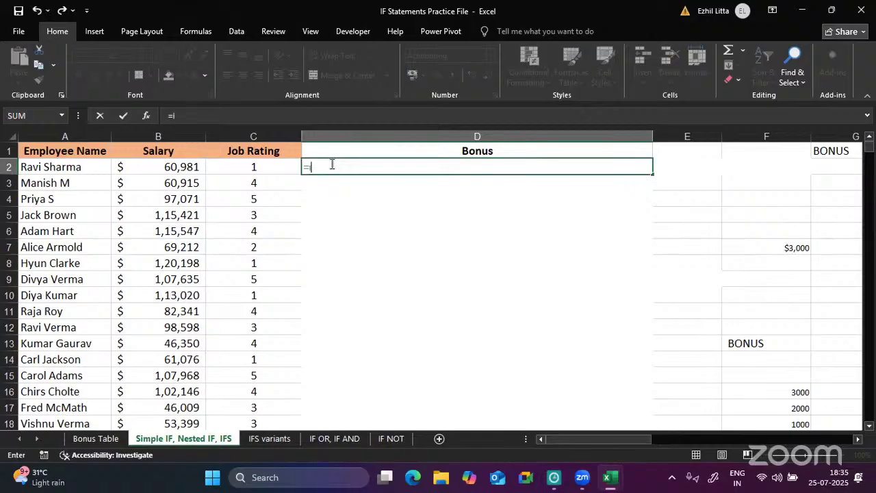
type("f(")
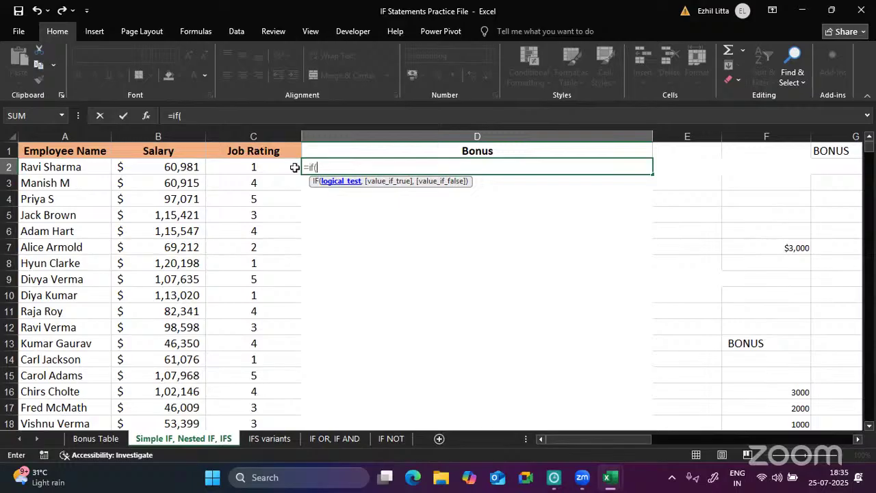
left_click(270, 165)
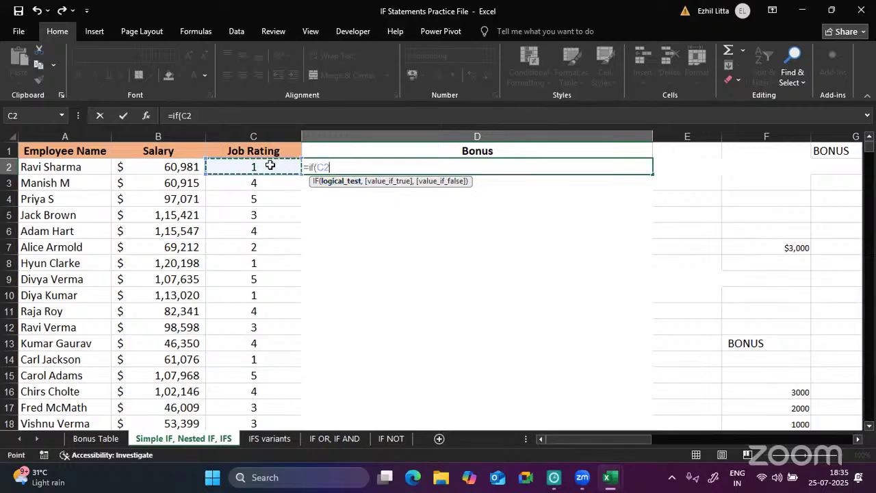
type("=")
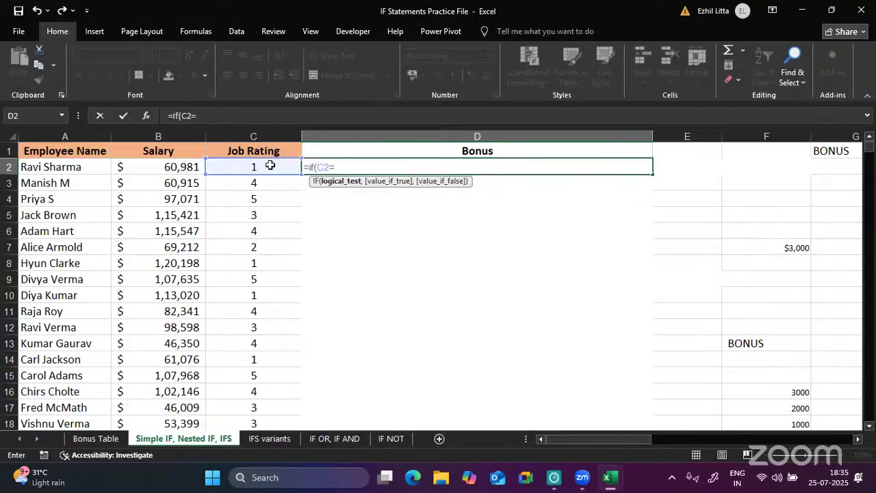
type("1,")
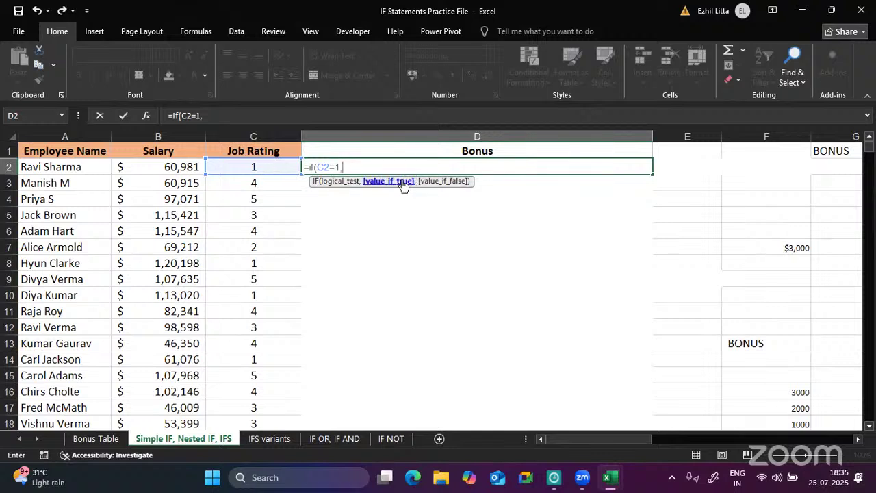
type("1000,")
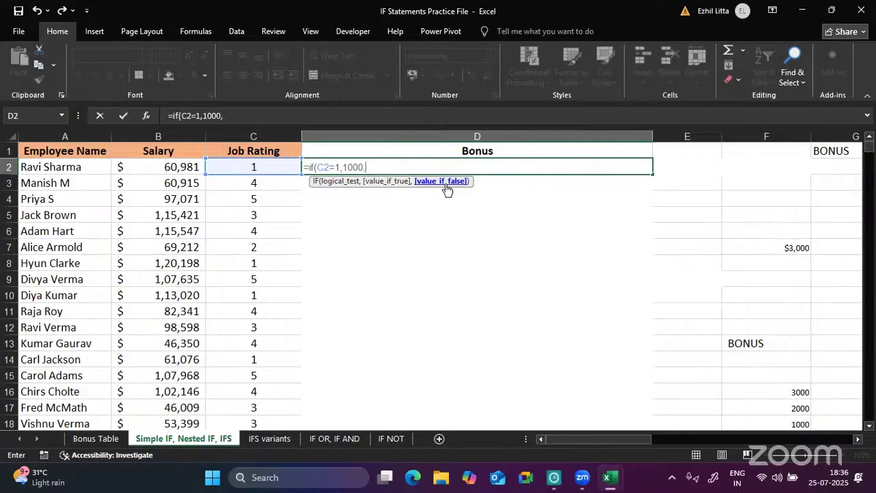
type("0")
type(")")
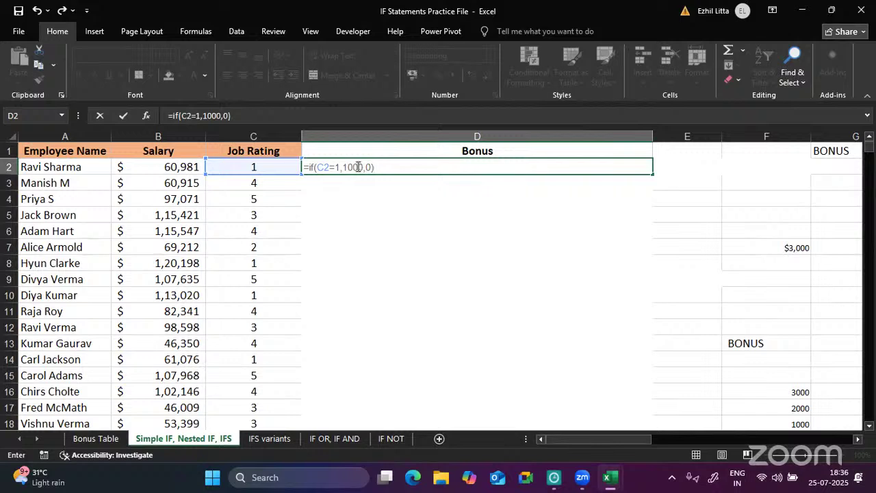
key("Return")
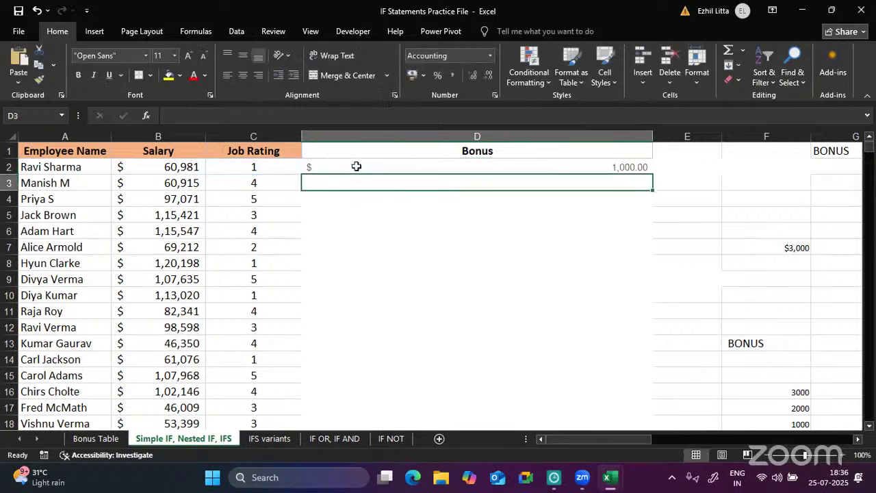
left_click(451, 171)
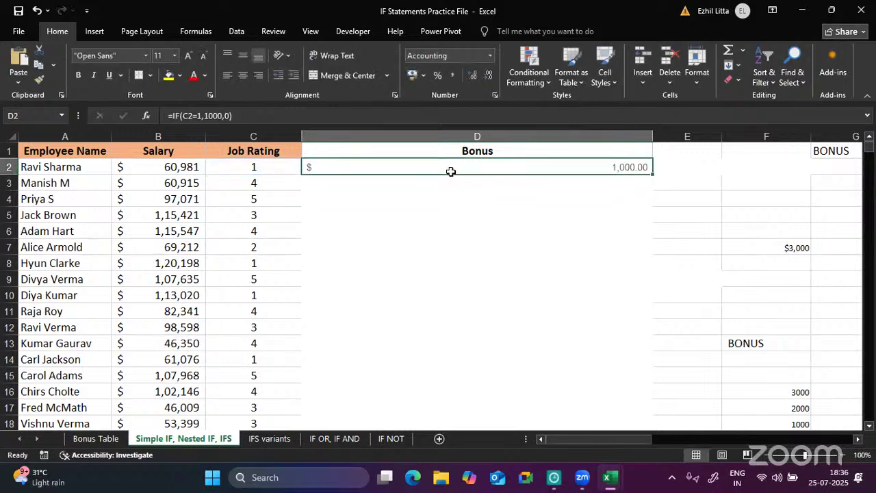
double_click(654, 173)
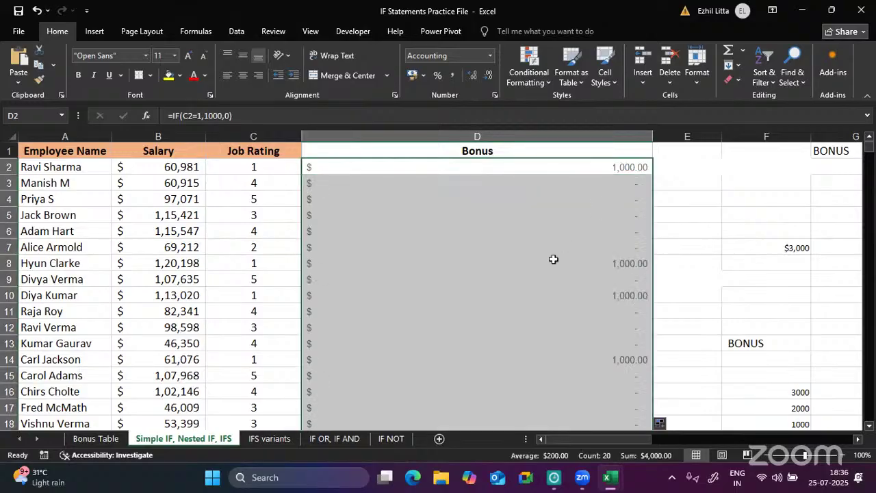
- Replace the fixed 1000 in D2's IF formula with an absolute reference to G6, giving =IF(C2=1,$G$6,0)
scroll(553, 259, "down", 1)
scroll(553, 259, "down", 3)
scroll(553, 259, "up", 4)
left_click(426, 167)
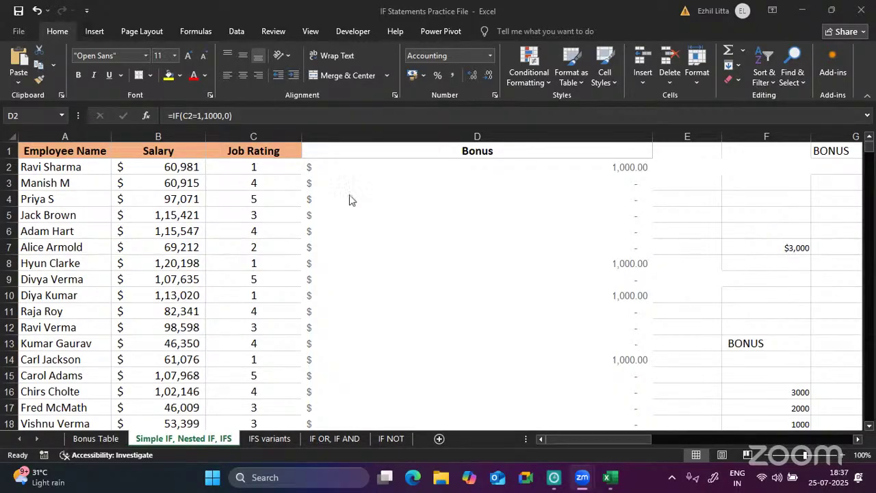
double_click(350, 167)
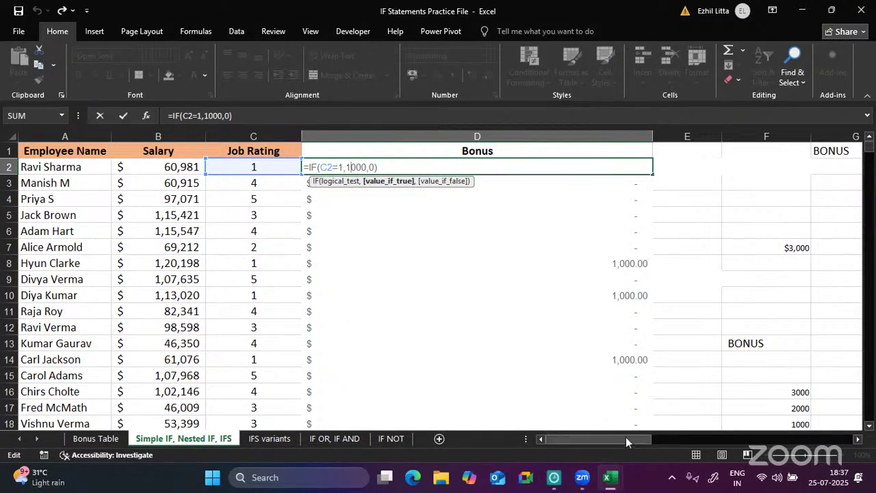
left_click_drag(625, 437, 644, 438)
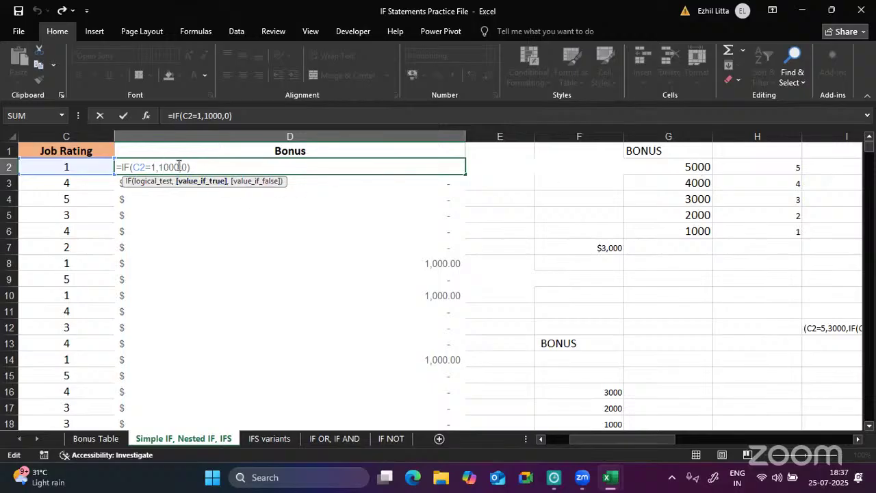
left_click_drag(180, 167, 163, 165)
key("BackSpace")
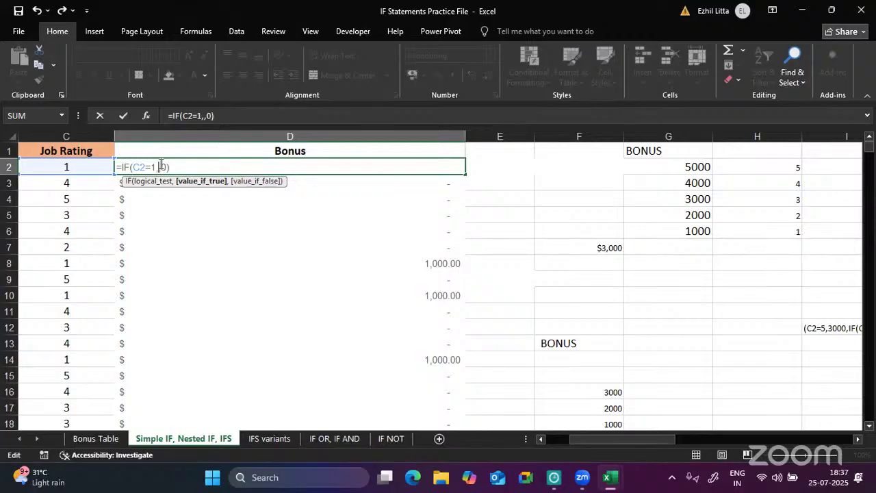
left_click(672, 226)
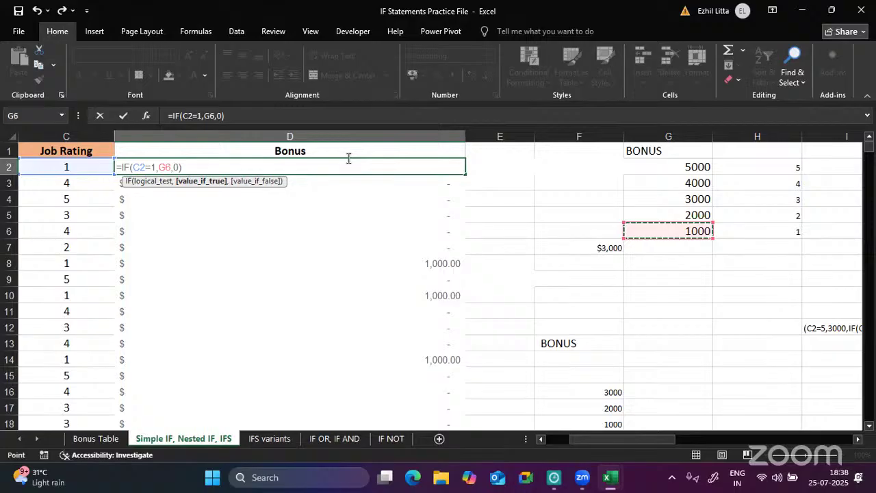
key("F4")
key("Return")
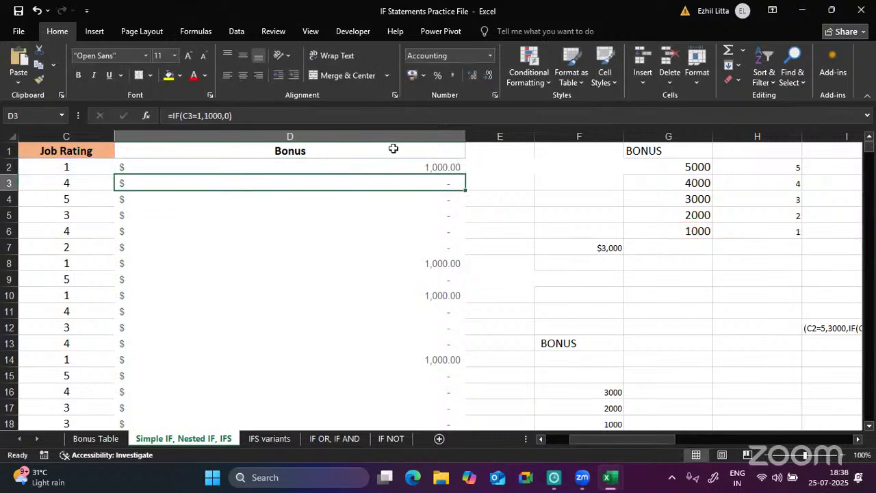
- Fill the D2 formula with the $G$6 reference down the Bonus column to the last employee row
left_click(389, 165)
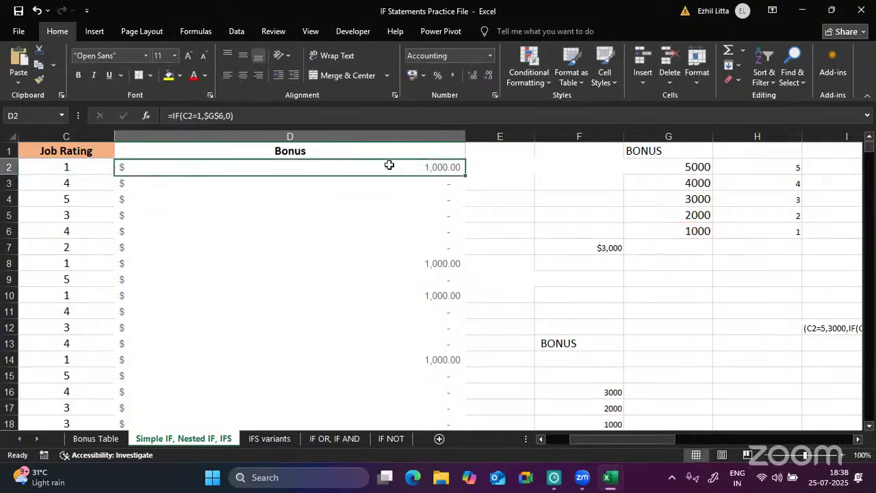
double_click(466, 175)
scroll(384, 350, "down", 4)
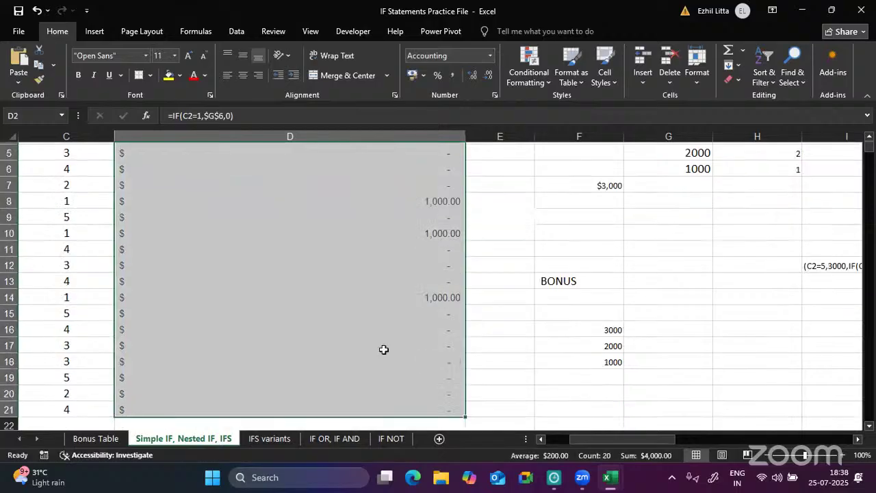
scroll(384, 350, "up", 4)
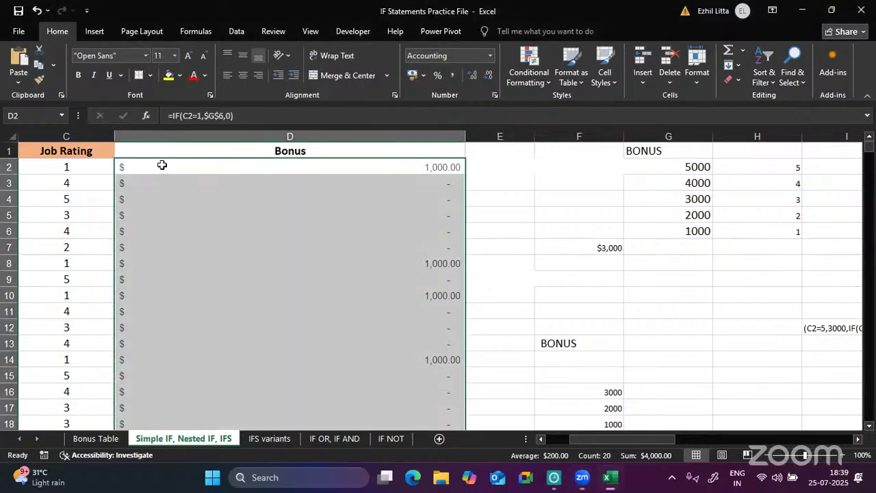
- Delete all the simple IF formulas below the Bonus header, from D2 downward
left_click(162, 165)
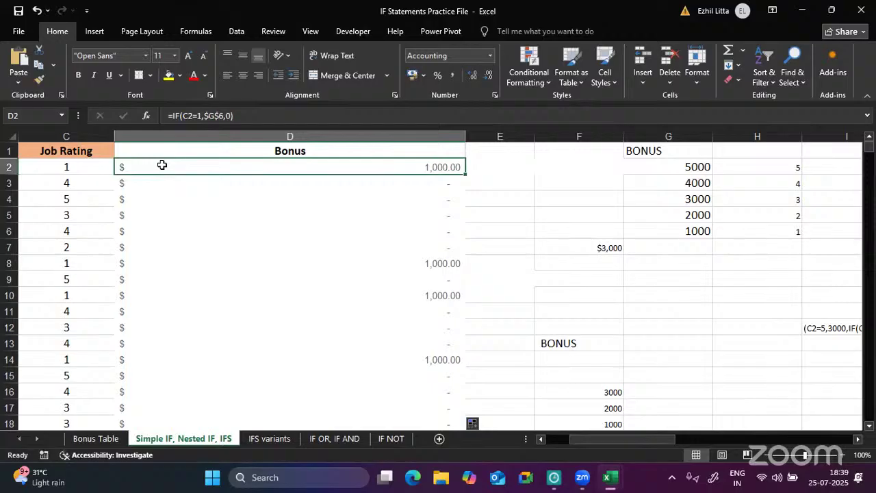
key("ctrl+shift+Down")
scroll(160, 164, "up", 2)
key("Delete")
- Start a nested IF formula in D2 that returns $G$2 when C2=5, leaving its false argument open
left_click(163, 165)
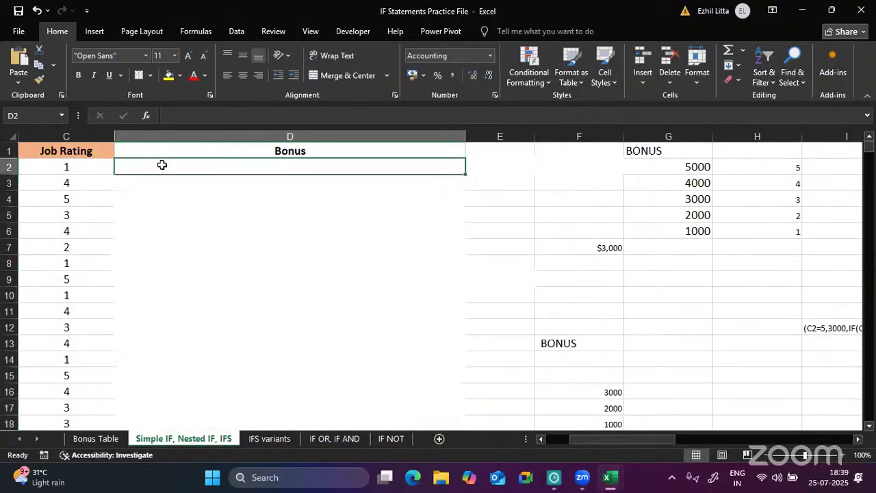
type("=if(")
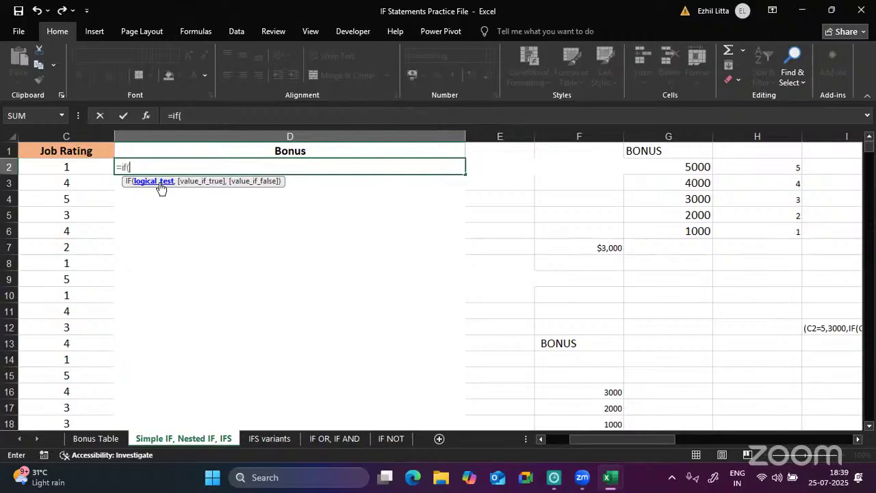
left_click(94, 163)
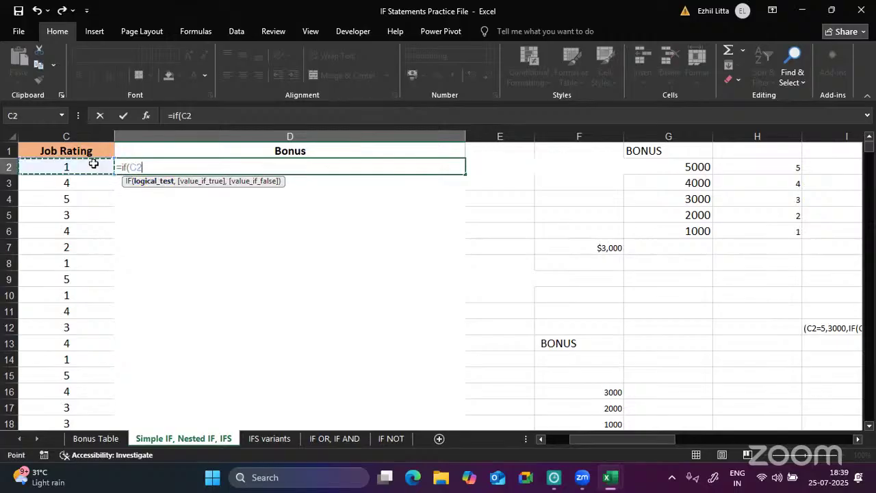
type("=5,")
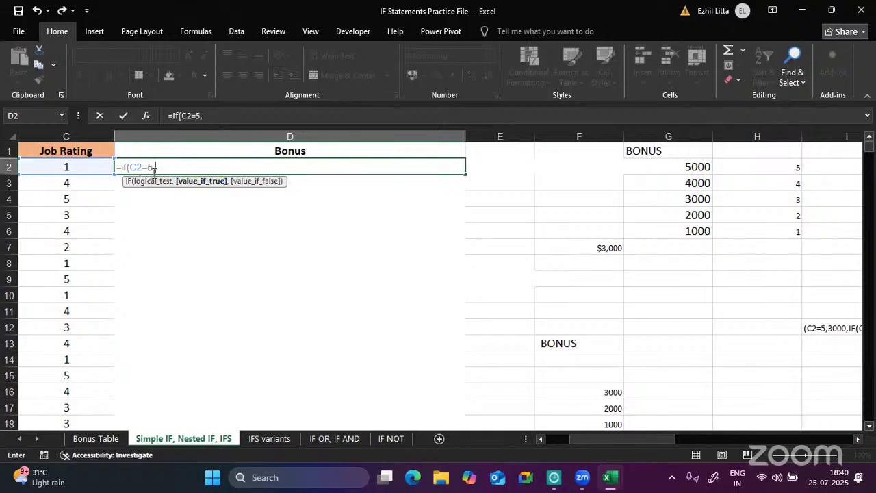
left_click(690, 167)
key("F4")
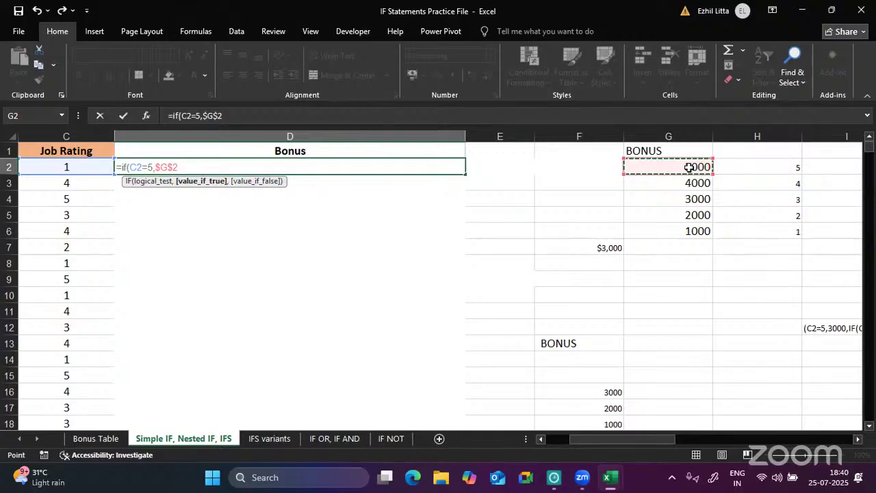
type(",")
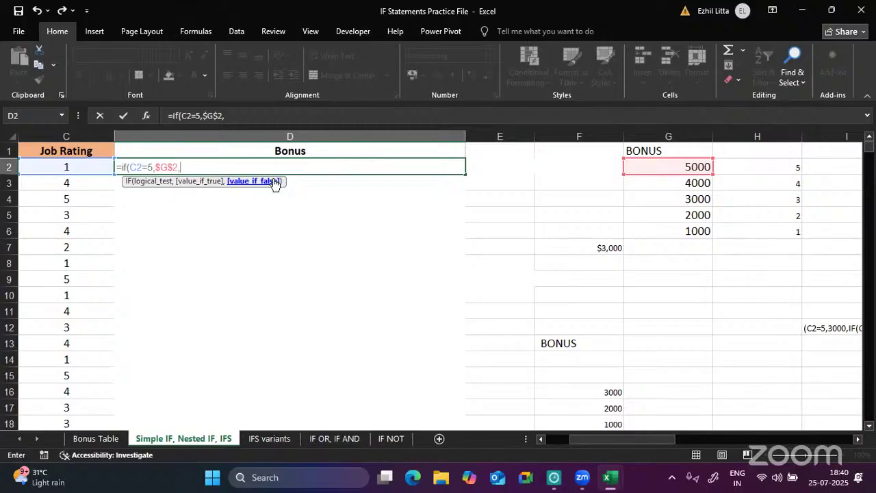
- Nest a second IF as the false argument in D2, returning $G$3 when C2=4
type("if(")
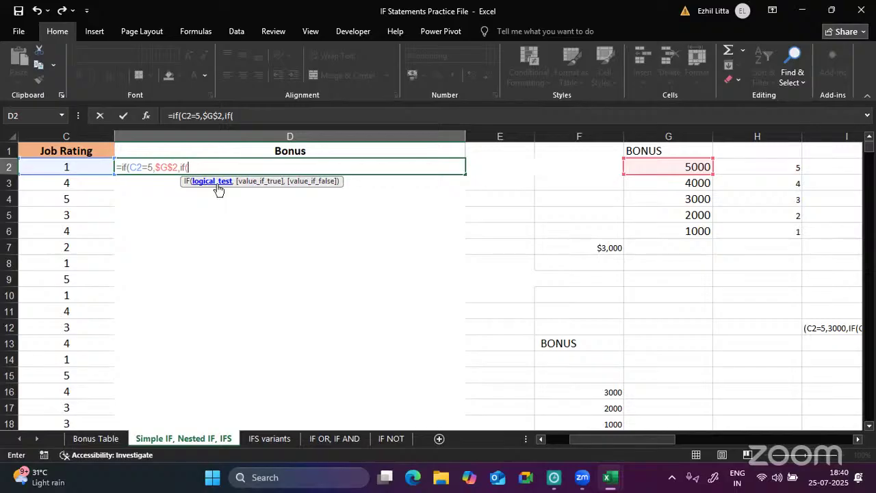
left_click(70, 165)
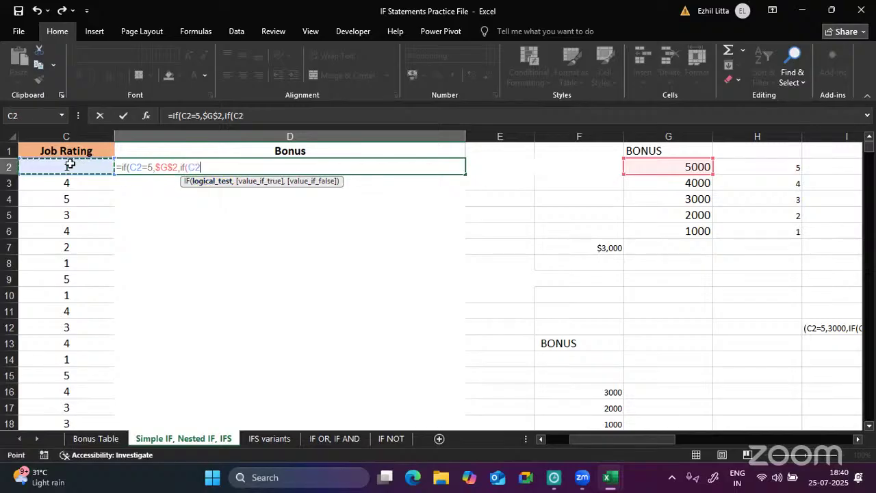
type("4")
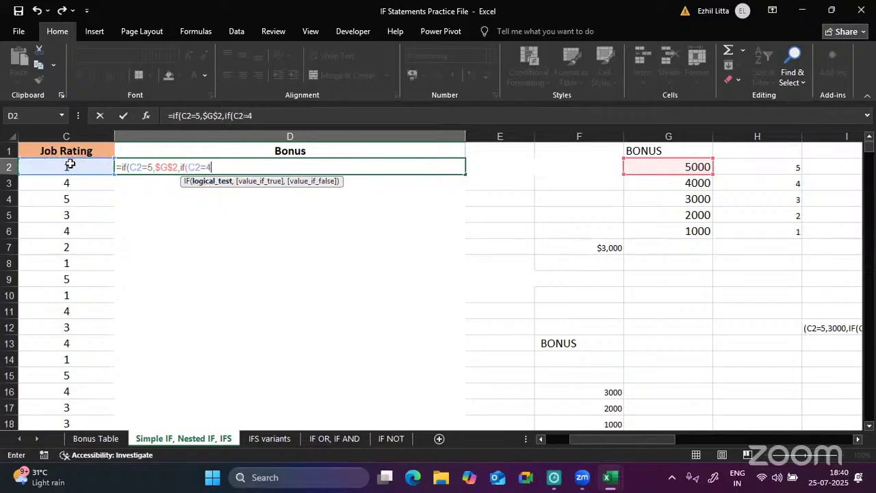
type(",")
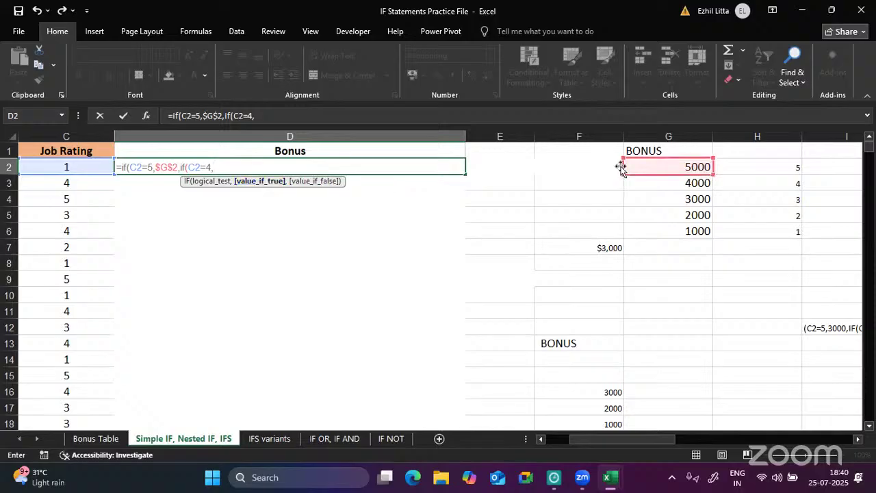
left_click(633, 182)
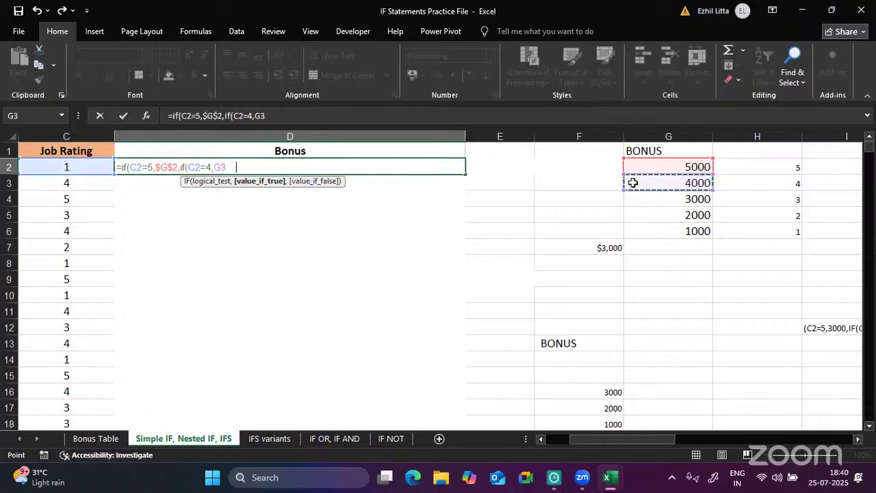
key("F4")
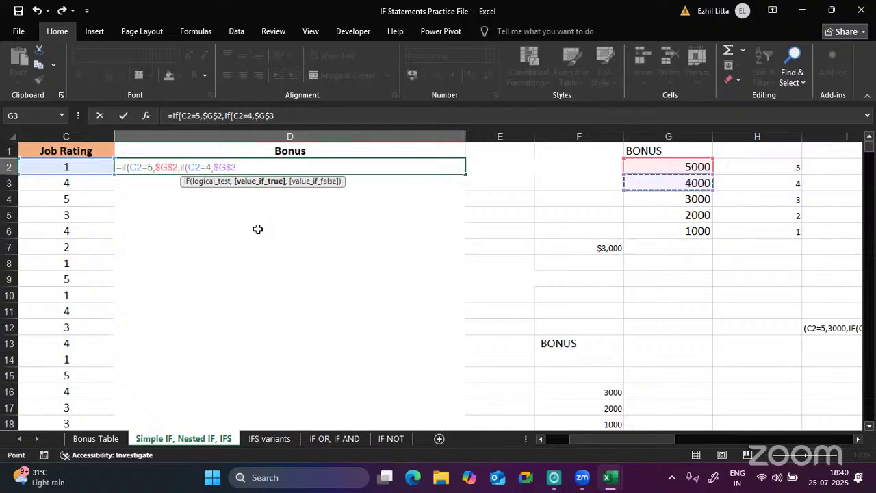
- Nest a third IF in the D2 formula, returning $G$4 when C2=3
type(",if(")
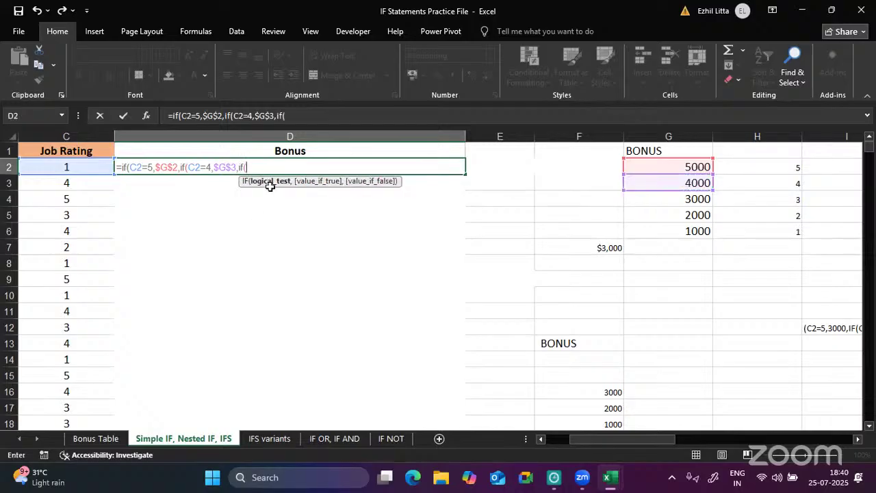
left_click(88, 163)
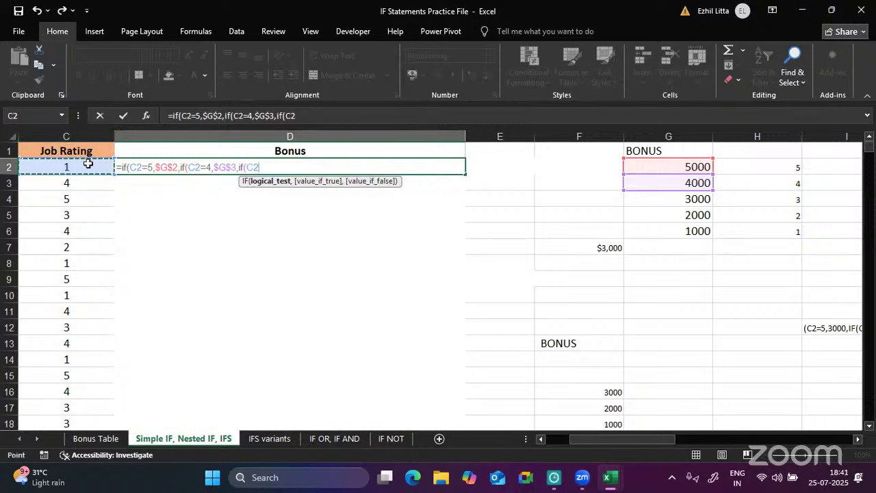
type("=3")
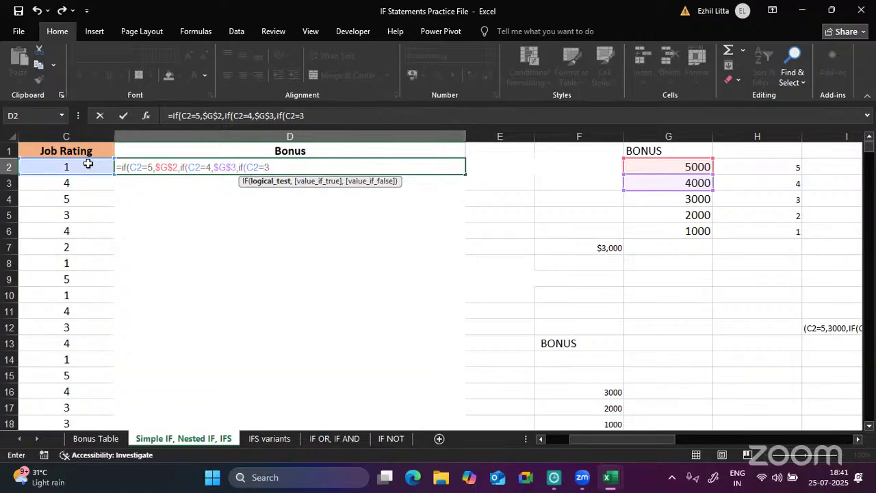
type(",")
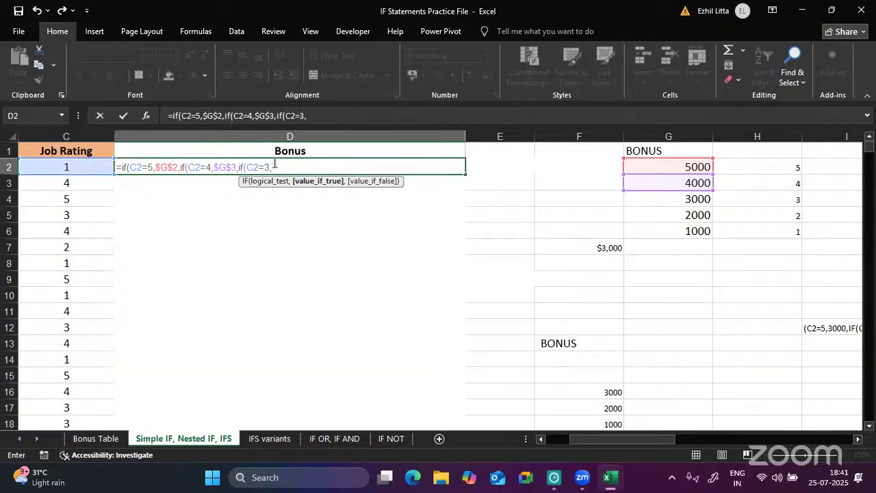
left_click(654, 198)
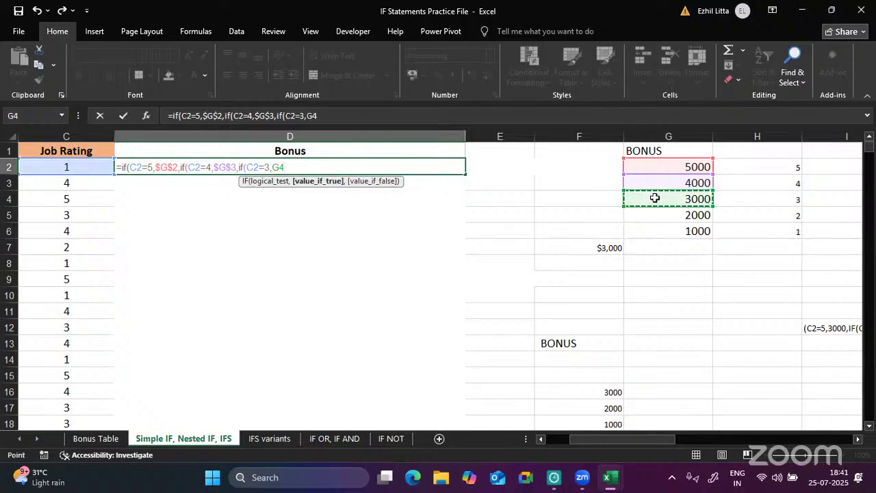
key("F4")
type(",")
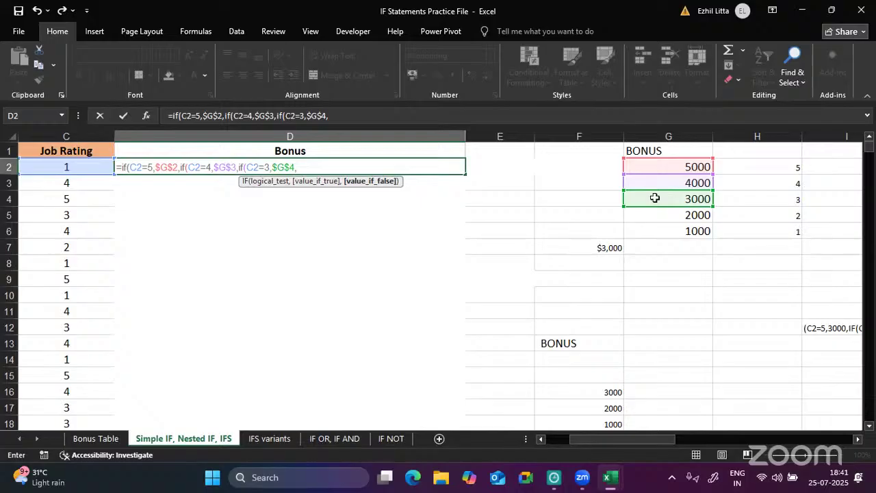
- Nest a fourth IF in the D2 formula, returning $G$5 when C2=2
type("if")
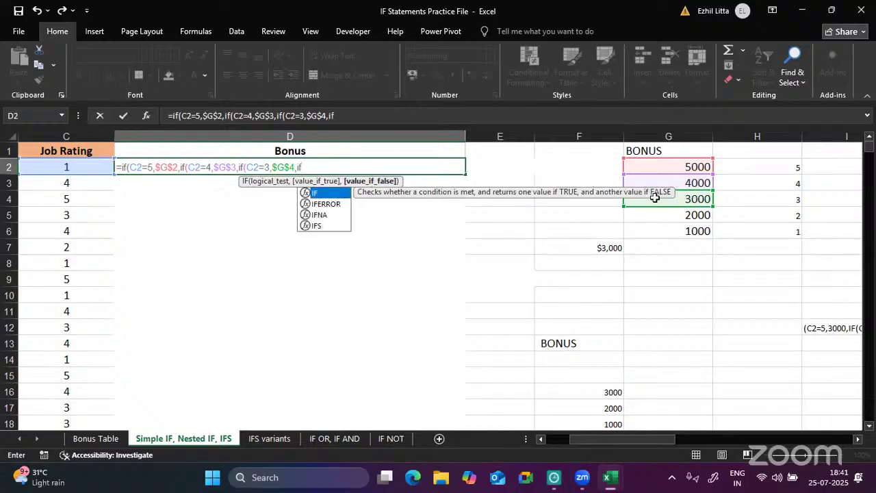
type("(")
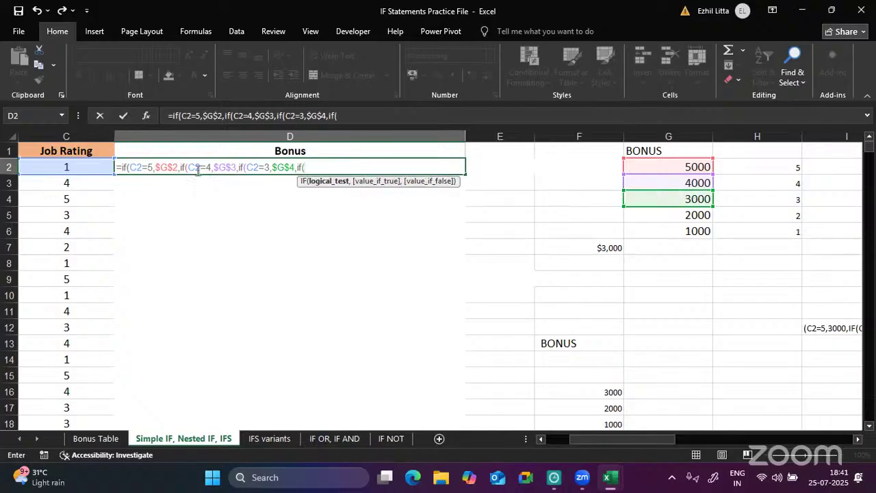
left_click(72, 169)
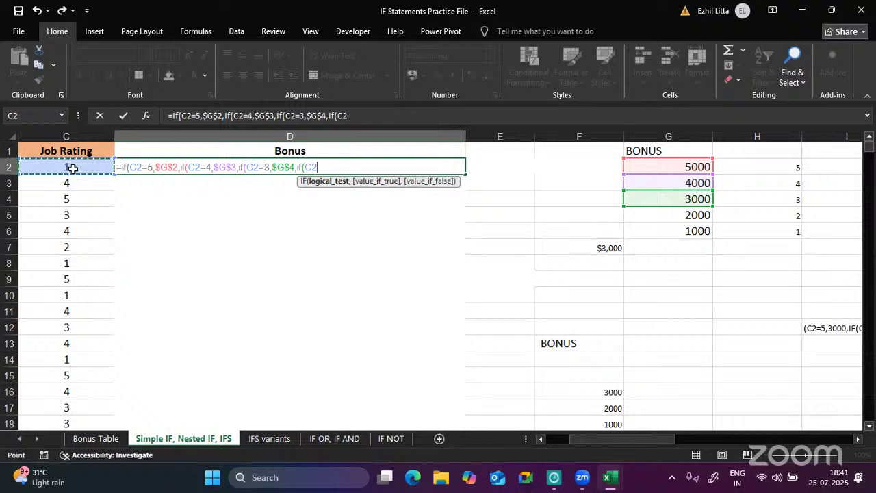
type("=")
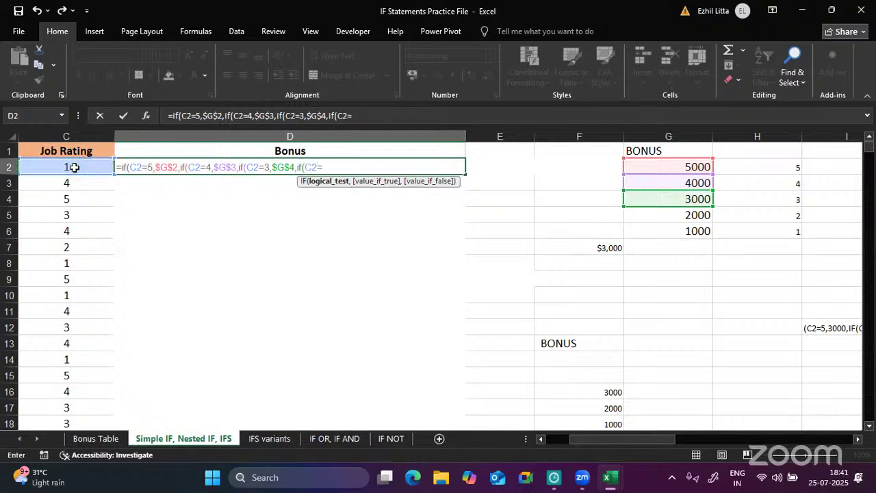
type("2,")
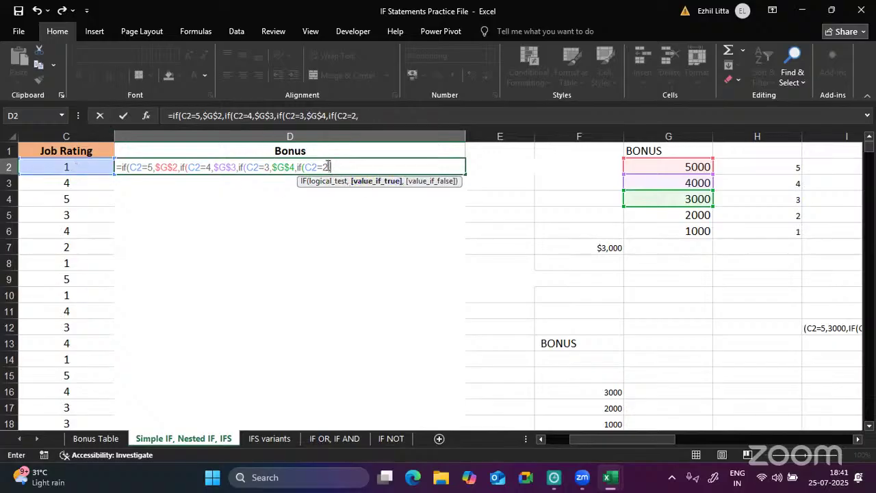
left_click(657, 216)
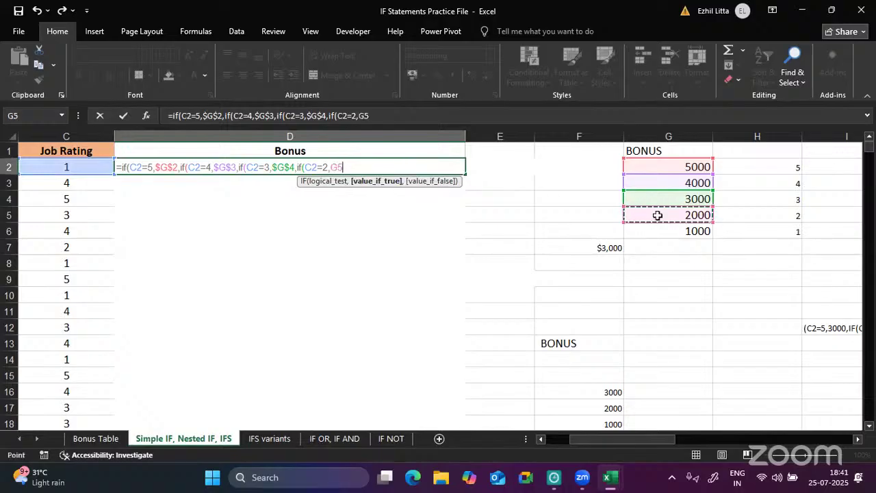
key("F4")
type(",")
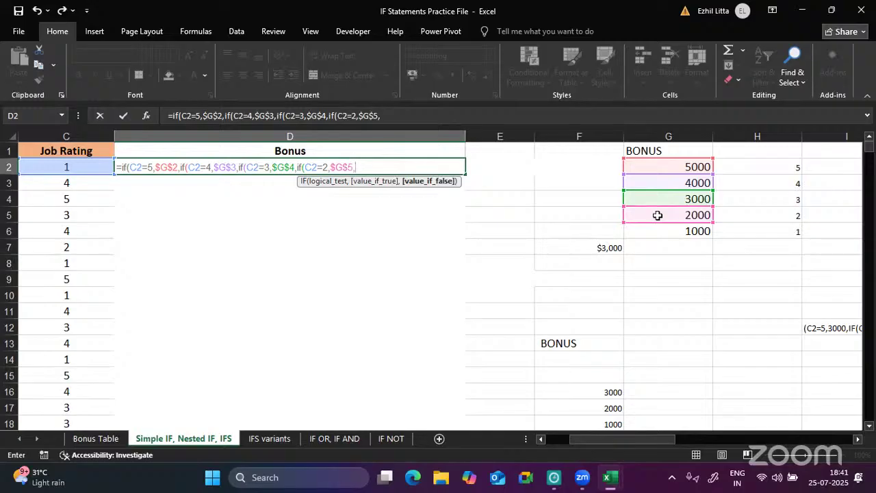
- Nest a fifth IF in the D2 formula, returning $G$6 when C2=1, then close all five IFs and enter the formula
type("if(")
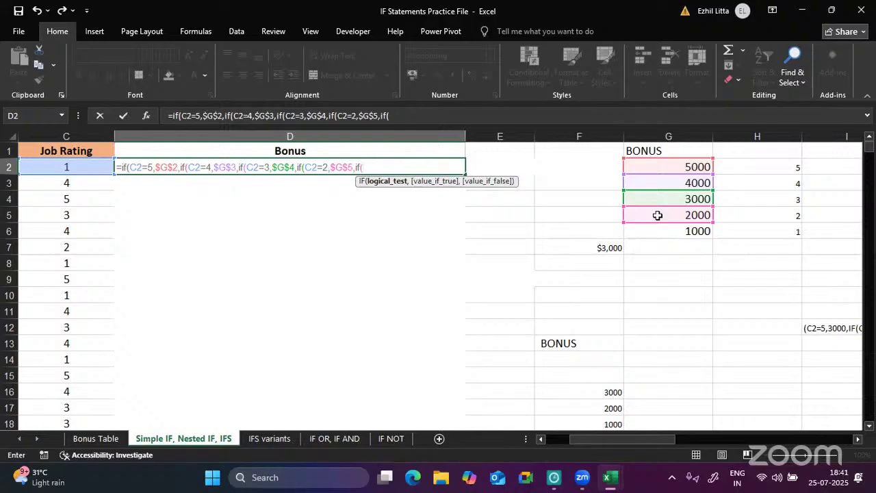
left_click(98, 166)
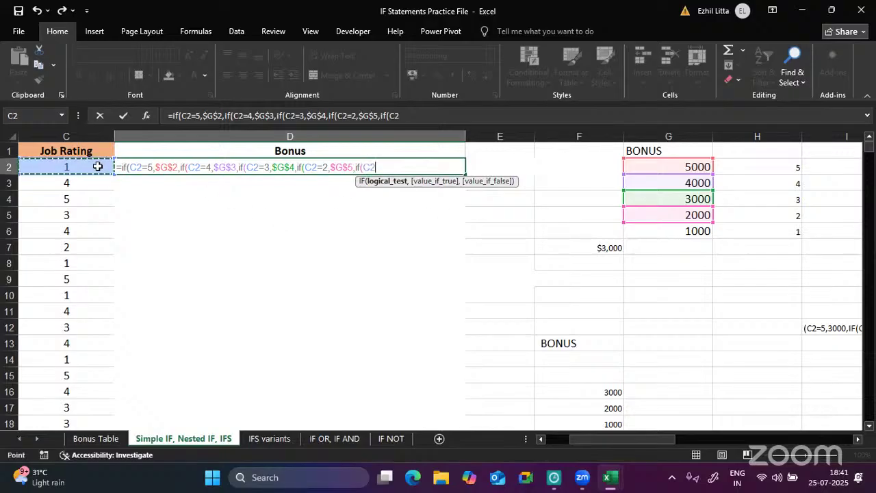
type("=")
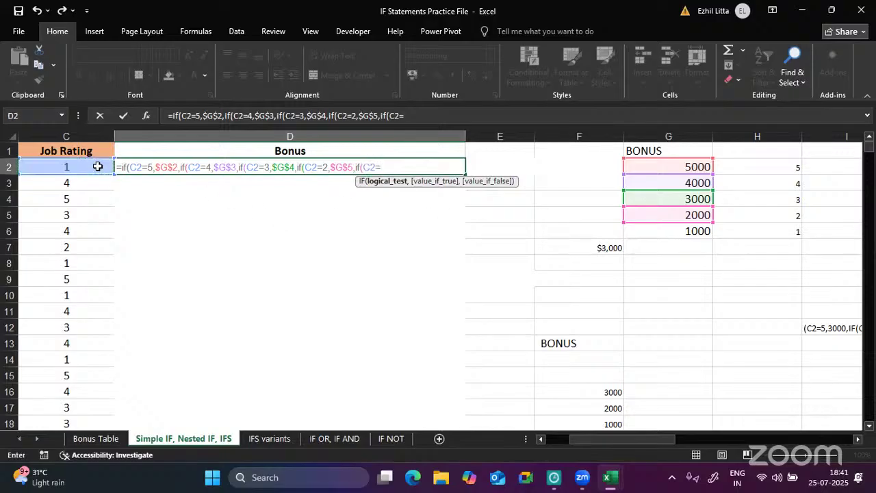
type("1,")
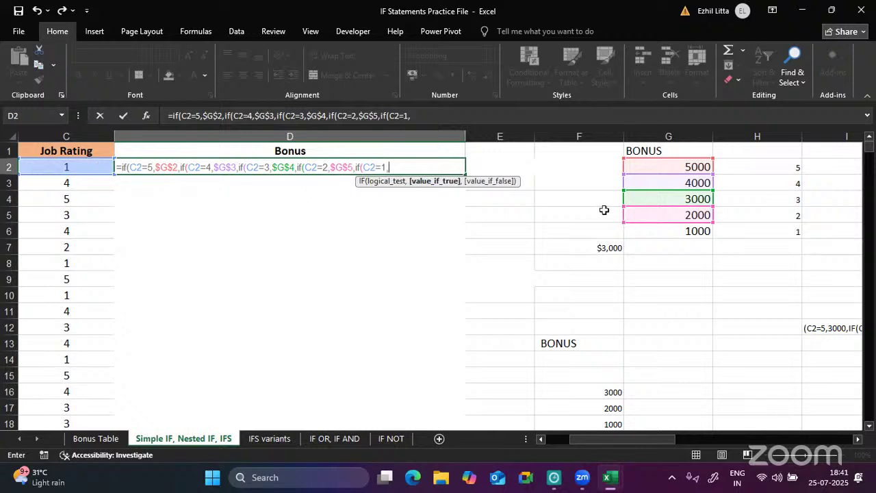
left_click(645, 228)
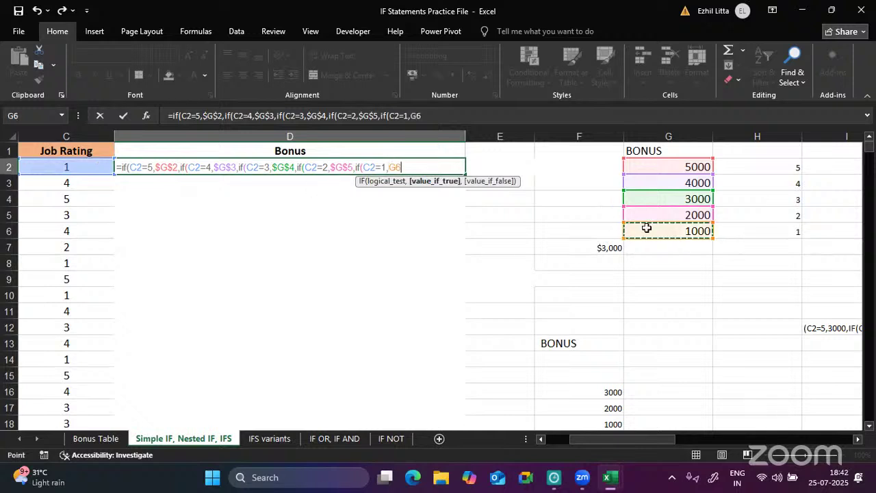
key("F4")
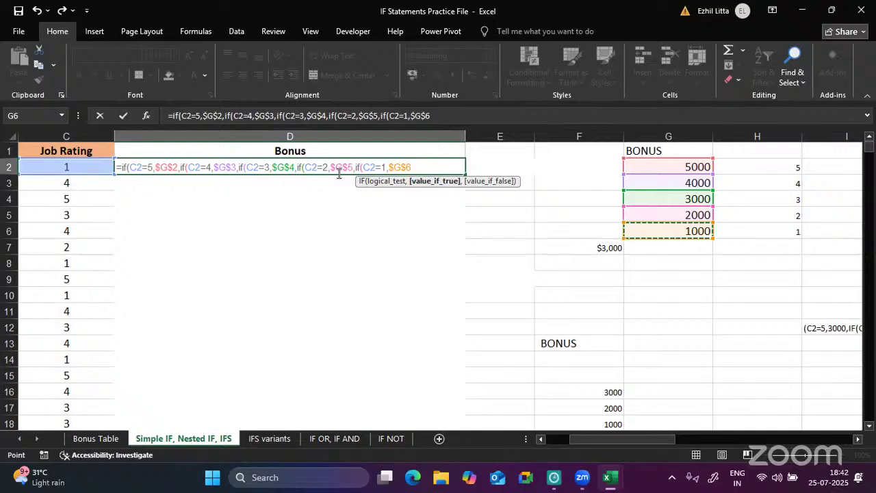
type("))")
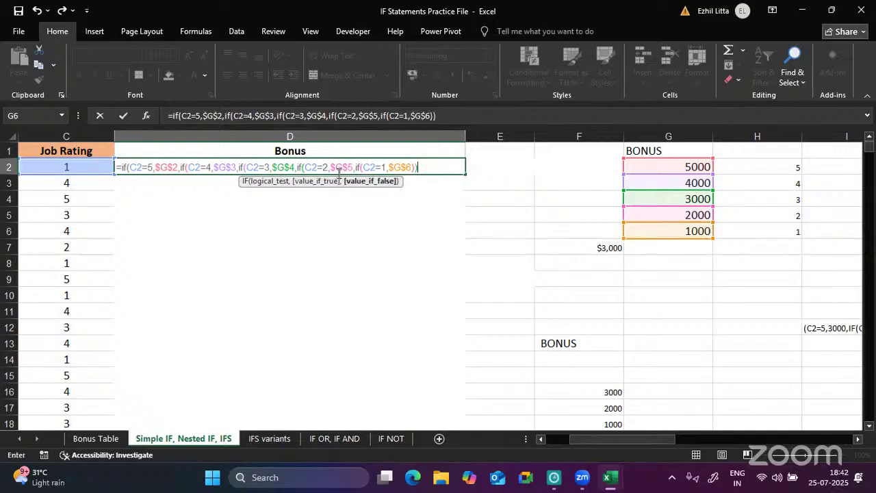
type("))))")
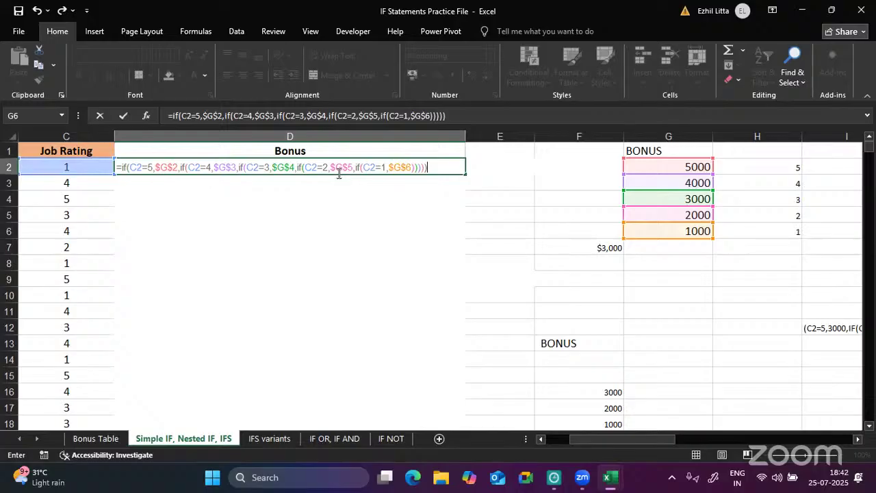
key("Return")
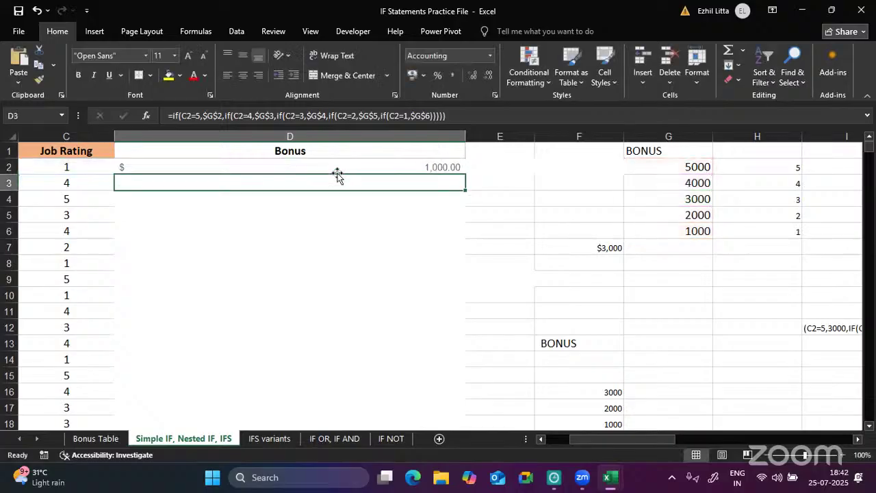
- Fill the nested IF formula from D2 down the Bonus column for all rated employees
left_click(368, 167)
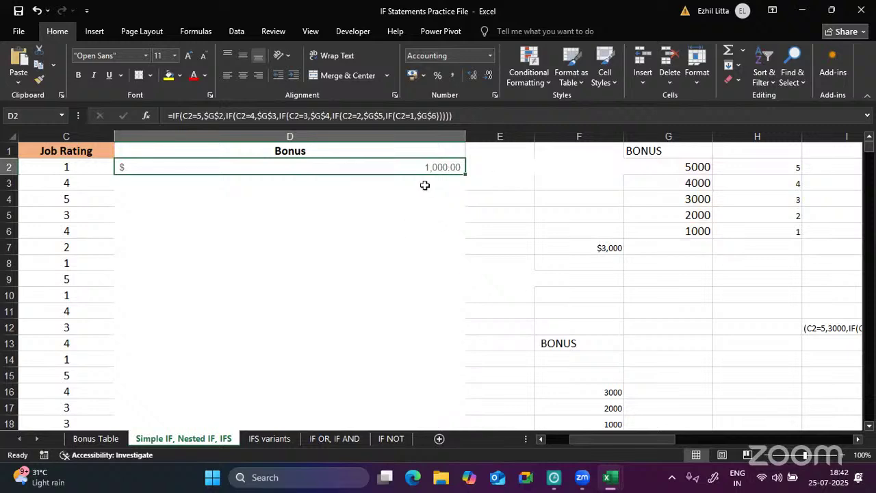
scroll(401, 334, "down", 5)
scroll(402, 335, "up", 5)
double_click(464, 172)
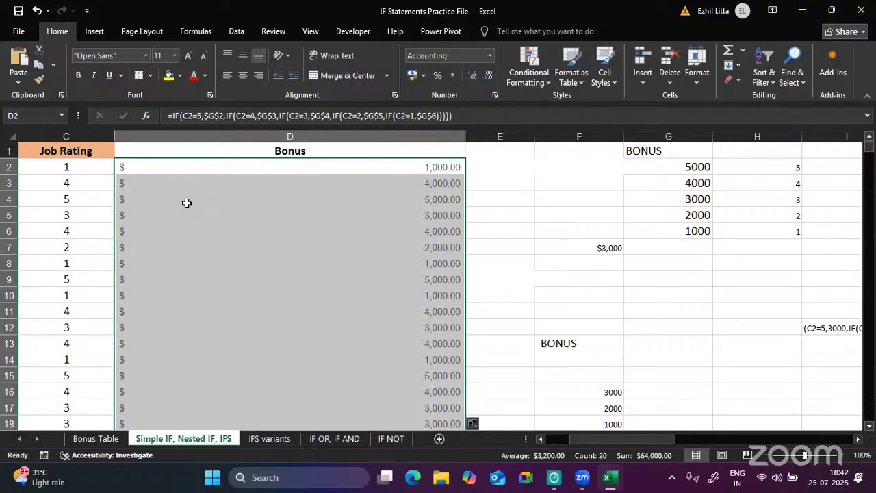
- Examine the nested IF formula in D2, tracing the logical test, true value and false value of each IF
double_click(275, 167)
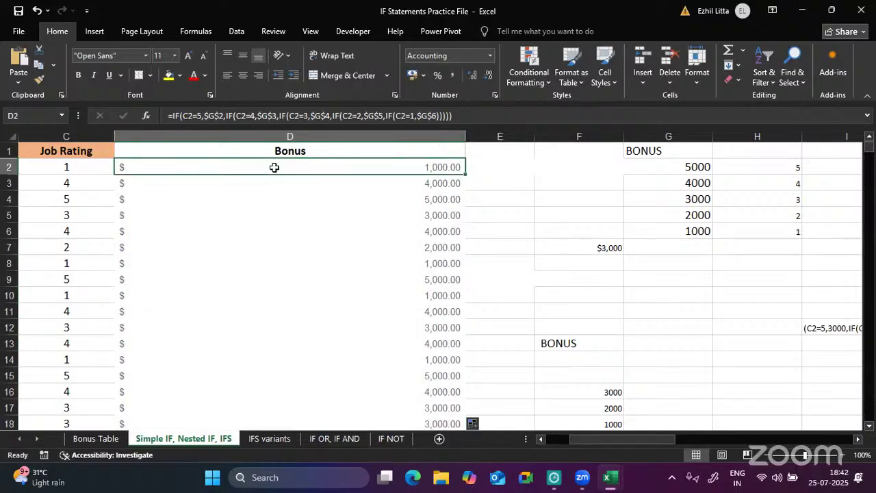
left_click(128, 166)
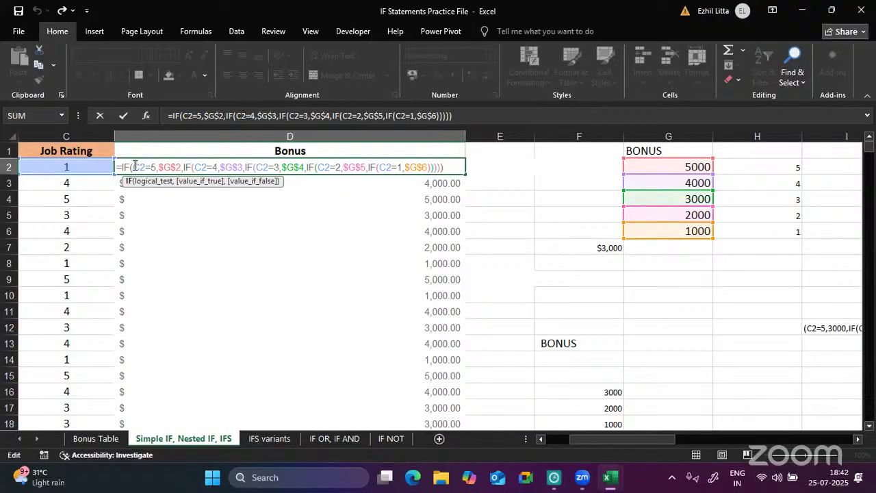
left_click(135, 167)
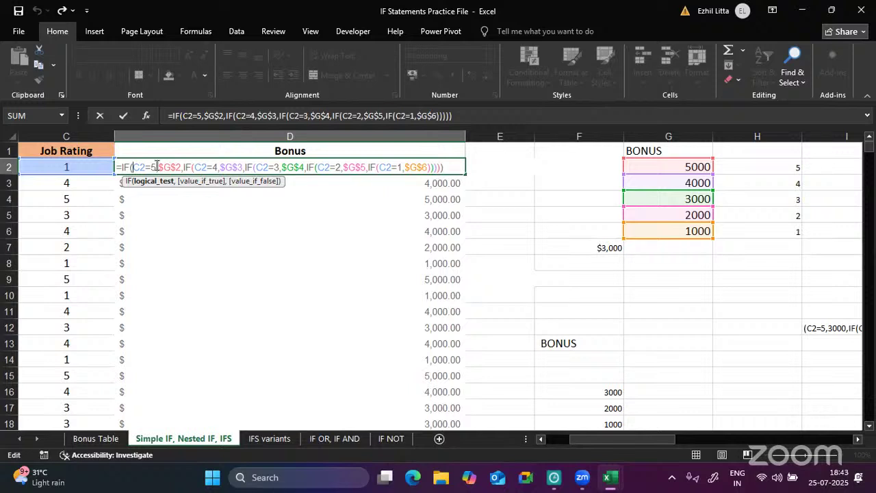
left_click(168, 166)
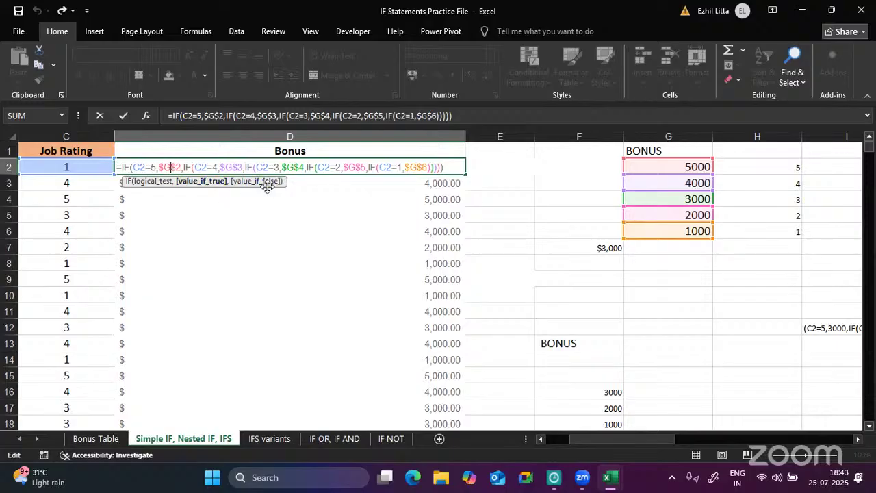
left_click(208, 167)
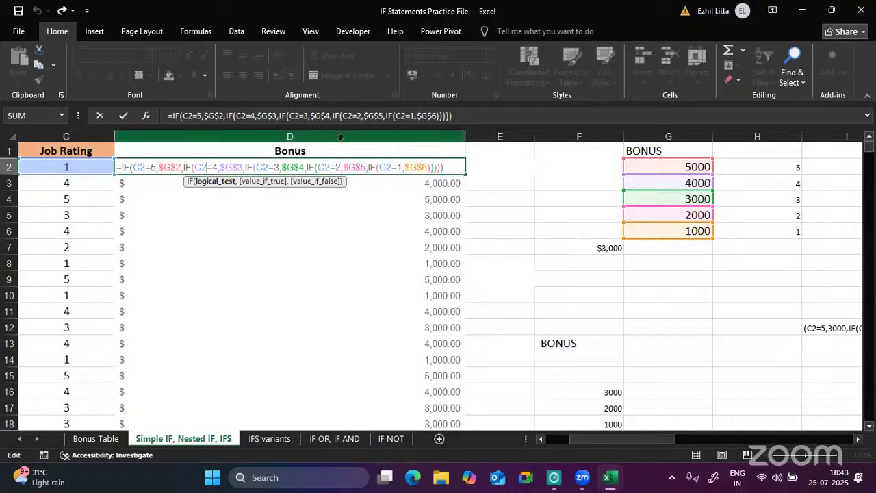
left_click(248, 166)
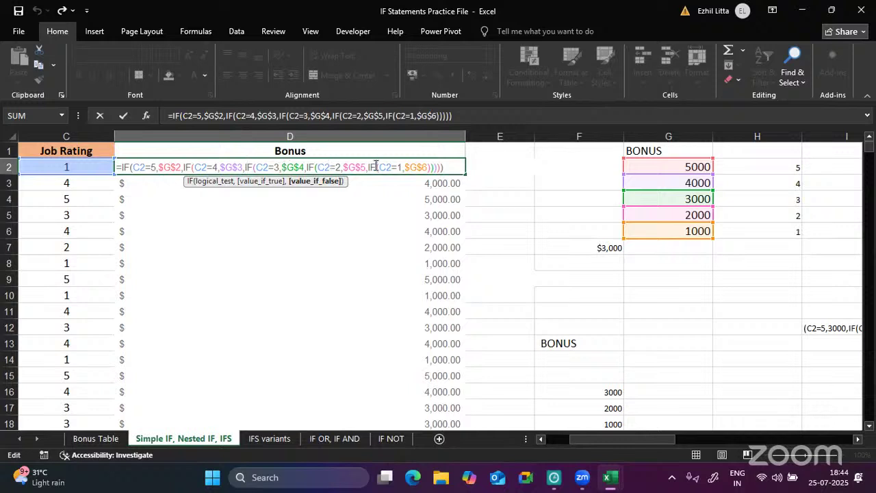
left_click(423, 167)
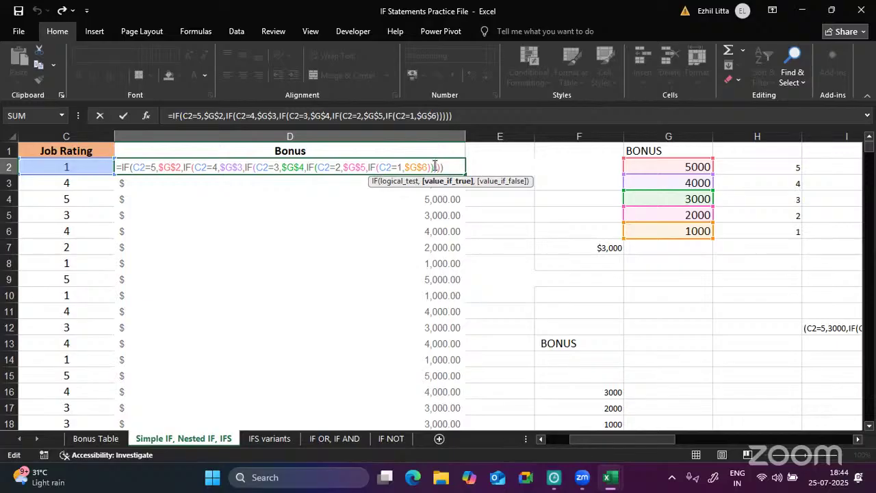
key("Return")
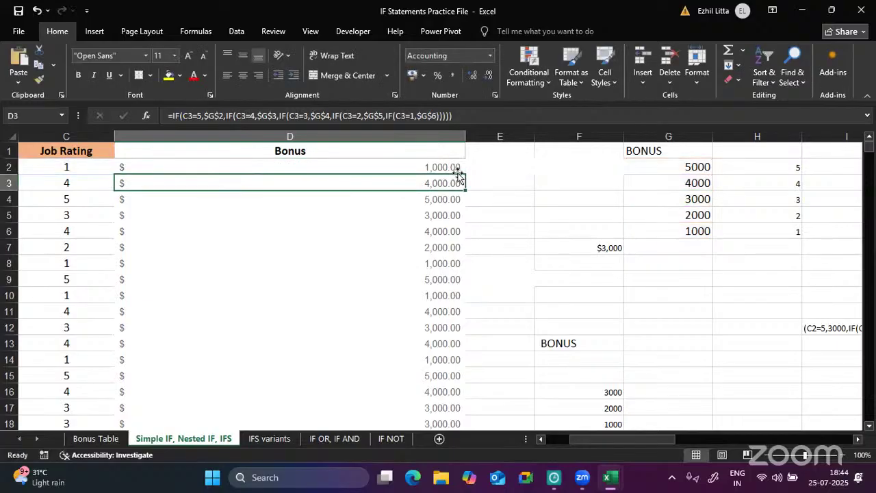
left_click(456, 170)
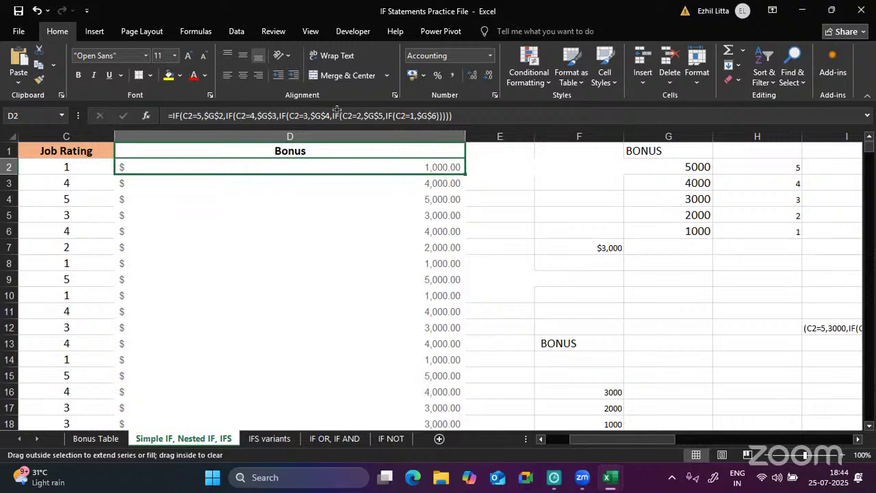
double_click(175, 172)
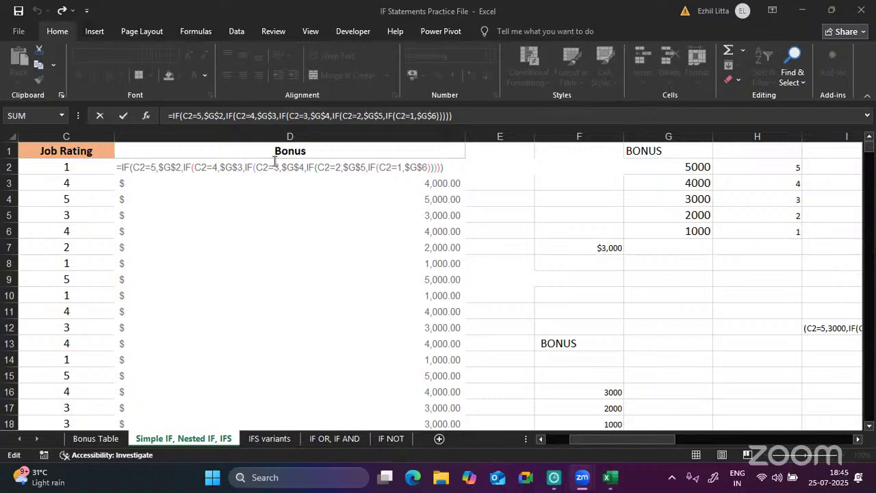
left_click(334, 167)
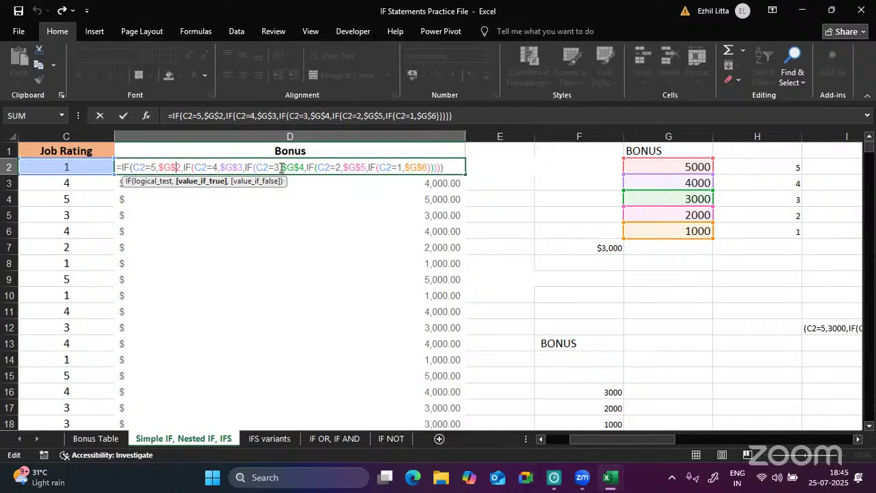
left_click(280, 167)
key("Return")
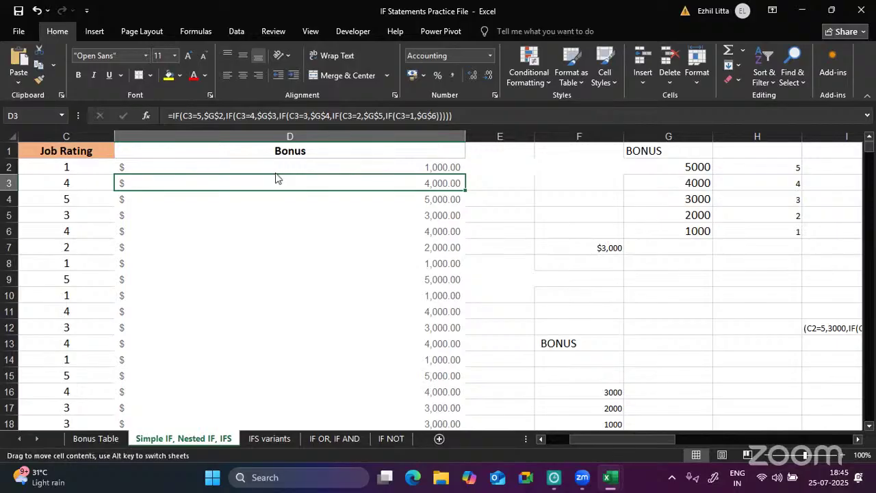
- Clear all nested IF results from the Bonus column, from D2 down to the last filled row
left_click(288, 165)
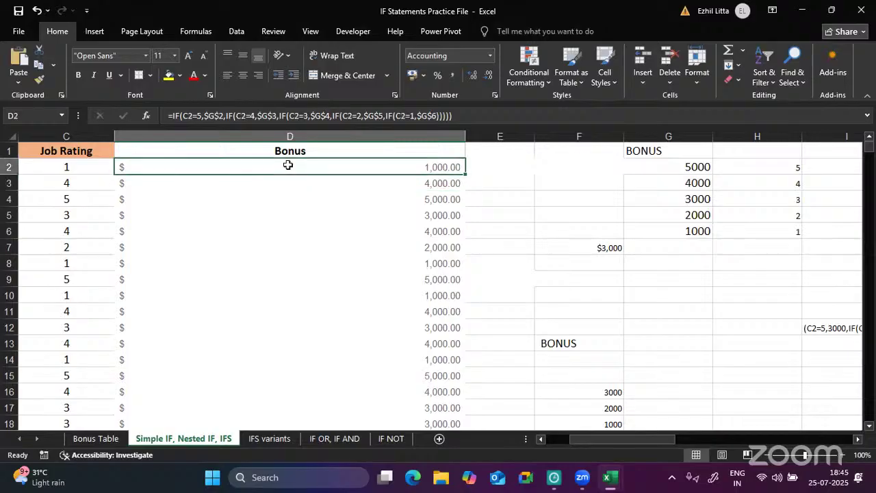
key("ctrl+shift+Down")
key("Delete")
scroll(289, 165, "up", 2)
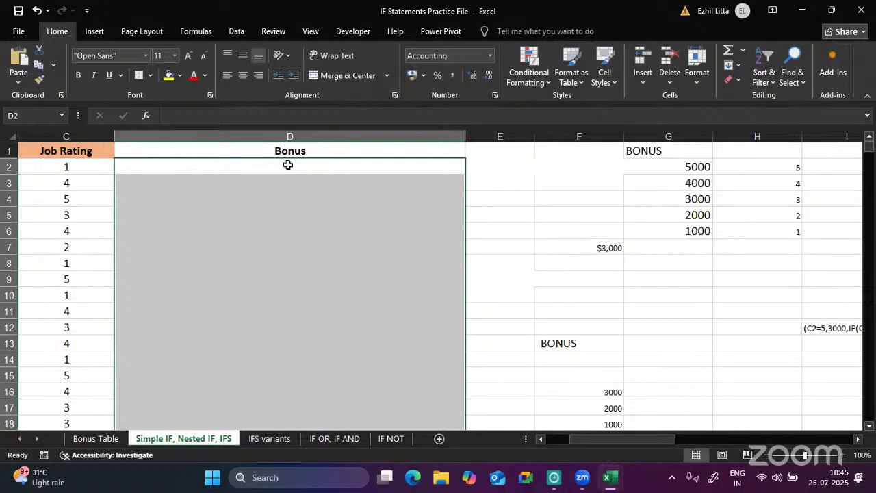
- Start an IFS formula in D2 whose first condition returns $G$2 when C2=5
left_click(289, 165)
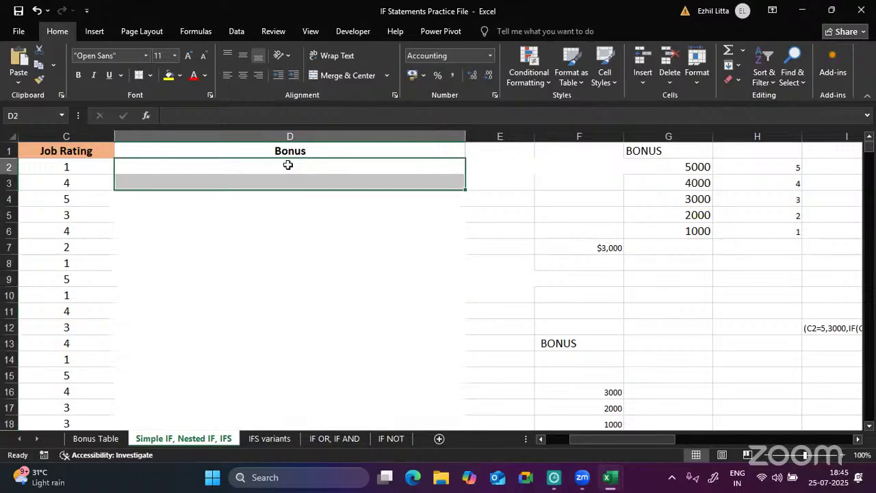
type("=i")
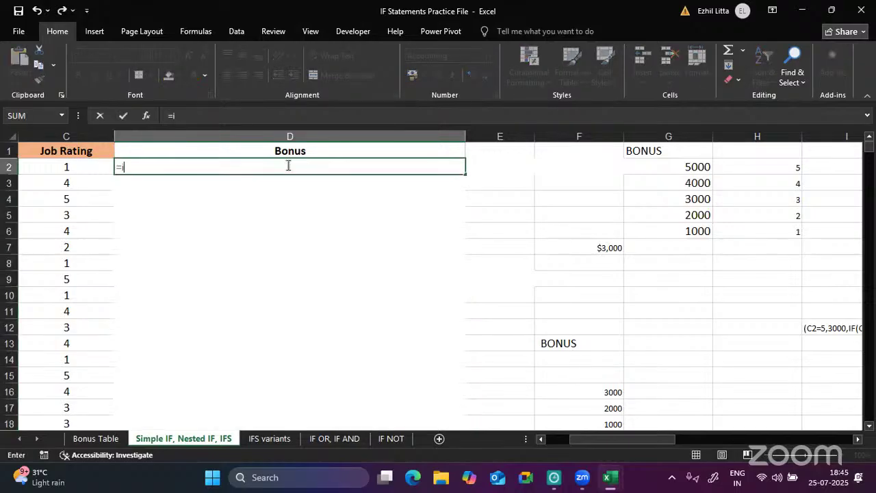
type("fs(")
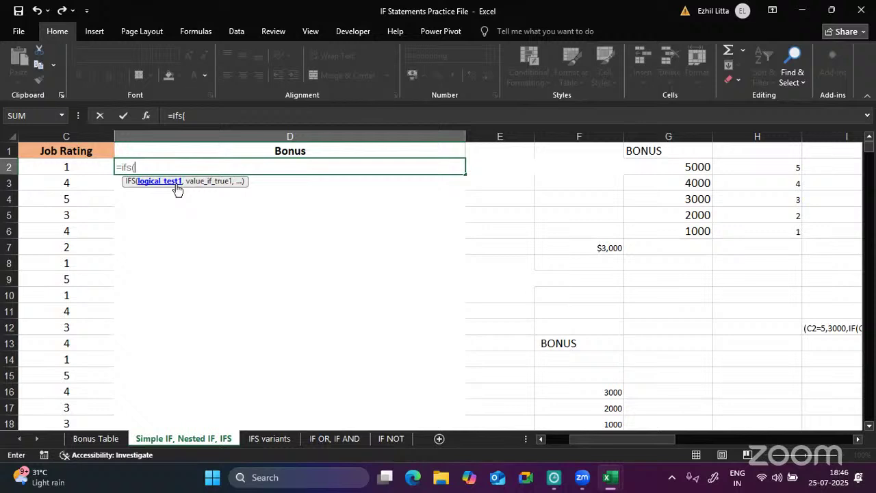
left_click(100, 167)
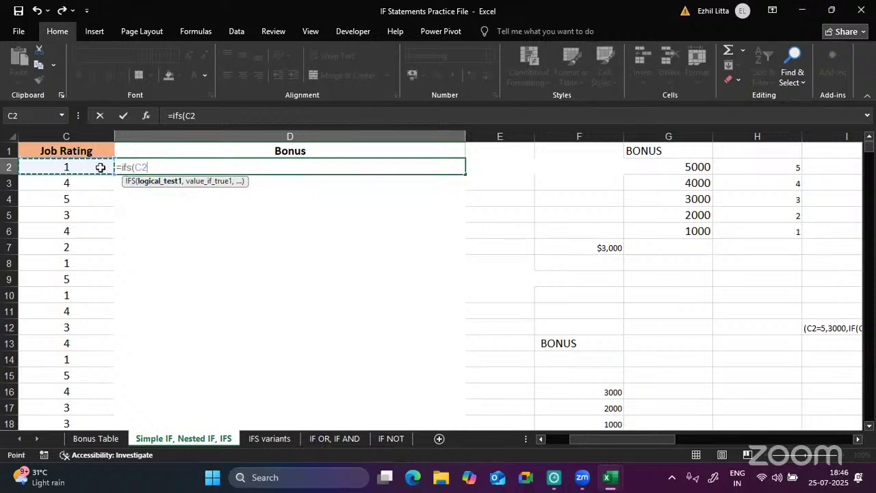
type("=5")
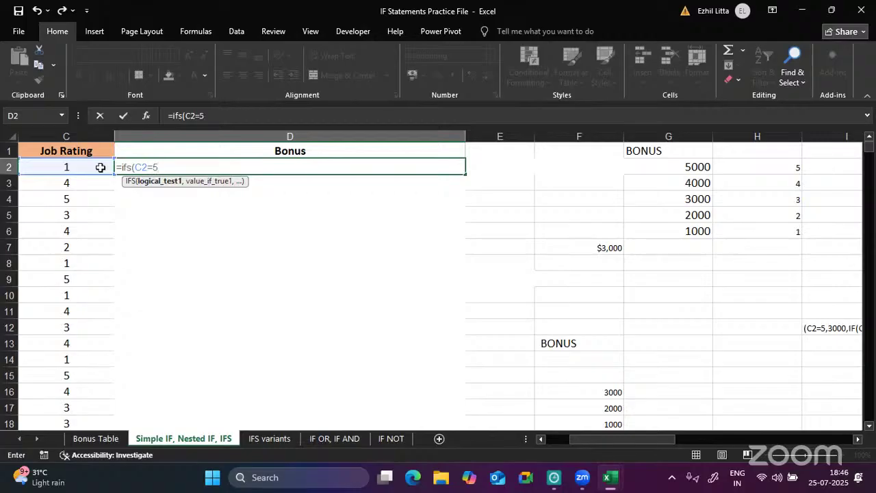
type(",")
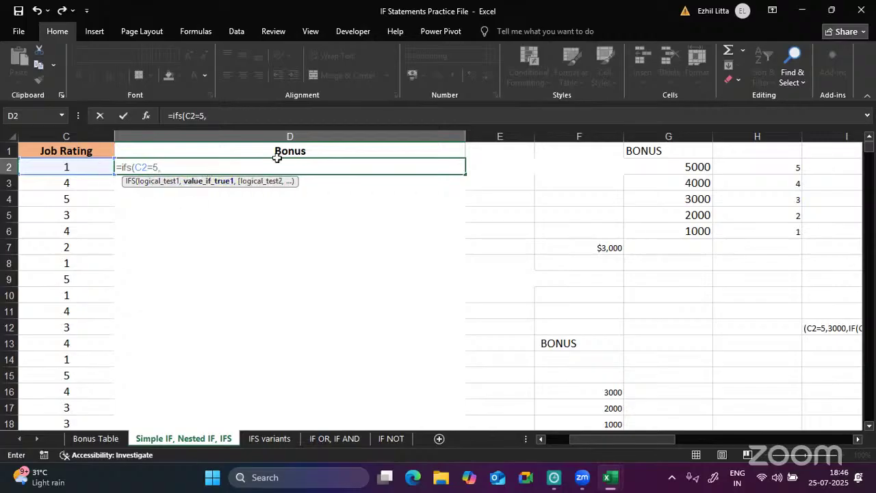
left_click(638, 170)
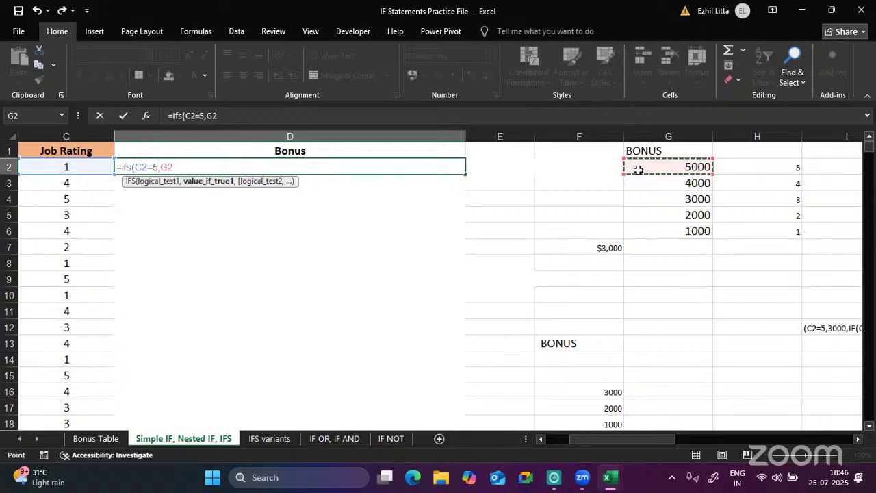
key("F4")
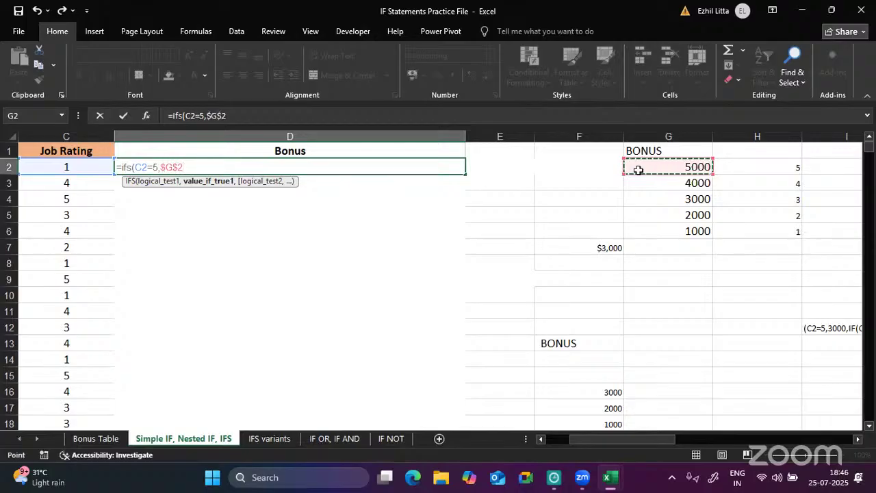
- Add a second condition to the IFS formula in D2 that returns $G$3 when C2=4
type(",")
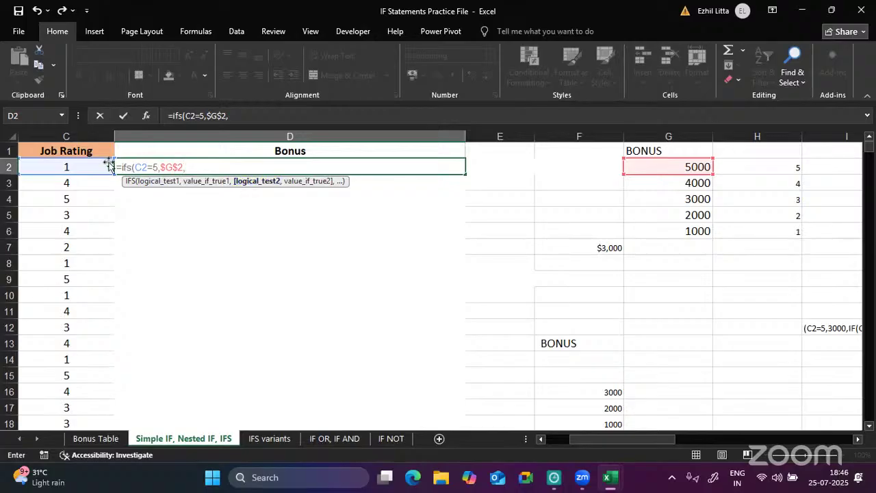
left_click(65, 169)
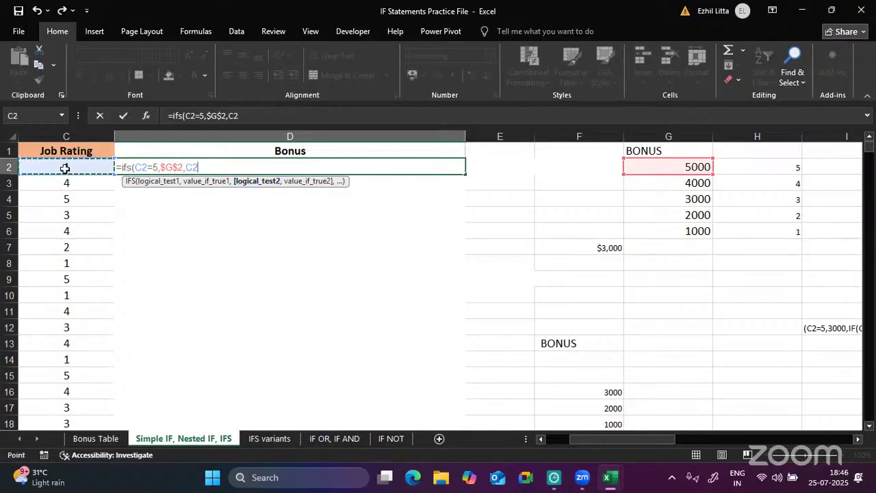
type("=4,")
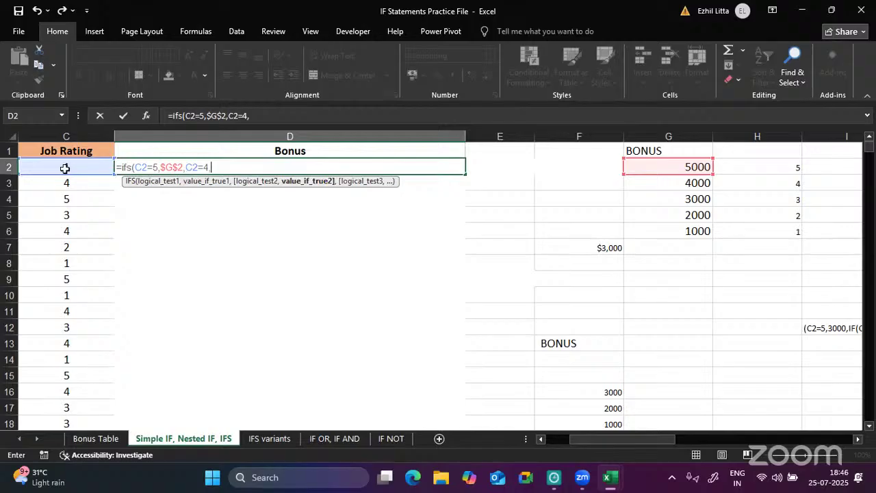
left_click(665, 180)
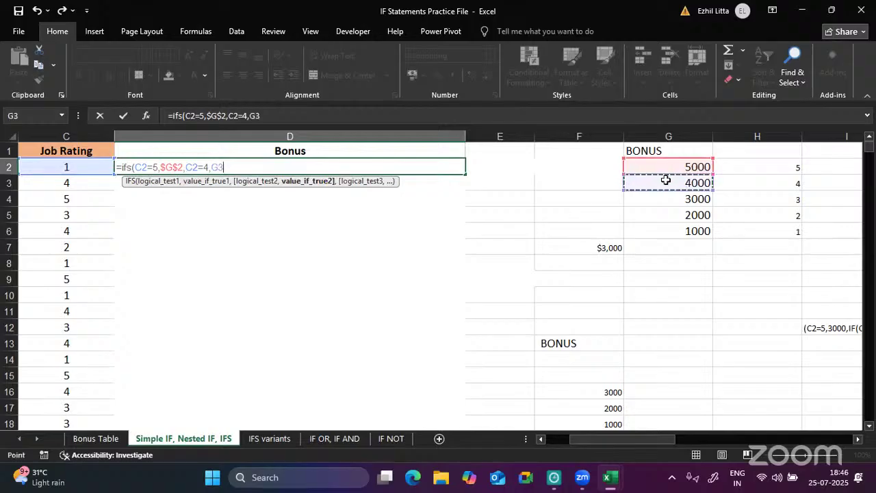
key("F4")
type(",")
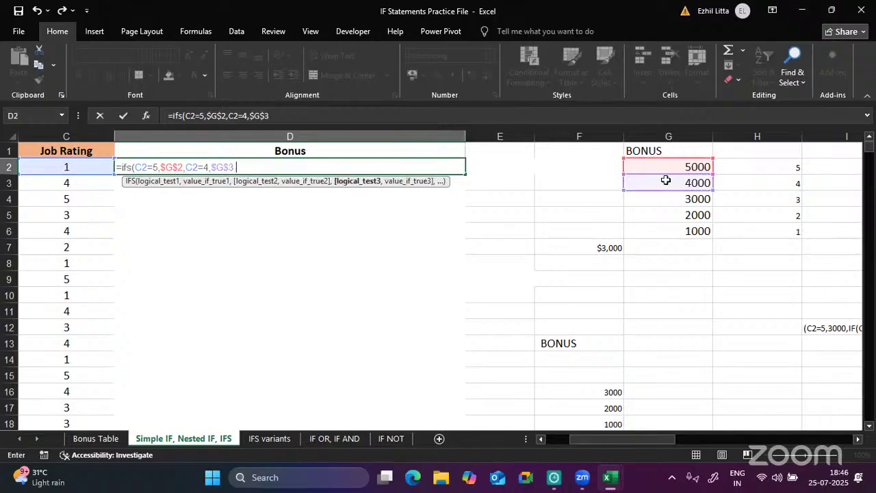
- Add a third condition to the IFS formula in D2 that returns $G$4 when C2=3
left_click(69, 164)
type("=3")
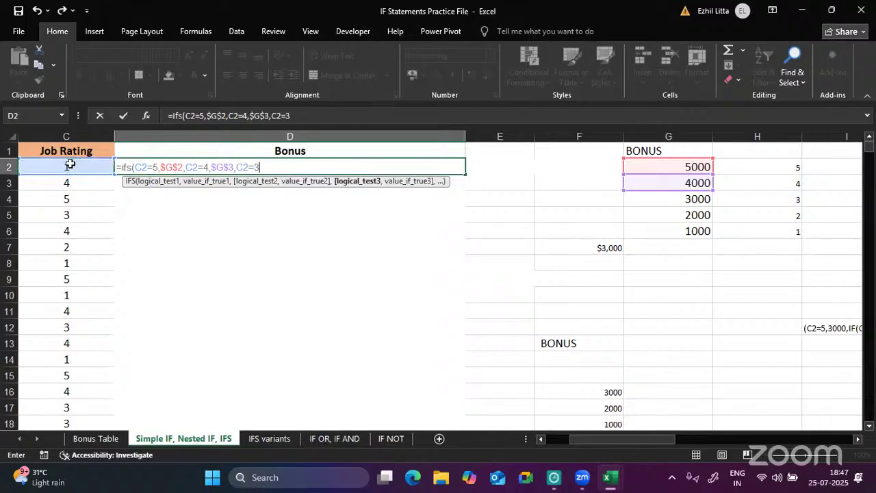
type(",")
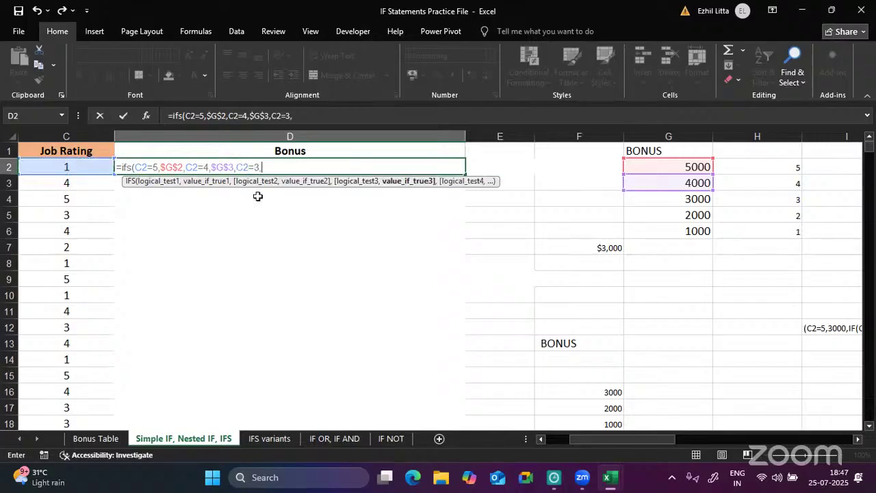
left_click(667, 199)
key("F4")
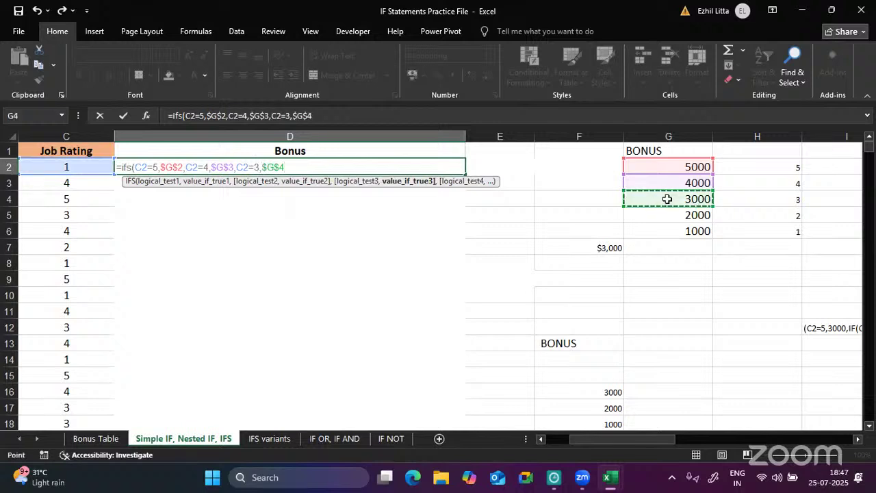
type(",")
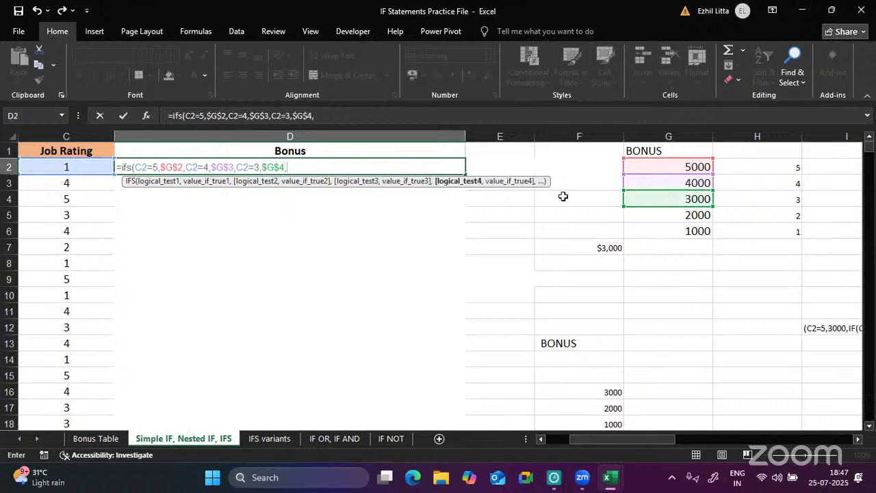
- Add a fourth condition to the IFS formula in D2 that returns $G$5 when C2=2
left_click(74, 167)
type("=")
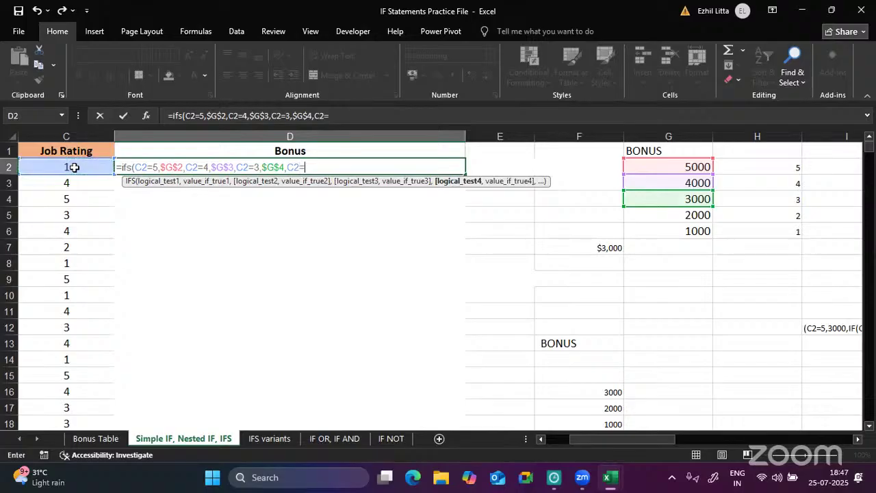
type("2,")
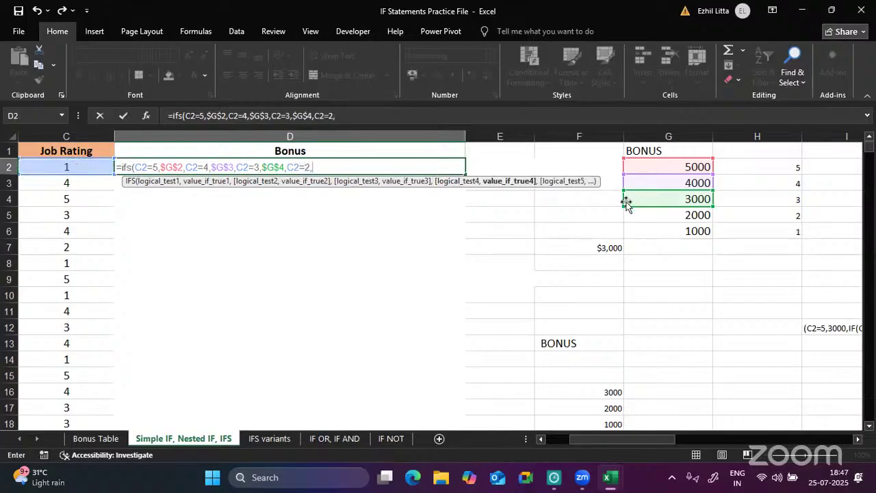
left_click(630, 215)
key("F4")
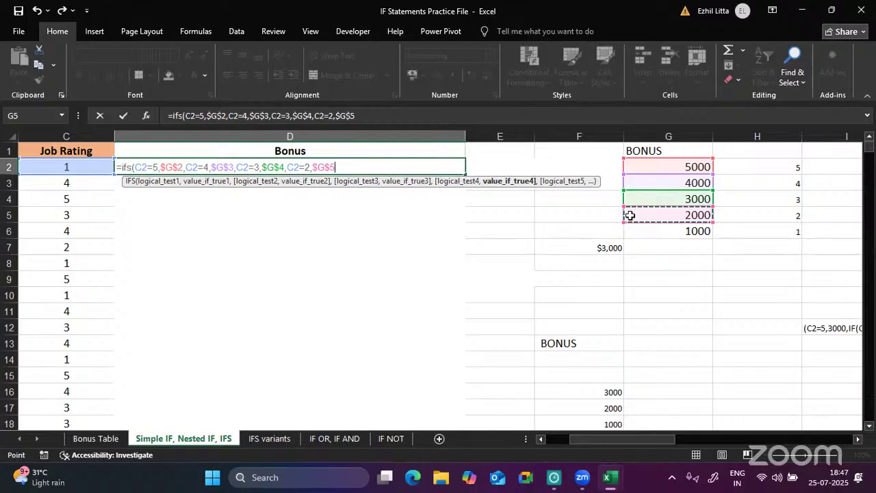
type(",")
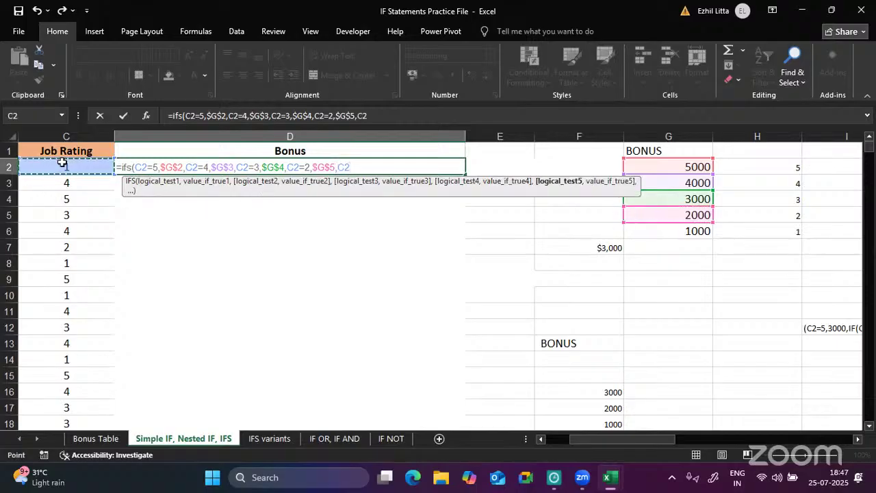
- Complete the IFS formula in D2 with a fifth condition that returns $G$6 when C2=1, and enter it
type("=1")
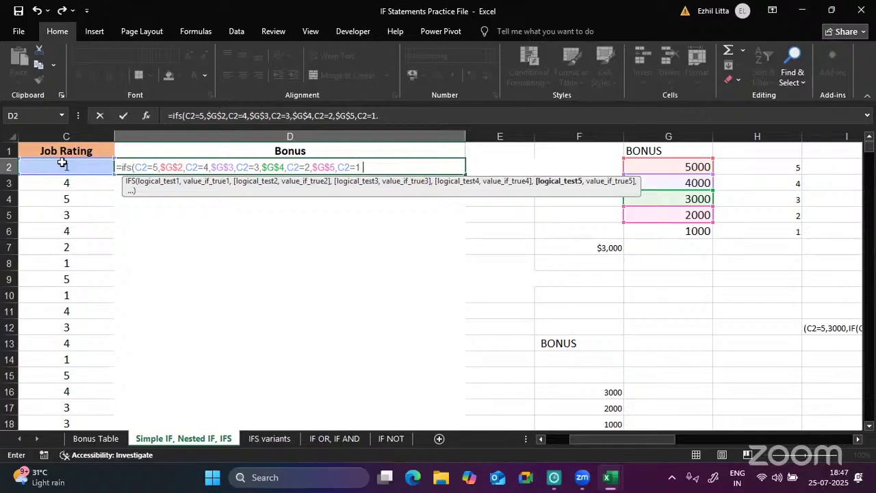
type(",")
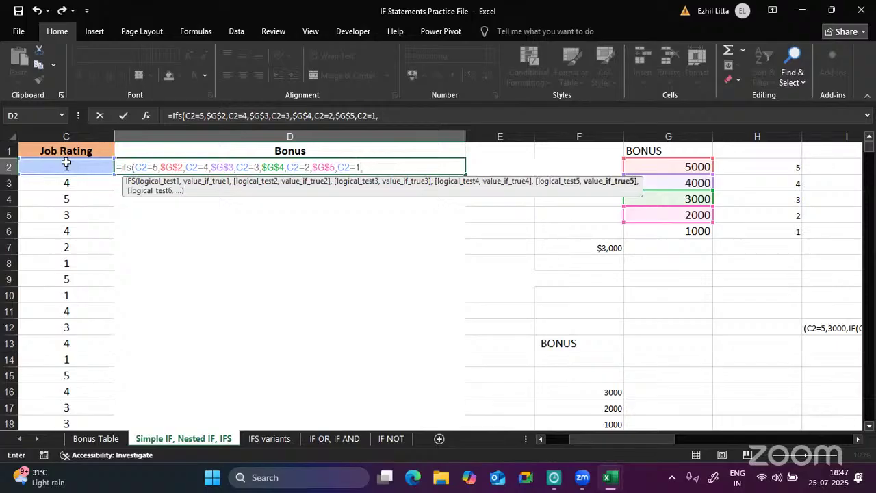
left_click(692, 233)
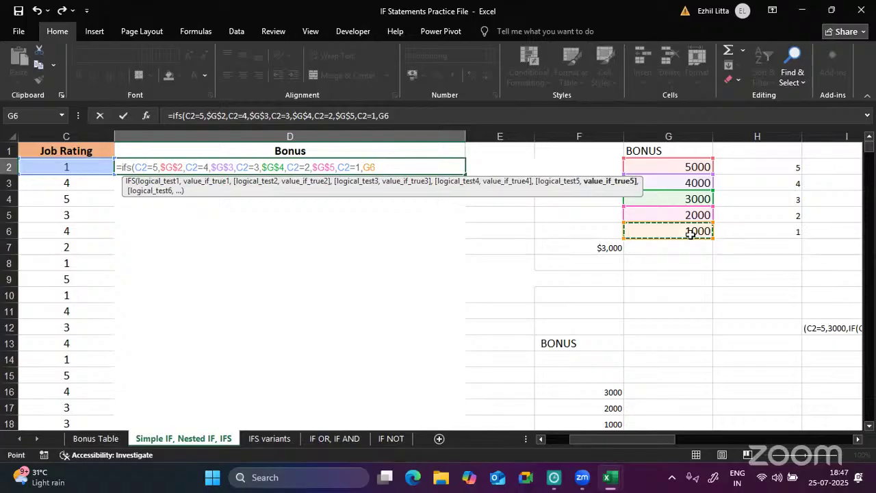
key("F4")
type(")")
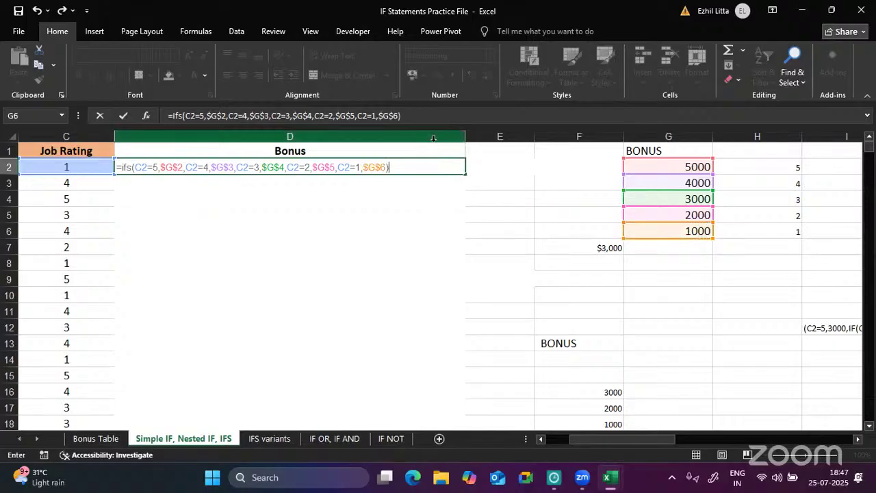
key("Return")
- Fill the IFS formula from D2 down the Bonus column and review its conditions in D2
left_click(442, 167)
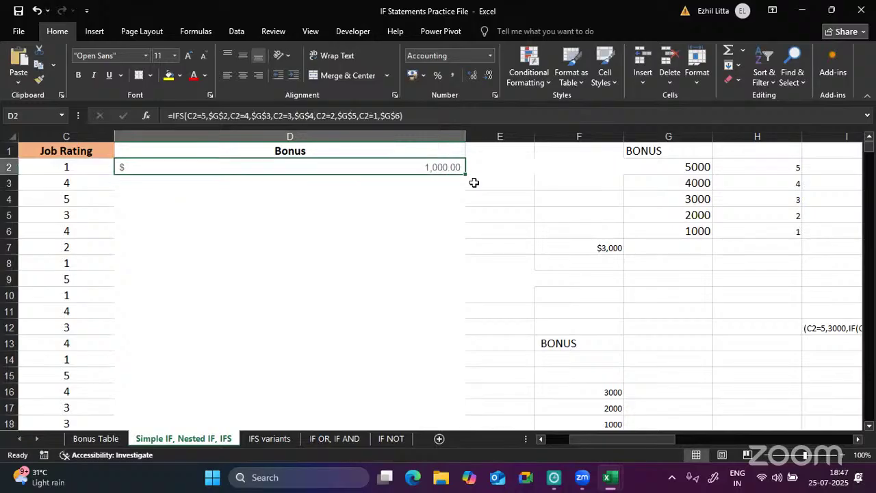
double_click(465, 176)
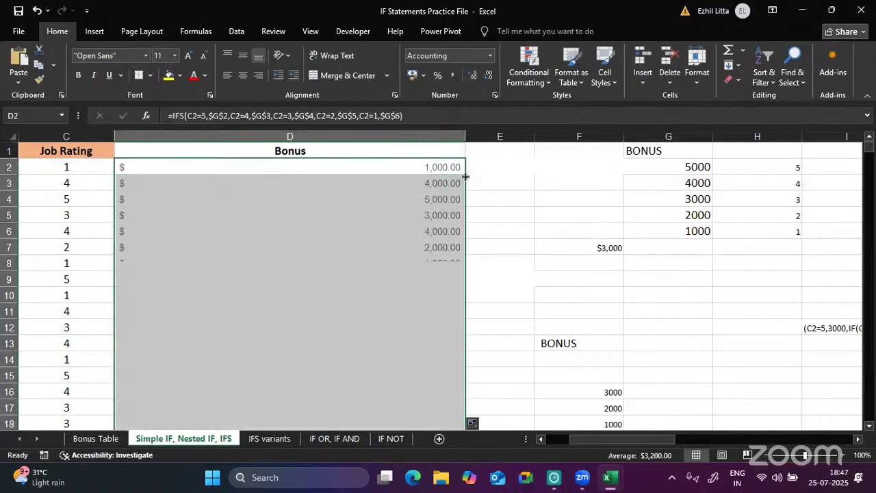
double_click(429, 170)
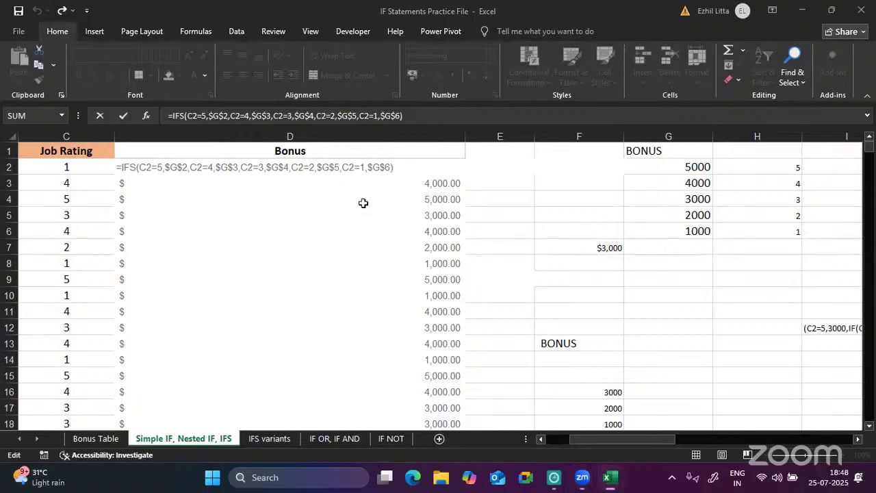
key("Return")
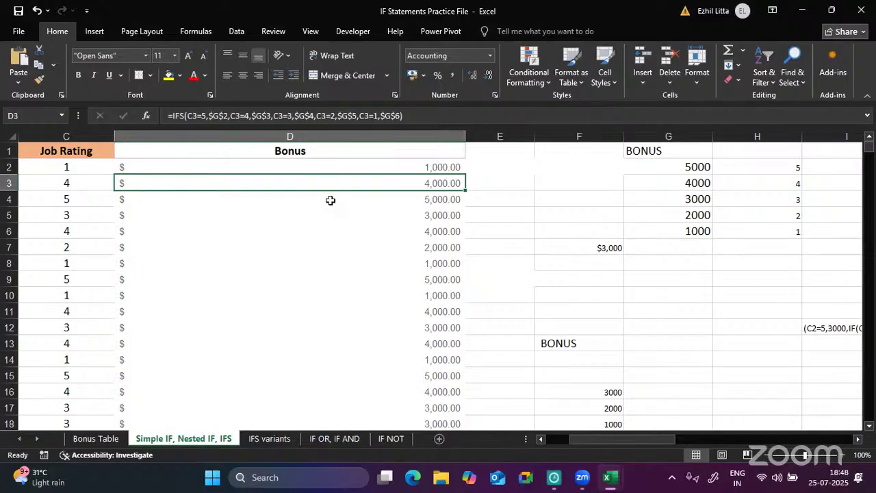
- On the IFS variants sheet, clear the Max sales label and its formula from H5:I5
left_click(267, 438)
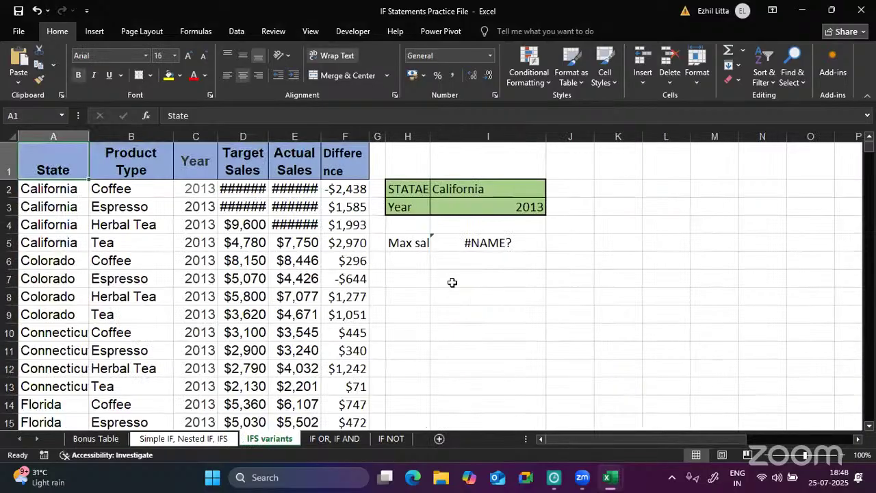
left_click_drag(417, 241, 498, 244)
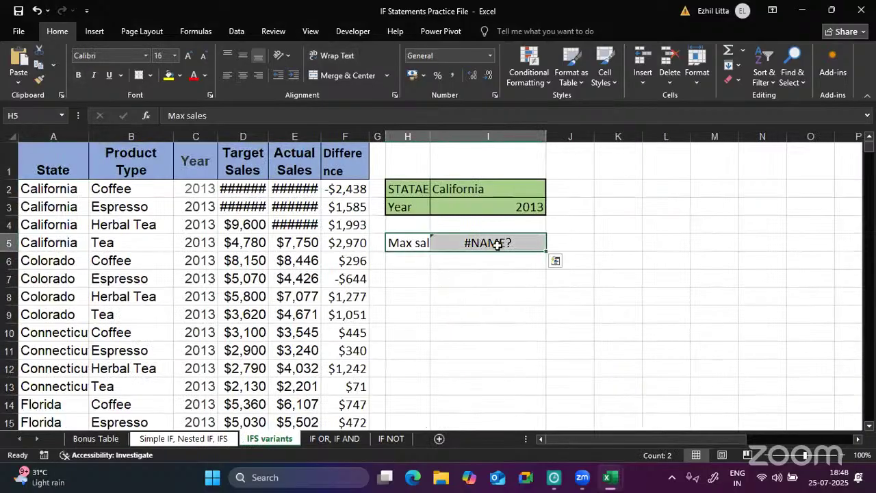
key("Delete")
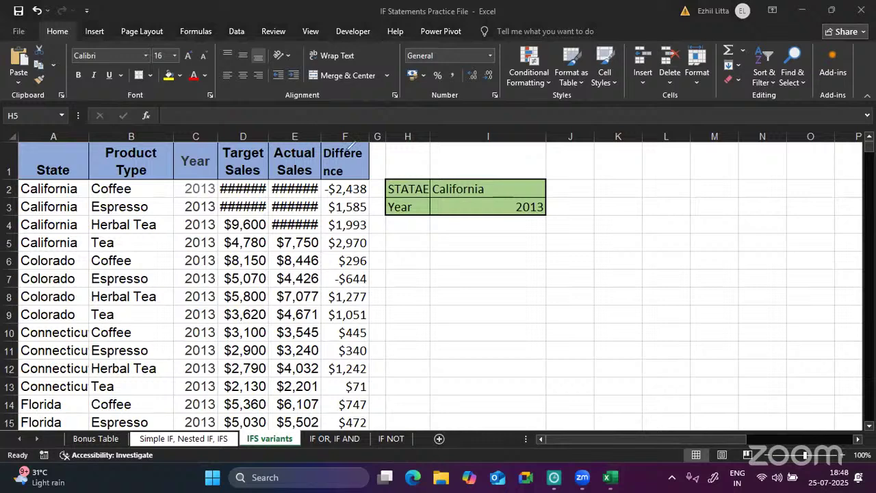
- Handwrite a list of the conditional functions below the State and Year table: sumif, sumifs, averageifs, maxifs, minifs and countifs
left_click_drag(406, 243, 473, 223)
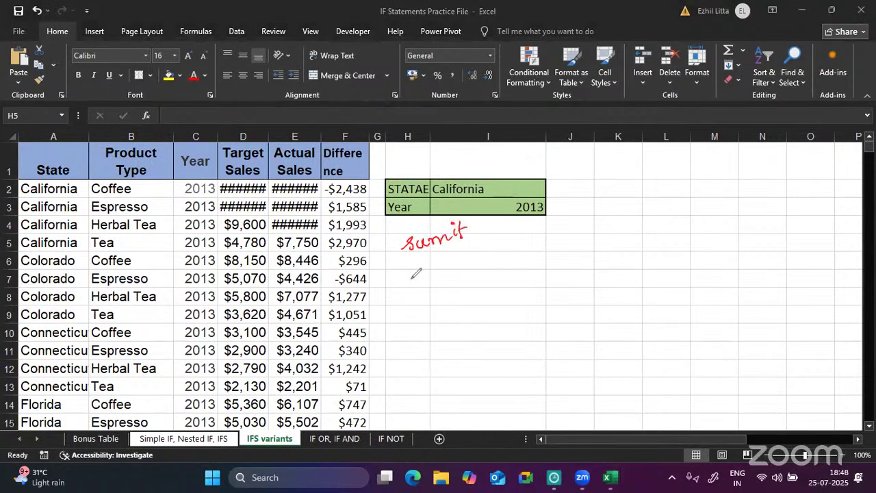
mouse_move(419, 264)
left_mouse_down()
mouse_move(415, 277)
mouse_move(472, 243)
mouse_move(481, 247)
left_mouse_up()
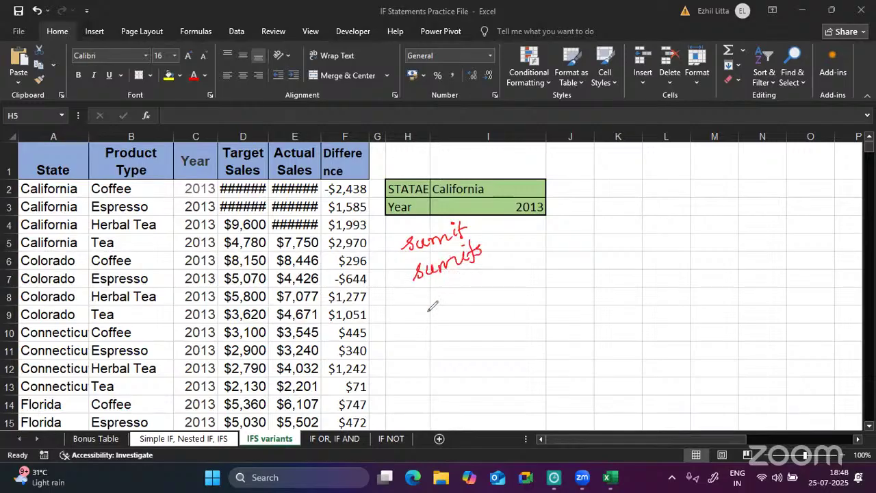
mouse_move(428, 312)
left_mouse_down()
mouse_move(445, 289)
mouse_move(482, 288)
mouse_move(508, 260)
left_mouse_up()
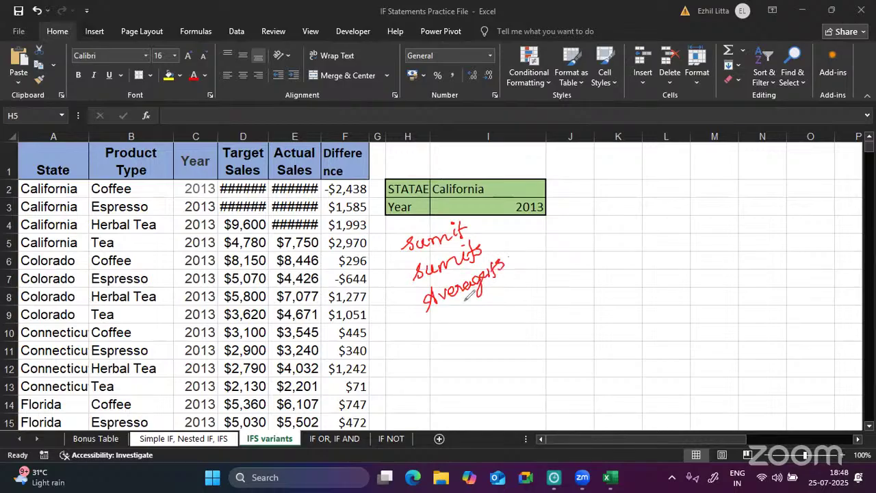
mouse_move(427, 330)
left_mouse_down()
mouse_move(428, 339)
mouse_move(485, 307)
left_mouse_up()
mouse_move(442, 355)
left_mouse_down()
mouse_move(465, 335)
mouse_move(475, 341)
left_mouse_up()
left_click_drag(454, 366, 452, 381)
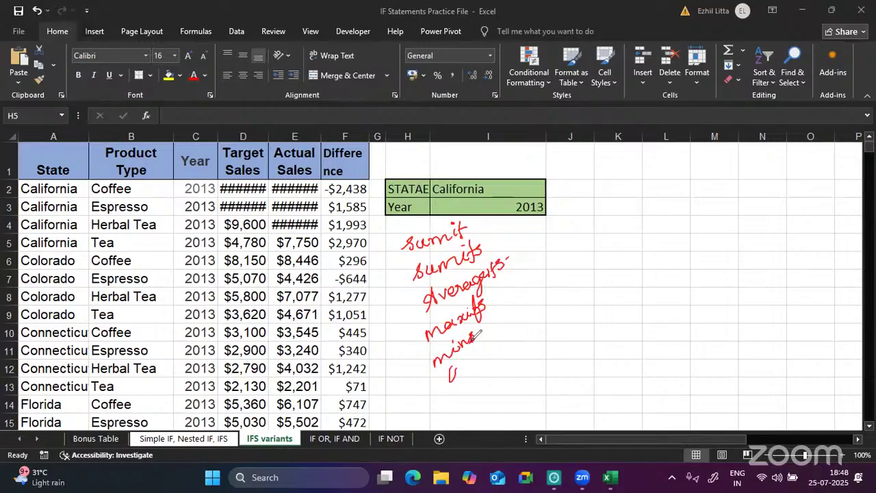
mouse_move(479, 334)
left_mouse_down()
mouse_move(487, 326)
mouse_move(475, 364)
mouse_move(511, 329)
mouse_move(506, 336)
left_mouse_up()
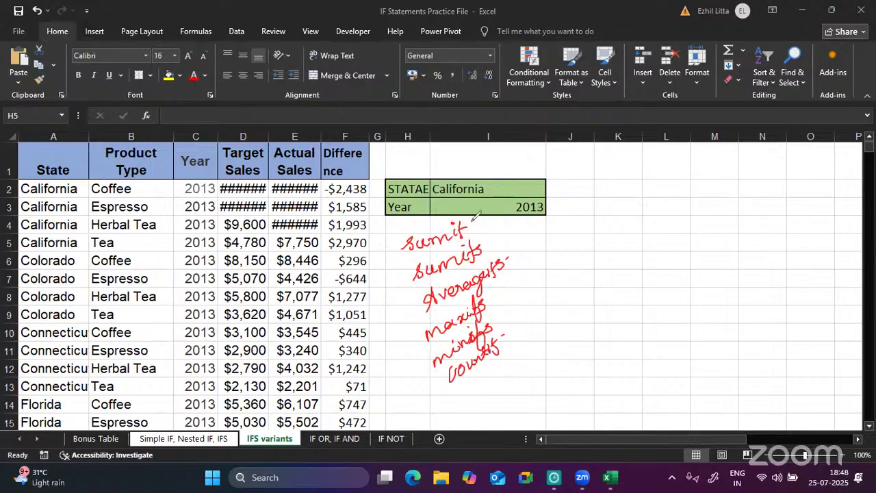
- Mark the if endings in the handwritten list and write "sum(AS) in the state California" above the table, underlining "sum" and "state California"
left_click_drag(449, 236, 480, 223)
mouse_move(464, 160)
left_mouse_down()
mouse_move(548, 144)
mouse_move(552, 152)
left_mouse_up()
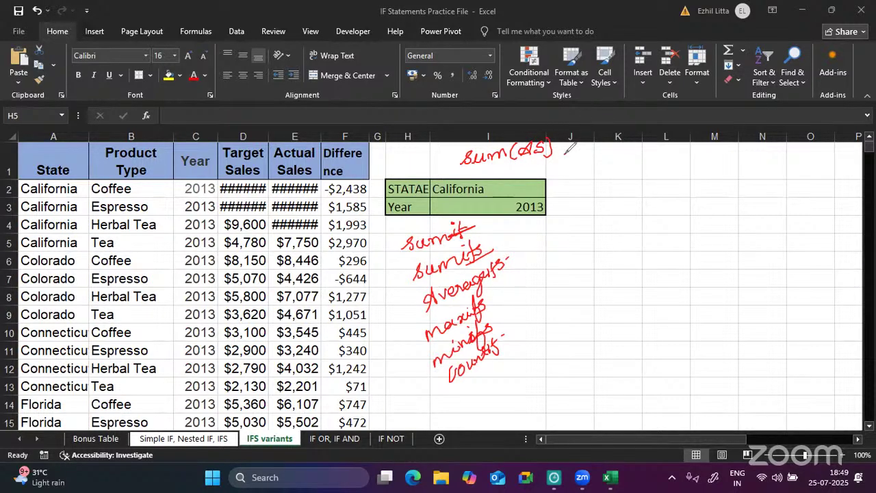
mouse_move(572, 147)
left_mouse_down()
mouse_move(749, 145)
mouse_move(757, 136)
mouse_move(775, 145)
mouse_move(796, 134)
left_mouse_up()
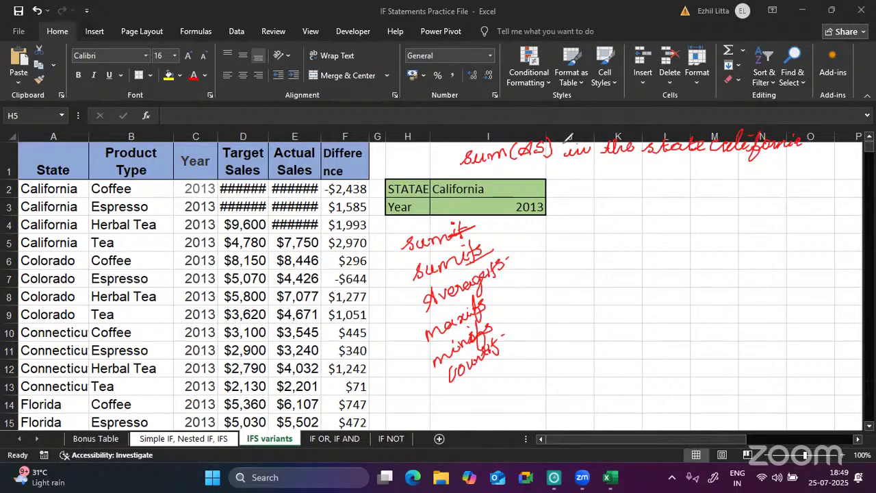
mouse_move(644, 167)
left_mouse_down()
mouse_move(756, 156)
mouse_move(799, 140)
mouse_move(645, 163)
left_mouse_up()
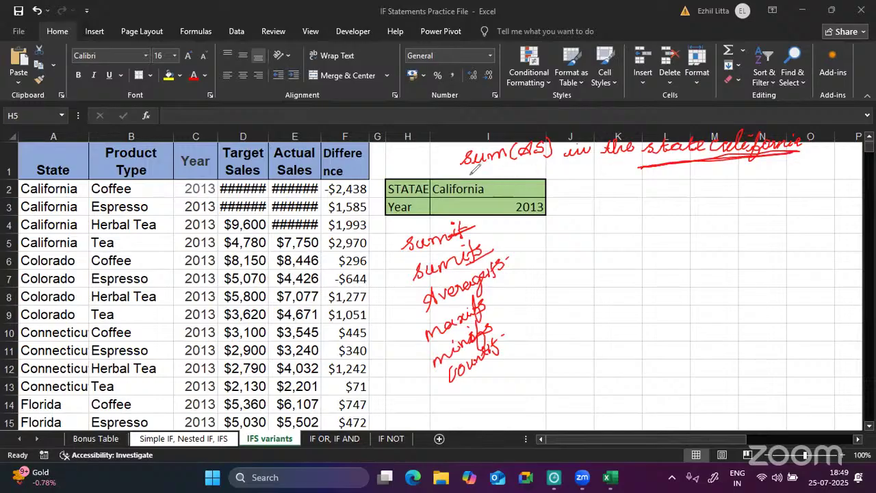
left_click_drag(471, 175, 513, 163)
left_click_drag(513, 163, 472, 172)
- Handwrite "Sumif" beneath the single-condition California example and underline its "if"
mouse_move(616, 179)
left_mouse_down()
mouse_move(605, 195)
mouse_move(633, 183)
mouse_move(658, 193)
mouse_move(675, 163)
mouse_move(658, 203)
left_mouse_up()
left_click_drag(659, 186, 673, 183)
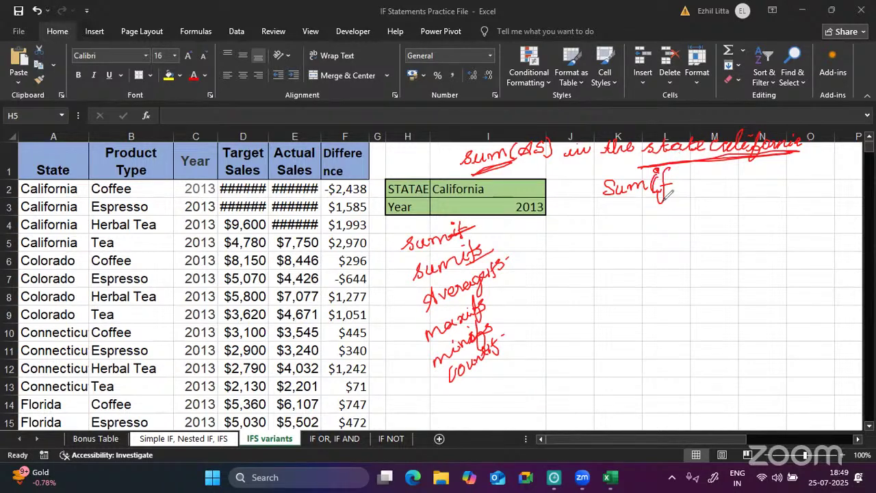
mouse_move(646, 198)
left_mouse_down()
mouse_move(687, 192)
mouse_move(678, 199)
left_mouse_up()
- Handwrite a two-condition example, "sum(AS) in state California in 2015", beneath the Sumif note
mouse_move(556, 248)
left_mouse_down()
mouse_move(616, 226)
mouse_move(621, 237)
mouse_move(649, 219)
mouse_move(663, 226)
mouse_move(672, 209)
mouse_move(699, 217)
mouse_move(721, 197)
mouse_move(751, 197)
mouse_move(766, 185)
mouse_move(801, 185)
mouse_move(843, 168)
mouse_move(854, 177)
left_mouse_up()
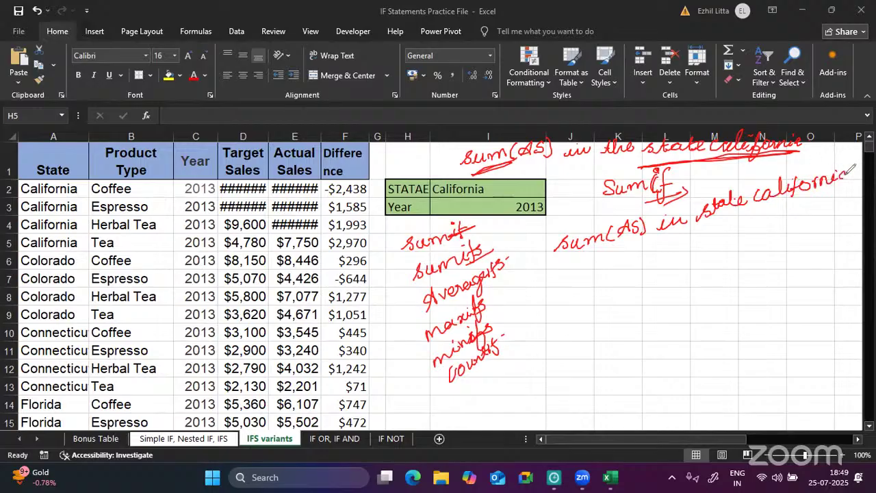
mouse_move(730, 226)
left_mouse_down()
mouse_move(731, 237)
mouse_move(742, 229)
mouse_move(747, 237)
mouse_move(806, 211)
left_mouse_up()
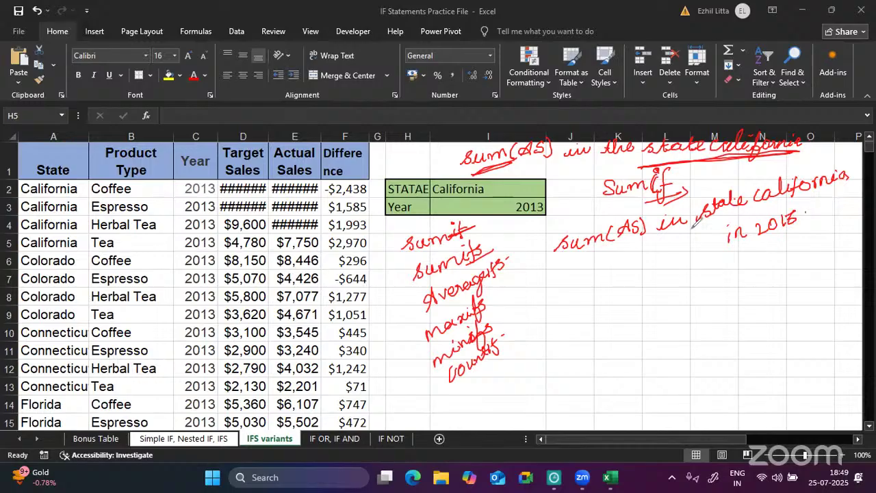
- Underline "state California" and "in 2015" in the handwritten two-condition example and handwrite "sumifs" beneath it
left_click_drag(697, 228, 818, 200)
left_click_drag(728, 257, 807, 233)
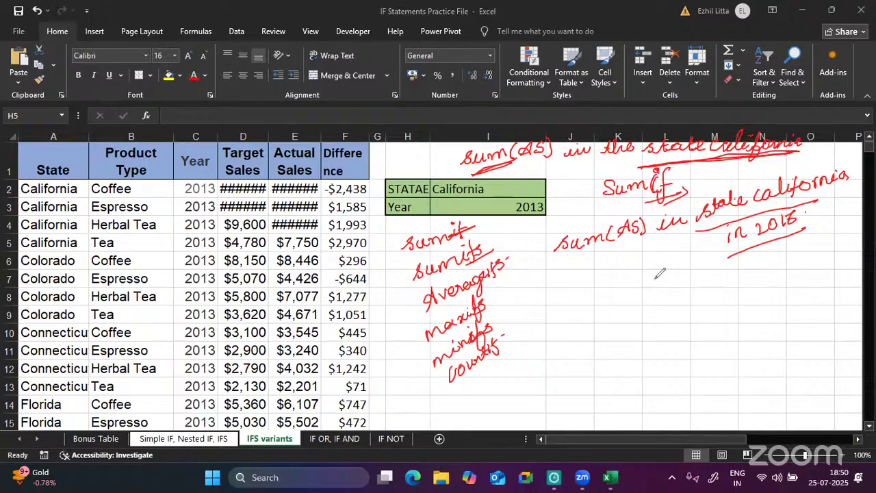
mouse_move(658, 276)
left_mouse_down()
mouse_move(649, 284)
mouse_move(715, 245)
mouse_move(712, 260)
mouse_move(724, 255)
left_mouse_up()
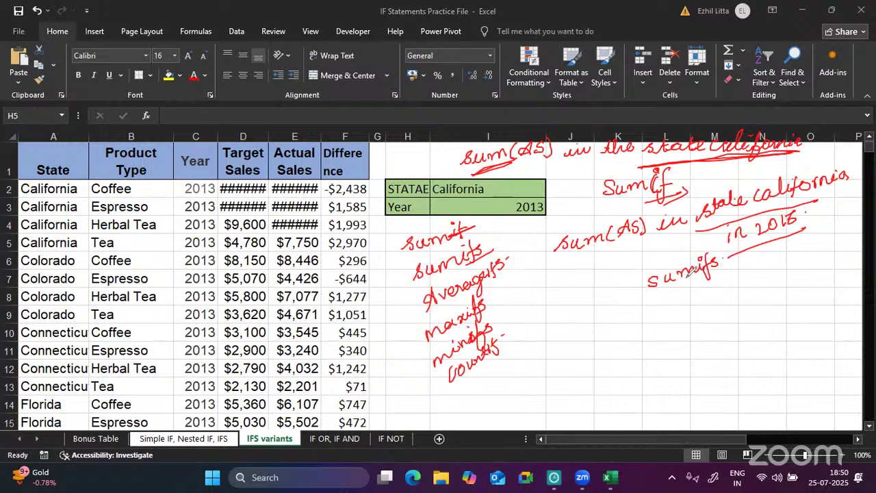
left_click_drag(471, 175, 519, 167)
left_click_drag(600, 217, 688, 193)
- Label cell H5 "Sumif" below the State and Year table
left_click(399, 238)
type("Sumif")
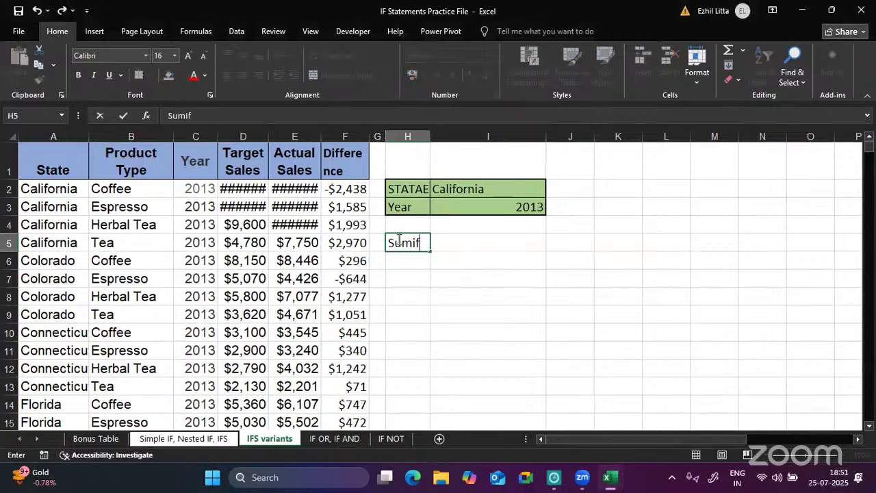
key("Tab")
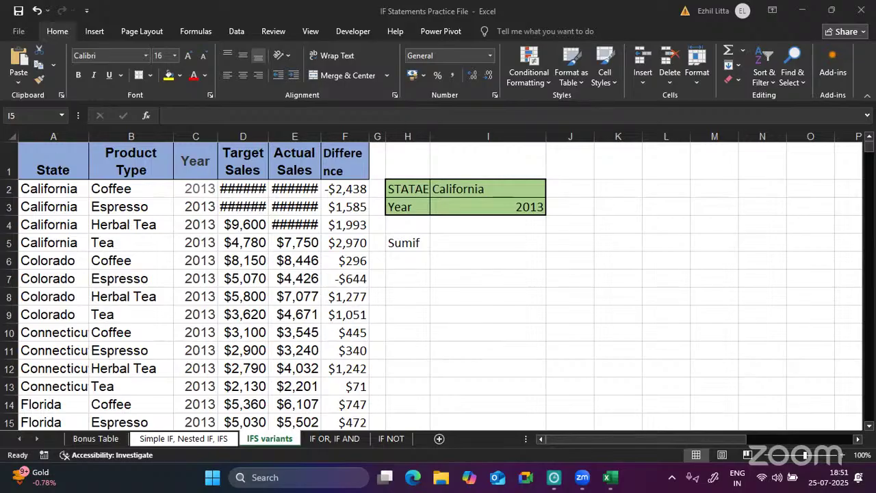
- Start a SUMIF formula in I5 with the State column A2:A49 as its range
left_click(460, 240)
type("=sumif")
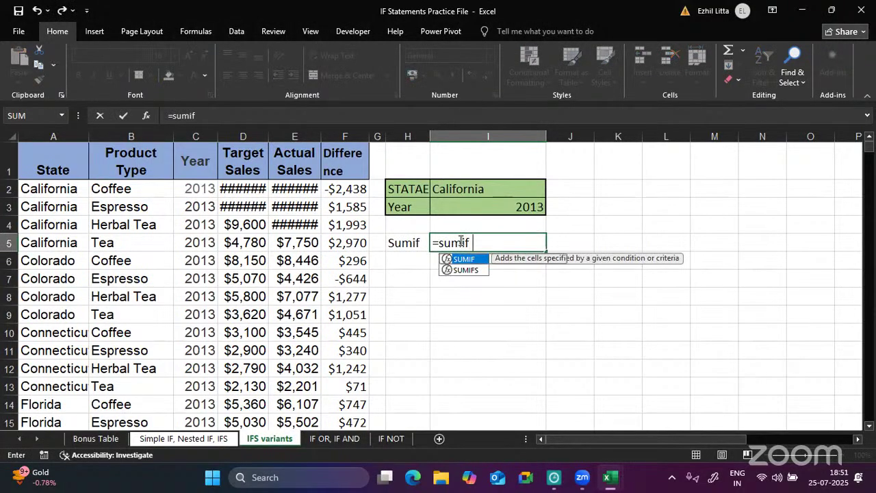
type("(")
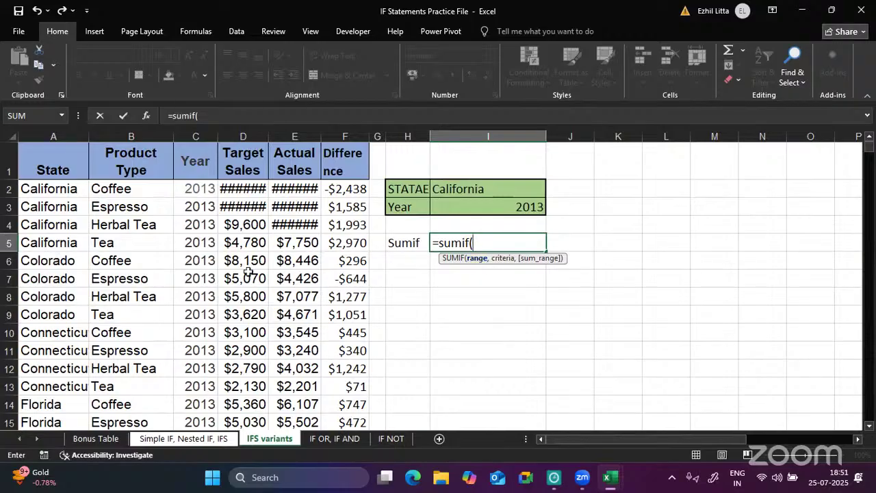
left_click(56, 192)
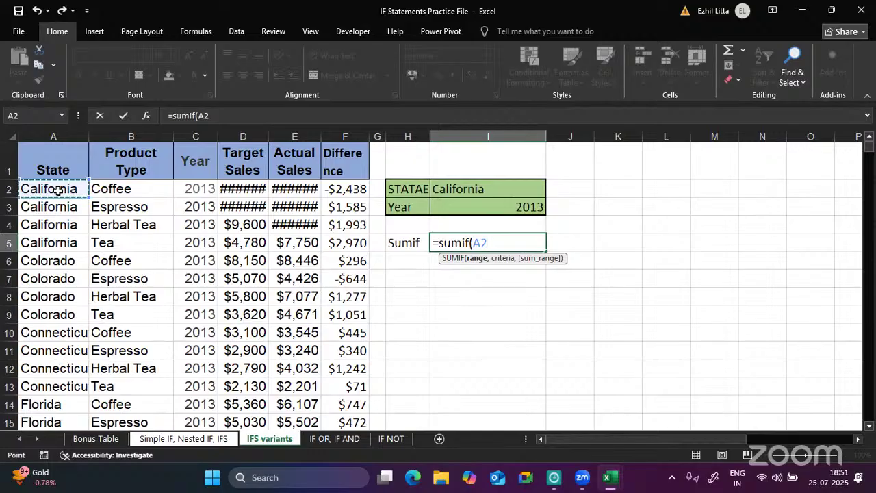
key("ctrl+shift+Down")
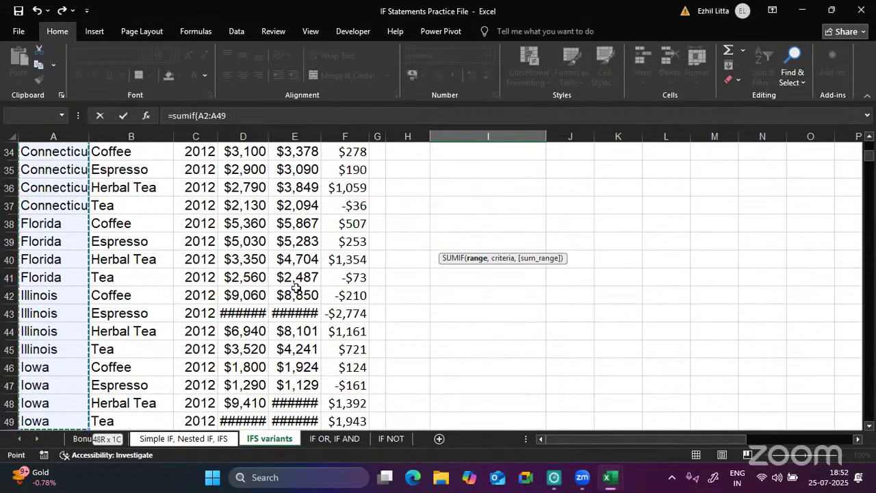
scroll(295, 288, "up", 2)
scroll(295, 288, "up", 9)
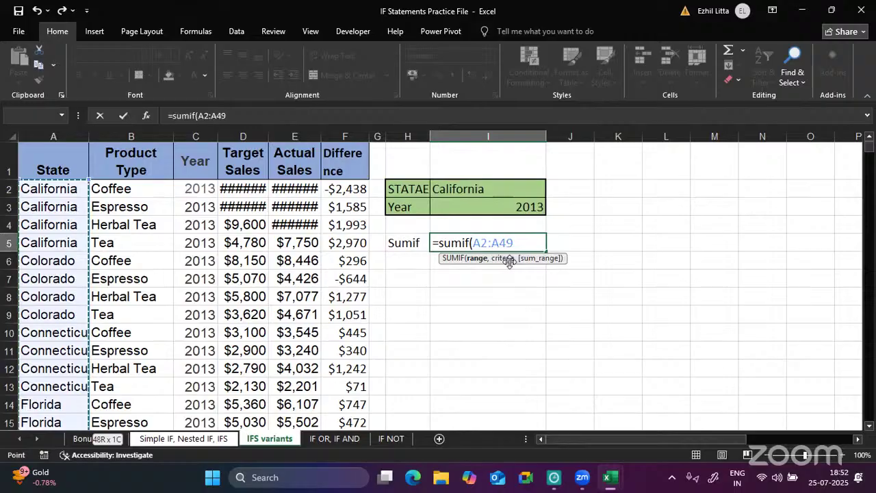
type(",")
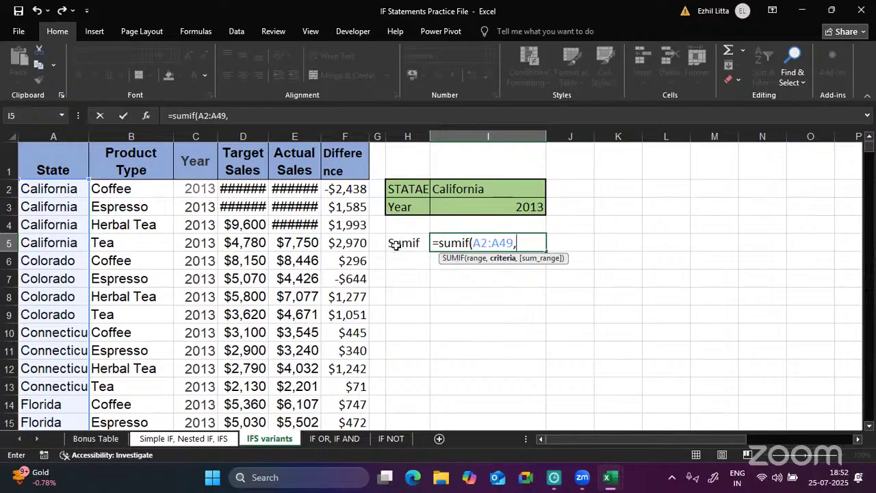
- Complete the SUMIF formula in I5 with the absolute reference $I$2 as criteria and the Actual Sales column E2:E49 as sum range
left_click(466, 191)
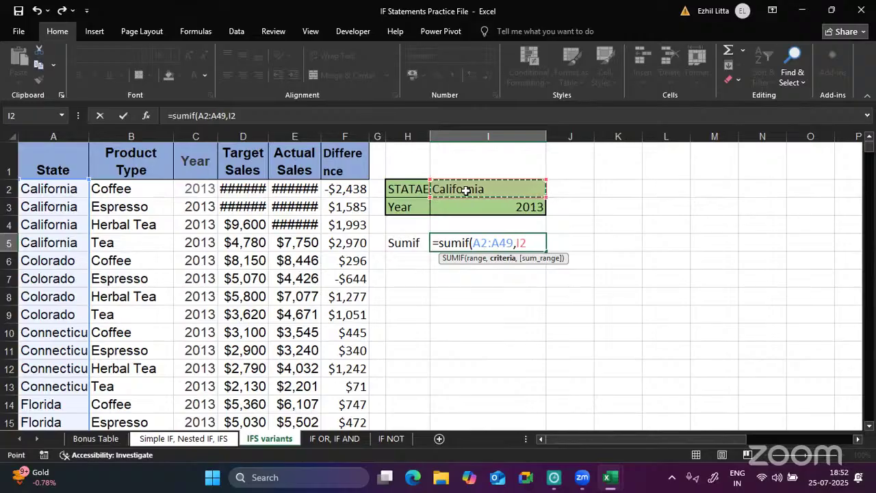
key("F4")
type(",")
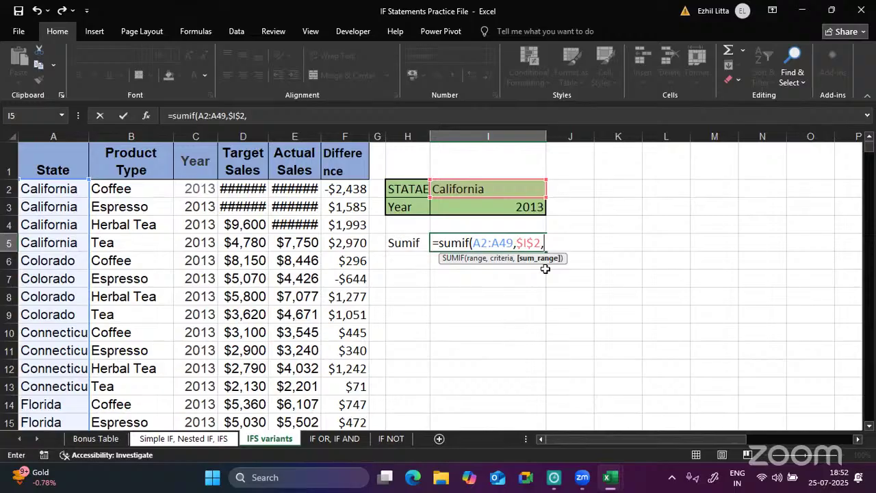
left_click(306, 187)
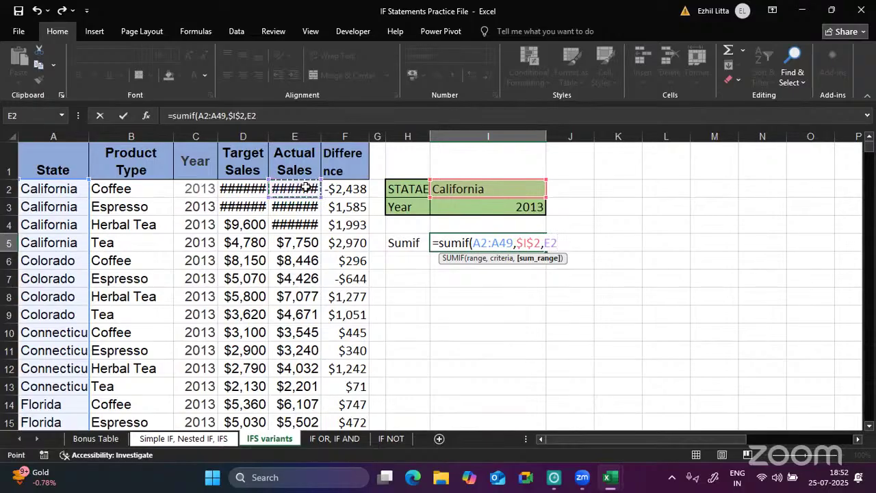
key("ctrl+shift+Down")
scroll(306, 187, "up", 11)
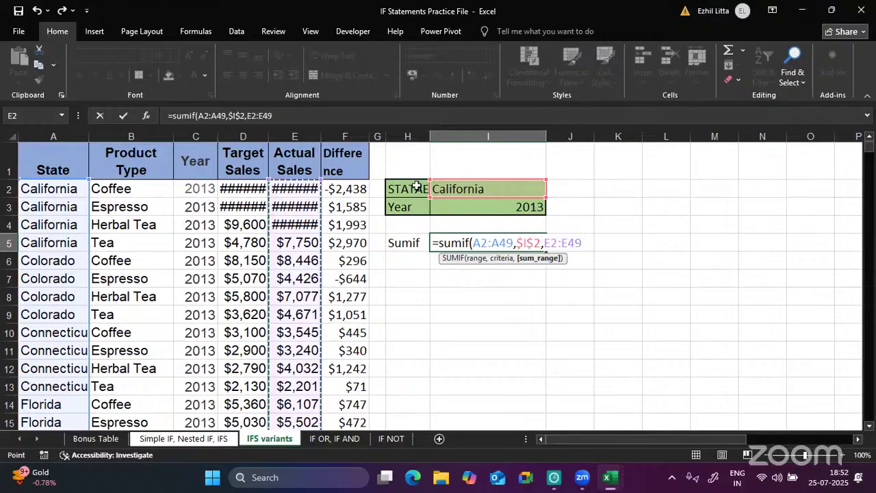
type(")")
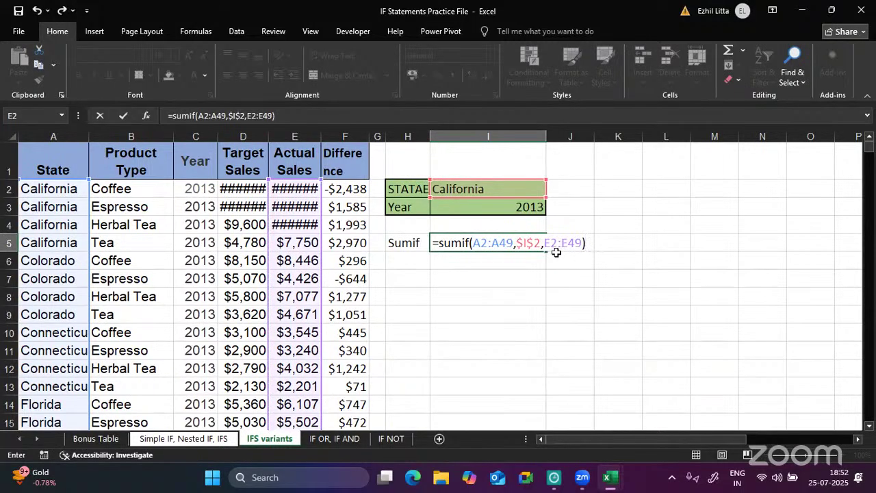
key("Return")
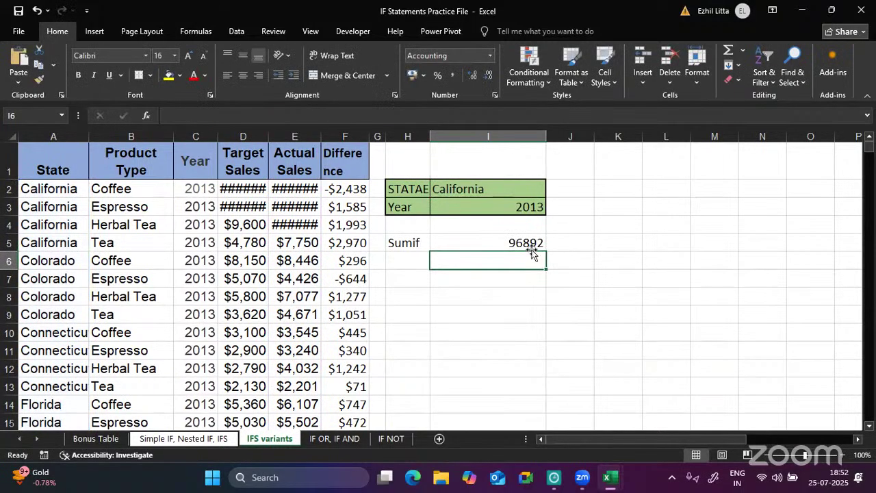
left_click(533, 243)
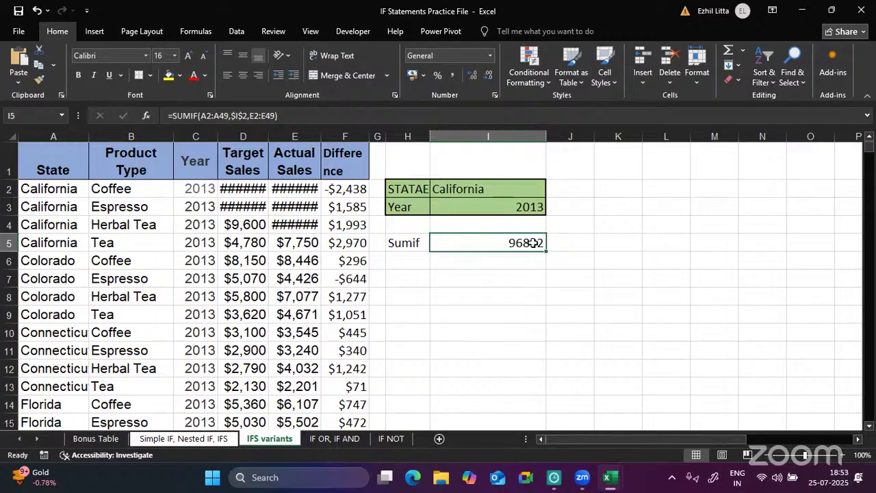
- Change the state in I2 to Colorado
double_click(485, 189)
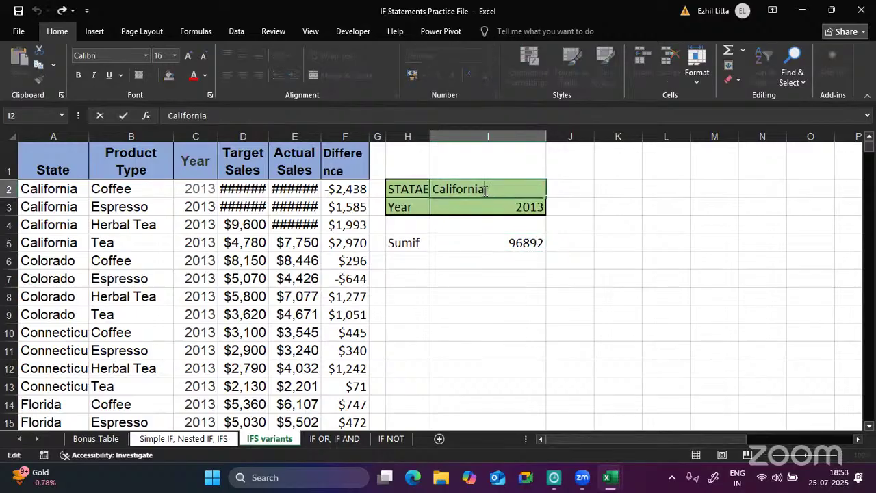
key("BackSpace")
key("BackSpace")
key("BackSpace")
key("BackSpace")
key("BackSpace")
key("BackSpace")
key("BackSpace")
key("BackSpace")
key("BackSpace")
key("BackSpace")
type("C")
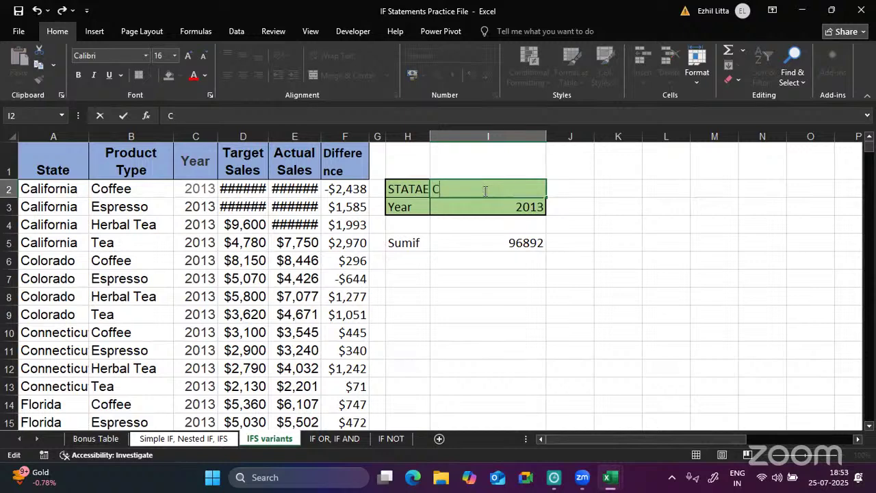
type("olorado")
key("Return")
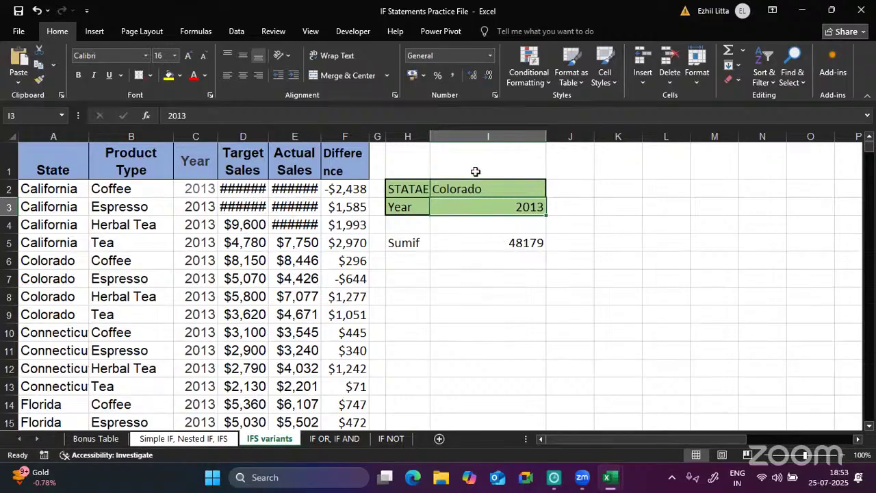
- Review the range, criteria and sum range arguments of the SUMIF formula in I5
left_click(458, 243)
double_click(458, 243)
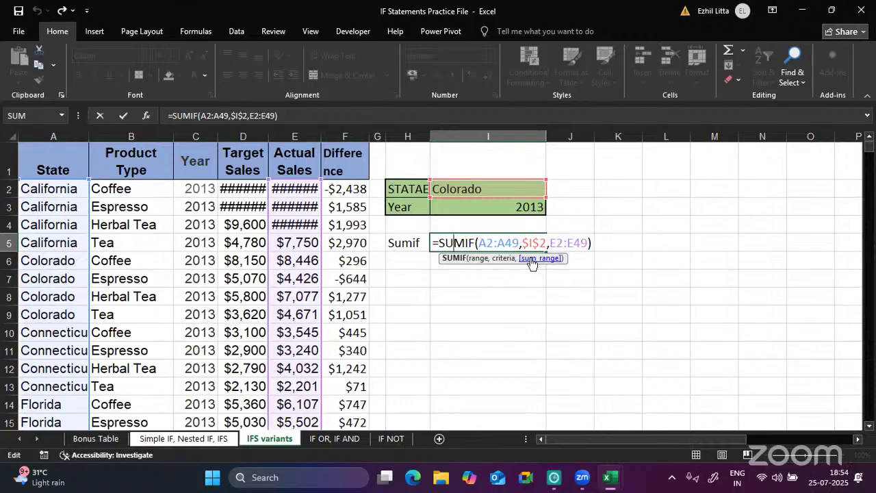
key("Return")
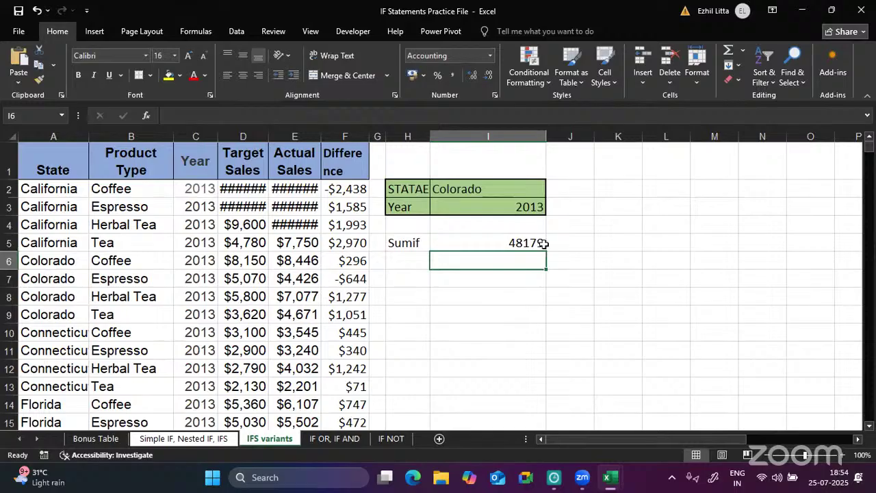
double_click(456, 242)
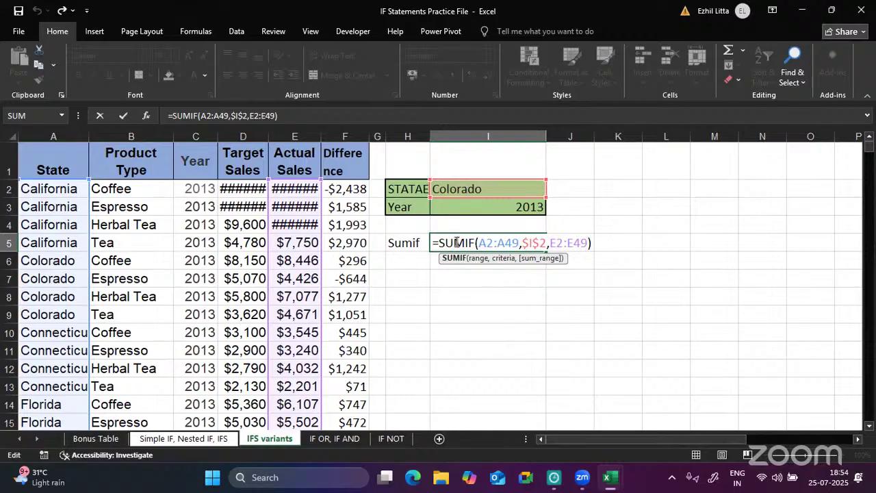
left_click(369, 114)
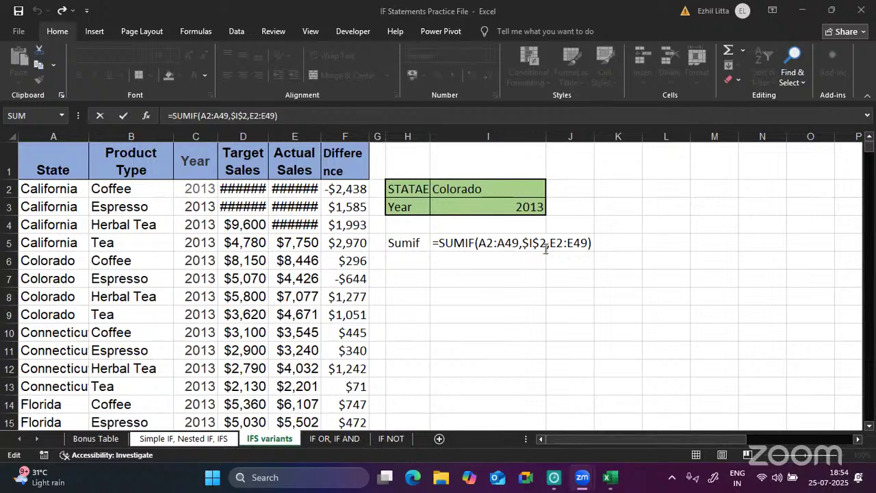
key("Return")
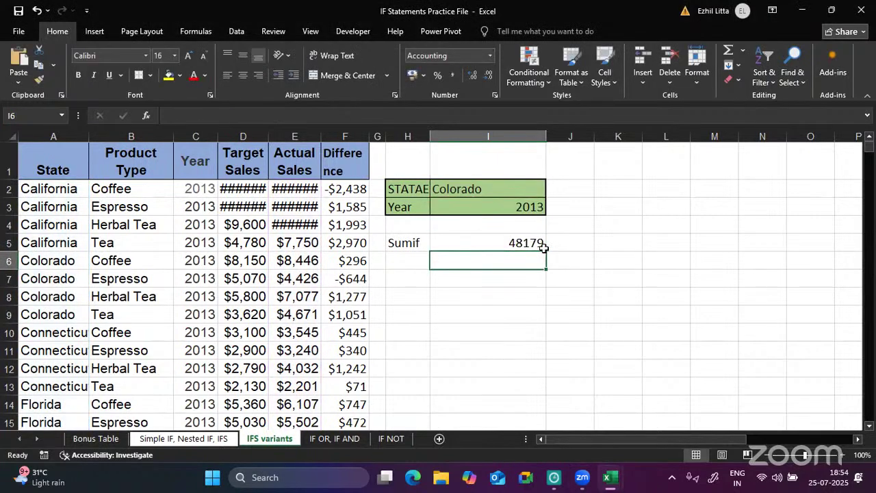
- Label cell H6 "sumifs" below the Sumif label
left_click(401, 264)
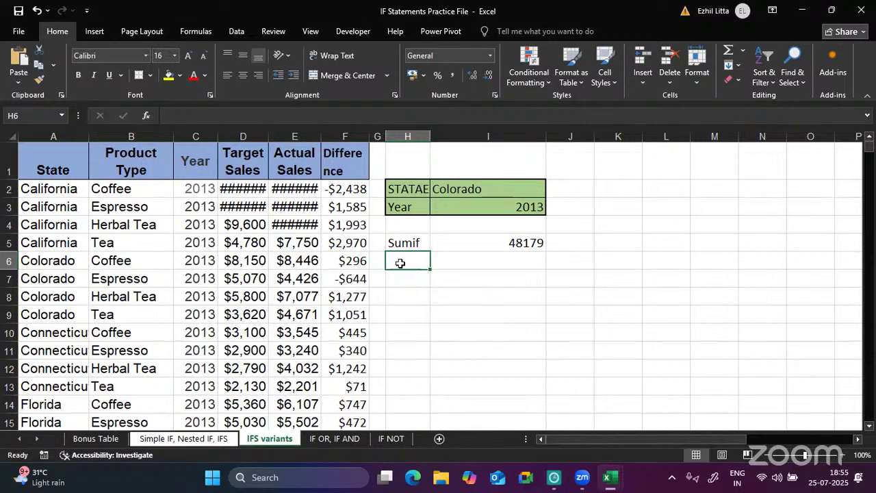
type("sumifs")
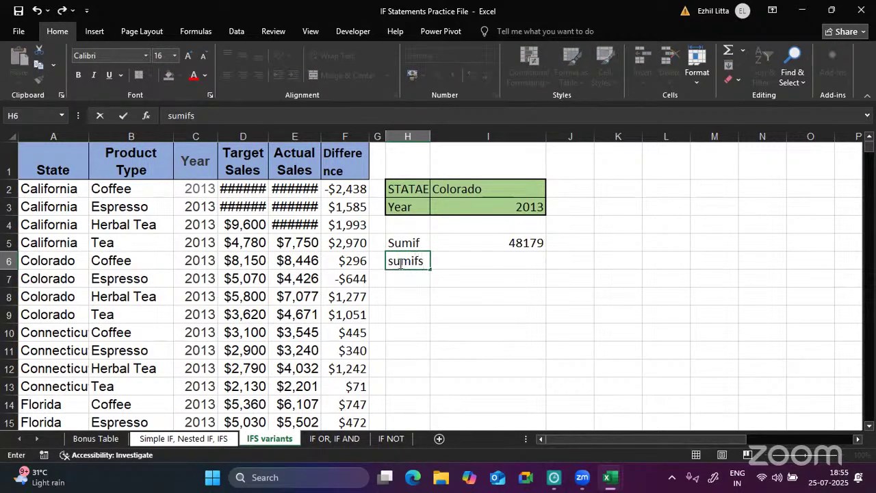
key("Tab")
- Start a SUMIFS formula in I6 with the Actual Sales column E2:E49 as its sum range
type("=su")
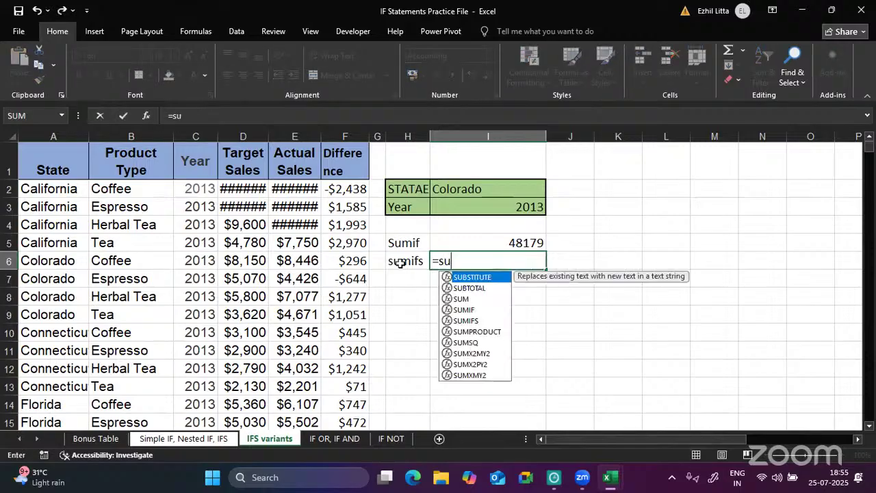
type("mifs(")
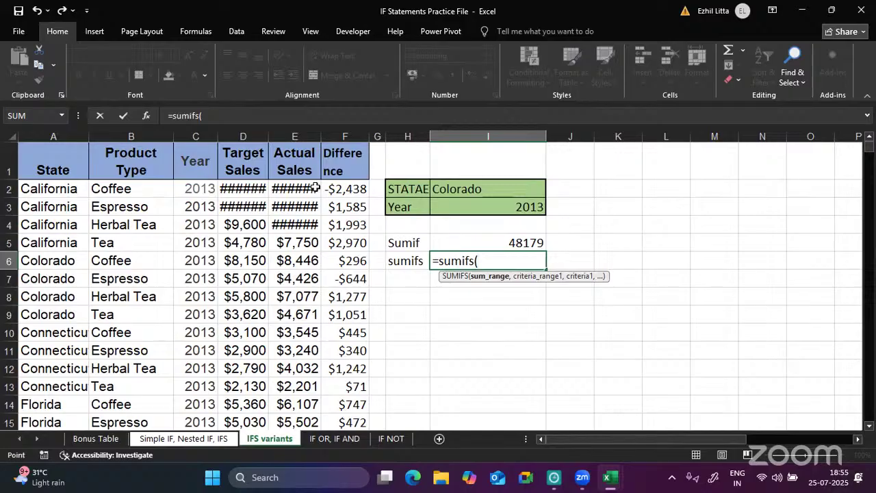
left_click(315, 187)
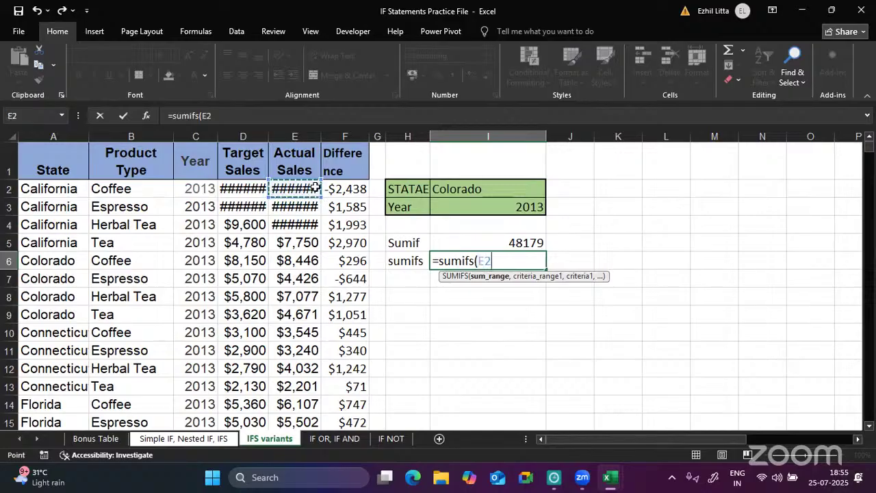
key("ctrl+shift+Down")
scroll(315, 187, "up", 11)
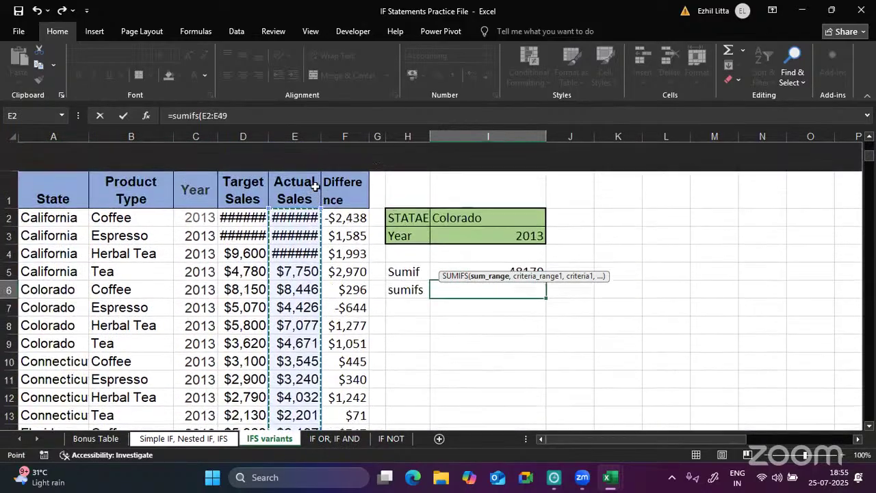
type(",")
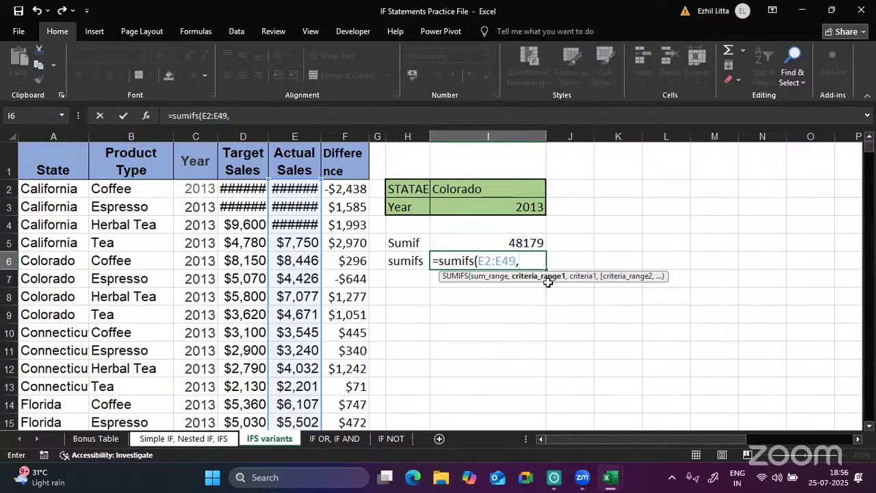
- Add the State column A2:A49 as the first criteria range of the SUMIFS formula, matched against the absolute reference $I$2
left_click(52, 189)
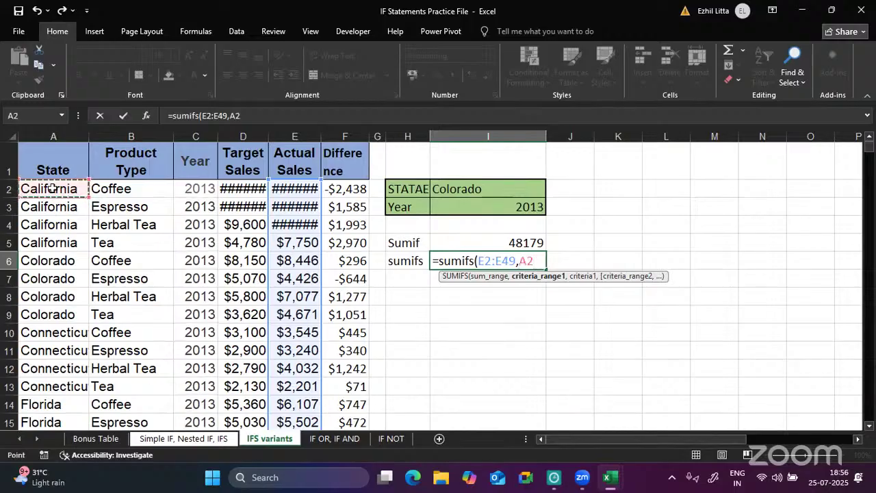
key("ctrl+shift+Down")
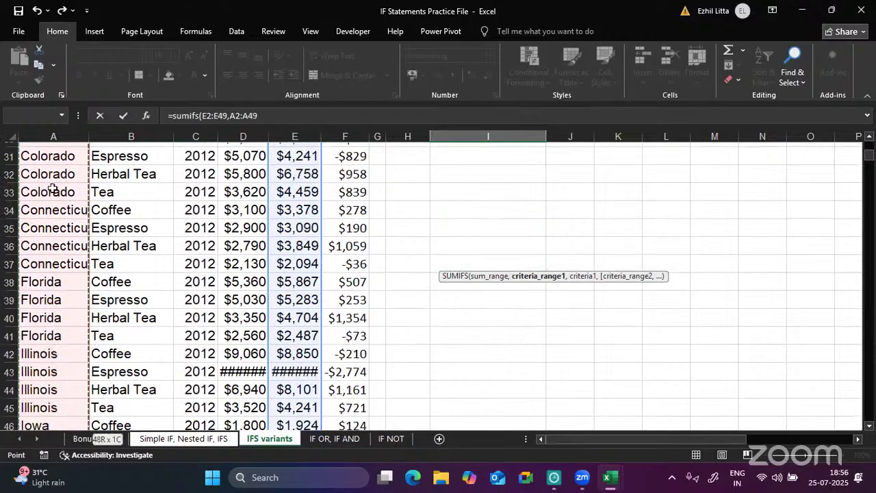
scroll(52, 190, "up", 11)
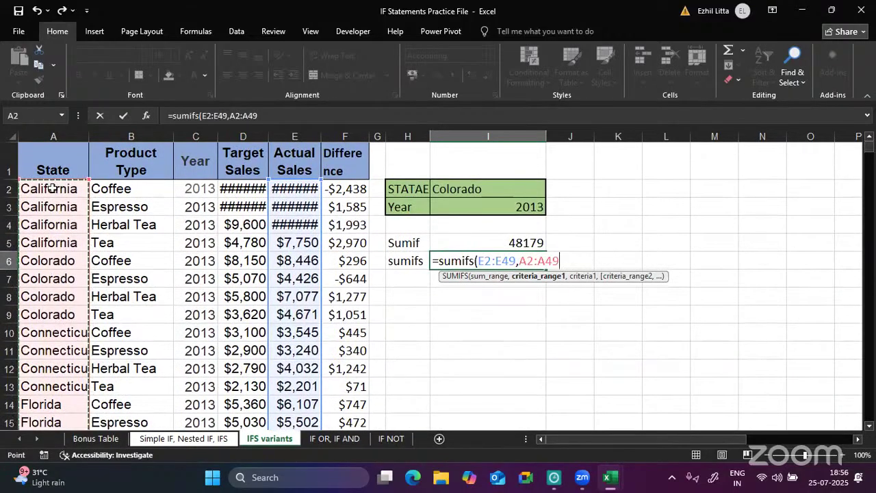
type(",")
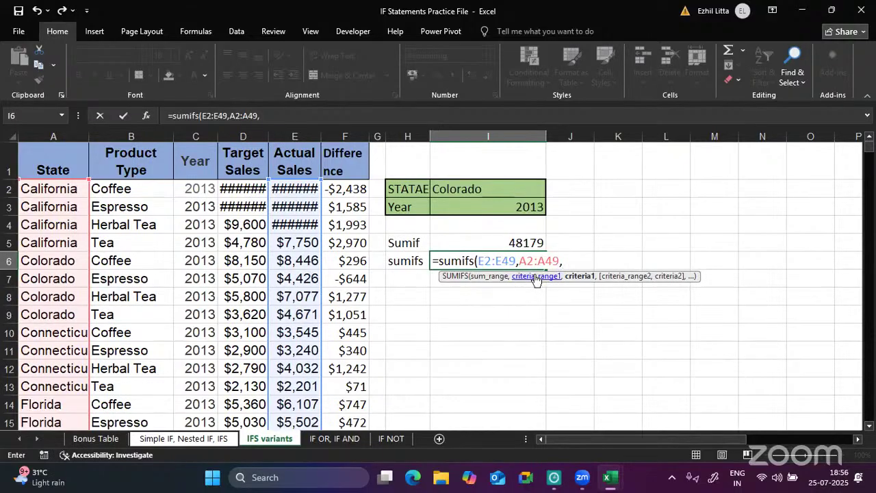
left_click(517, 192)
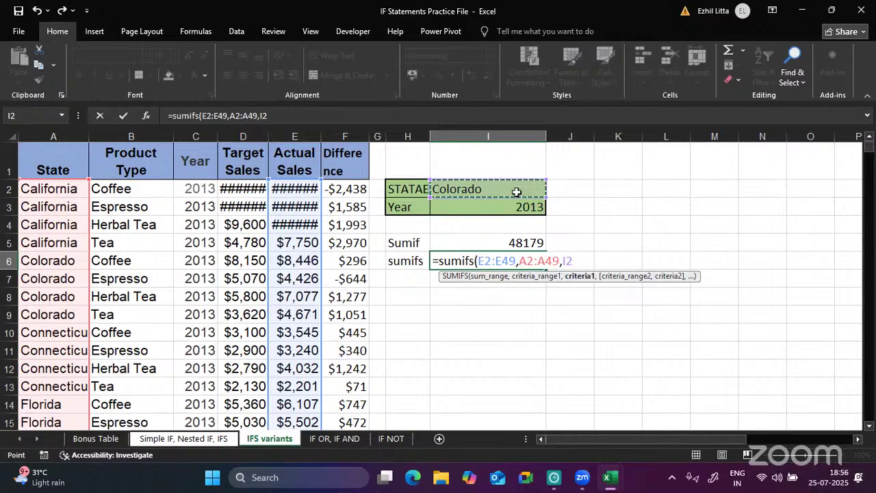
key("F4")
type(",")
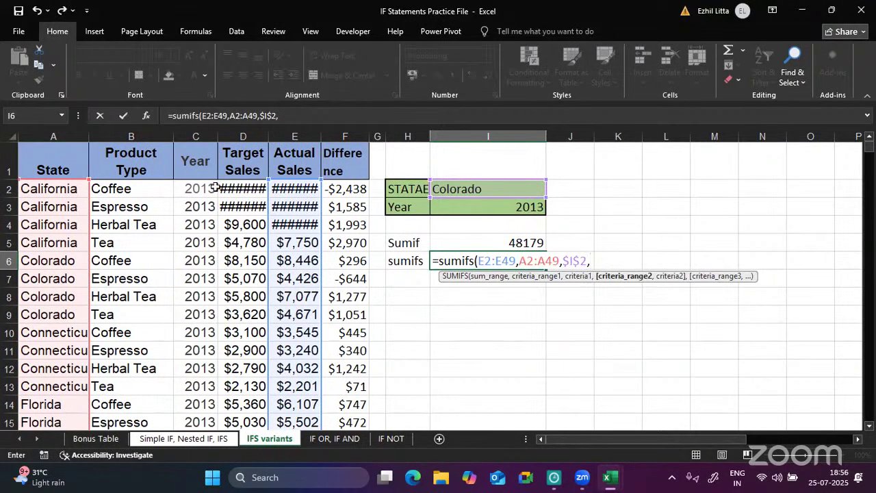
- Complete the SUMIFS formula with the Year column C2:C49 as second criteria range and the absolute reference $I$3 as its criterion
left_click(193, 189)
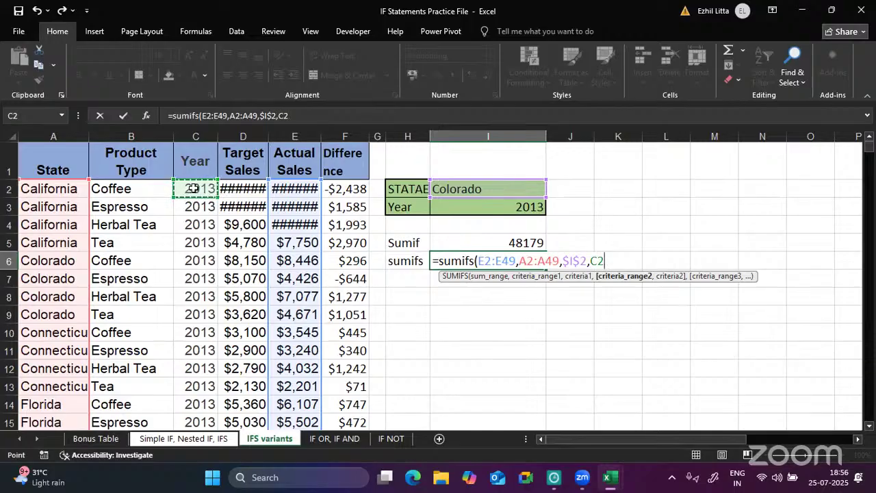
key("ctrl+shift+Down")
scroll(193, 188, "up", 8)
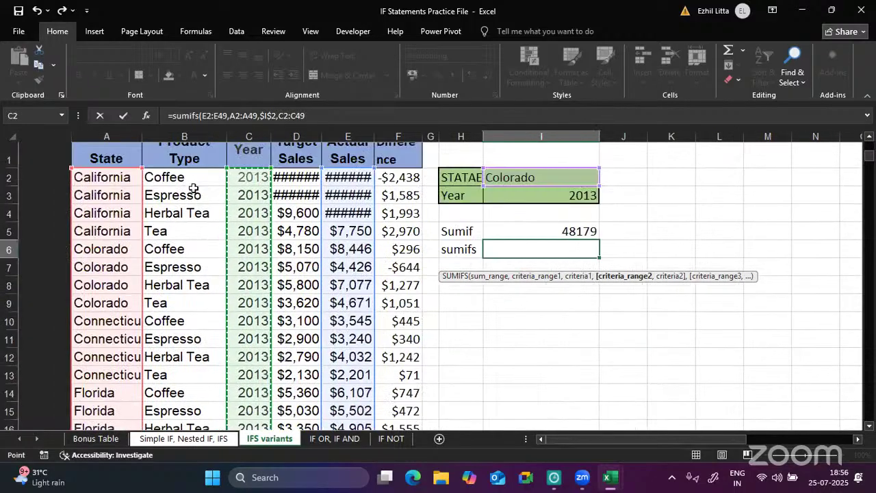
type(",")
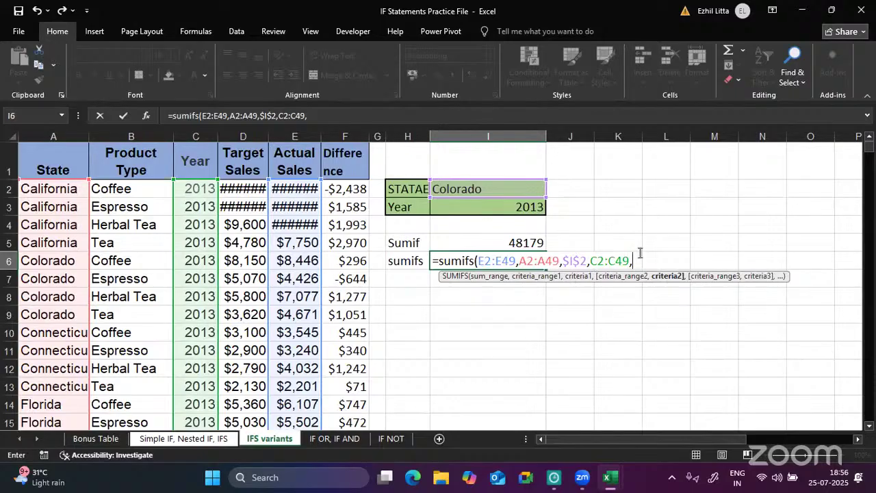
left_click(521, 209)
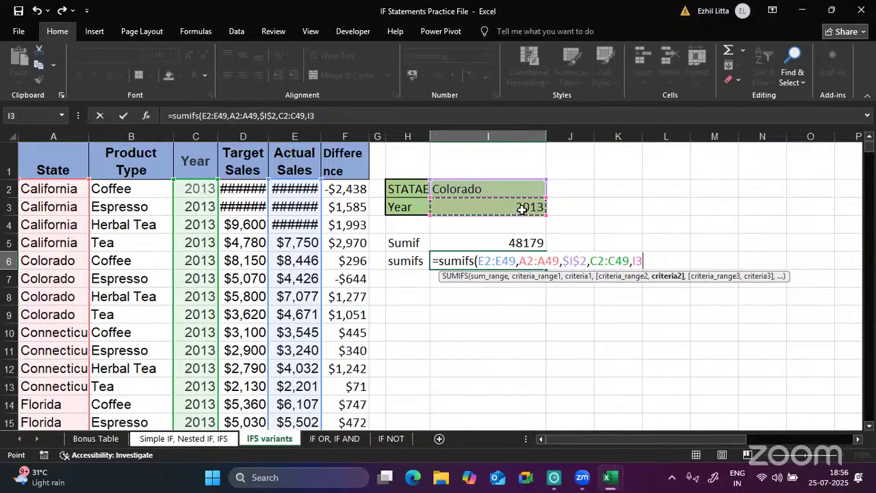
key("F4")
type(")")
key("Return")
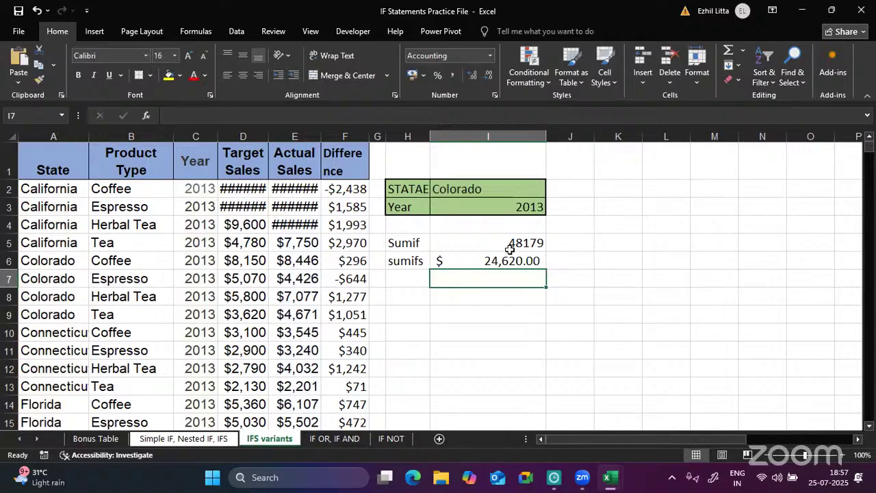
- Review the sum range and both criteria pairs of the SUMIFS formula in I6
left_click(491, 266)
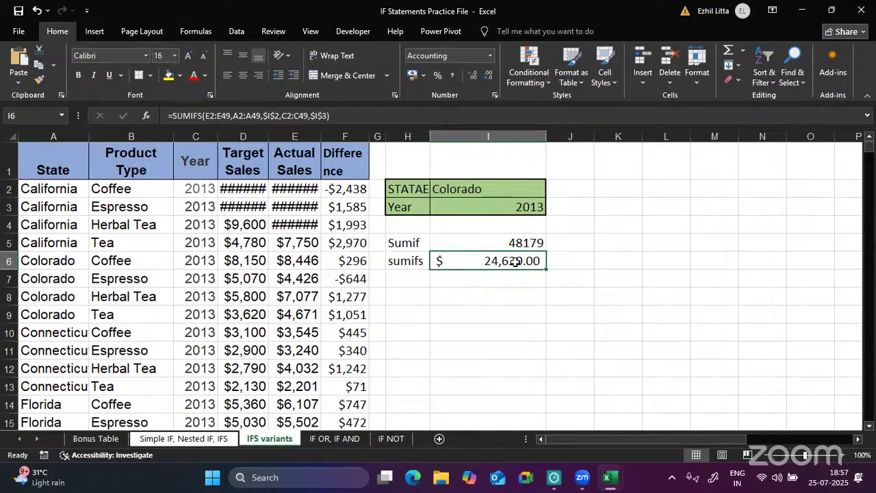
double_click(477, 261)
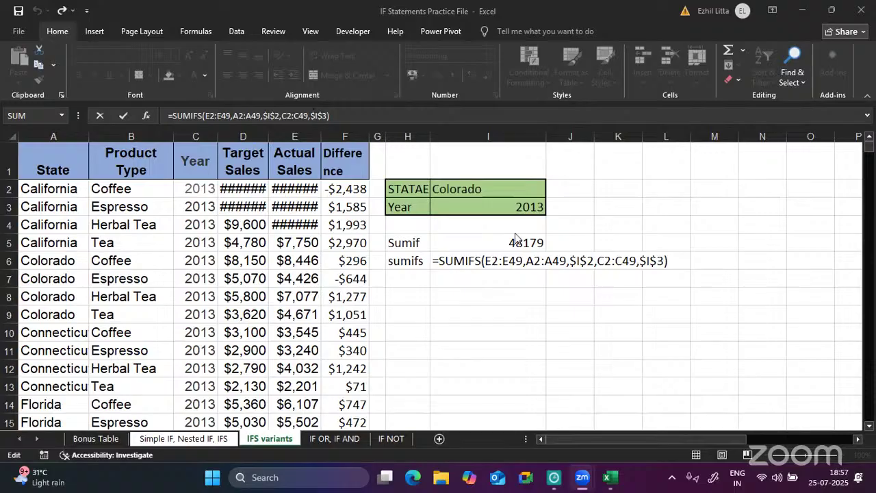
double_click(495, 270)
left_click(469, 260)
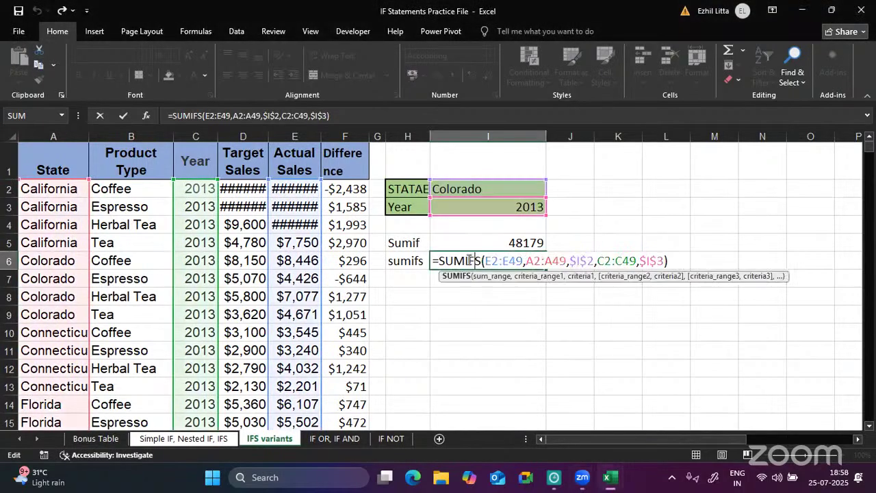
key("Return")
- Label cell H7 "Averageifs" and widen column H to fit the label
left_click(413, 279)
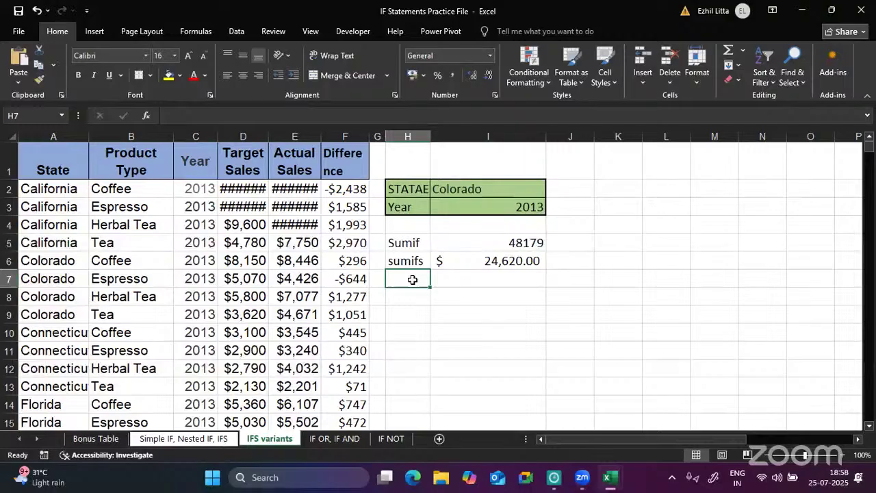
type("Average")
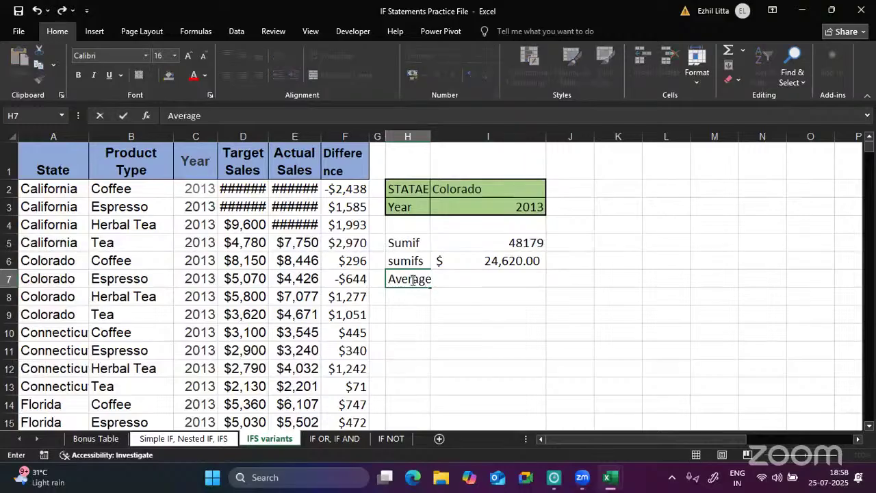
type("ifs")
key("Tab")
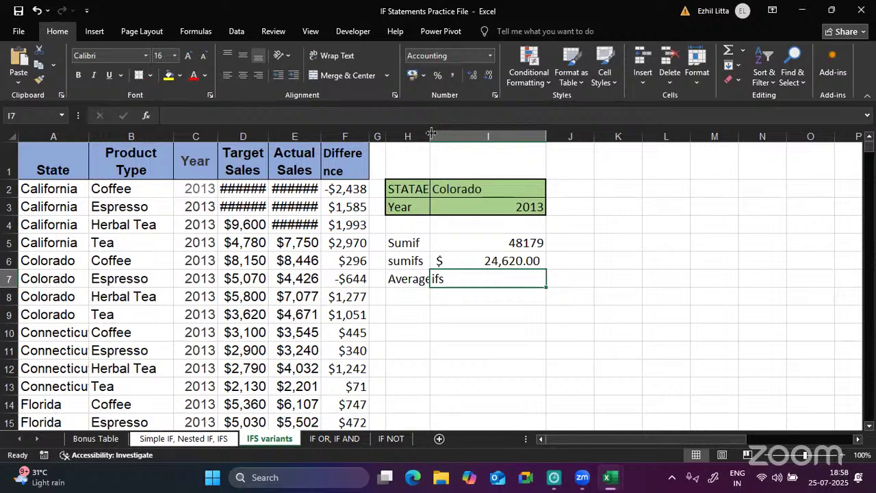
left_click_drag(431, 133, 450, 133)
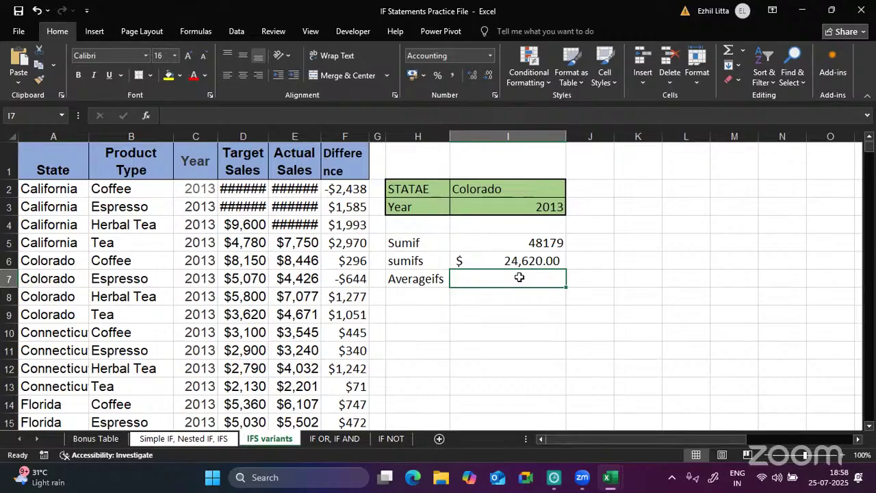
- Start an AVERAGEIFS formula in I7 with the Actual Sales column E2:E49 as its average range
type("=")
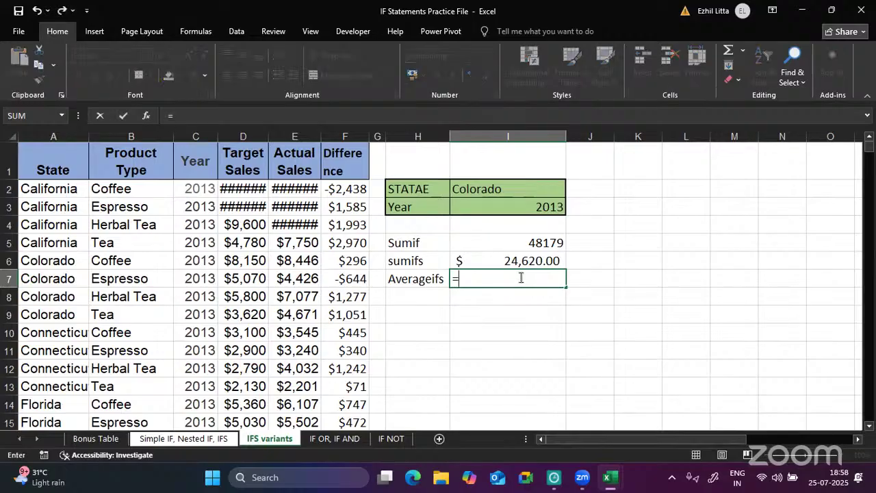
type("averag")
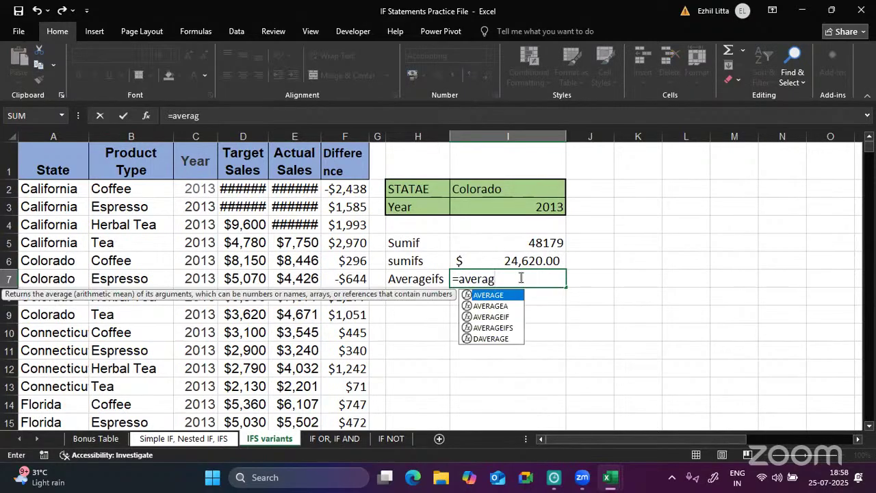
key("Down")
key("Down")
key("Down")
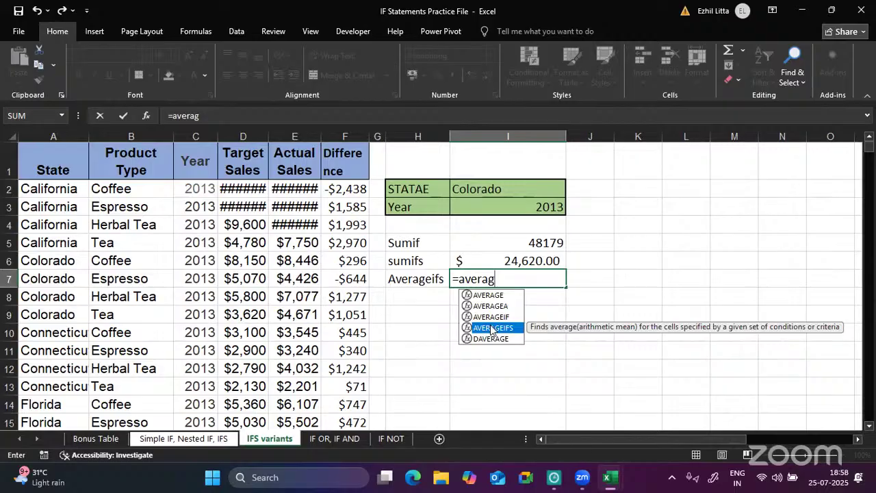
double_click(491, 329)
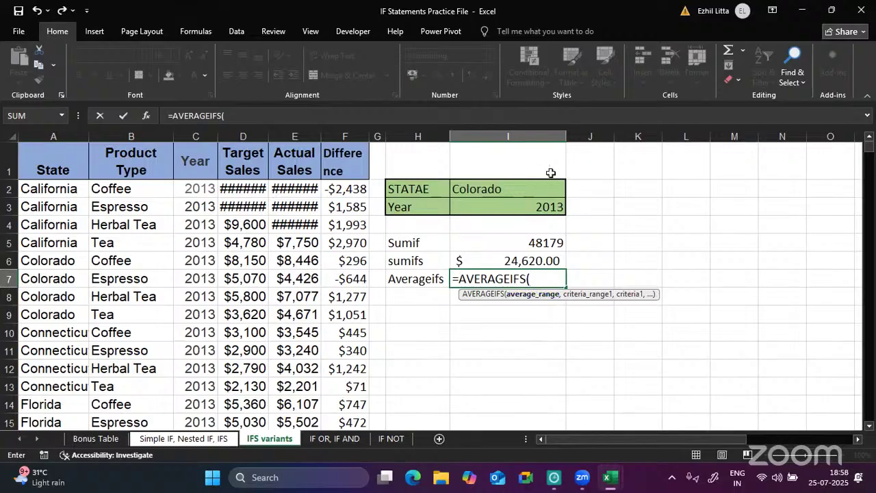
left_click(305, 188)
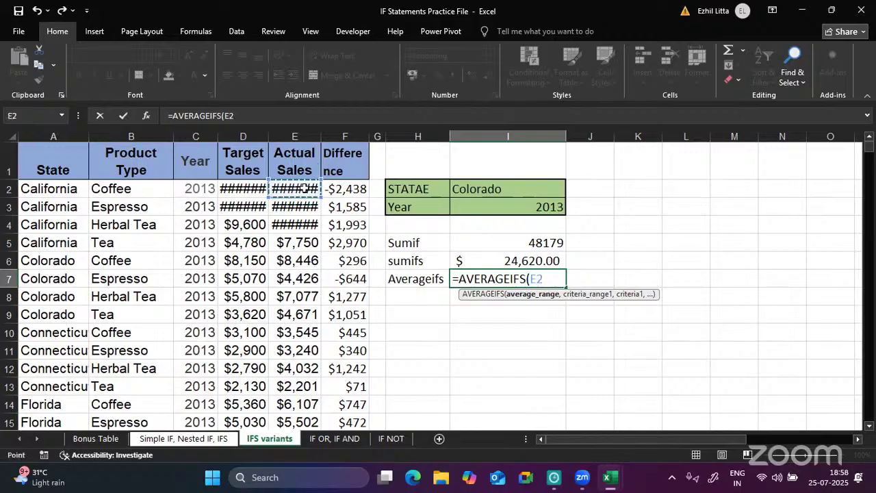
key("ctrl+shift+Down")
scroll(305, 188, "up", 10)
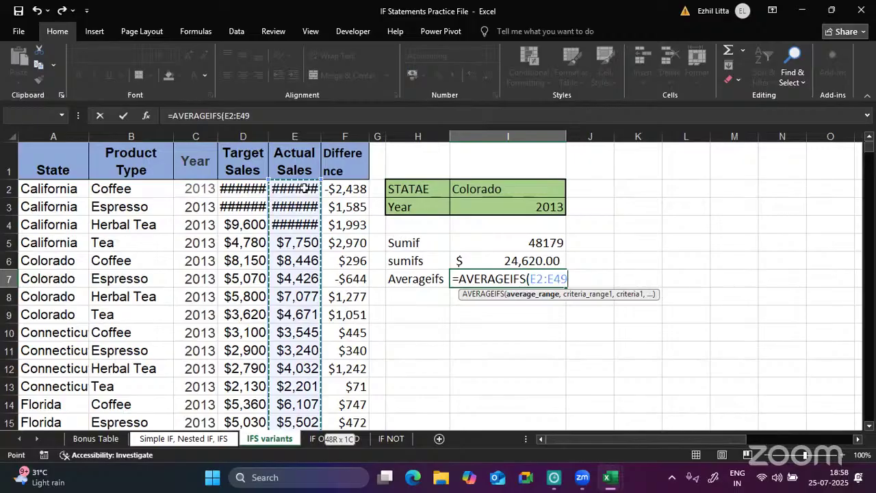
type(",")
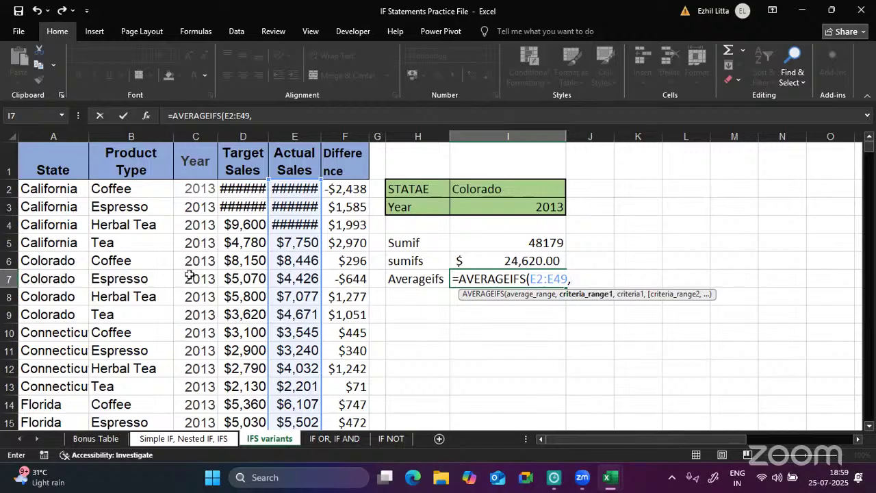
- Add the State column A2:A49 as the first criteria range of the AVERAGEIFS formula, matched against the absolute reference $I$2
left_click(78, 189)
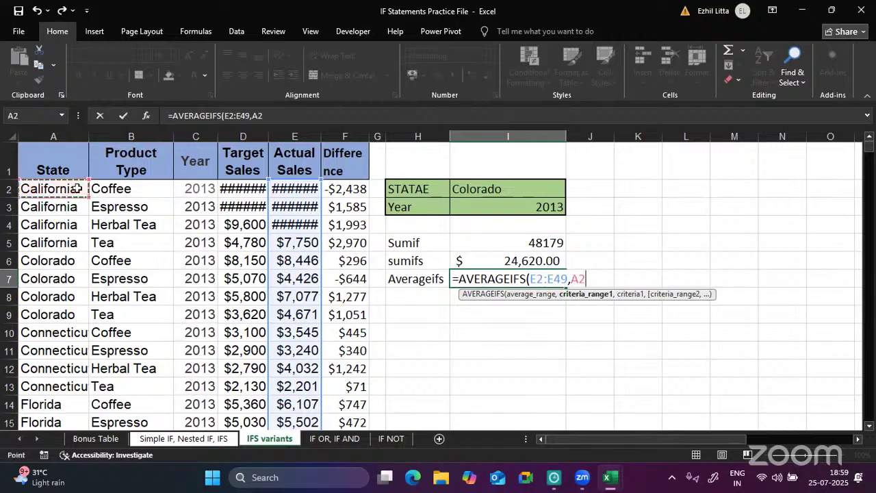
key("ctrl+shift+Down")
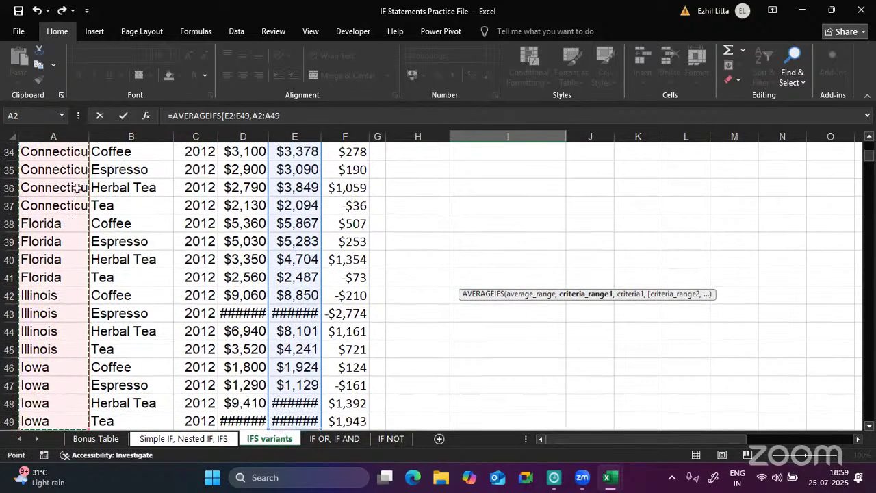
key("ctrl+BackSpace")
type(",")
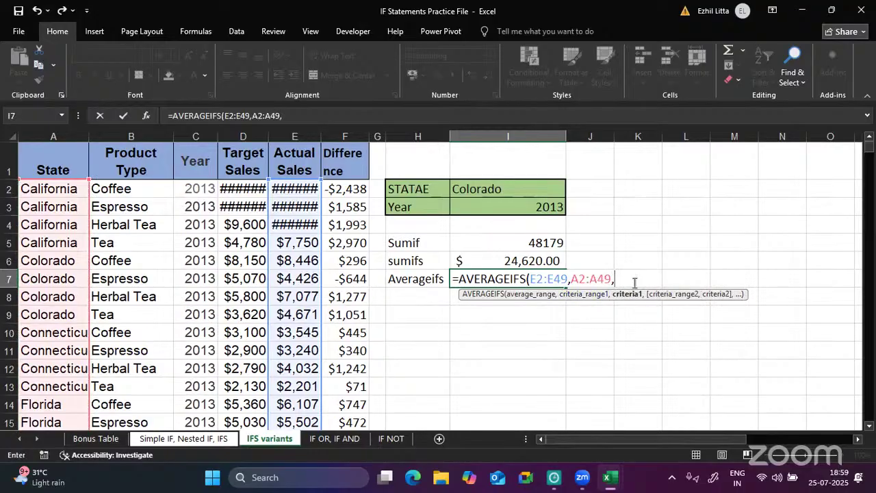
left_click(471, 191)
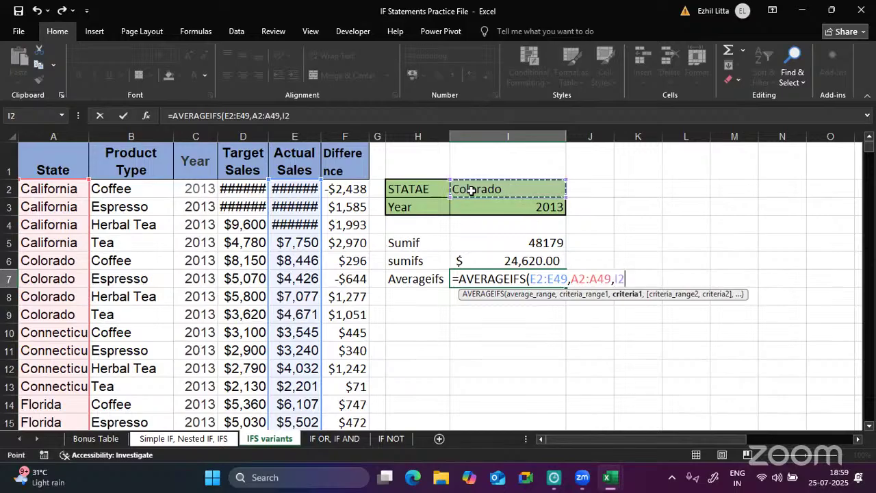
key("F4")
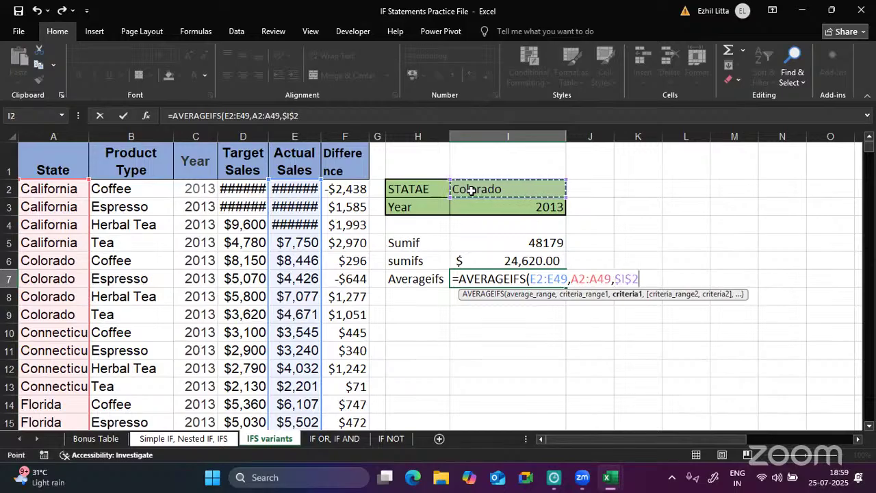
type(",")
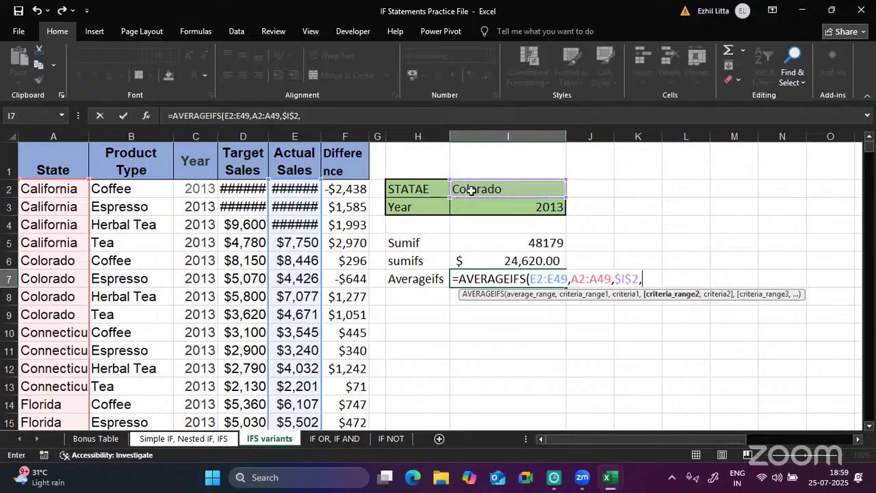
- Complete the AVERAGEIFS formula in I7 with the Year column C2:C49 as second criteria range, matched against the absolute reference $I$3
left_click(182, 191)
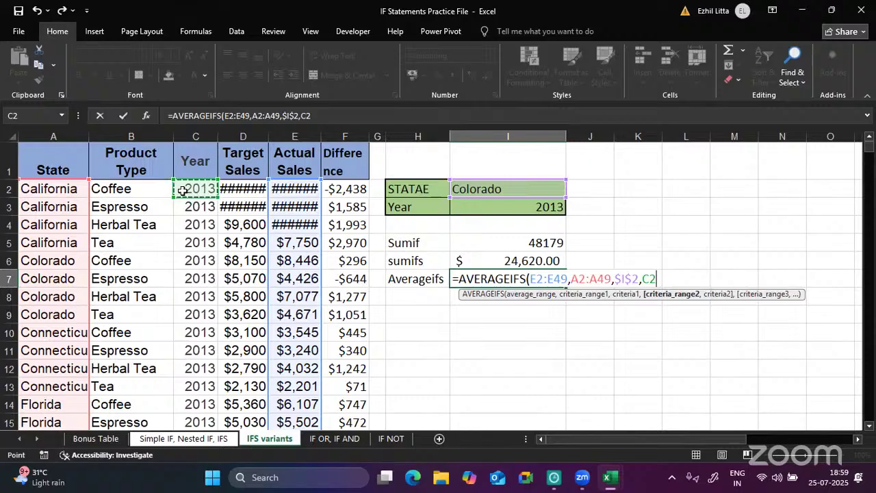
key("ctrl+shift+Down")
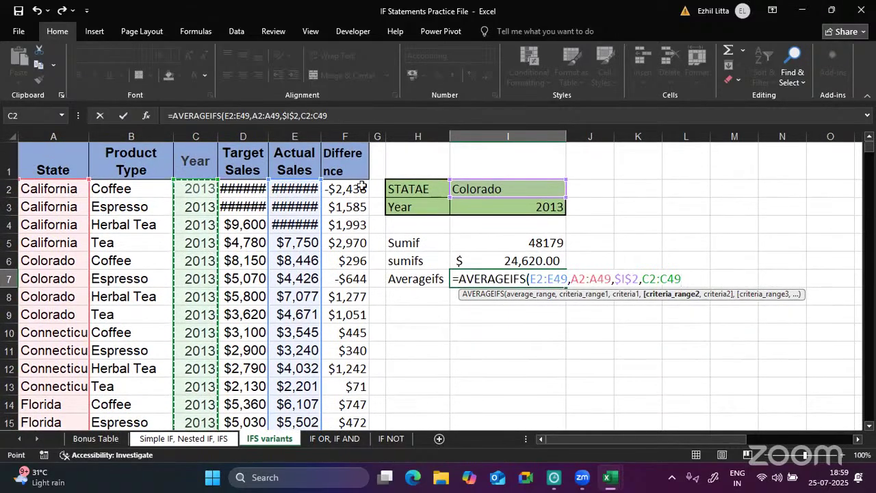
type(",")
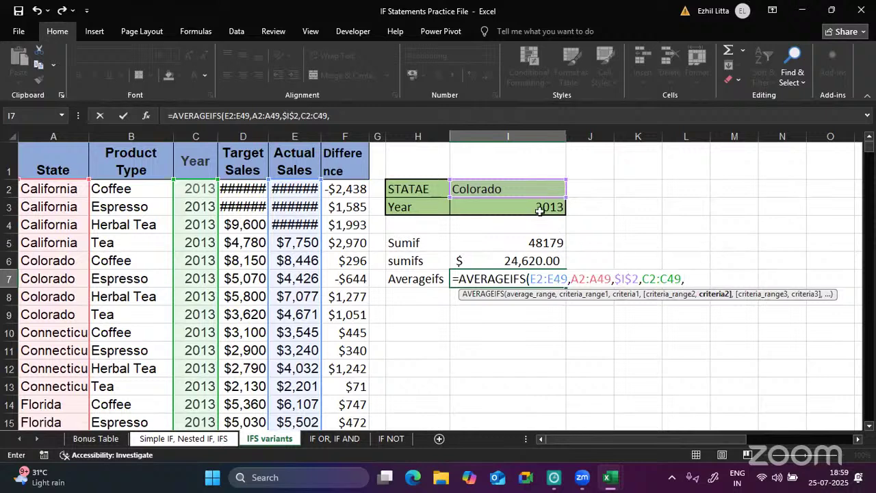
left_click(539, 210)
key("F4")
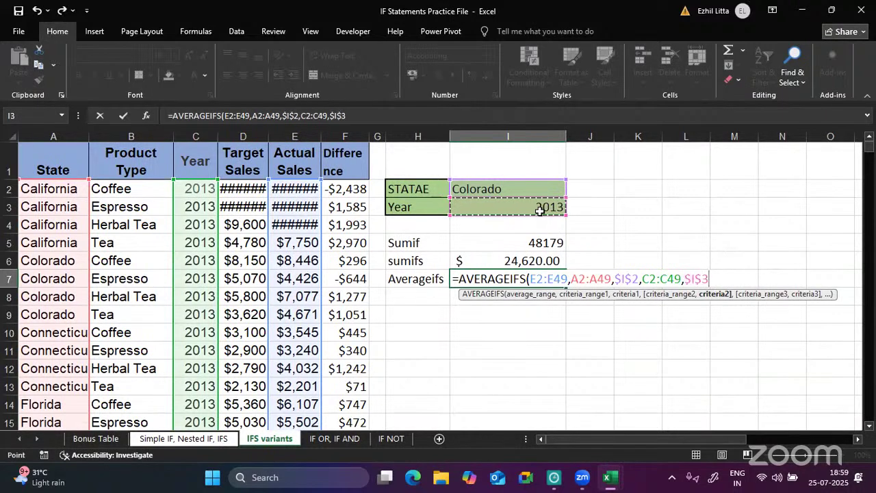
type(")")
key("Return")
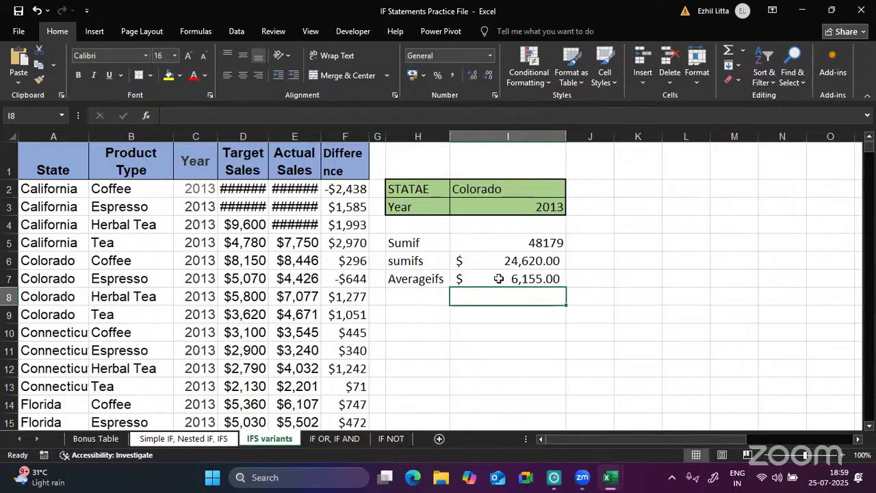
- Review the average range and both criteria pairs of the AVERAGEIFS formula in I7
left_click(498, 278)
double_click(498, 279)
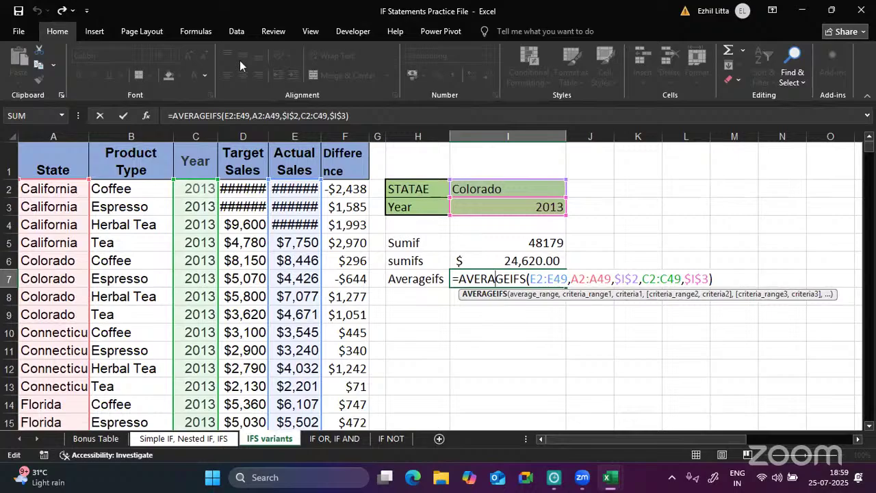
left_click(240, 60)
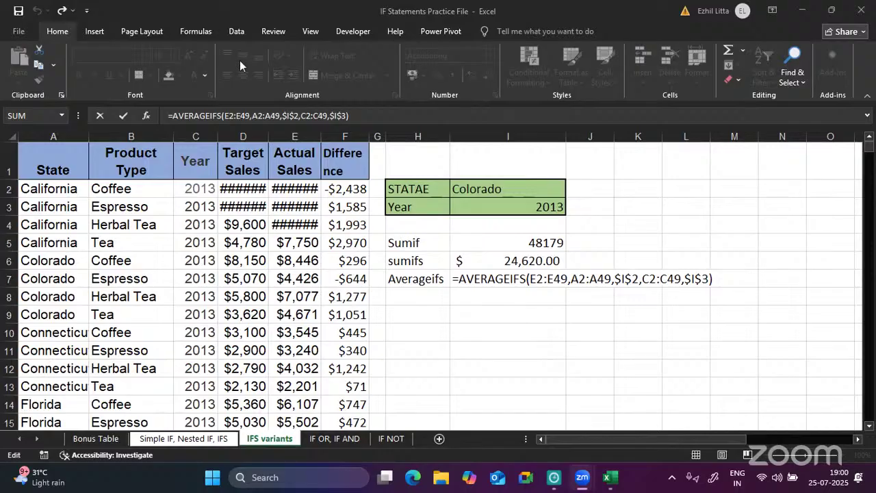
- Label cell H8 "maxifs"
left_click(414, 293)
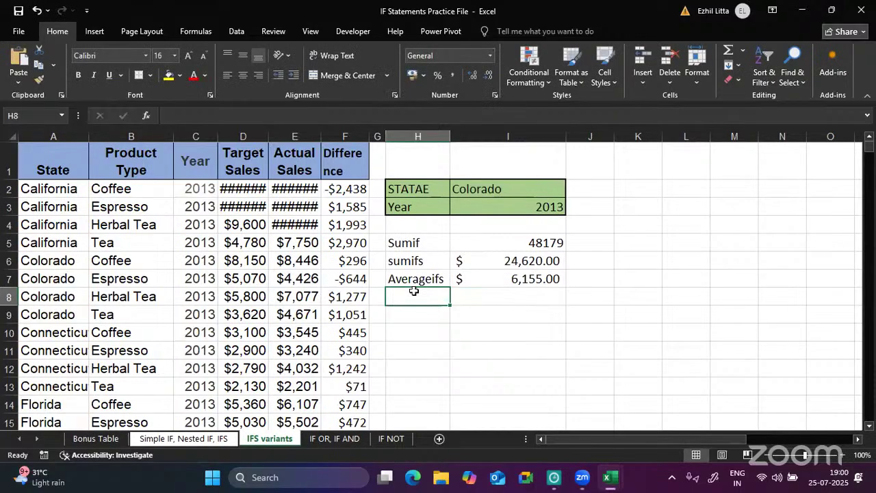
type("maxifs")
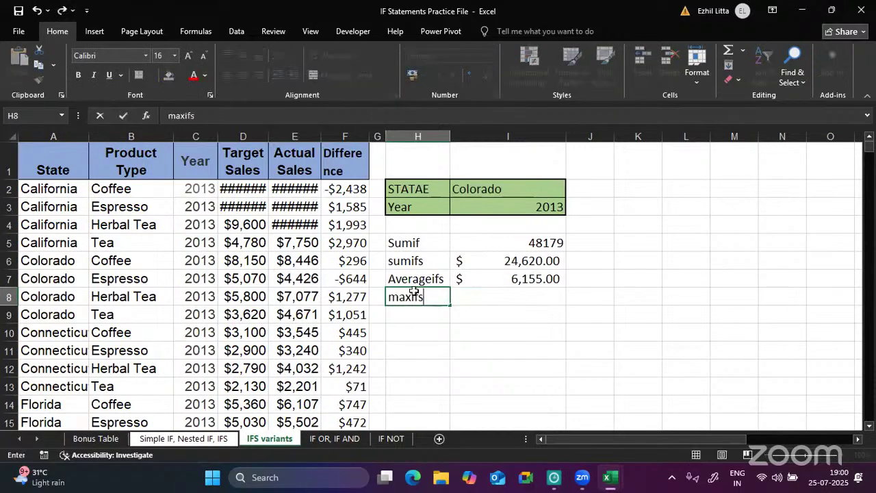
key("Tab")
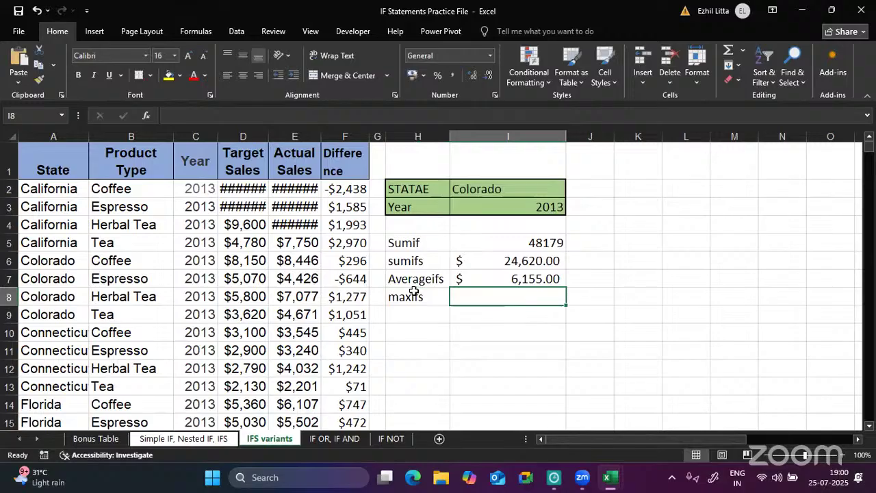
- Start a MAXIFS formula in I8 with the Actual Sales column E2:E49 as its max range
type("=")
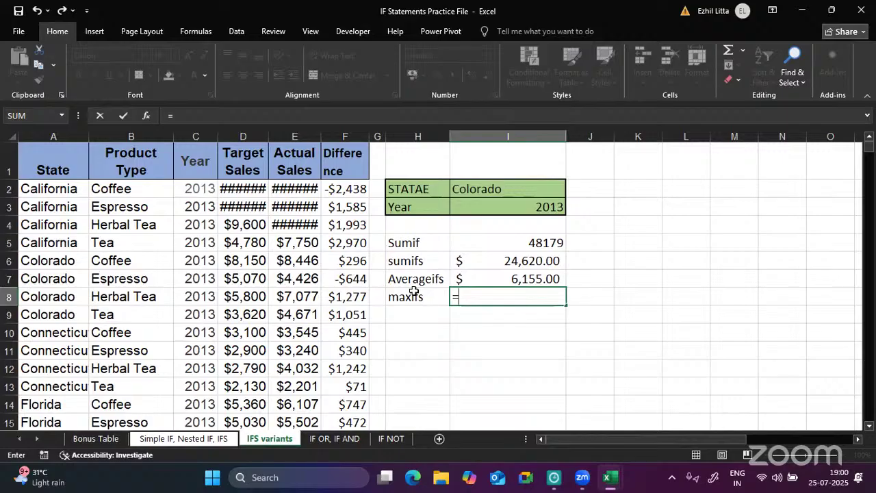
type("maxifs(")
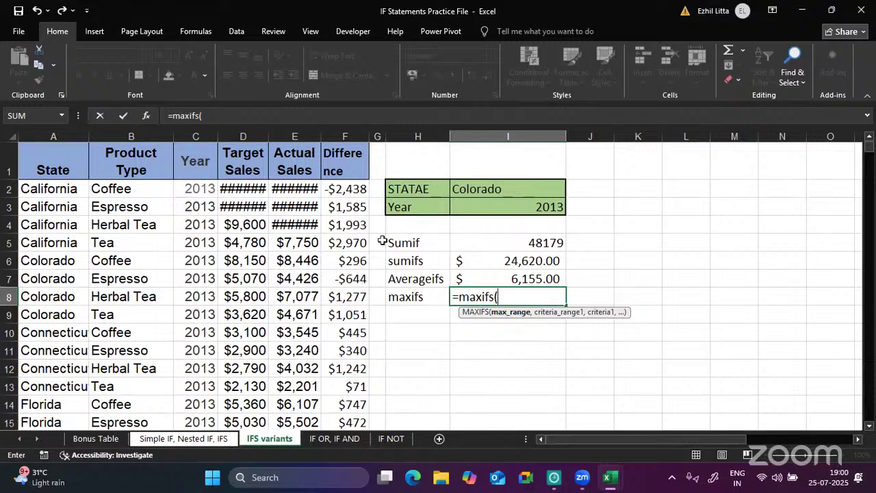
left_click(292, 192)
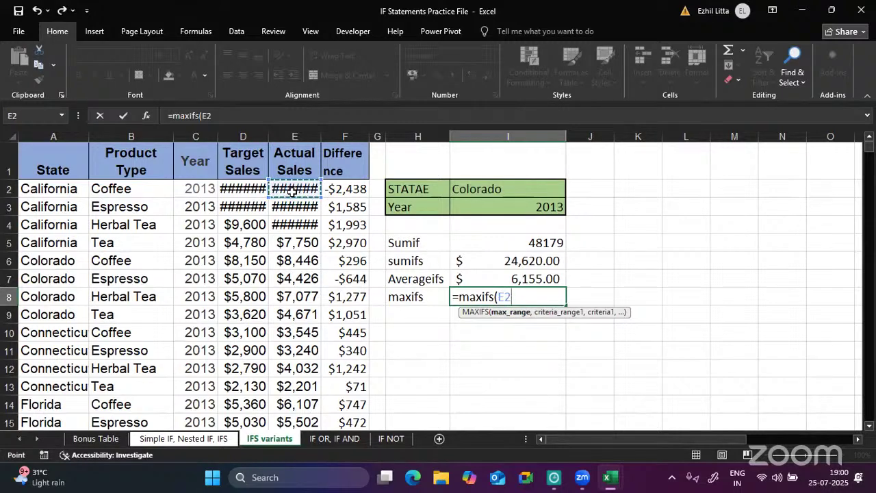
key("ctrl+shift+Down")
scroll(292, 192, "up", 5)
scroll(292, 192, "up", 7)
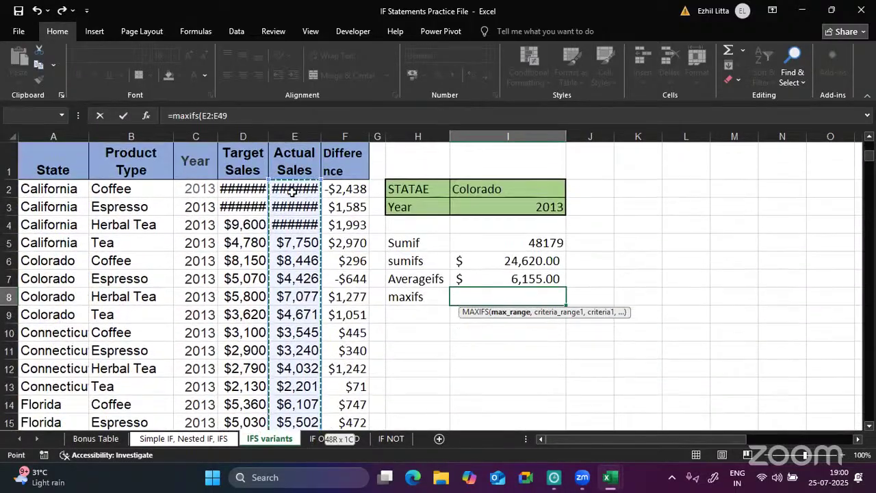
type(",")
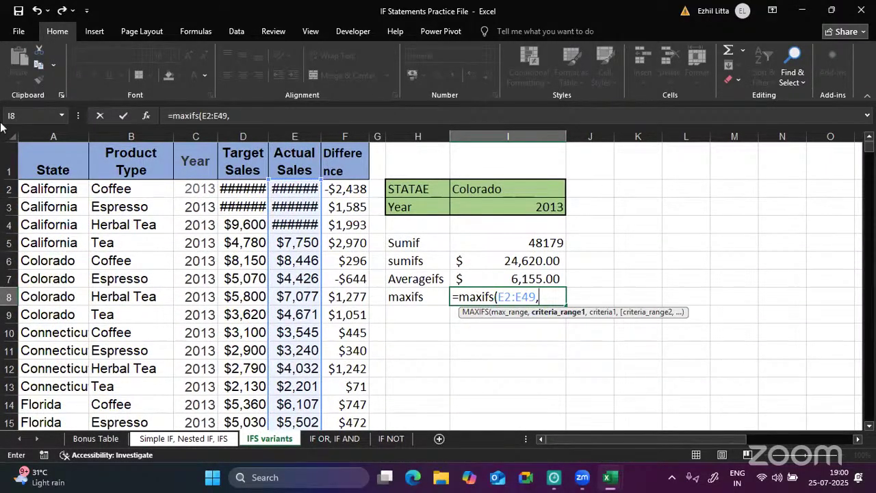
- Add the State column A2:A49 as the first criteria range of the MAXIFS formula, matched against the absolute reference $I$2
left_click(74, 189)
key("ctrl+shift+Down")
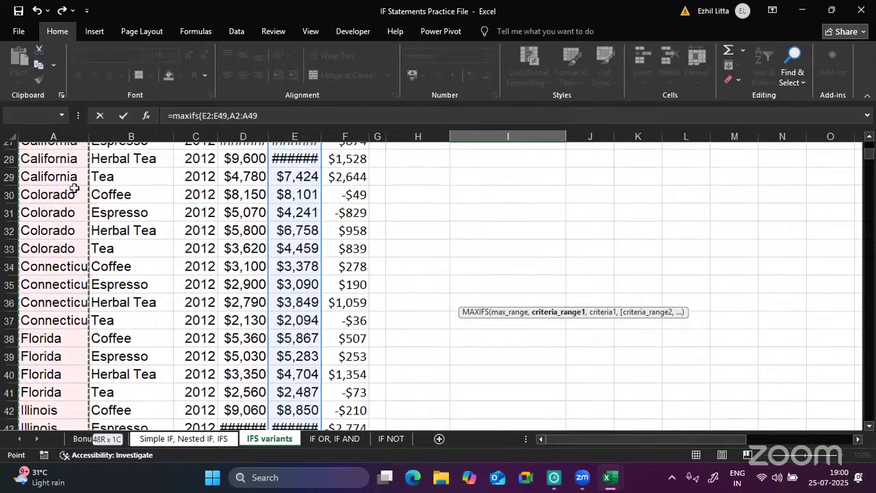
type(",")
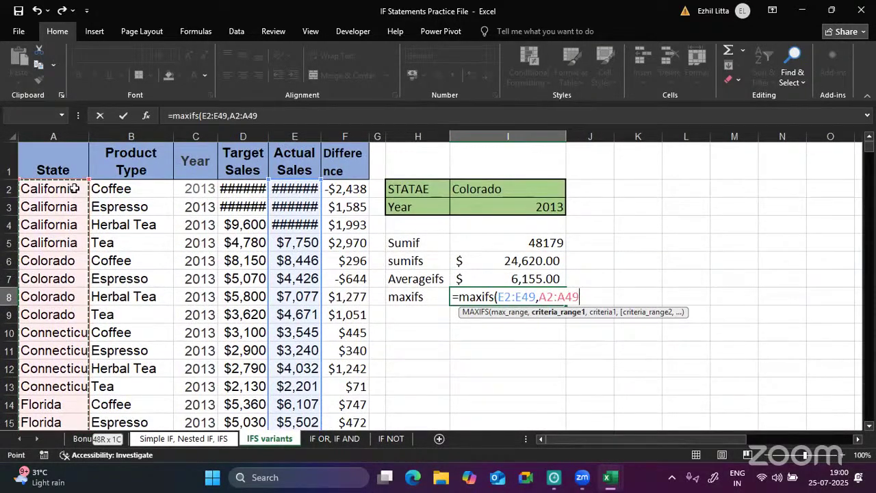
left_click(481, 188)
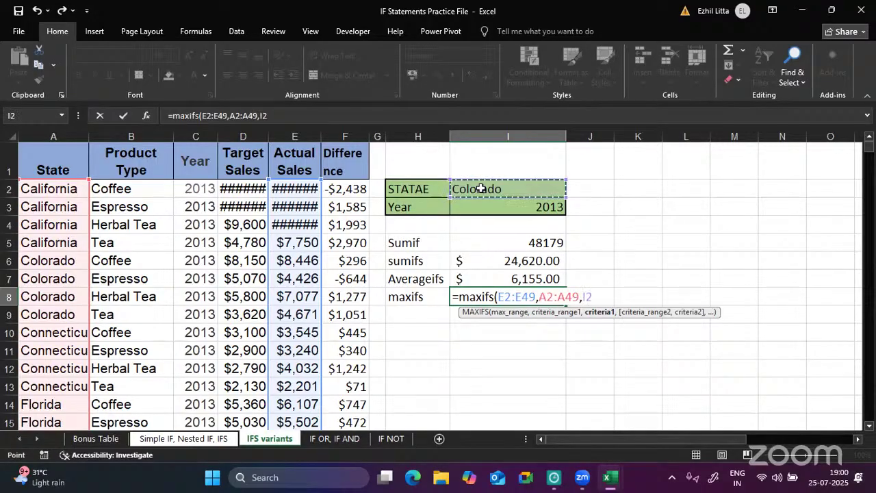
key("F4")
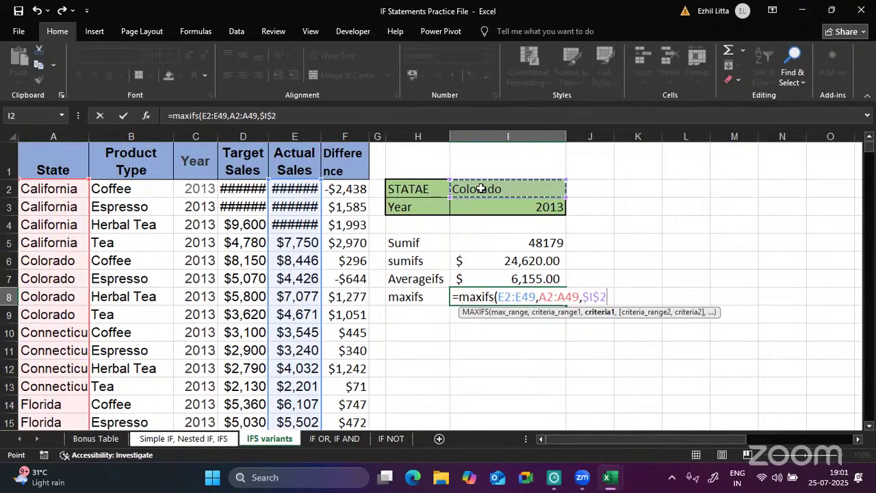
type(",")
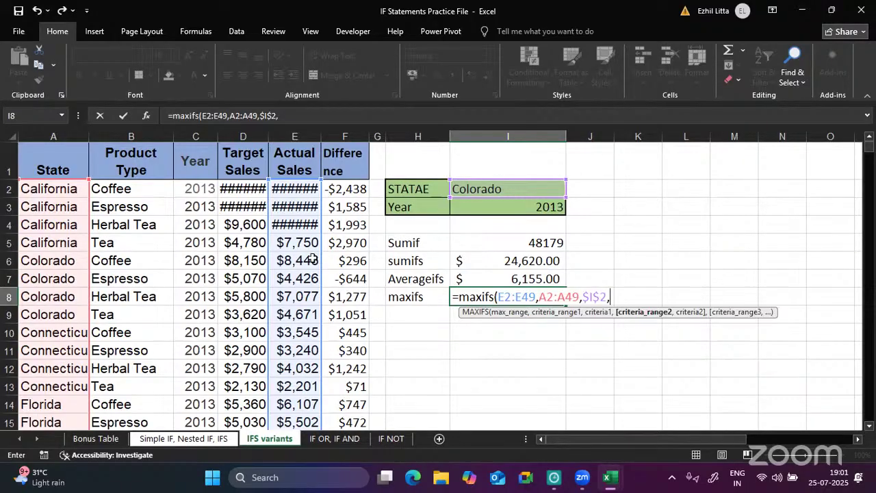
- Complete the MAXIFS formula in I8 with the Year column C2:C49 as second criteria range, matched against the absolute reference $I$3
left_click(201, 193)
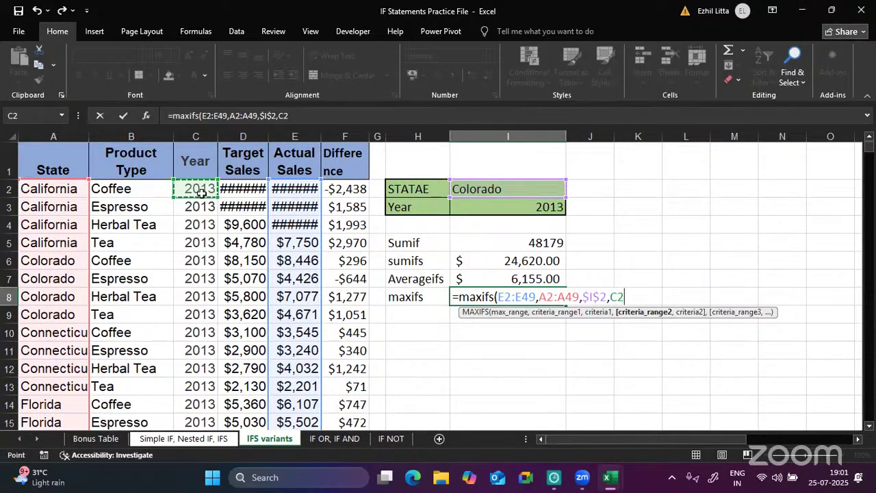
key("ctrl+shift+Down")
scroll(201, 193, "up", 11)
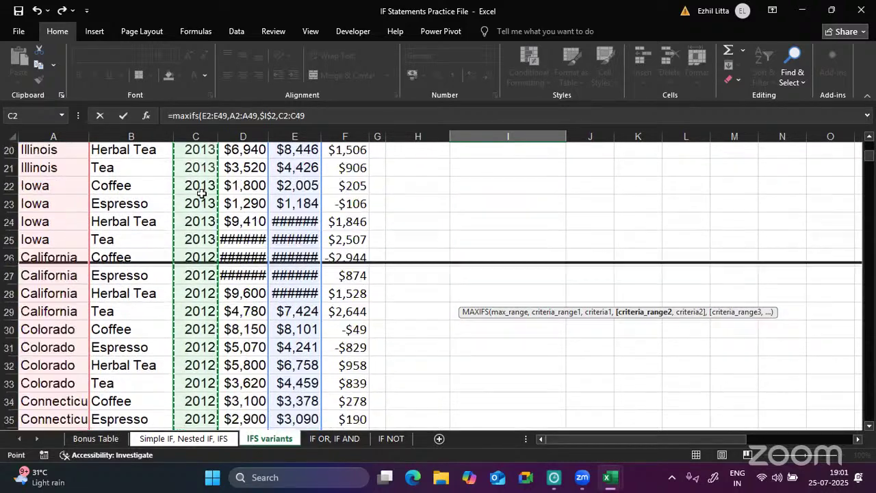
type(",")
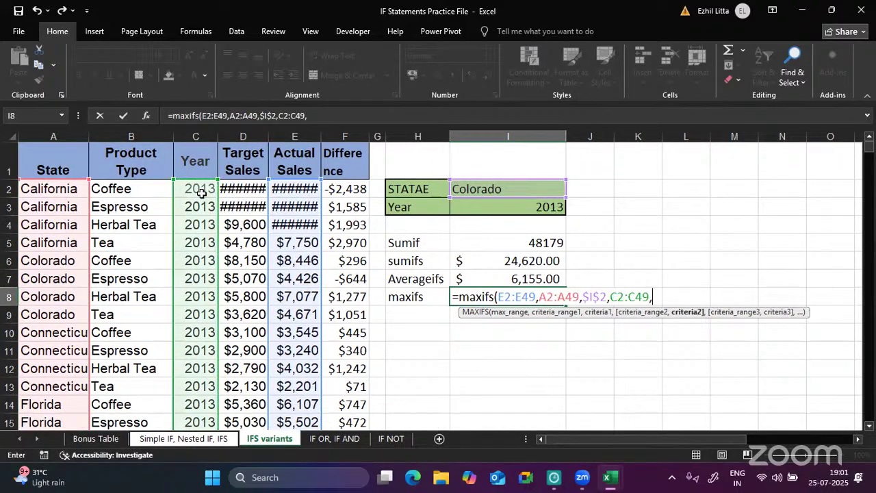
left_click(542, 205)
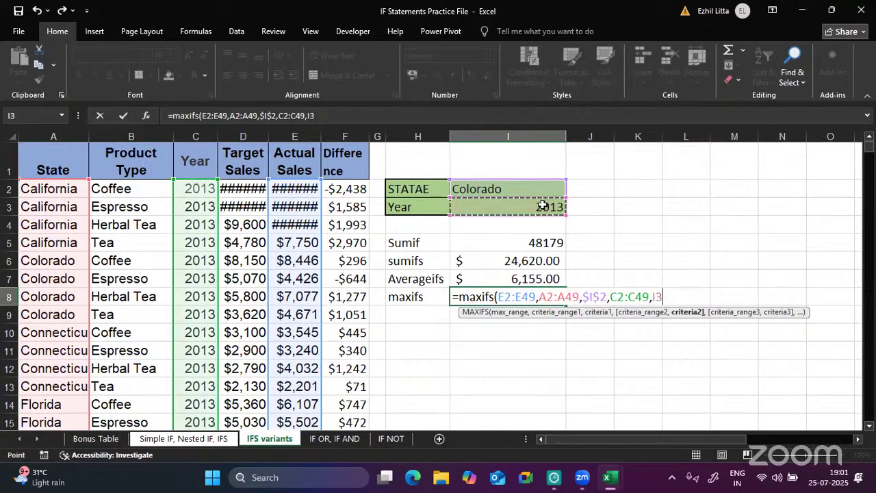
key("F4")
type(")")
key("Return")
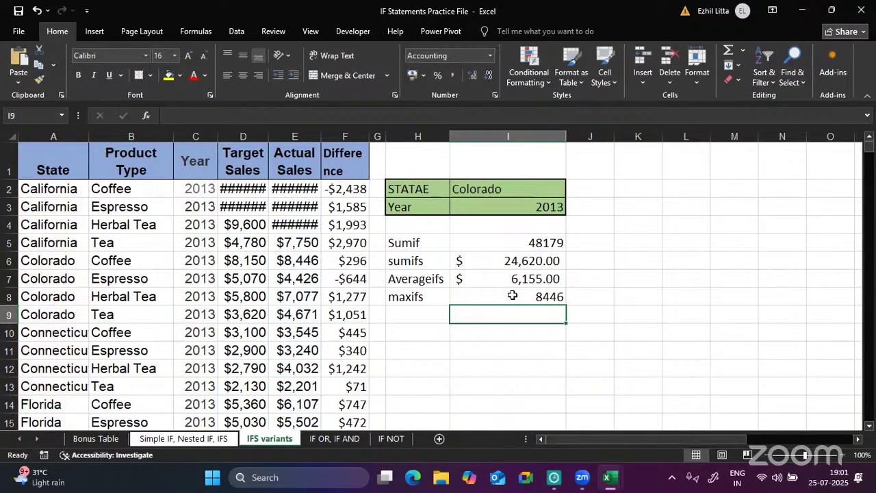
- Compare the MAXIFS result in I8 with Colorado's 2013 Coffee sales in E6 and review the formula's arguments
left_click(292, 259)
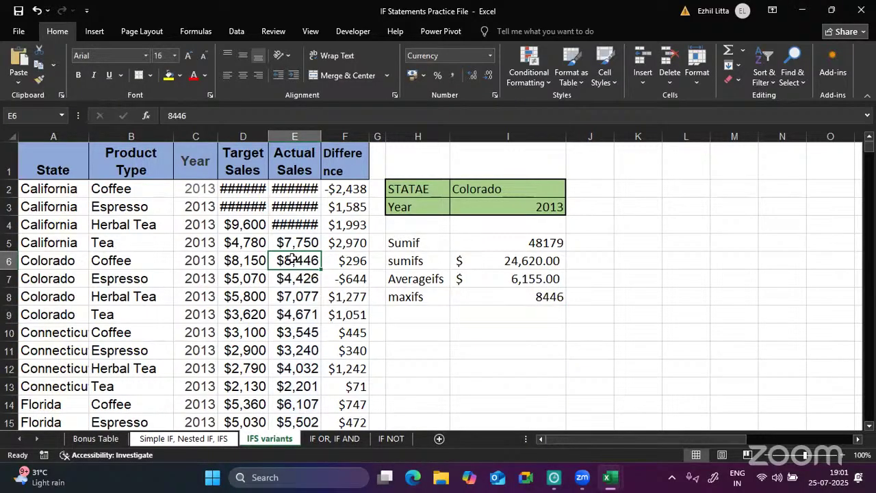
left_click(485, 302)
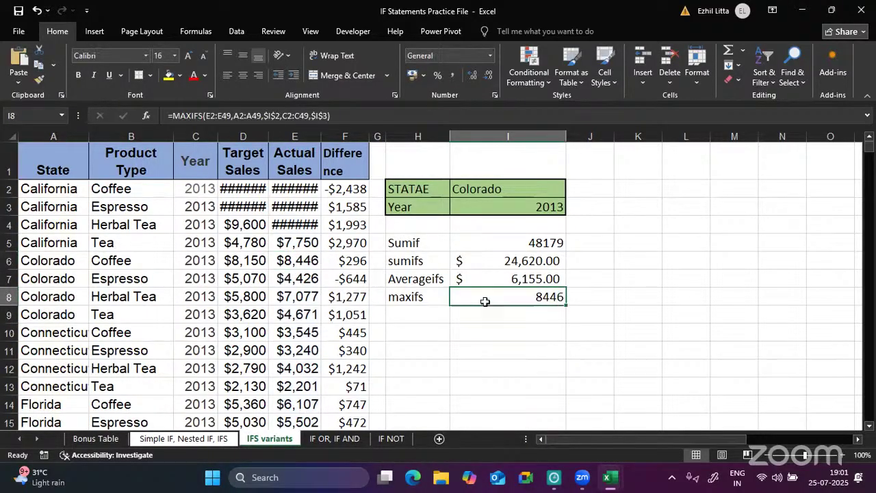
double_click(485, 301)
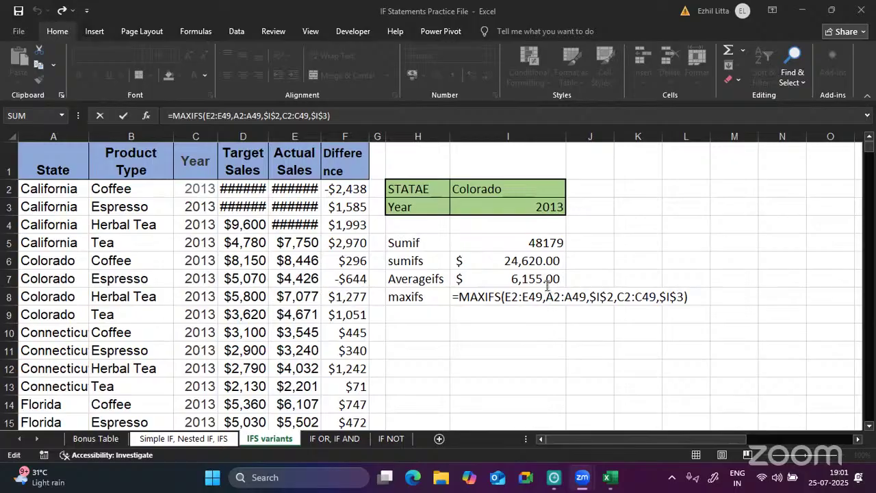
key("Return")
- Label cell H9 "minifs"
left_click(424, 316)
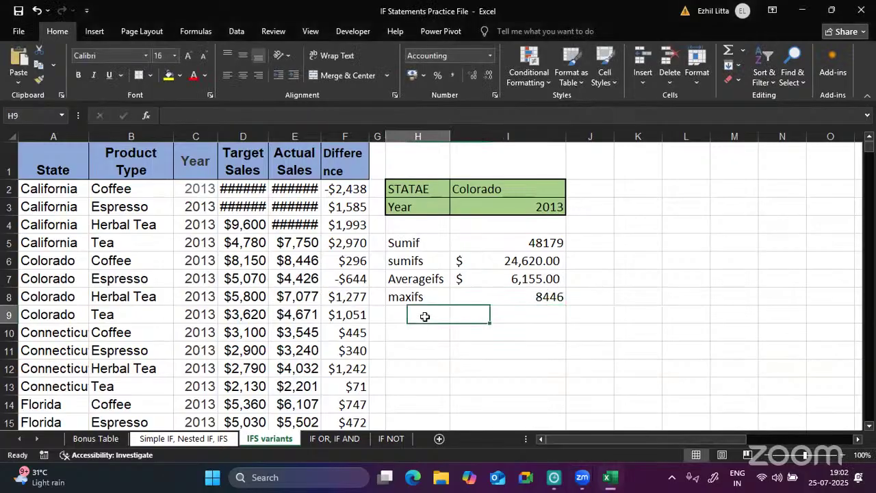
type("minifs")
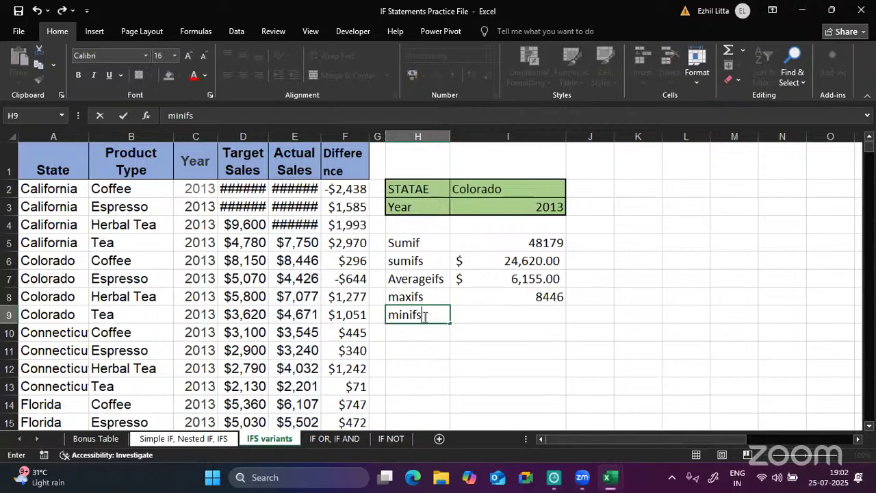
key("Tab")
- Start a MINIFS formula in I9 with the Actual Sales column E2:E49 as its min range
type("=m")
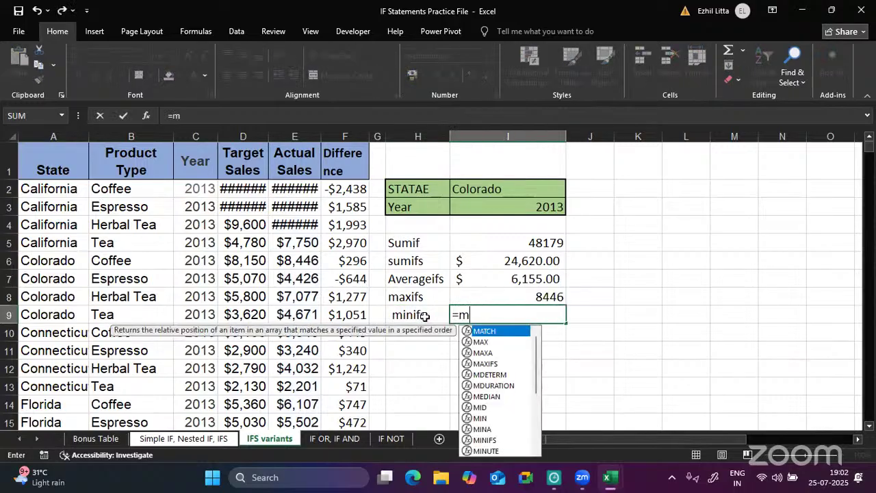
type("inifs*")
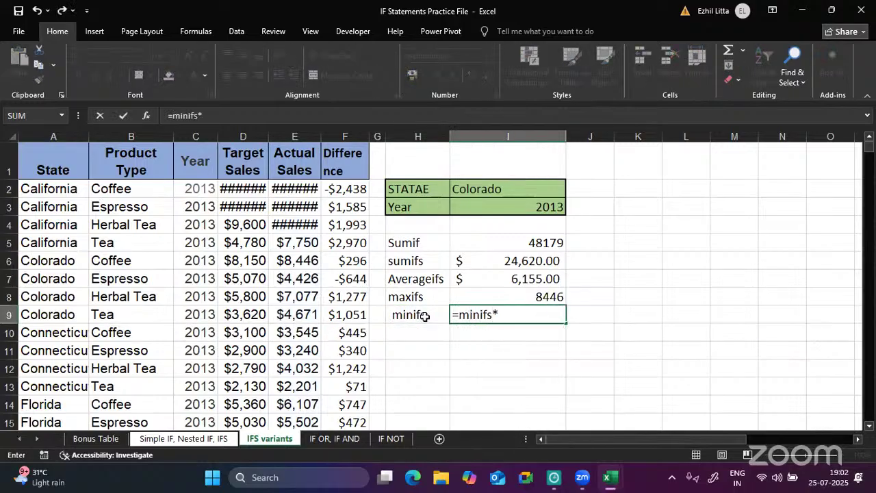
key("BackSpace")
type("(")
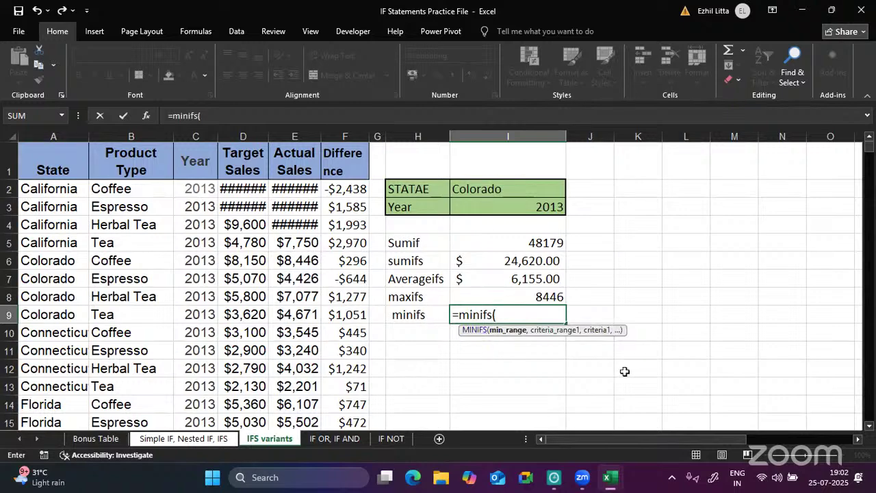
left_click(292, 186)
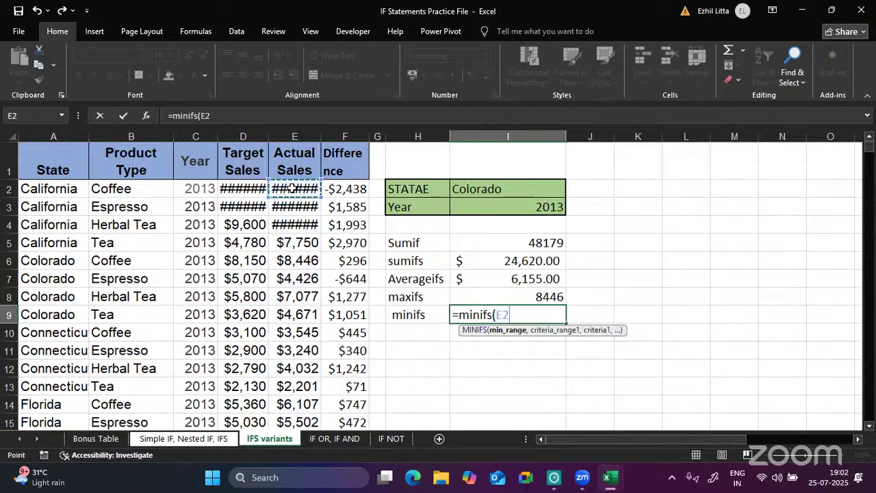
key("ctrl+shift+Down")
scroll(292, 187, "up", 11)
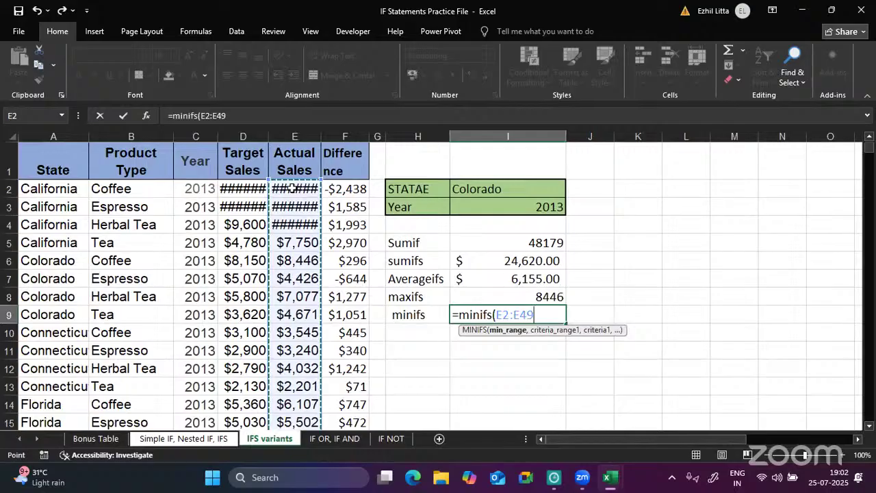
- Add the State column A2:A49 as the MINIFS formula's first criteria range, matched against the state in I2
type(",")
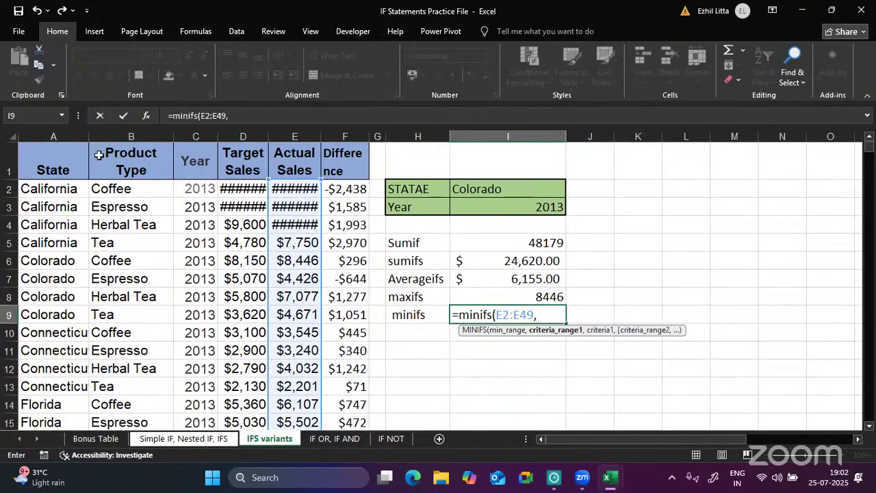
left_click(54, 191)
key("ctrl+shift+Down")
scroll(55, 191, "up", 11)
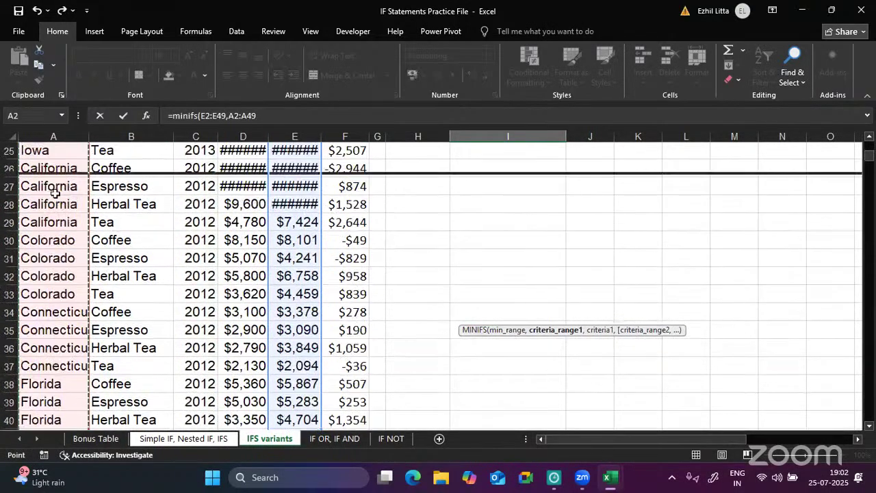
type(",")
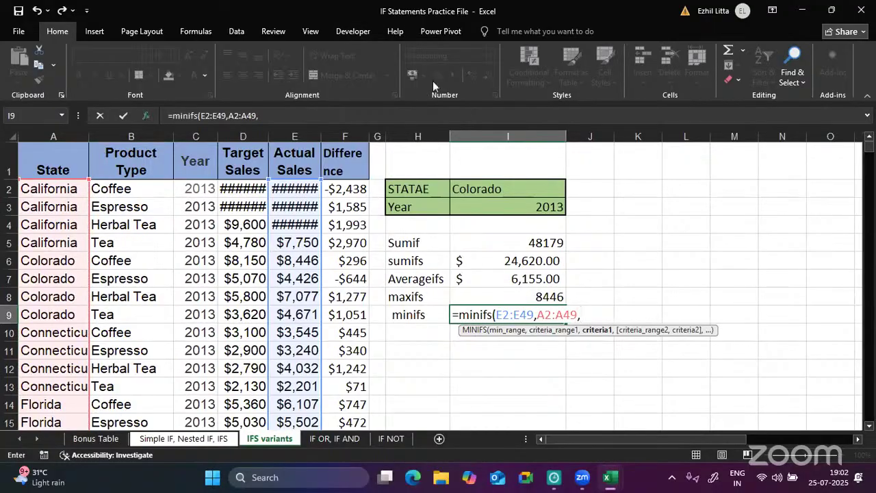
left_click(454, 186)
type(",")
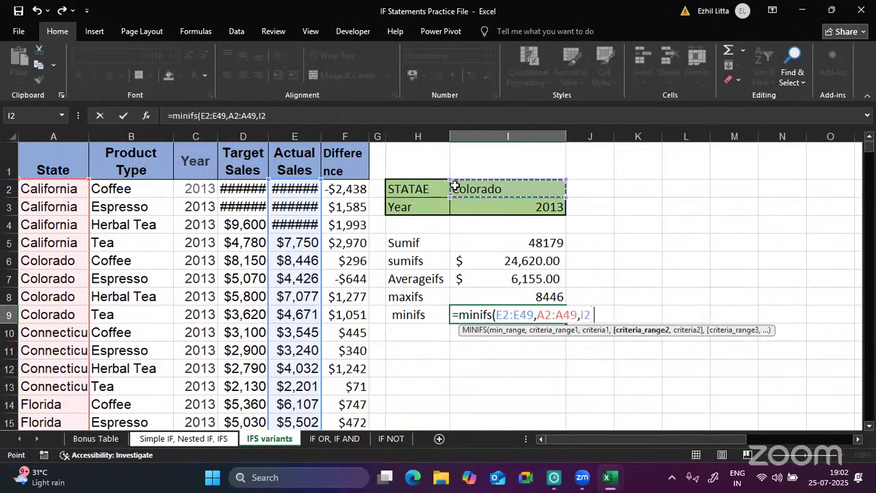
- Add the Year column C2:C49 as the MINIFS formula's second criteria range, matched against the absolute reference $I$3
left_click(207, 187)
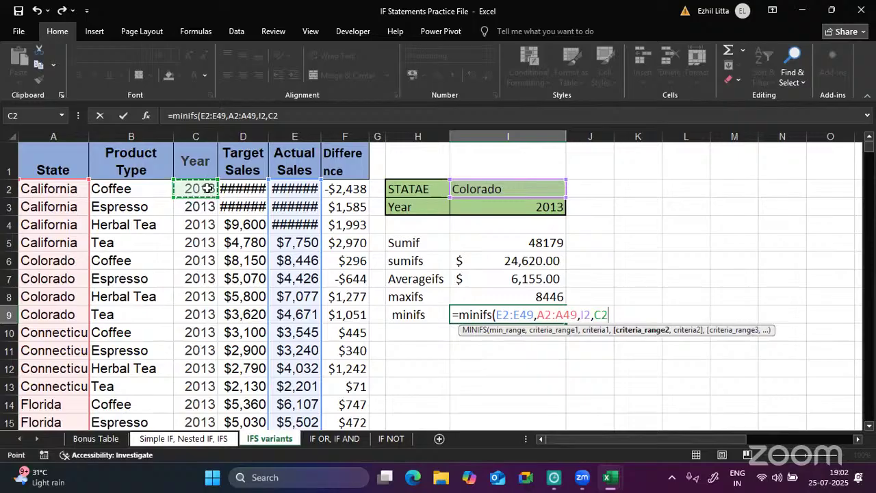
key("ctrl+shift+Down")
scroll(208, 186, "up", 10)
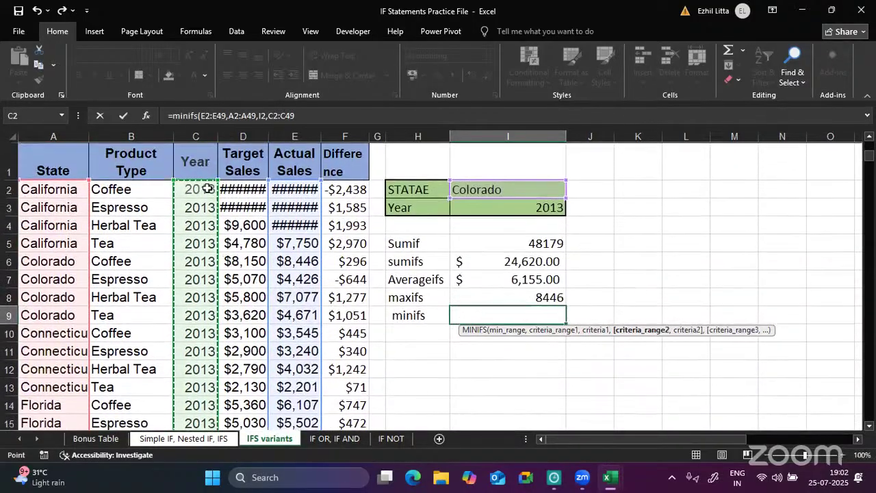
type(",")
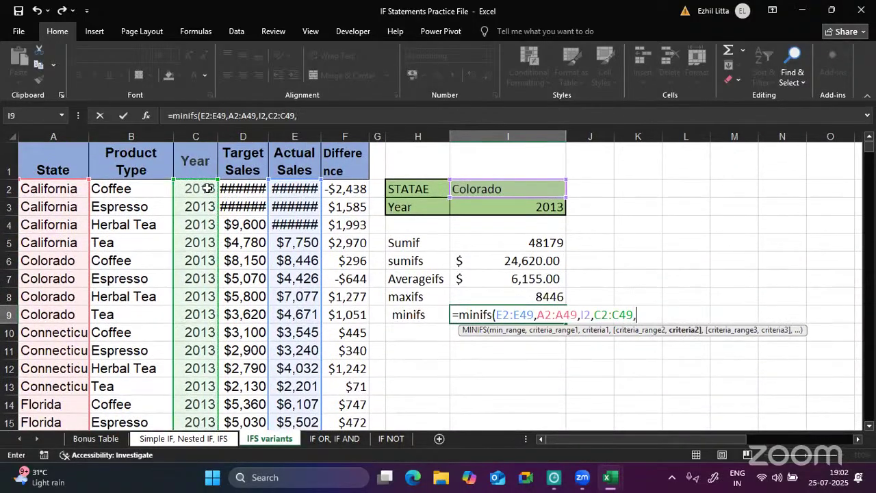
left_click(467, 203)
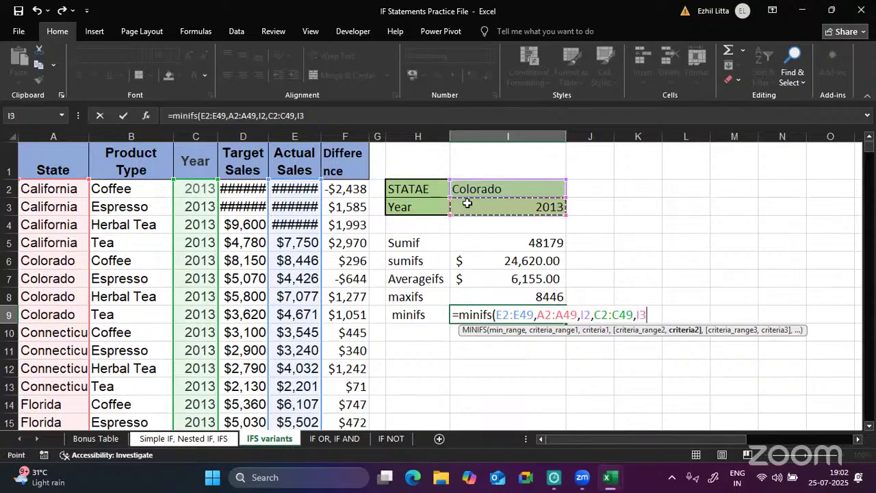
key("F4")
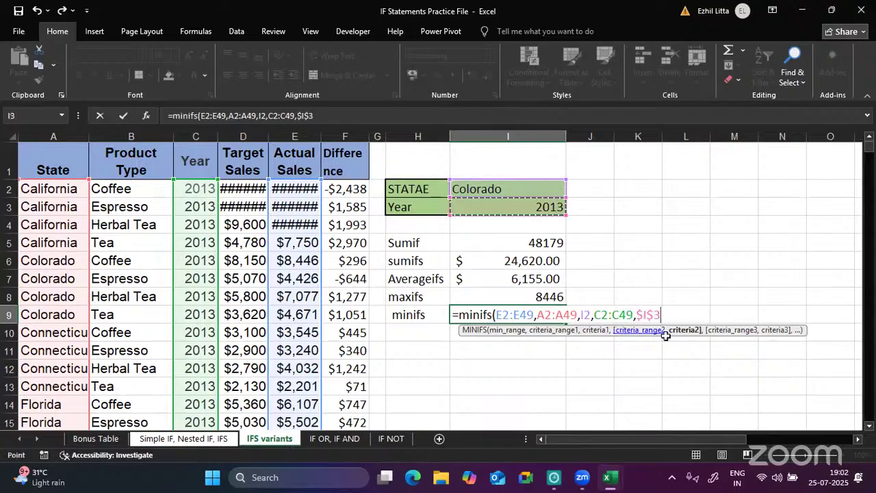
- Make the state criterion in the MINIFS formula absolute as $I$2, then close and enter the formula
left_click(589, 313)
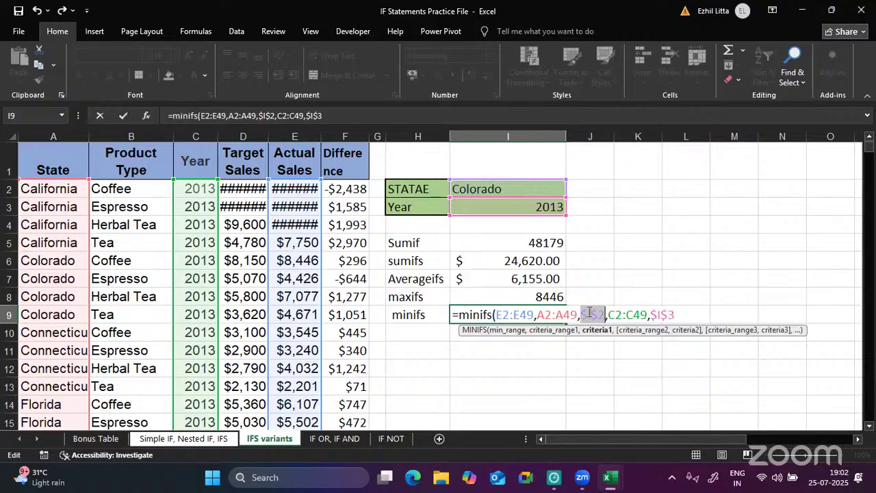
key("F4")
left_click(680, 316)
type(")")
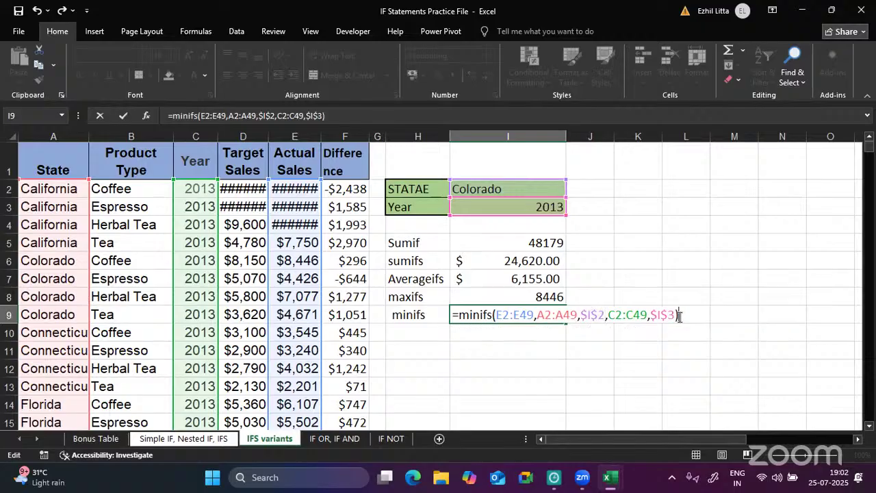
key("Return")
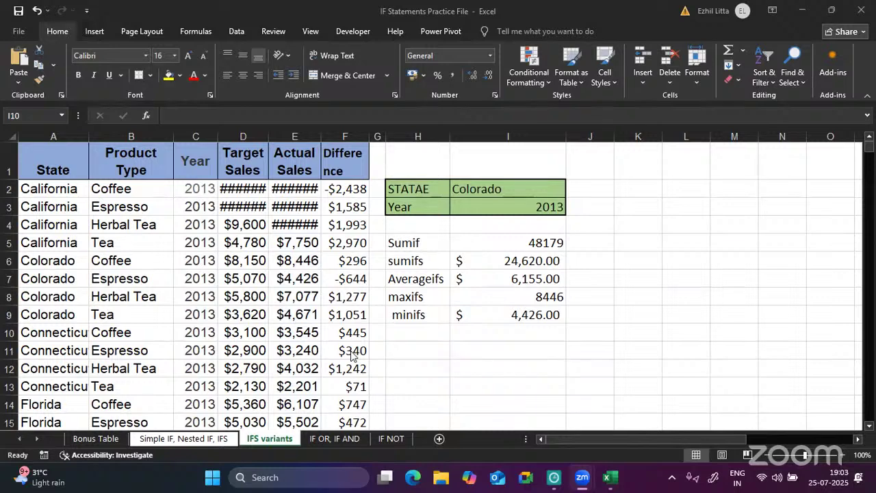
- Label cell H10 "countifs"
left_click(410, 338)
type("co")
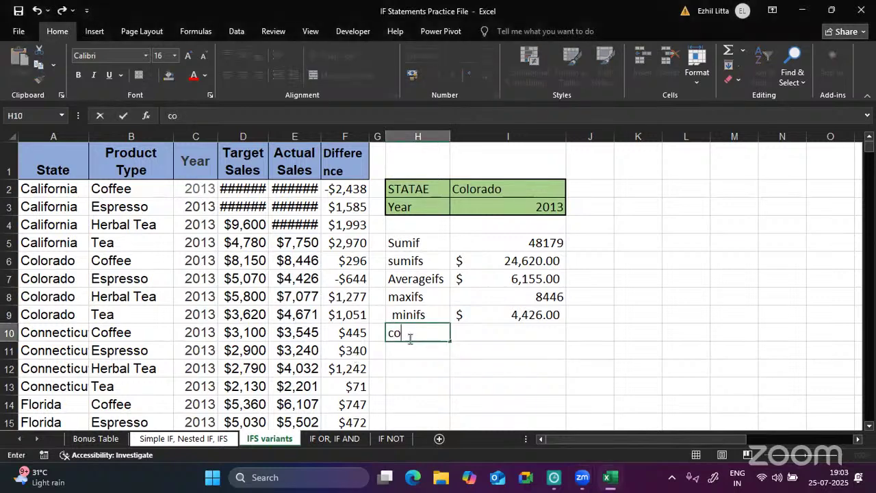
type("untifs")
key("Tab")
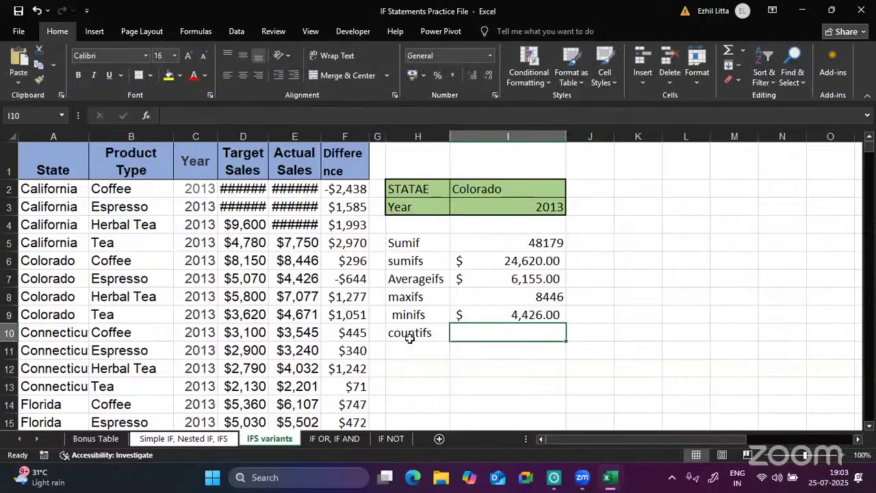
- Start a COUNTIFS formula in I10 with the State column A2:A49 matched against the absolute reference $I$2
type("=")
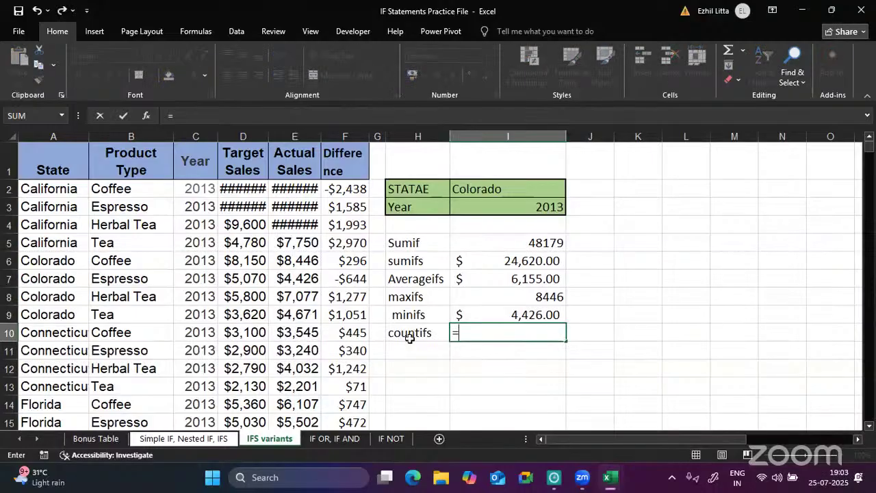
type("countifs")
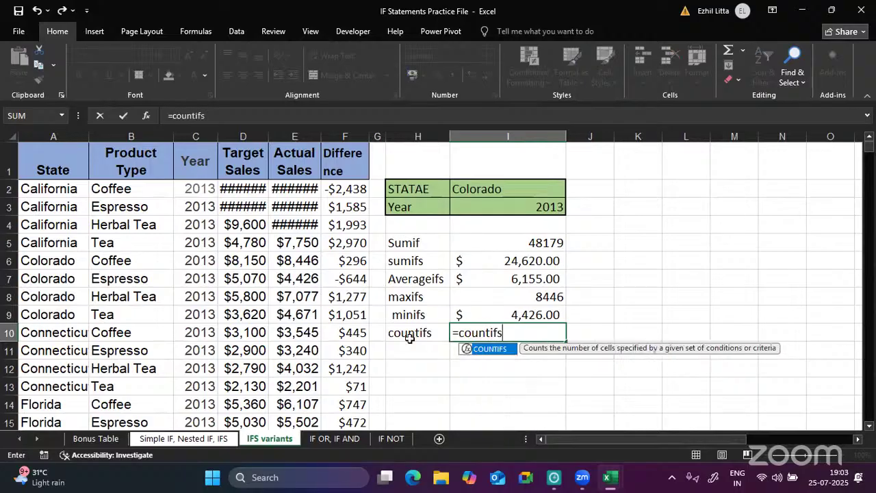
type("(")
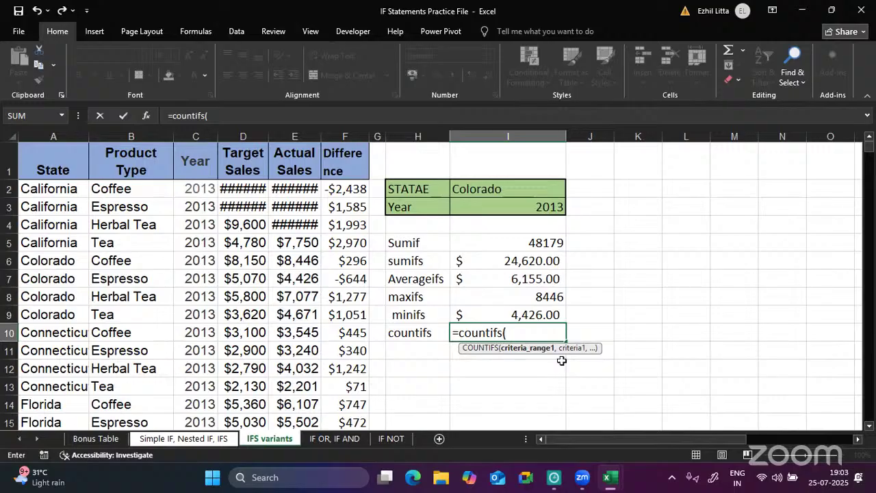
left_click(35, 183)
key("ctrl+shift+Down")
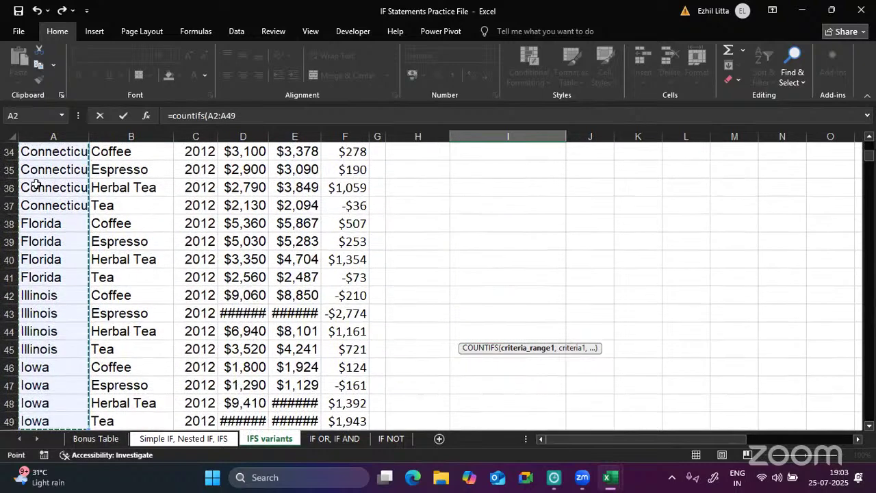
type(",")
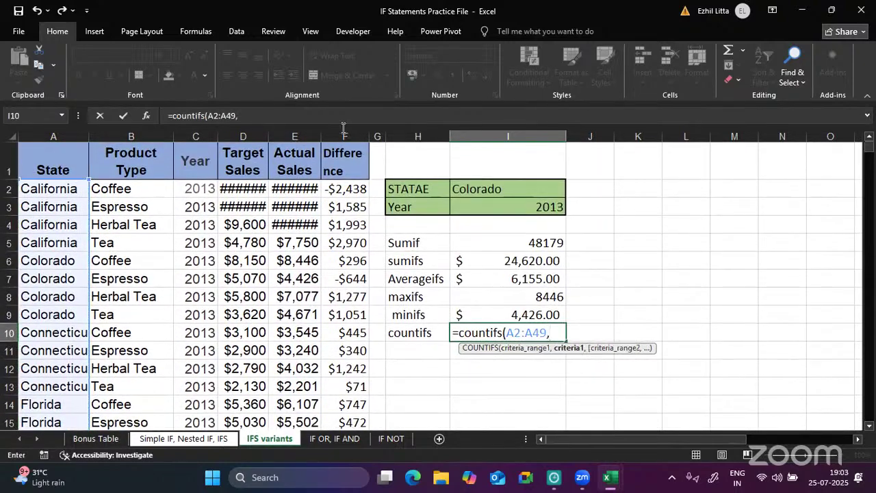
left_click(496, 189)
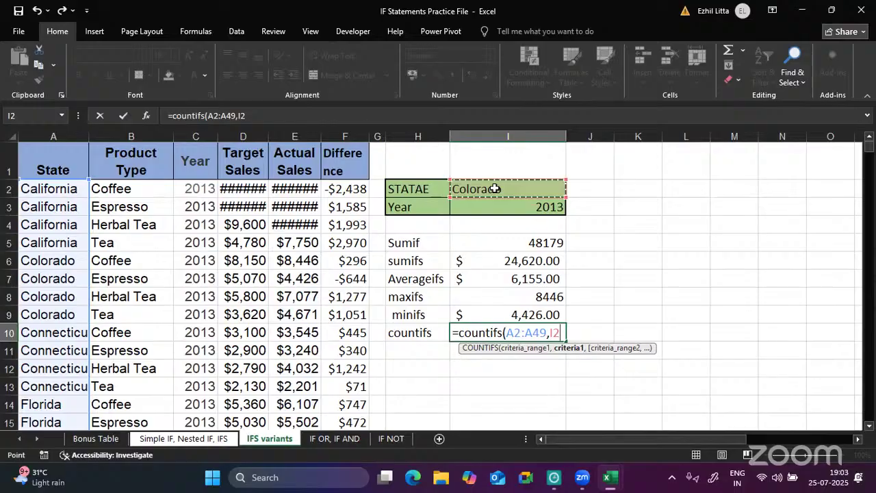
key("F4")
type(",")
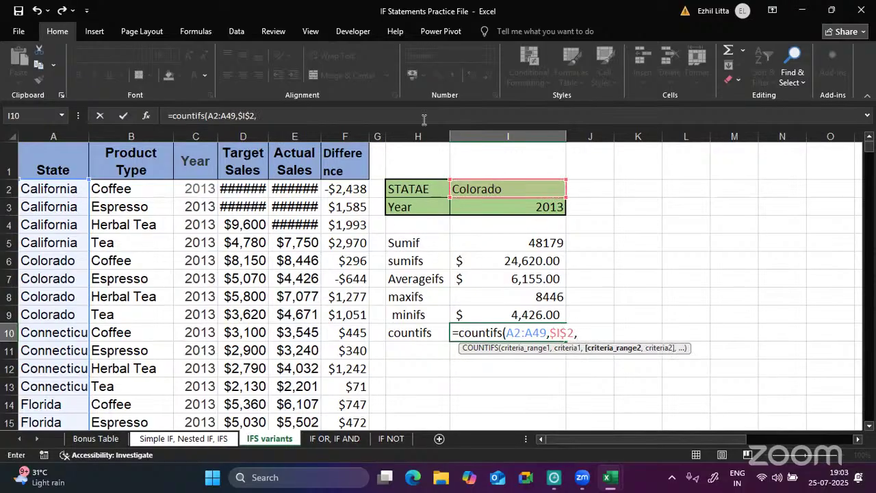
- Complete the COUNTIFS formula in I10 with the Year column C2:C49 matched against the absolute reference $I$3
left_click(211, 189)
key("ctrl+shift+Down")
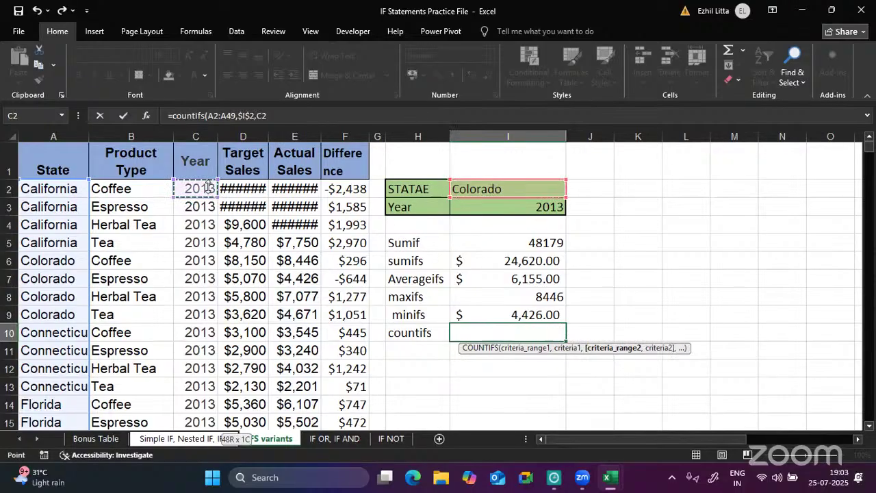
type(",")
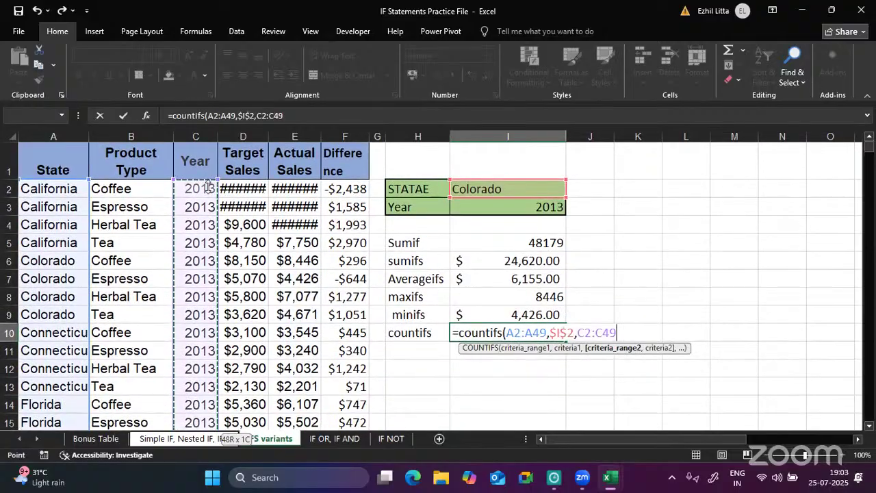
left_click(547, 207)
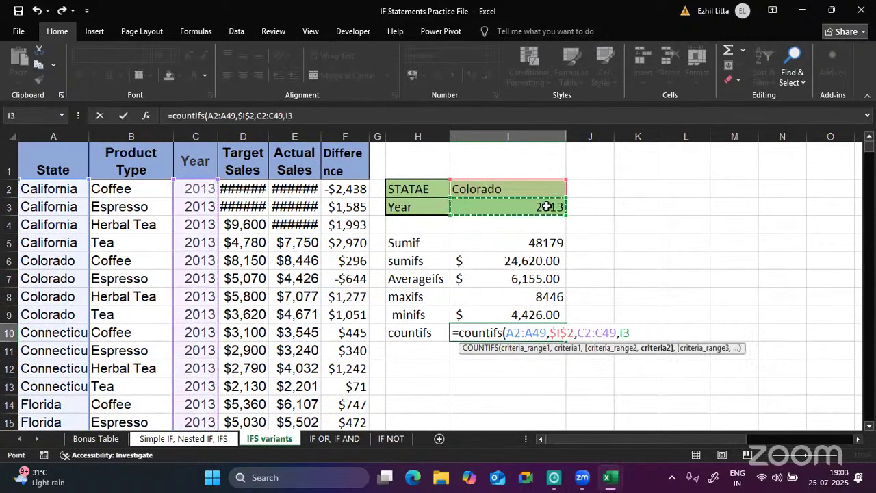
key("F4")
type(")")
key("Return")
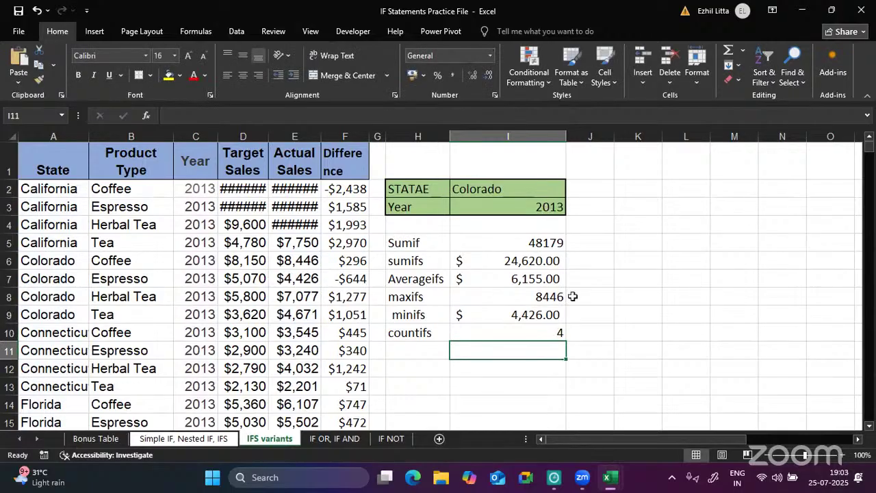
- Review the arguments of the COUNTIFS formula in I10
left_click(539, 325)
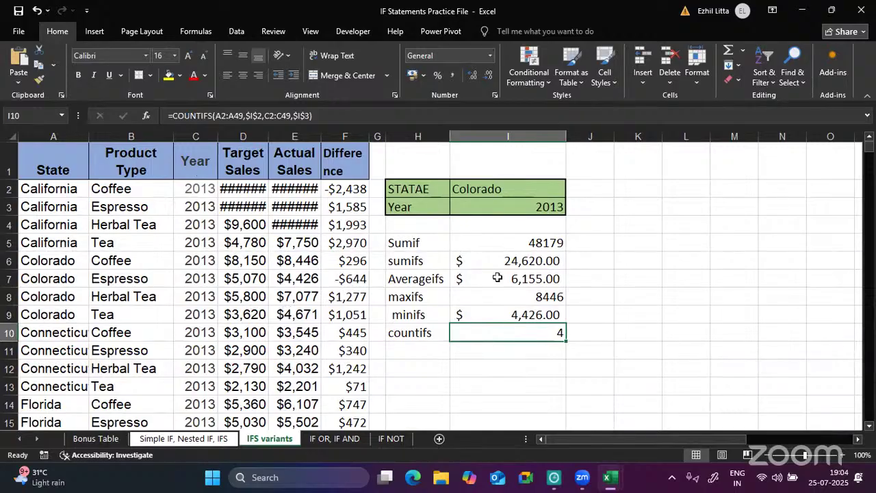
double_click(507, 333)
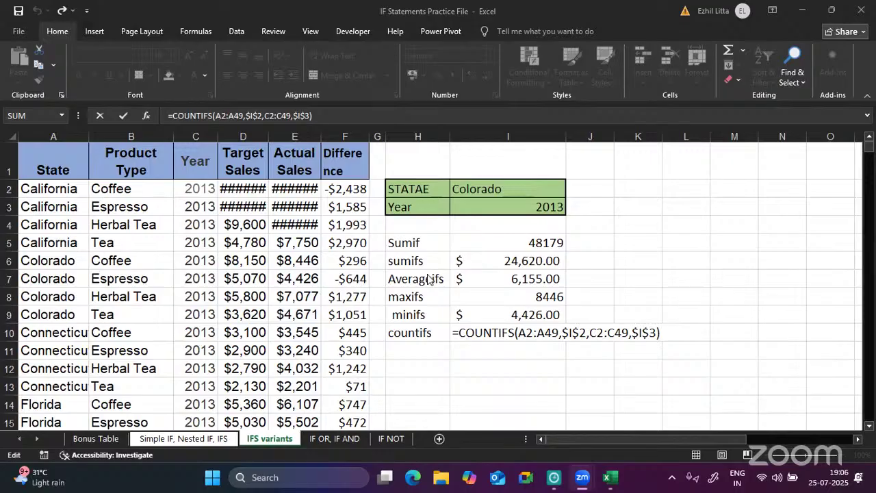
key("Return")
- Open the IF OR, IF AND sheet and handwrite "OR (2 conditions)" with the truth row T, T → T beside the goals
left_click(337, 439)
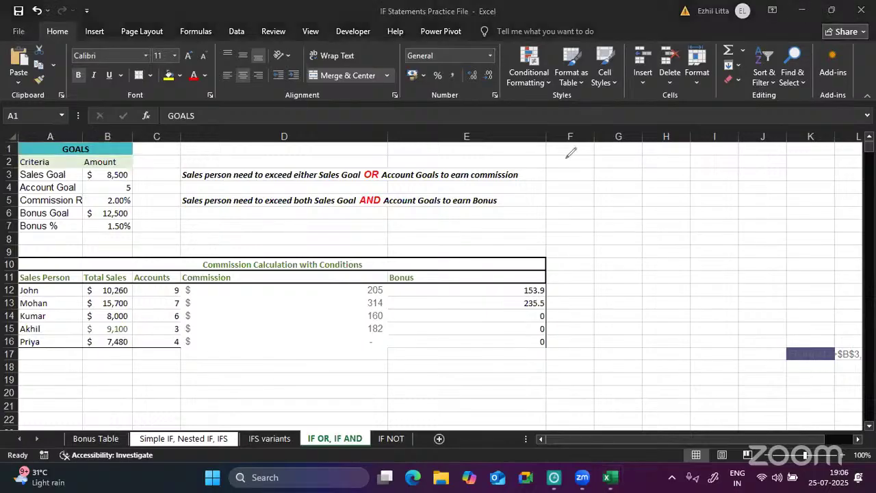
mouse_move(538, 154)
left_mouse_down()
mouse_move(638, 136)
mouse_move(662, 137)
mouse_move(656, 146)
mouse_move(668, 142)
mouse_move(672, 152)
left_mouse_up()
mouse_move(546, 175)
left_mouse_down()
mouse_move(563, 171)
mouse_move(554, 185)
mouse_move(605, 172)
mouse_move(598, 185)
mouse_move(634, 182)
mouse_move(664, 165)
left_mouse_up()
left_click_drag(655, 166, 655, 182)
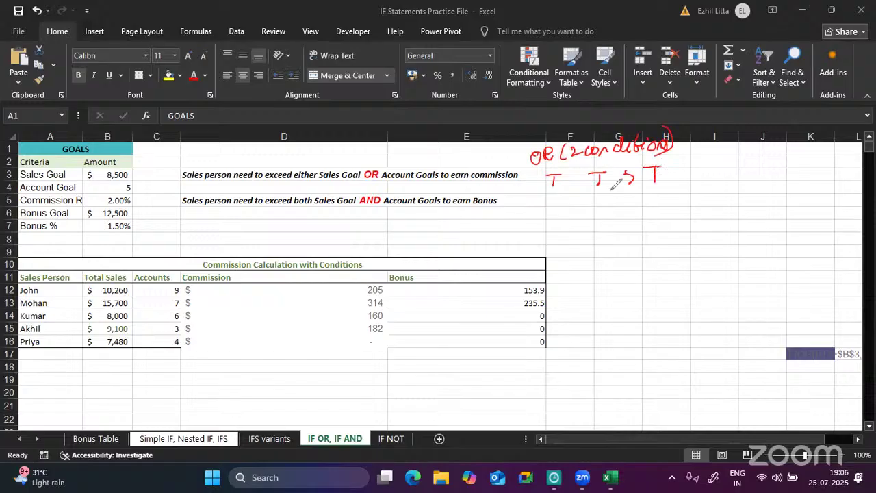
- Handwrite the OR truth rows T, F ⇒ T and F, T ⇒ T below the first row
mouse_move(548, 201)
left_mouse_down()
mouse_move(564, 197)
mouse_move(556, 215)
left_mouse_up()
mouse_move(588, 199)
left_mouse_down()
mouse_move(601, 196)
mouse_move(590, 212)
mouse_move(633, 198)
left_mouse_up()
mouse_move(615, 204)
left_mouse_down()
mouse_move(633, 203)
mouse_move(628, 210)
mouse_move(665, 195)
mouse_move(659, 207)
left_mouse_up()
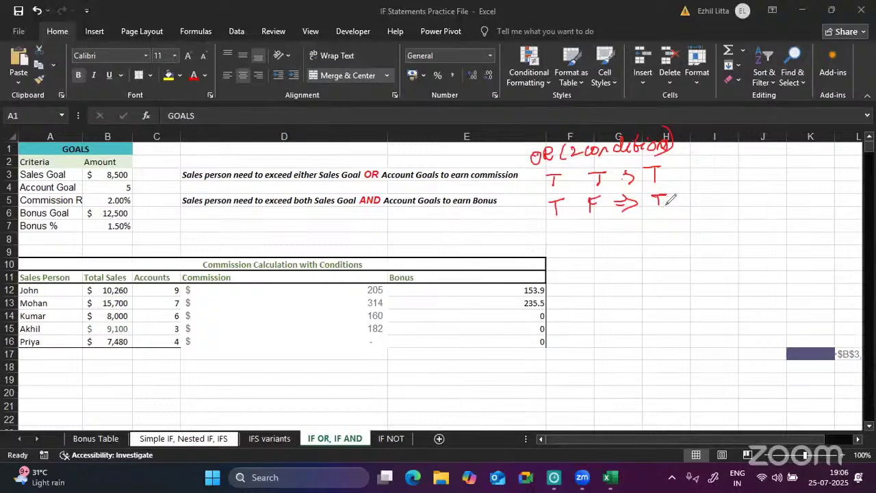
left_click_drag(557, 229, 569, 226)
mouse_move(560, 228)
left_mouse_down()
mouse_move(560, 239)
mouse_move(602, 225)
left_mouse_up()
mouse_move(593, 226)
left_mouse_down()
mouse_move(593, 234)
mouse_move(631, 228)
left_mouse_up()
left_click_drag(614, 234, 654, 219)
left_click_drag(647, 220, 647, 233)
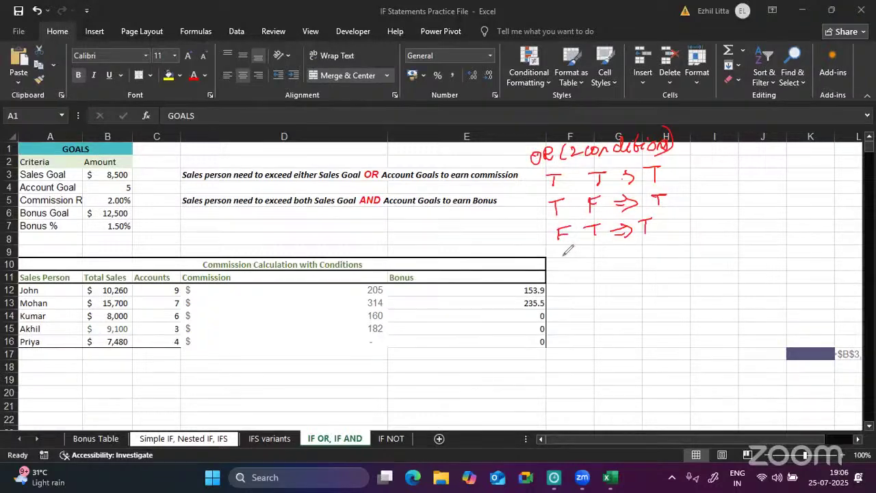
- Handwrite the last OR truth row F, F ⇒ F
left_click_drag(561, 255, 572, 254)
mouse_move(562, 255)
left_mouse_down()
mouse_move(563, 269)
mouse_move(570, 261)
left_mouse_up()
mouse_move(592, 251)
left_mouse_down()
mouse_move(603, 248)
mouse_move(594, 262)
left_mouse_up()
left_click_drag(593, 256, 630, 246)
left_click_drag(615, 252, 631, 251)
mouse_move(625, 243)
left_mouse_down()
mouse_move(625, 254)
mouse_move(653, 239)
left_mouse_up()
mouse_move(644, 241)
left_mouse_down()
mouse_move(643, 255)
mouse_move(651, 247)
left_mouse_up()
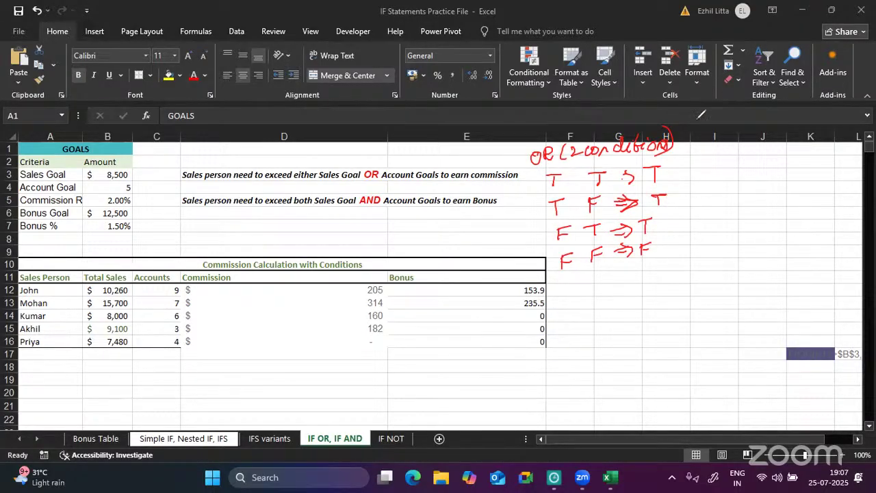
- Draw a check mark above the OR heading, then handwrite "AND" below the OR table with the truth row T, T, T
left_click_drag(648, 113, 673, 104)
mouse_move(569, 293)
left_mouse_down()
mouse_move(586, 298)
mouse_move(602, 277)
mouse_move(611, 288)
left_mouse_up()
left_click_drag(583, 317, 602, 315)
mouse_move(593, 316)
left_mouse_down()
mouse_move(593, 332)
mouse_move(626, 316)
left_mouse_up()
left_click_drag(616, 316, 616, 331)
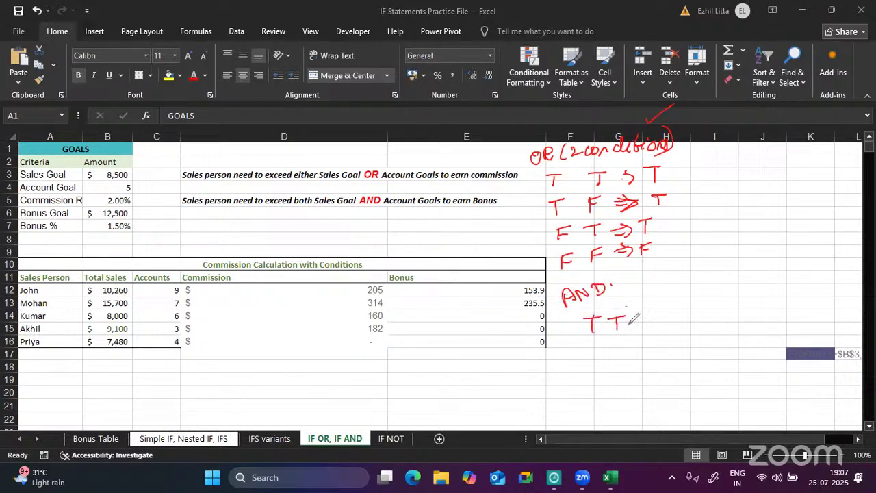
left_click_drag(653, 309, 670, 307)
left_click_drag(662, 308, 663, 326)
- Handwrite the AND truth rows T, F, F and F, T, F below the first AND row
left_click_drag(605, 344, 611, 343)
mouse_move(603, 345)
left_mouse_down()
mouse_move(602, 363)
mouse_move(620, 358)
left_mouse_up()
left_click_drag(622, 343, 631, 340)
mouse_move(620, 351)
left_mouse_down()
mouse_move(663, 350)
mouse_move(678, 332)
mouse_move(675, 340)
left_mouse_up()
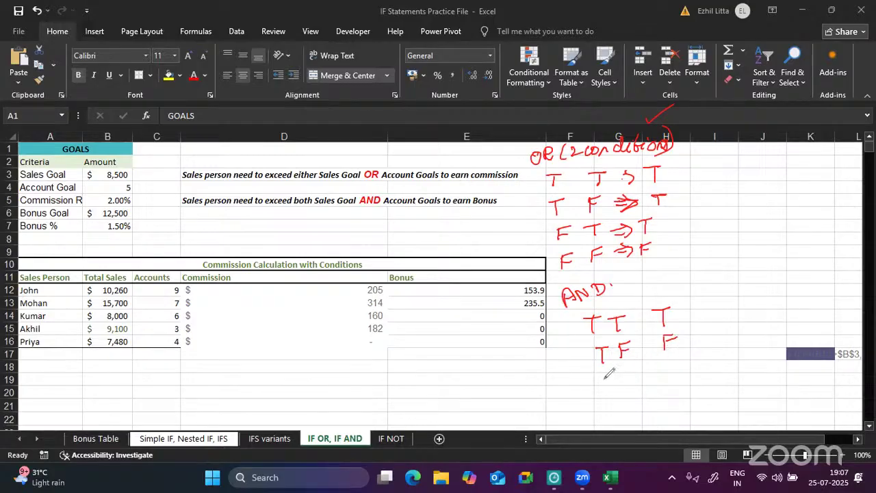
left_click_drag(607, 375, 607, 387)
left_click_drag(606, 376, 617, 372)
left_click_drag(607, 382, 642, 367)
left_click_drag(634, 370, 635, 378)
left_click_drag(671, 353, 669, 365)
left_click_drag(671, 354, 680, 350)
left_click_drag(670, 360, 677, 358)
- Handwrite the last AND truth row F, F, F
left_click_drag(618, 390, 616, 406)
mouse_move(619, 391)
left_mouse_down()
mouse_move(629, 386)
mouse_move(625, 396)
left_mouse_up()
mouse_move(644, 383)
left_mouse_down()
mouse_move(644, 393)
mouse_move(654, 379)
mouse_move(651, 386)
left_mouse_up()
mouse_move(678, 370)
left_mouse_down()
mouse_move(679, 385)
mouse_move(688, 365)
left_mouse_up()
left_click_drag(679, 377, 686, 375)
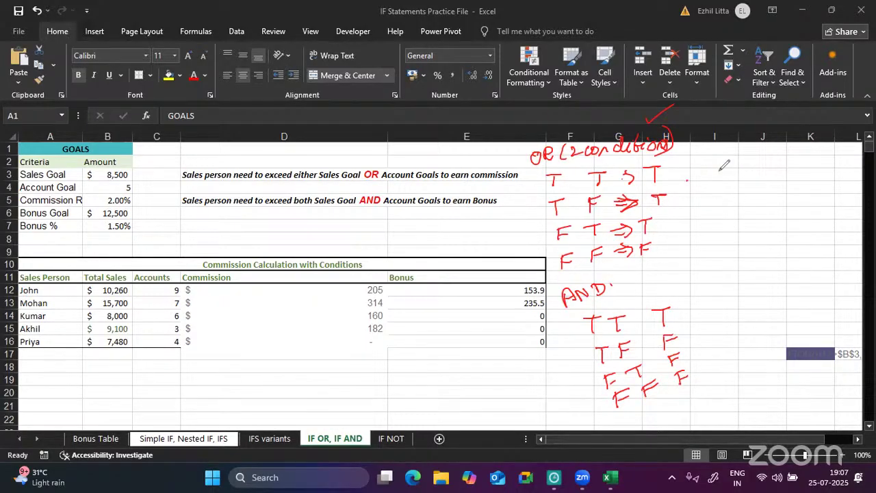
- Draw marks beside the first rows of the handwritten OR and AND truth tables
left_click_drag(687, 179, 715, 171)
left_click_drag(696, 306, 728, 289)
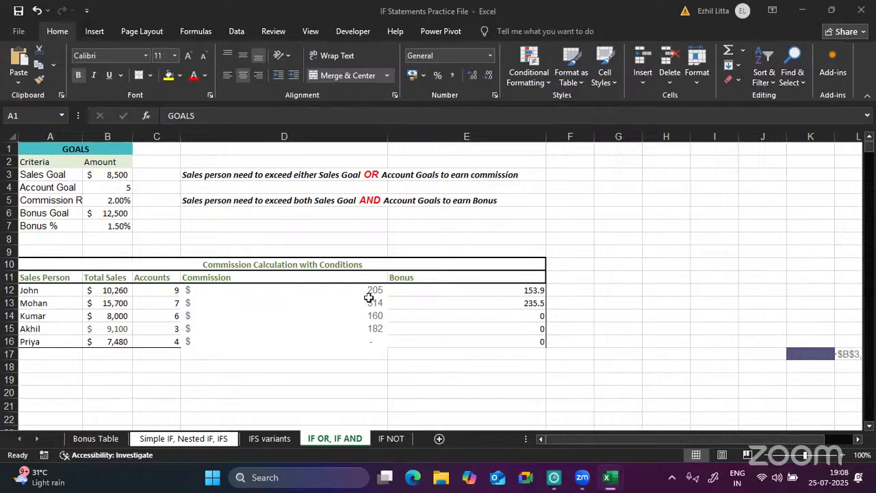
- Clear the existing Commission and Bonus results from D12:E16
left_click_drag(368, 290, 493, 340)
key("Delete")
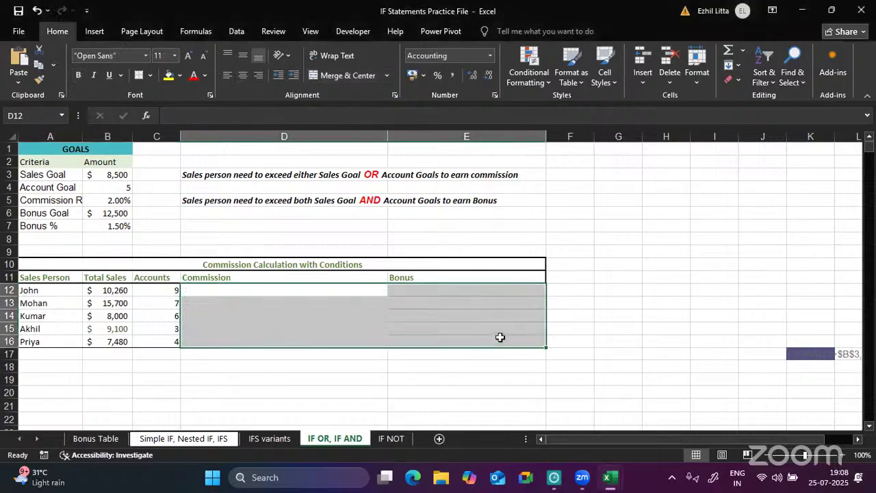
left_click(607, 328)
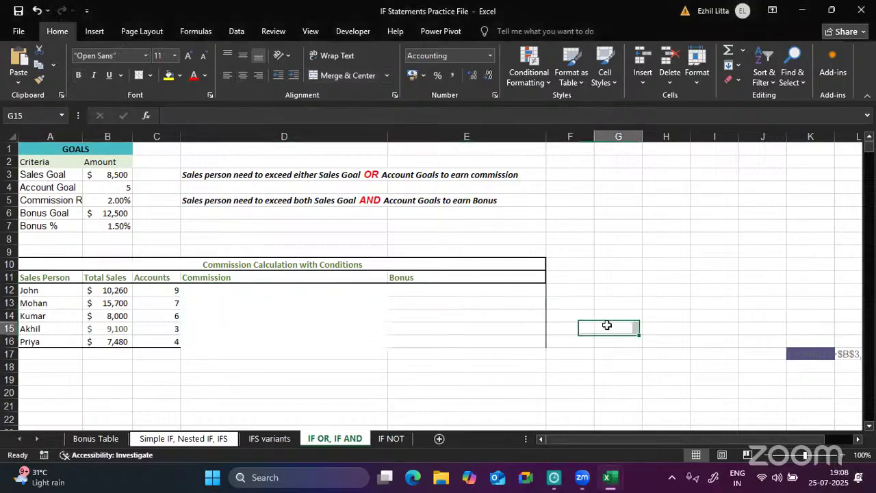
- Underline "Sales Goal" and draw an arrow above "Account Goals" in the commission rule, and tick the Total Sales heading
left_click(836, 165)
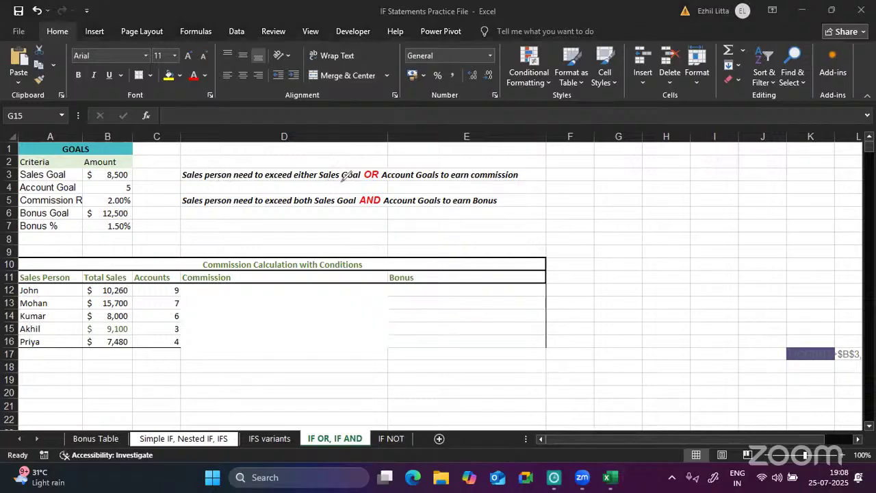
left_click_drag(330, 176, 359, 178)
left_click_drag(417, 165, 426, 158)
mouse_move(419, 155)
left_mouse_down()
mouse_move(412, 165)
mouse_move(428, 156)
left_mouse_up()
left_click_drag(119, 281, 131, 272)
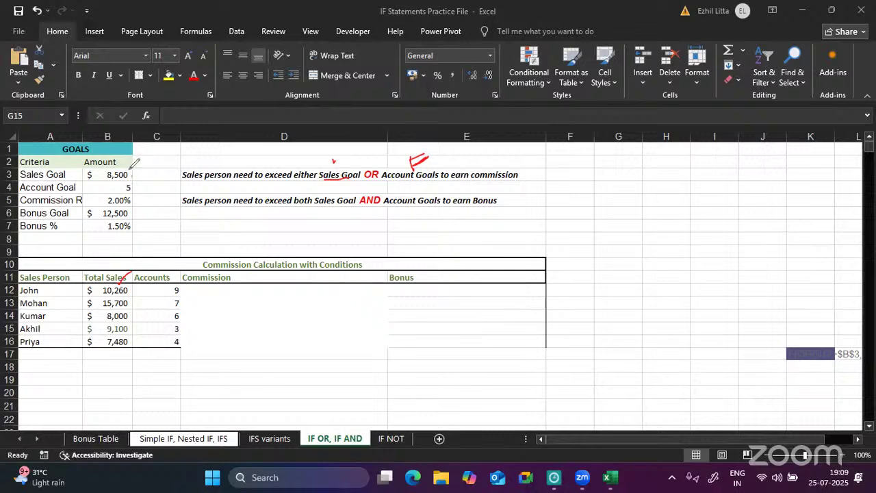
- Mark the Sales Goal, Account Goal and commission rate amounts and the Accounts and Total Sales headings, and clear all annotations
left_click_drag(128, 172, 155, 159)
left_click_drag(159, 284, 181, 271)
left_click_drag(129, 182, 145, 176)
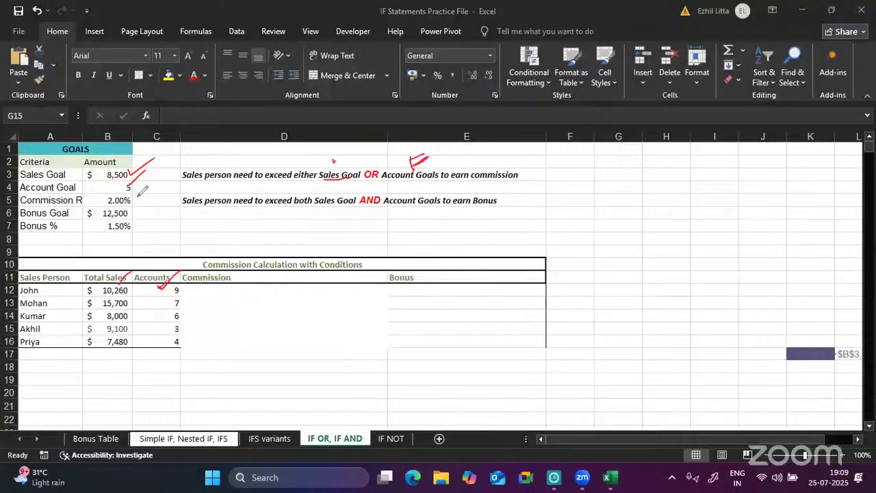
left_click_drag(136, 200, 145, 203)
left_click_drag(118, 279, 141, 267)
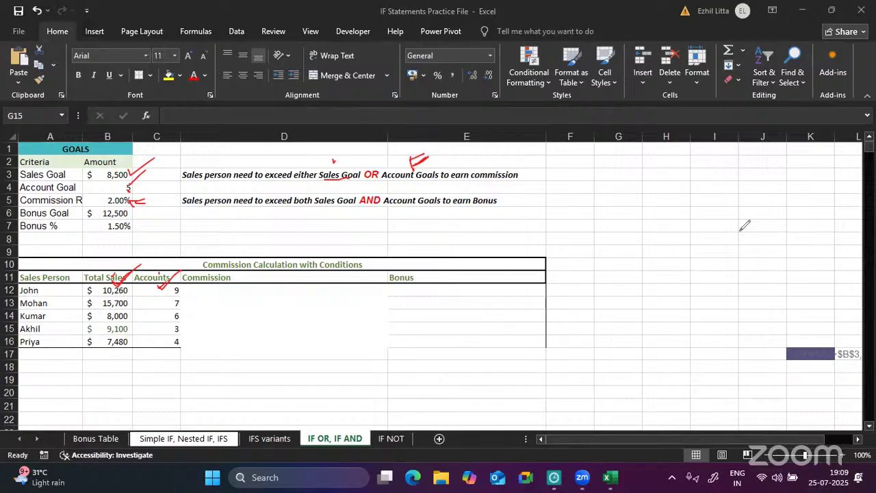
left_click(835, 298)
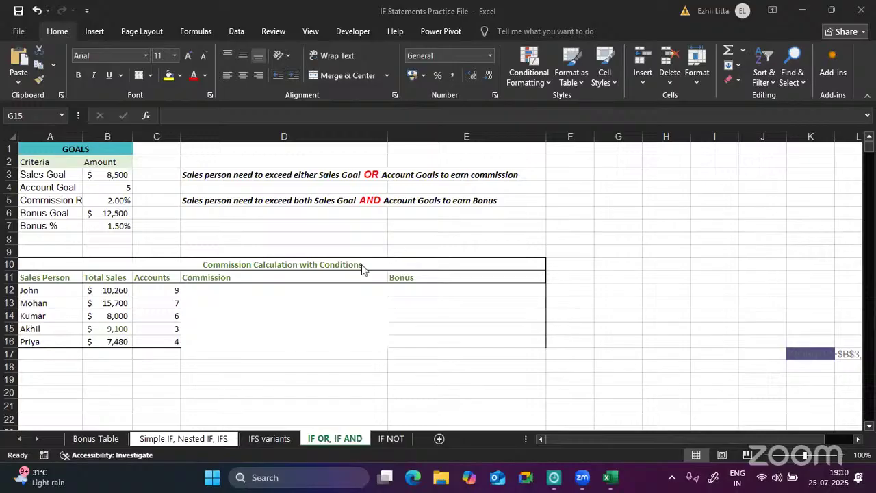
- Start the commission formula in D12 with IF and a nested OR, using B12>$B$3 as its first condition
left_click(340, 295)
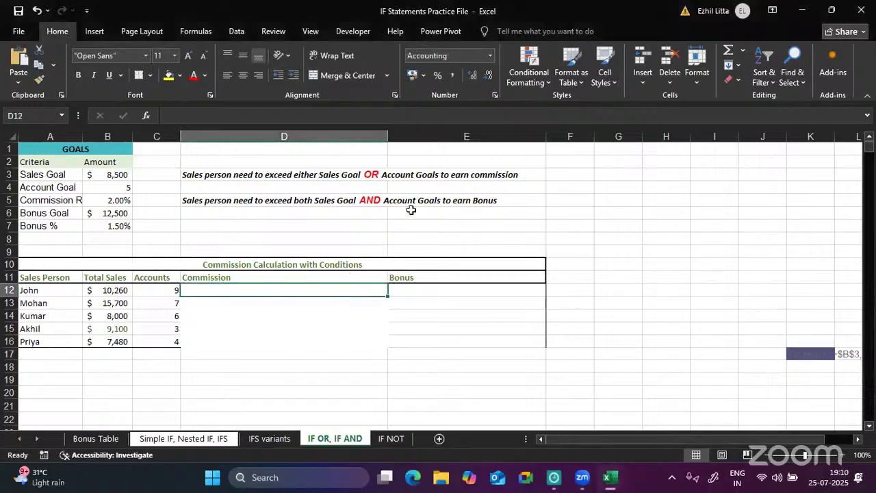
type("=i")
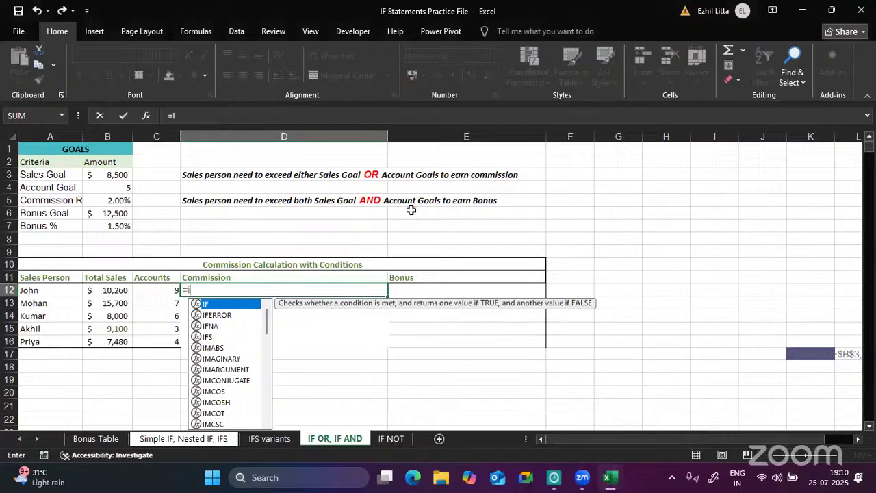
type("f(")
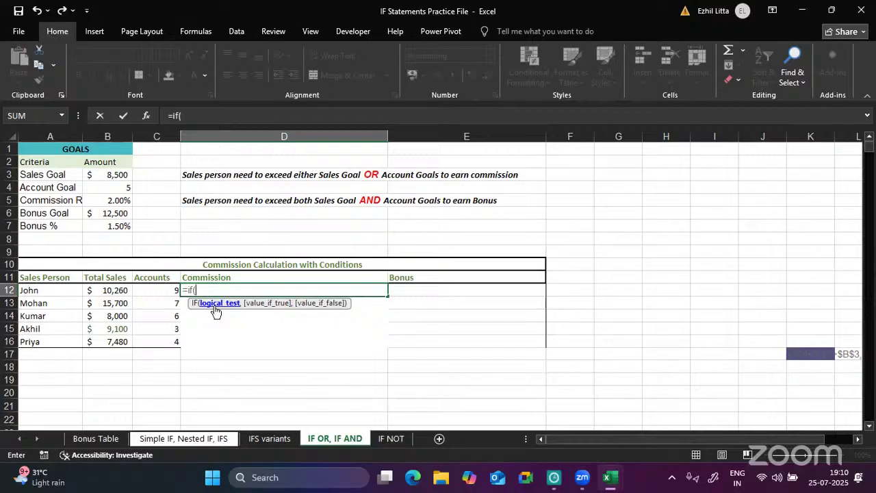
type("or")
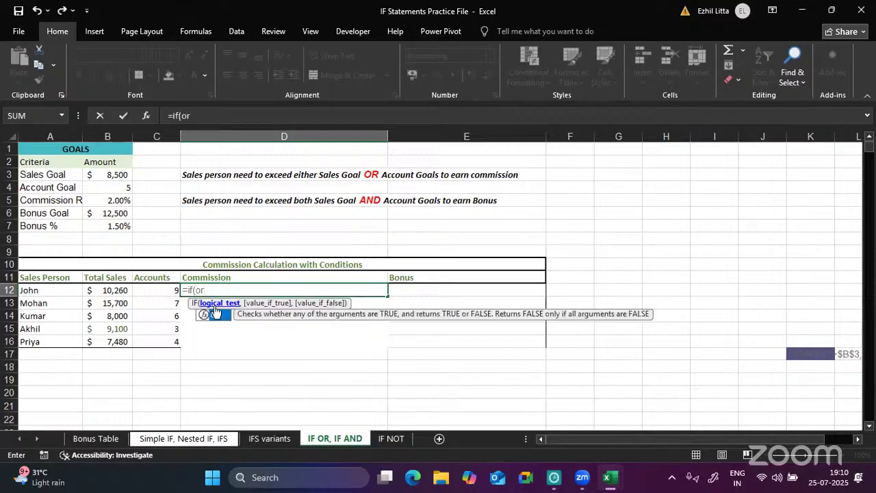
double_click(214, 315)
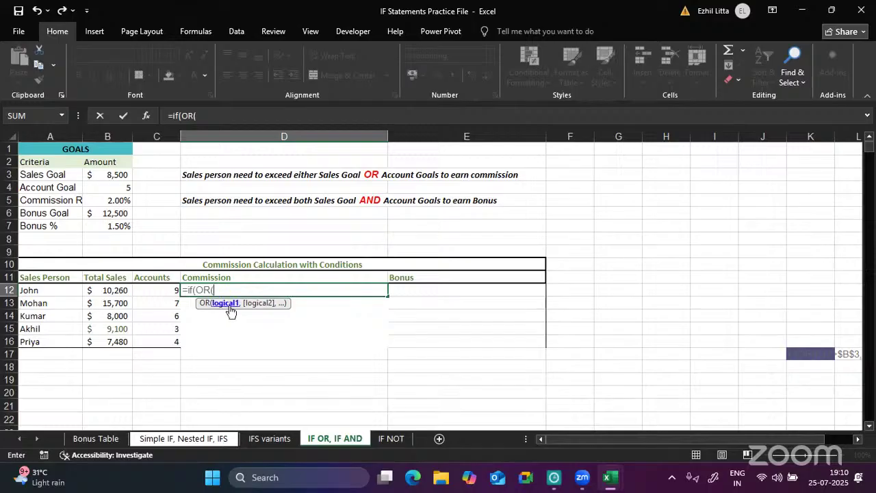
left_click(120, 291)
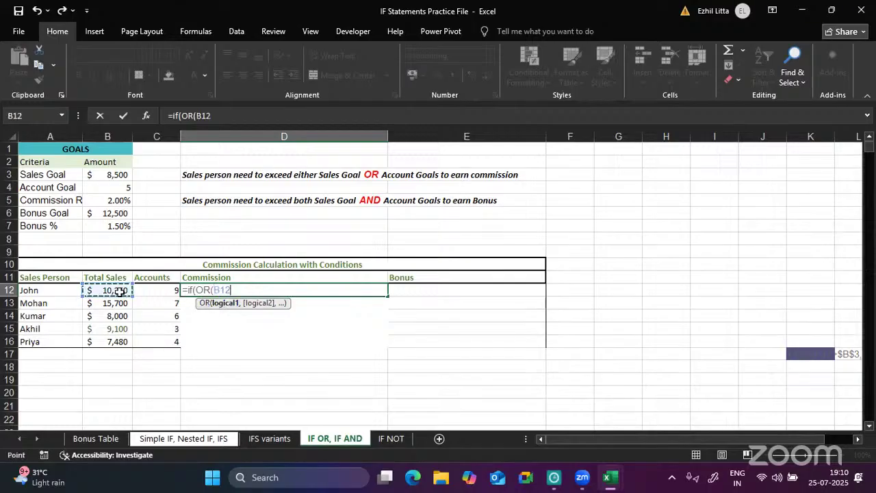
type(">")
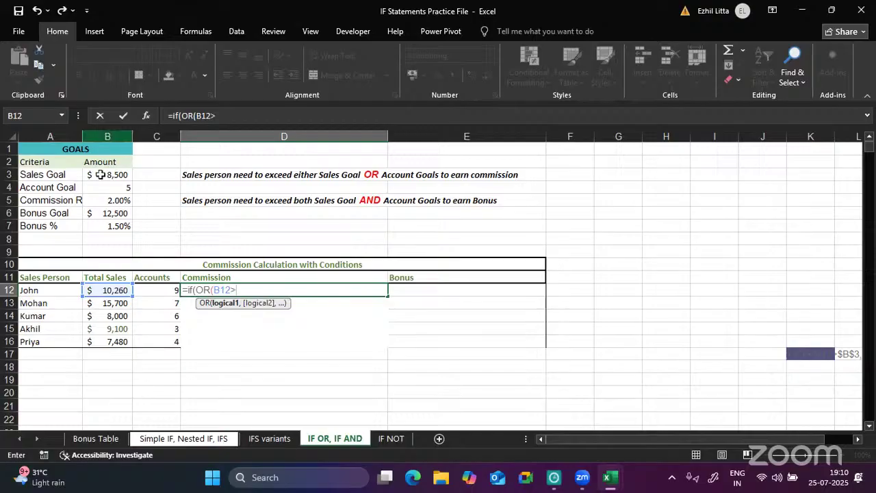
left_click(102, 177)
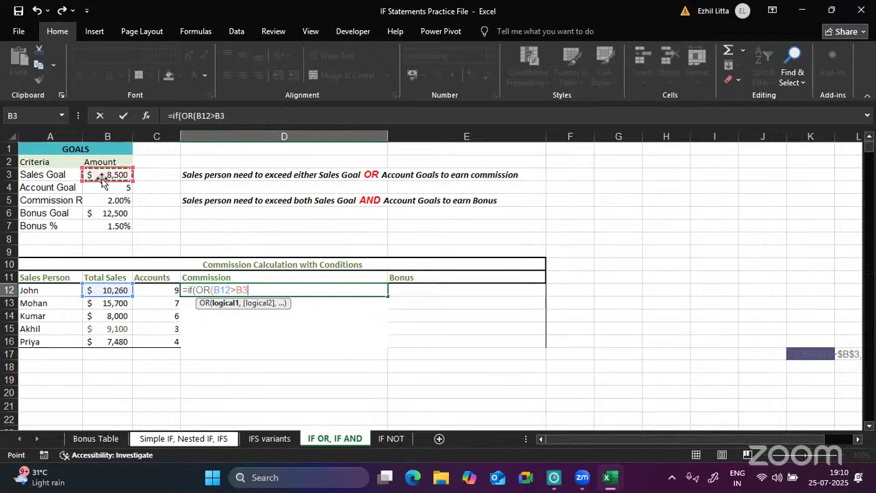
key("F4")
type(",")
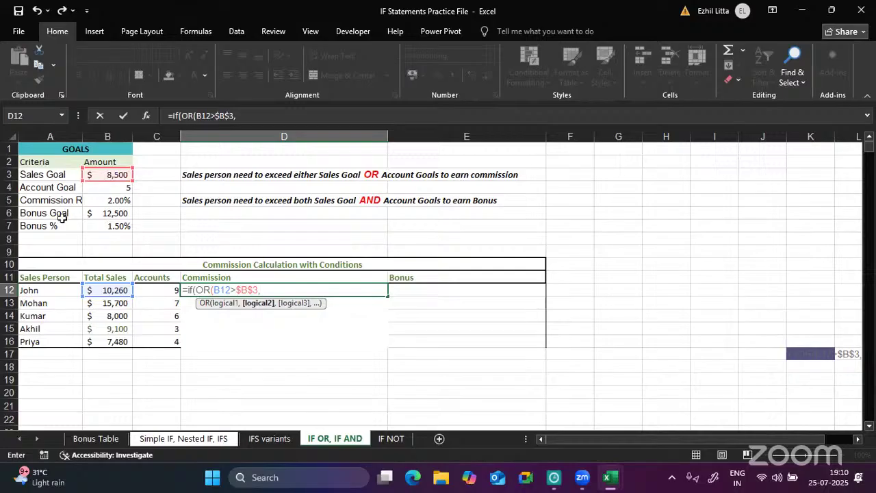
- Add C12>$B$4 as the second OR condition and close the OR function
left_click(152, 289)
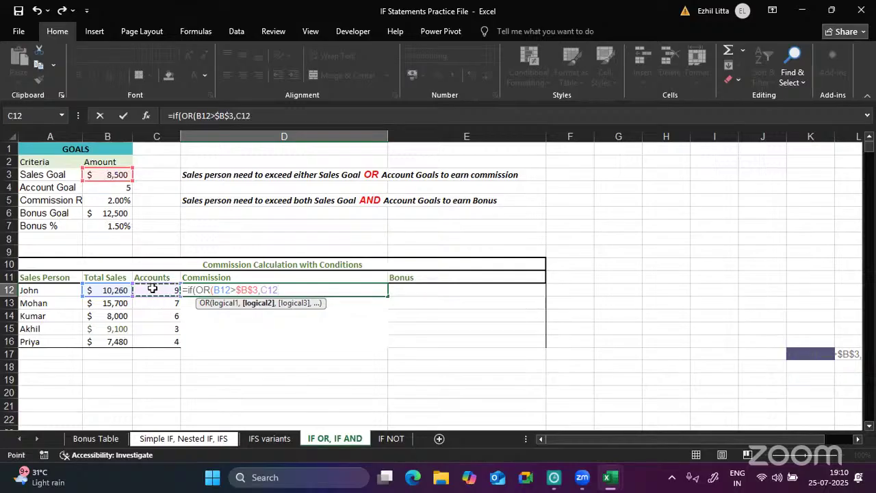
type(">")
left_click(89, 188)
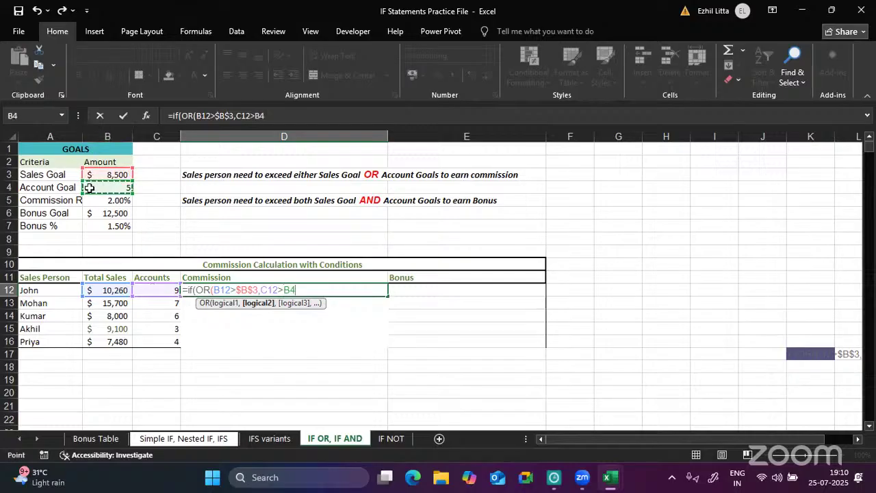
key("F4")
type(")")
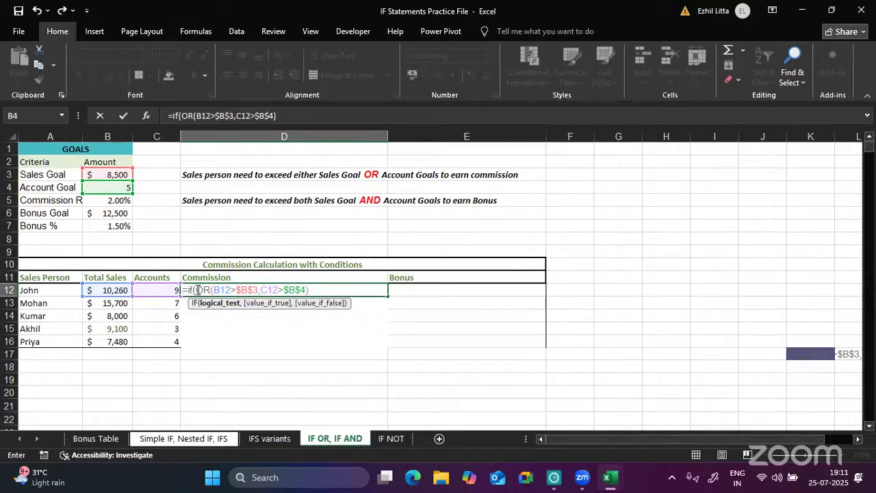
- Try to evaluate the OR test inside the formula, and restore its original text
left_click_drag(197, 291, 318, 284)
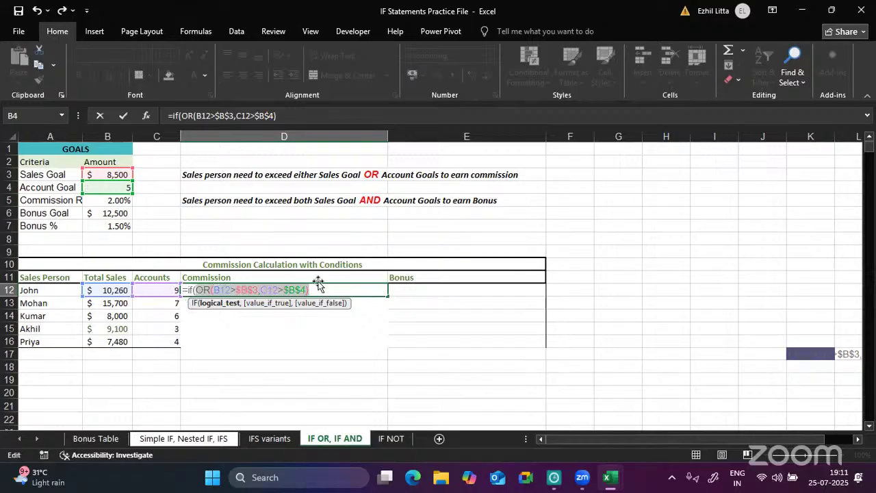
key("F9")
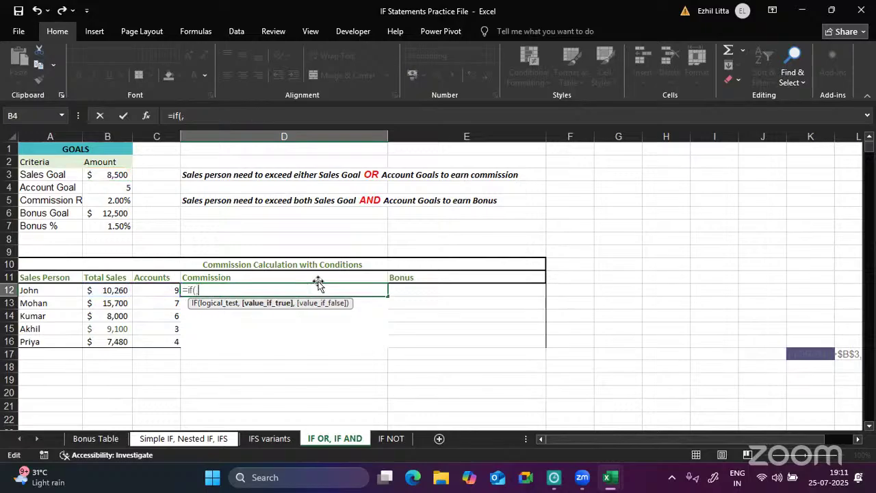
key("ctrl+z")
left_click(319, 284)
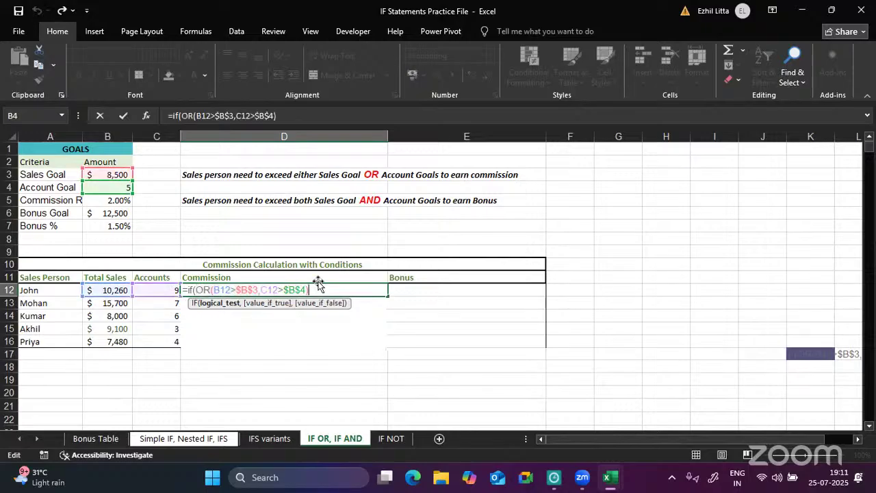
- Complete the D12 formula with B12*$B$5 as the true value and 0 as the false value
type(",")
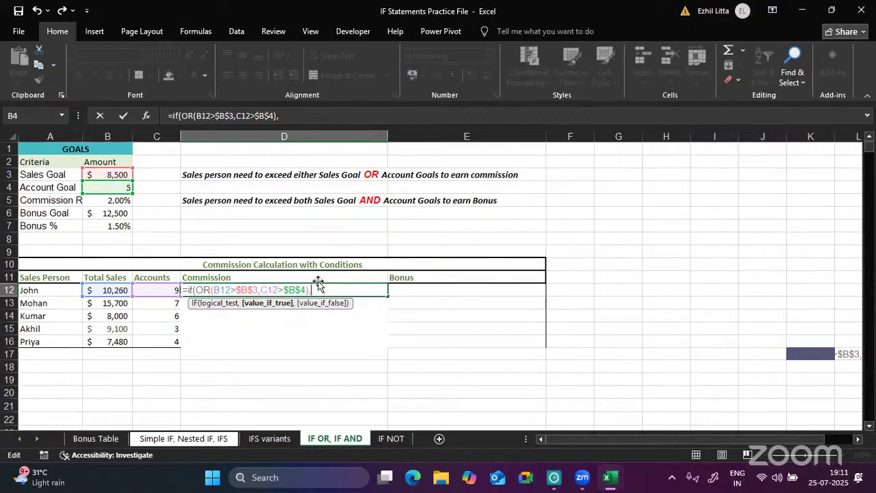
left_click(120, 291)
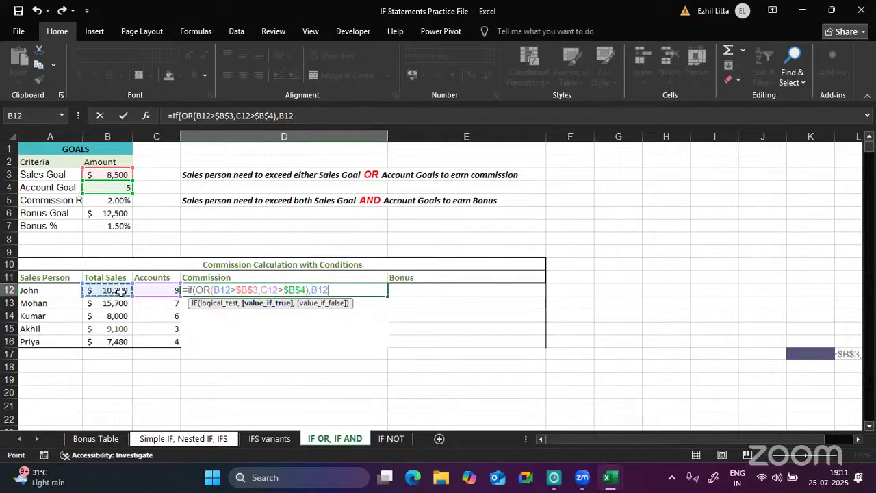
type("*")
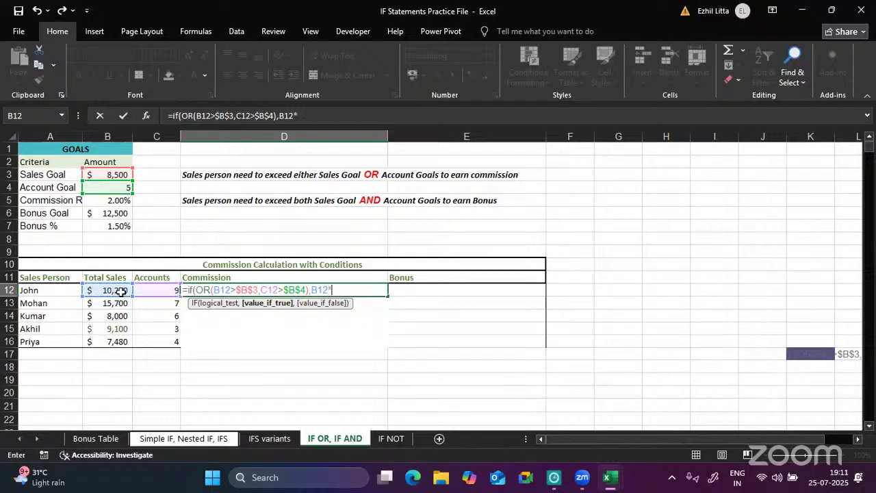
left_click(98, 196)
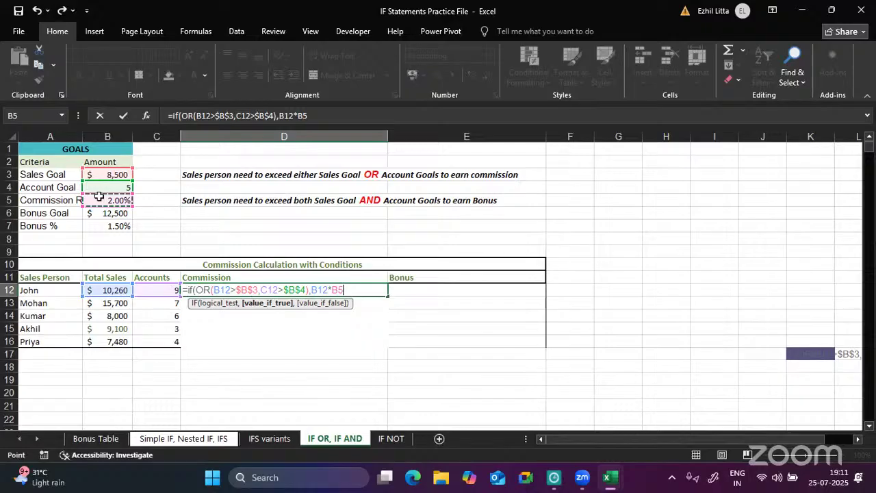
key("F4")
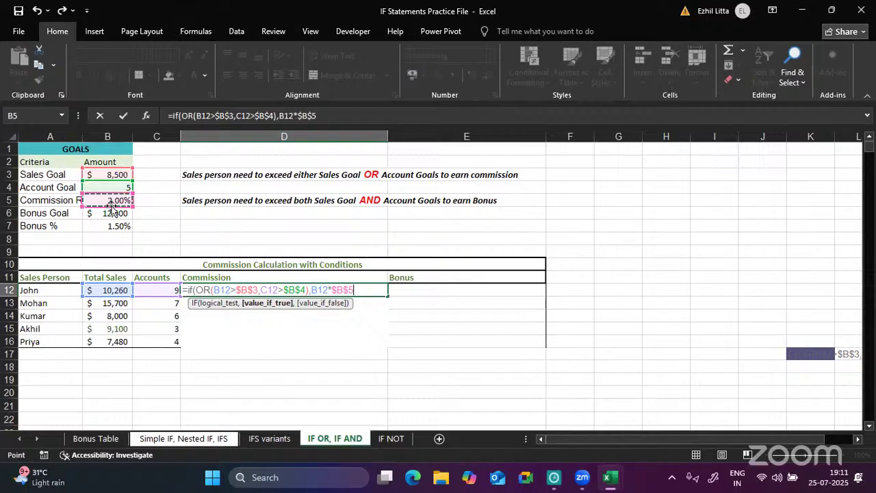
type(",")
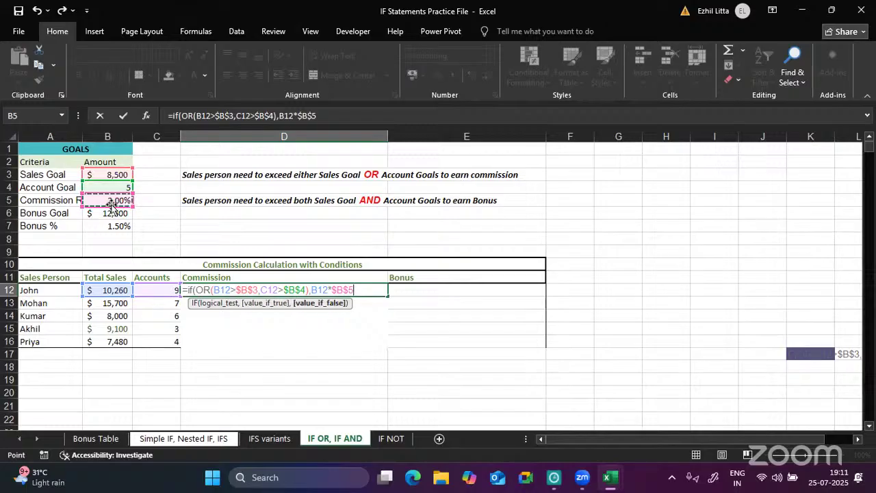
type("0)")
key("Return")
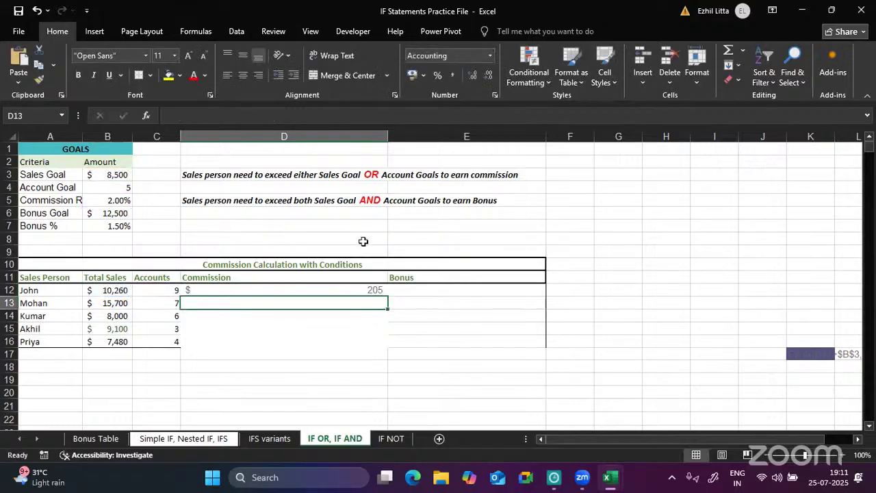
- Fill the commission formula from D12 down to D16 and check the last salesperson's total sales and accounts
left_click(349, 288)
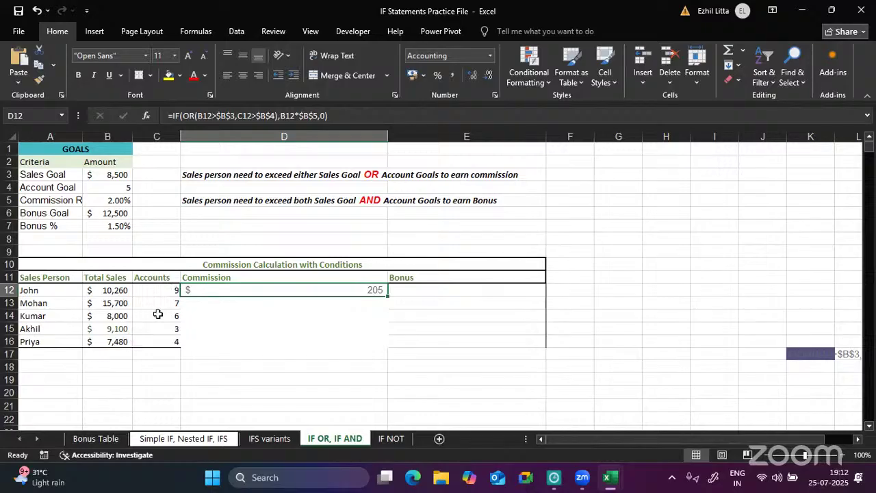
double_click(387, 297)
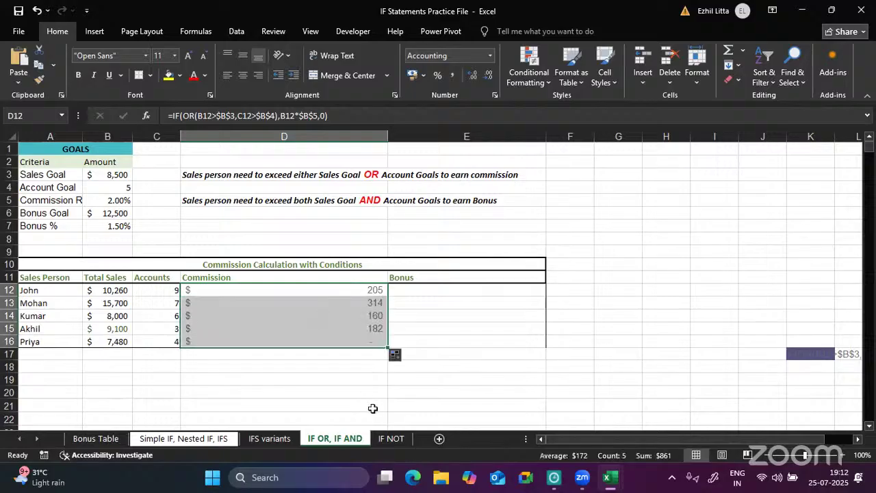
left_click(115, 341)
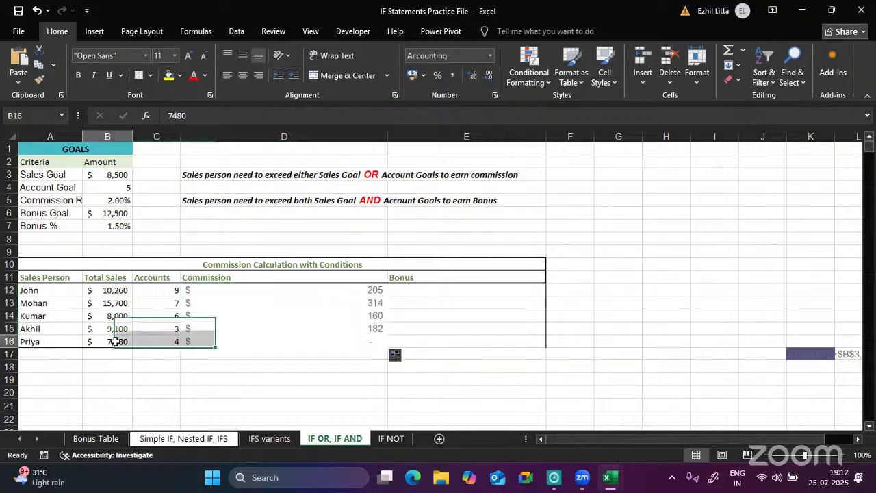
left_click(164, 340)
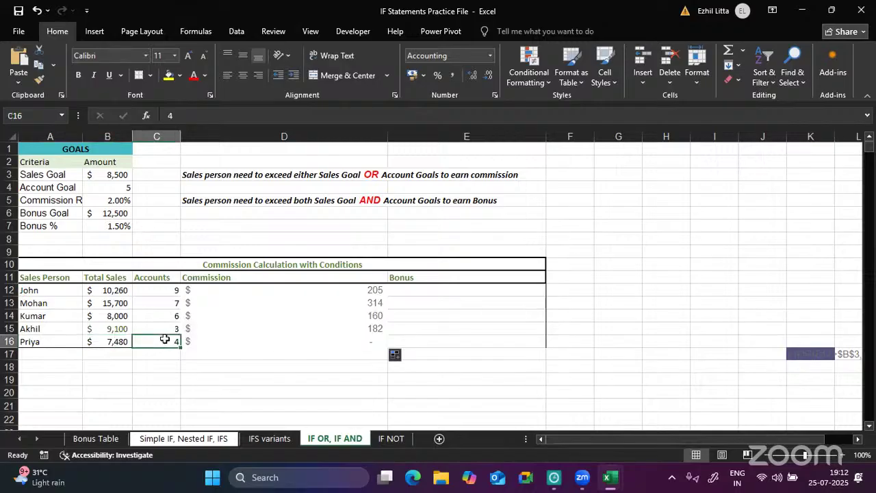
left_click(250, 351)
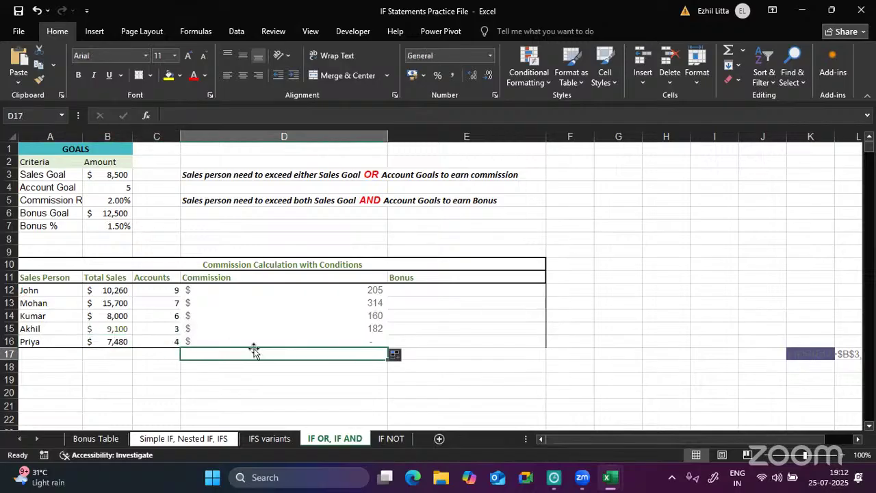
- Review the last salesperson's commission in D16 and the IF OR commission formula in D12
left_click(254, 342)
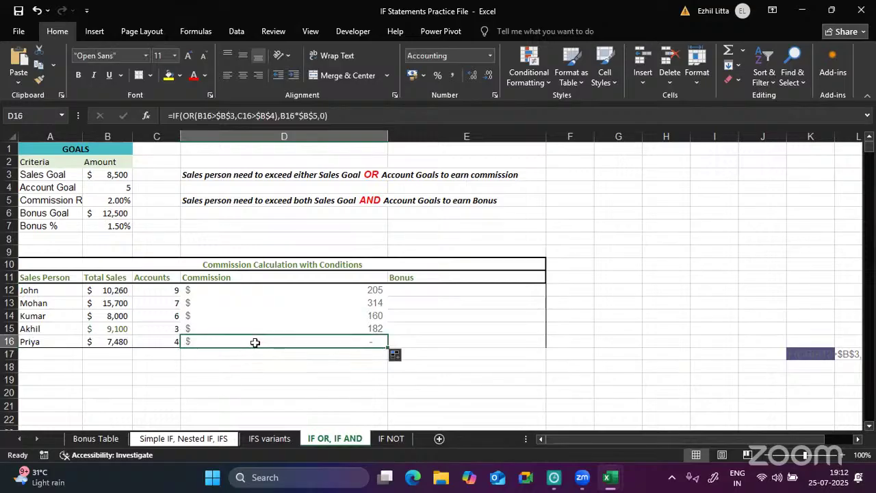
double_click(347, 288)
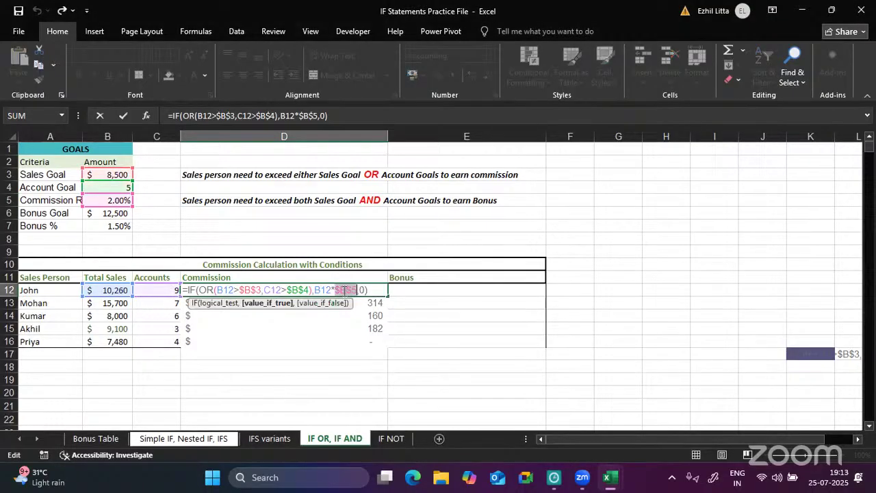
key("Return")
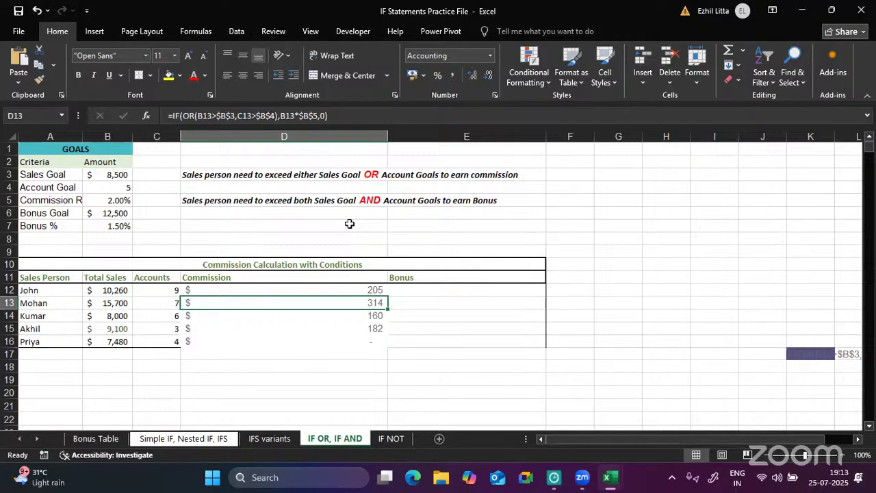
- Start an IF formula with a nested AND in E12, using B12>$B$3 as the first condition
left_click(414, 293)
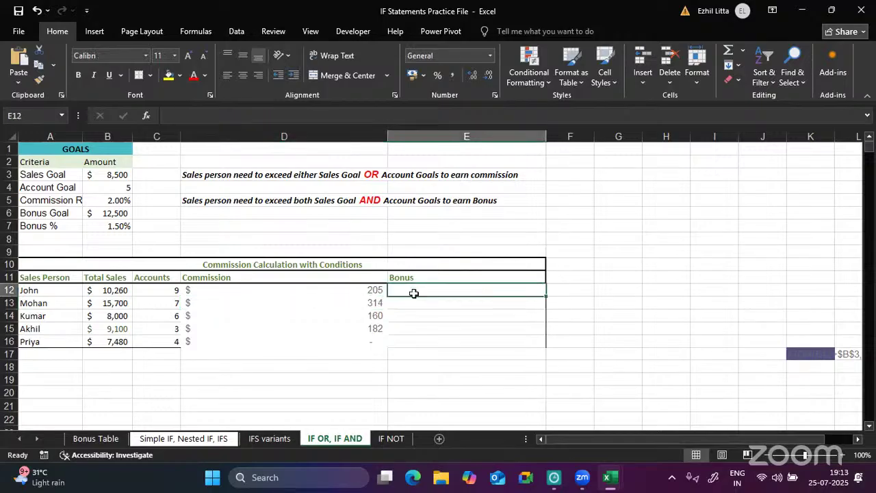
type("=if(")
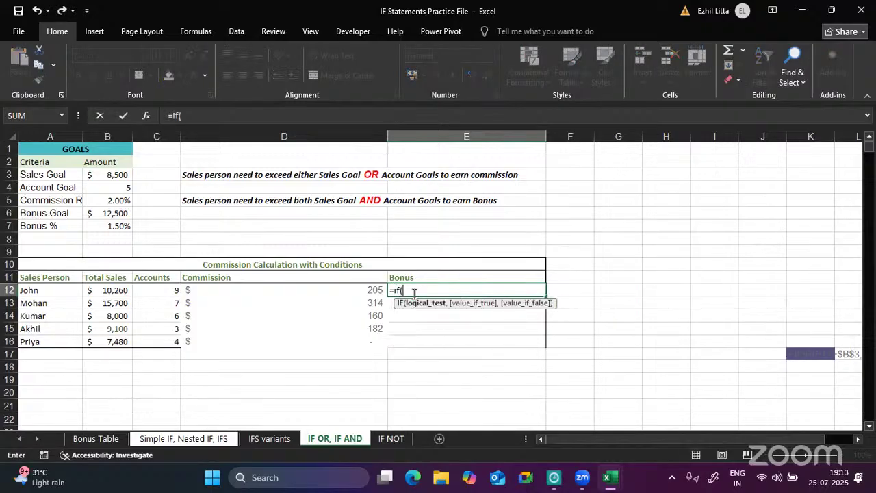
type("and(")
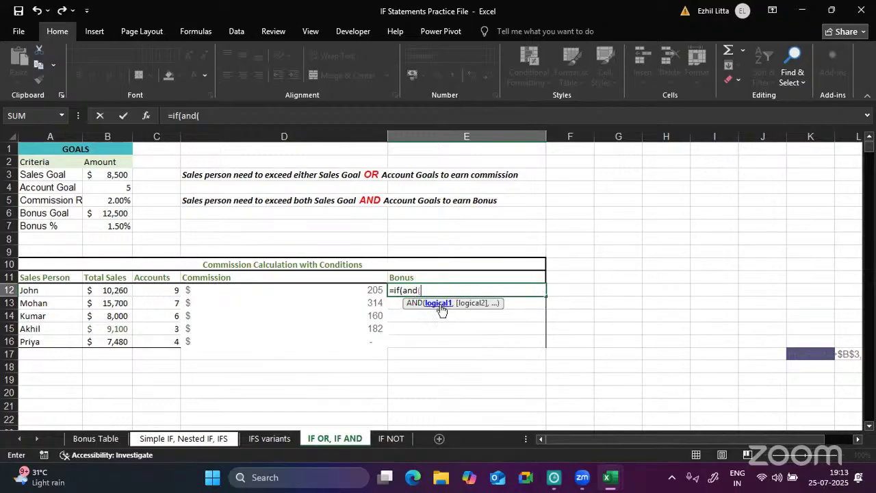
left_click(119, 290)
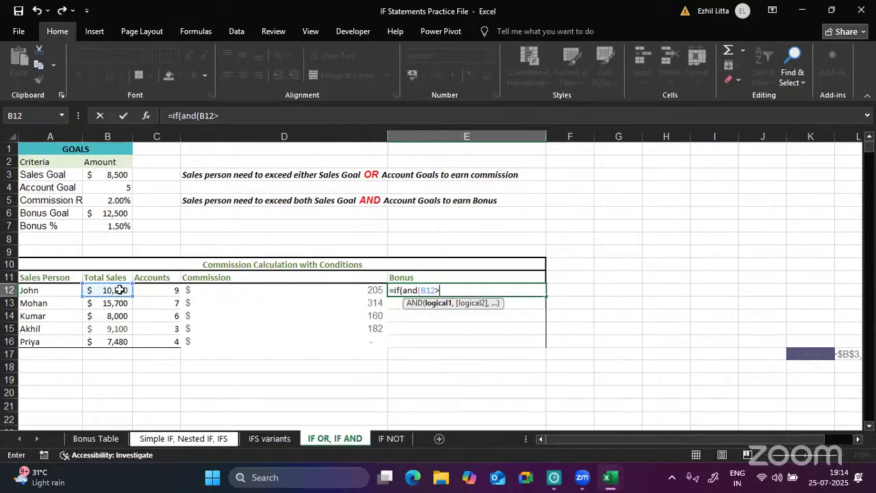
type(">")
left_click(122, 172)
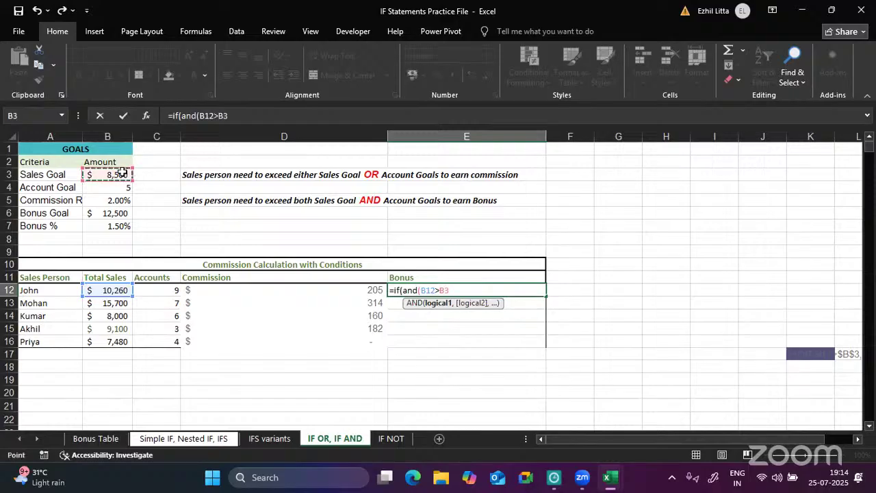
key("F4")
- Add C12>$B$4 as the second AND condition and close the AND function
type(",")
left_click(148, 289)
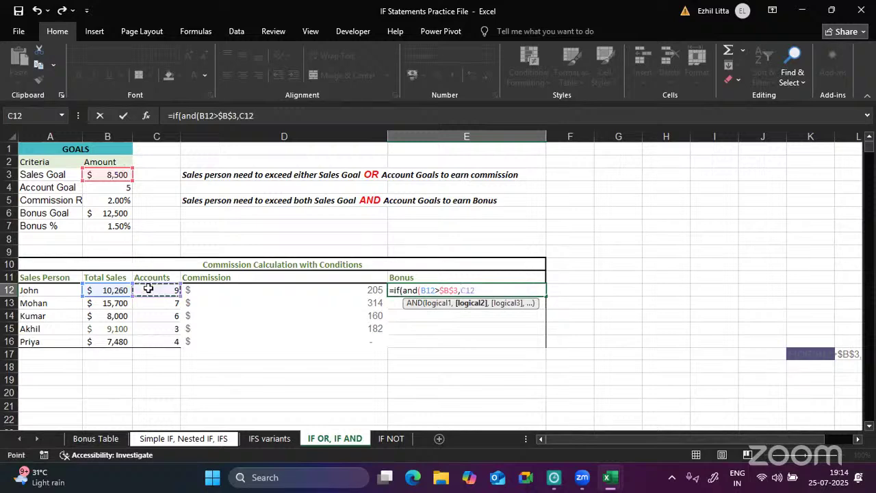
type(">")
left_click(100, 189)
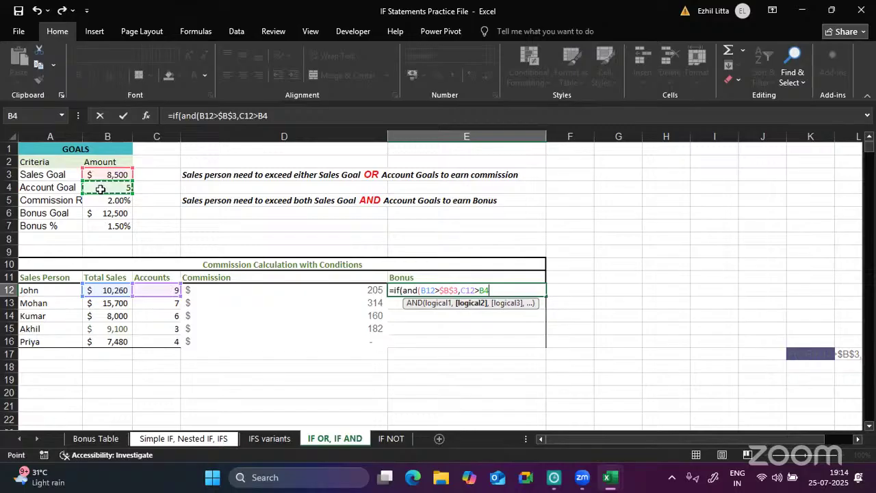
key("F4")
type("),")
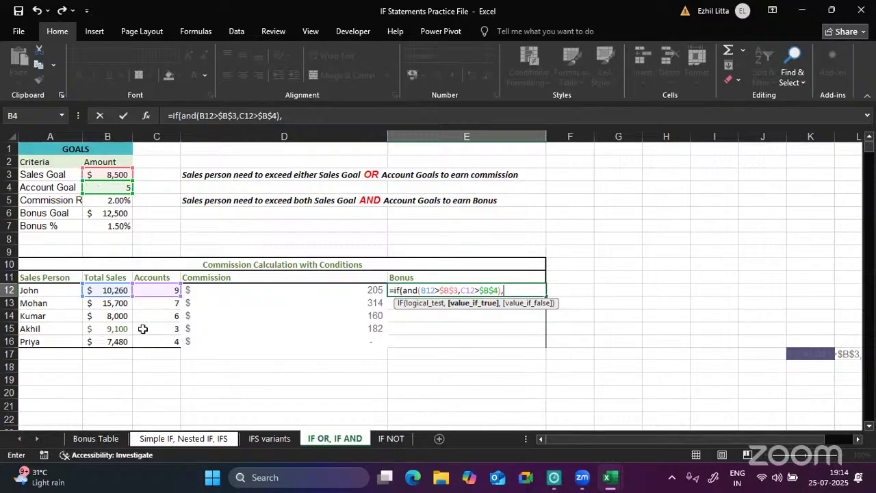
- Complete the E12 formula with B12*$B$7 as the true value and 0 as the false value, and fill it down to E16
left_click(114, 289)
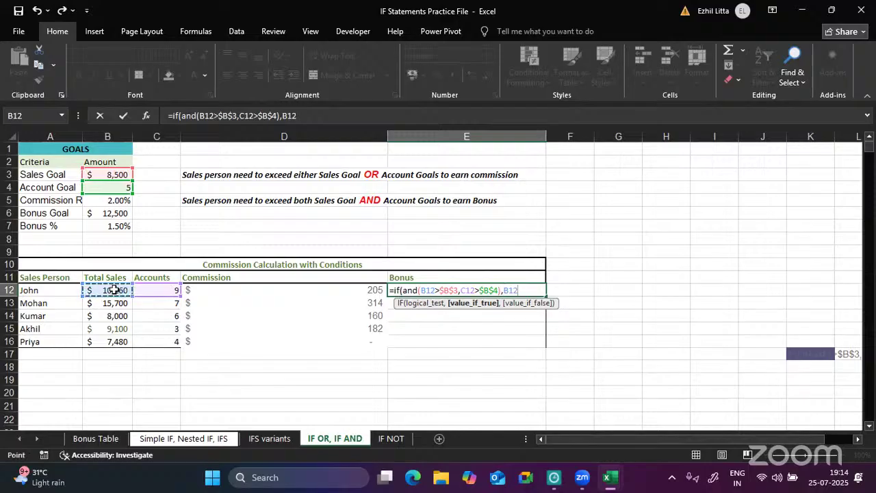
type("*")
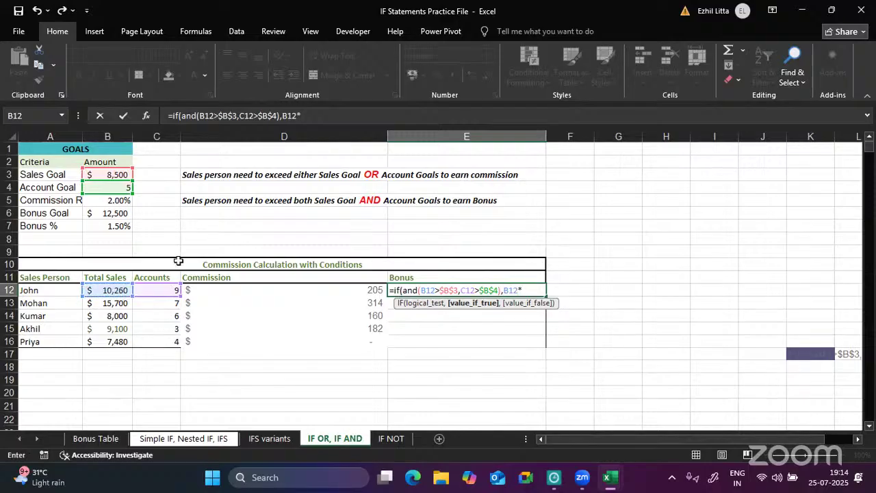
left_click(100, 225)
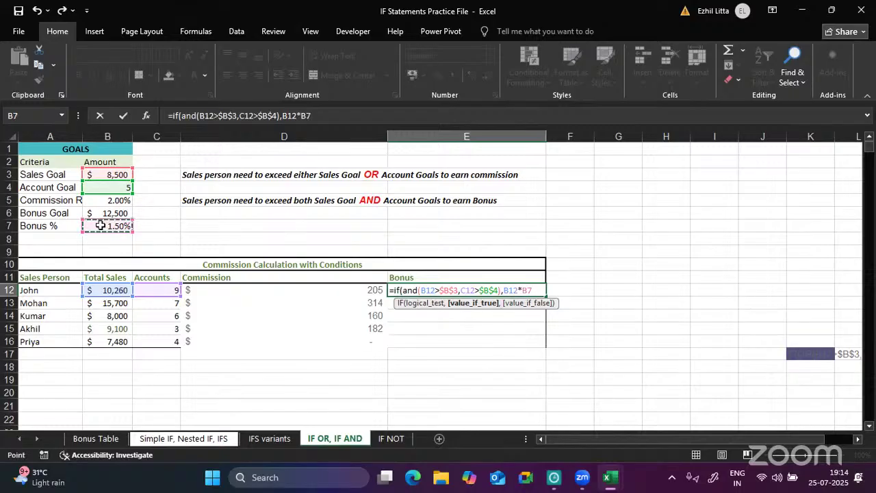
key("F4")
type(",0")
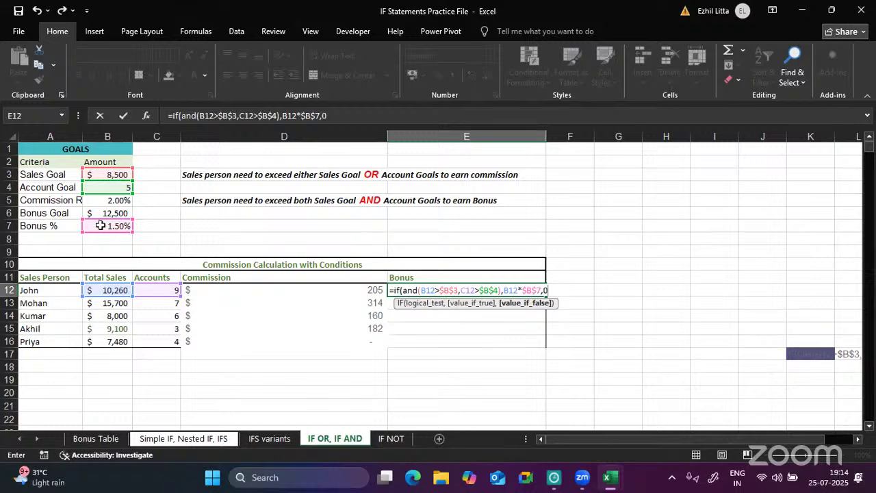
type(")")
key("Return")
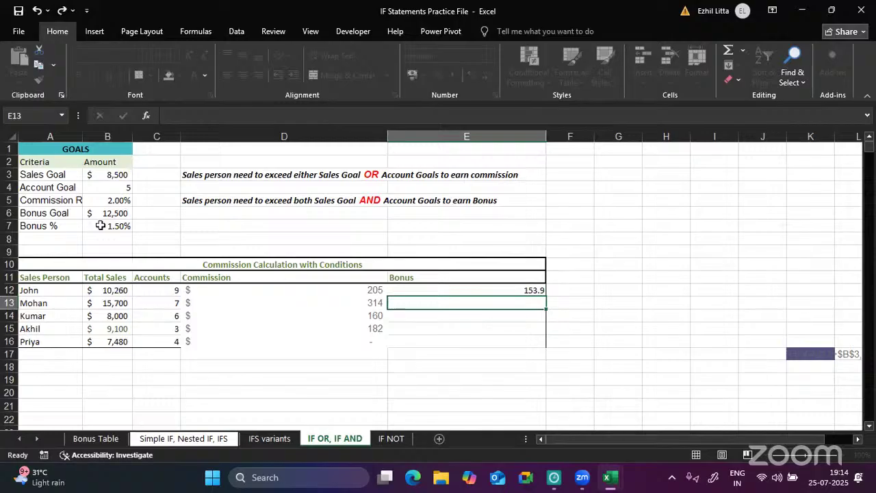
left_click(402, 289)
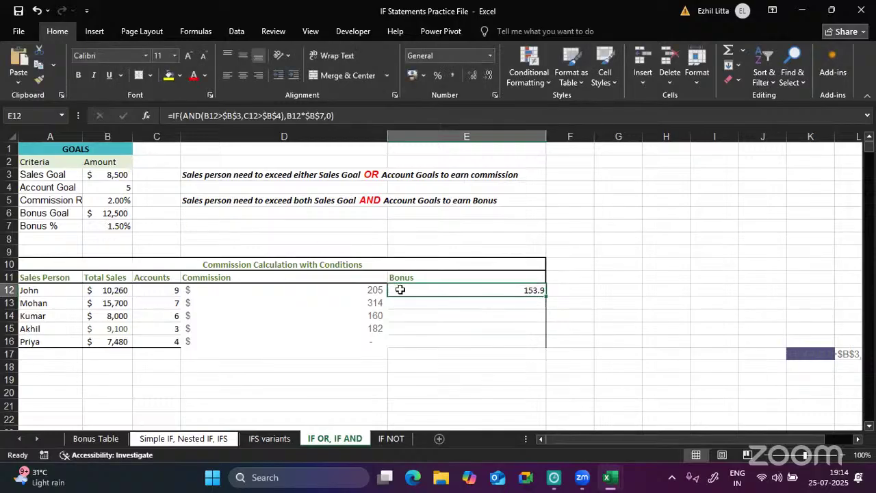
double_click(547, 295)
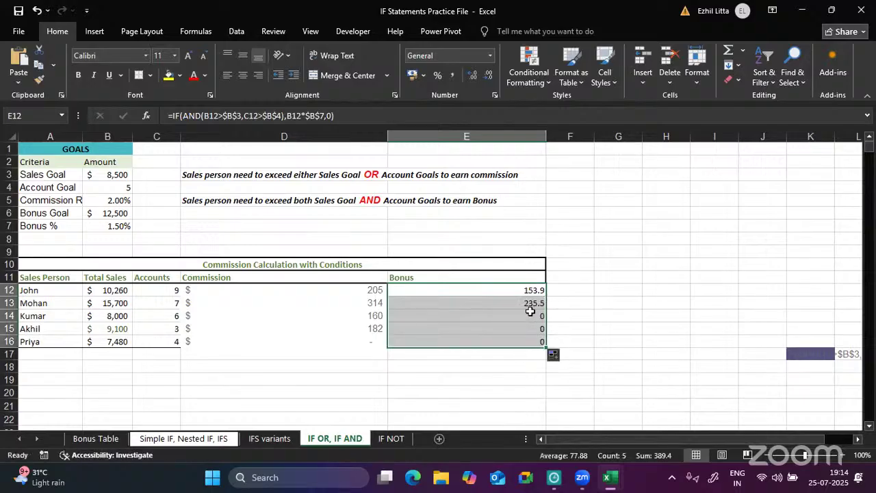
- Check the bonus results in rows 14 and 15 against each salesperson's total sales and accounts
left_click(531, 314)
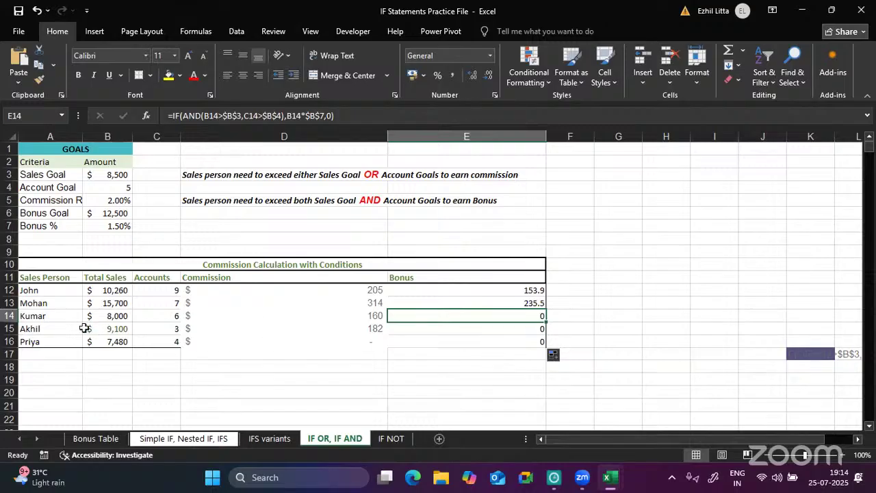
left_click(119, 317)
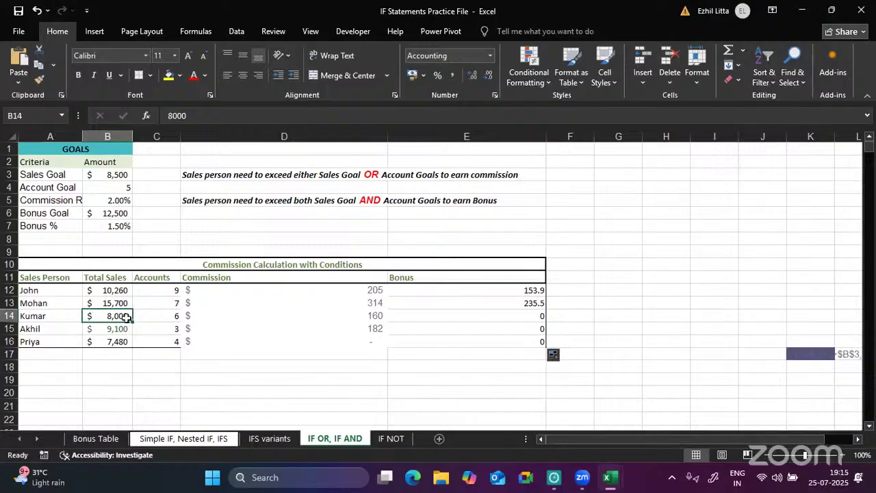
left_click(152, 317)
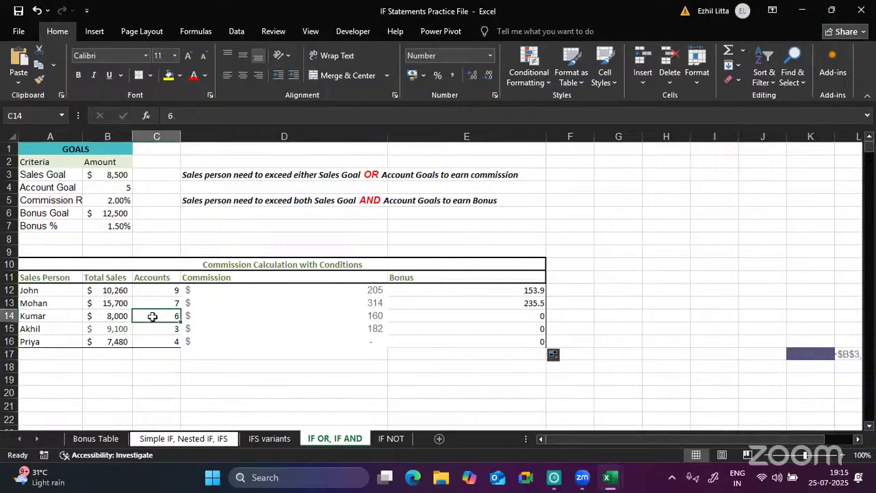
left_click(116, 317)
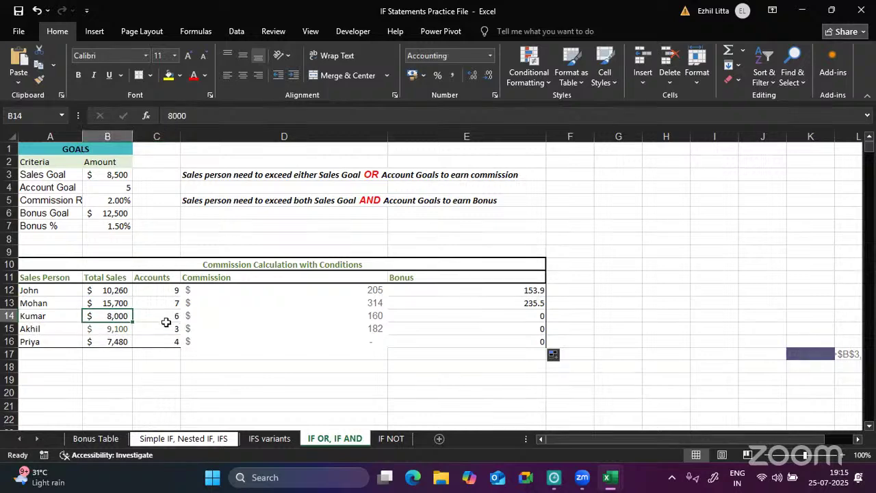
left_click(167, 328)
left_click(168, 315)
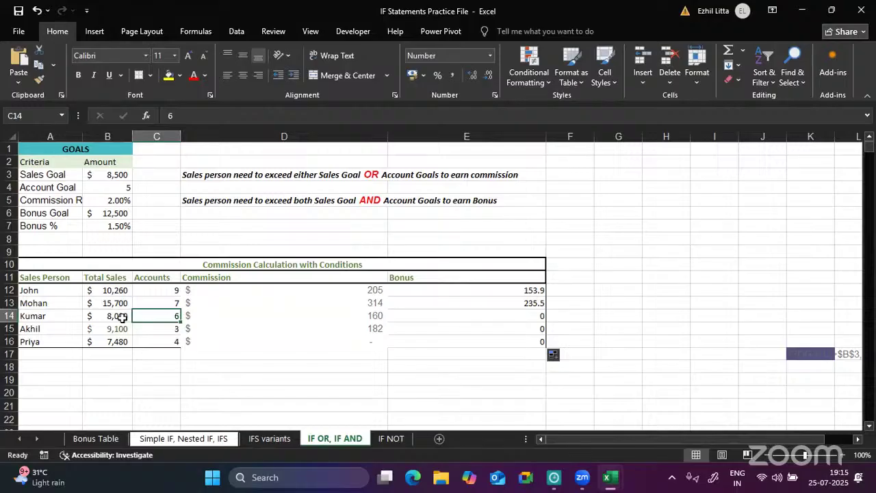
left_click(122, 317)
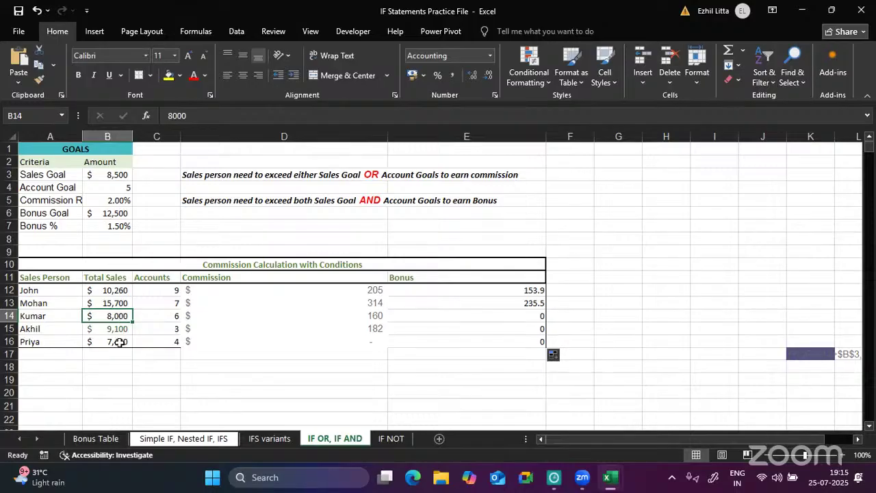
left_click(120, 329)
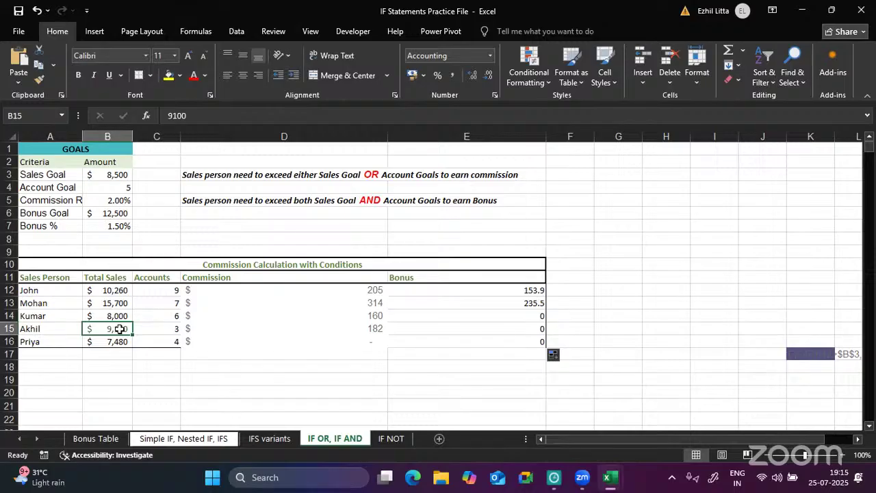
left_click(145, 326)
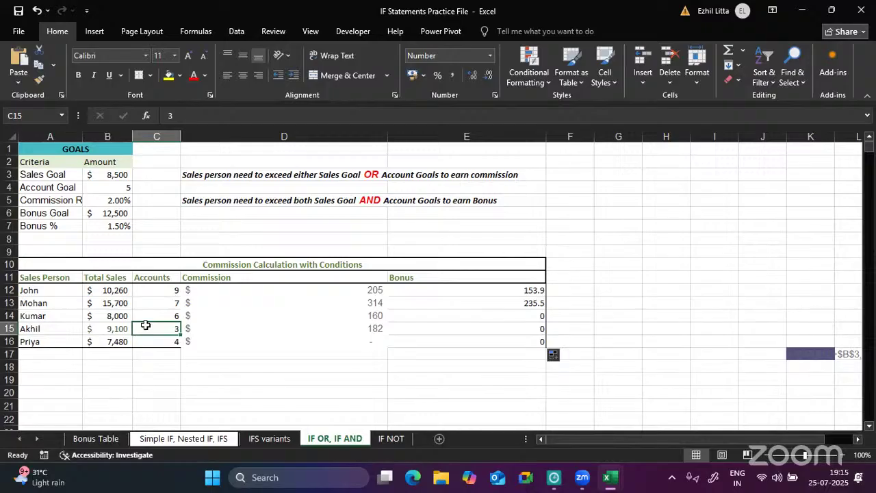
- Review the cell references in E12's IF AND bonus formula, and leave the formula as it is
double_click(493, 291)
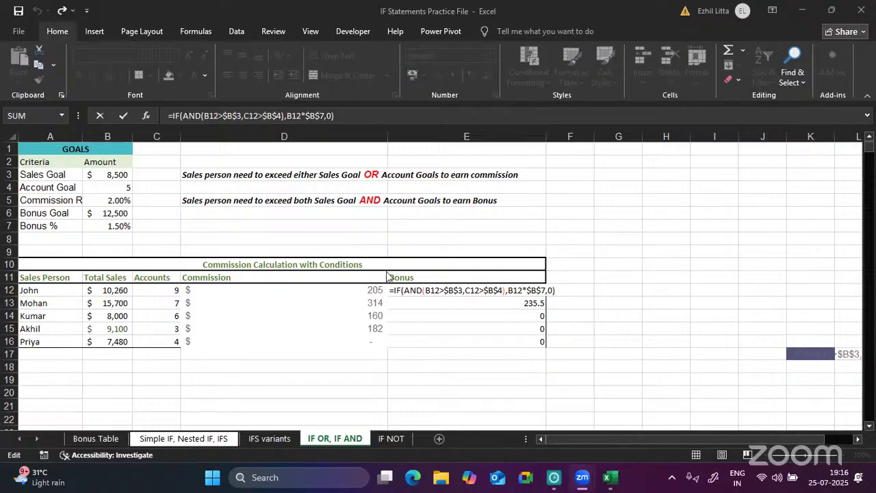
left_click(386, 439)
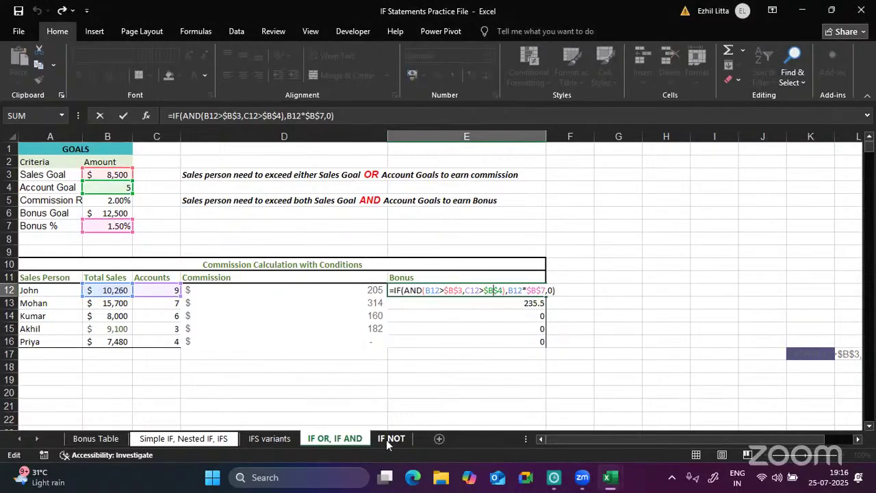
key("Return")
- Clear the existing results in C2:C7 on the IF NOT sheet
left_click(391, 439)
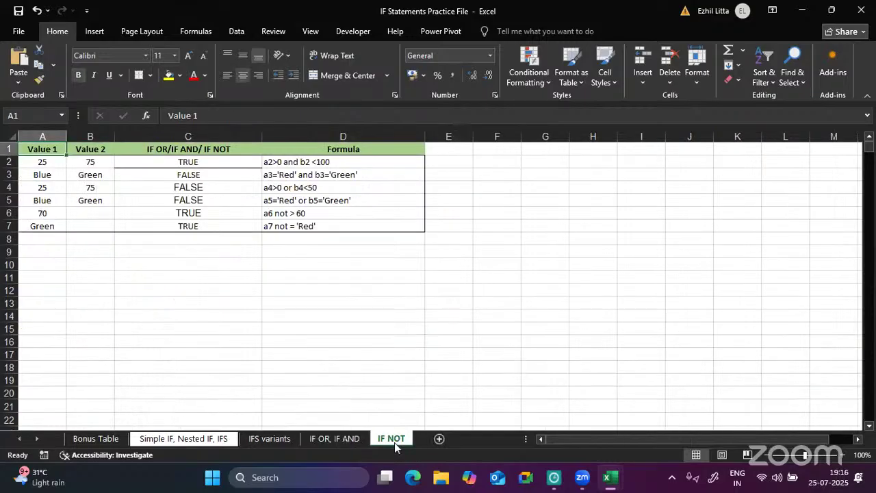
left_click_drag(221, 163, 203, 225)
key("Delete")
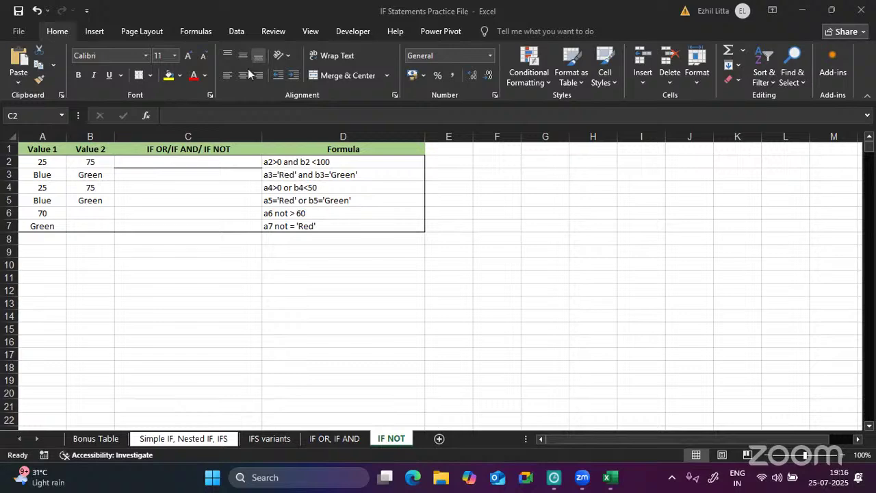
- Handwrite "True/False" beside the table, tick the 25 in A2, and write the underlined condition "value >0 and value <100" below
mouse_move(449, 167)
left_mouse_down()
mouse_move(466, 182)
mouse_move(518, 159)
mouse_move(532, 166)
mouse_move(567, 157)
left_mouse_up()
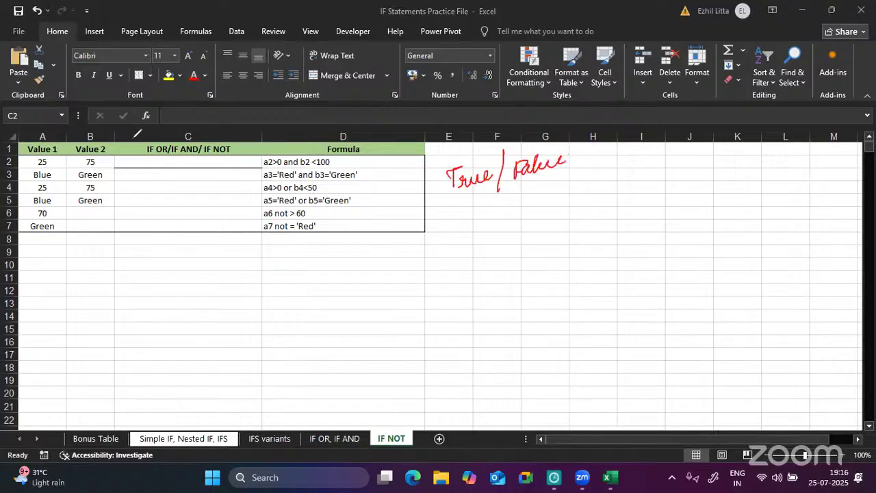
mouse_move(47, 156)
left_mouse_down()
mouse_move(50, 163)
mouse_move(69, 143)
left_mouse_up()
mouse_move(45, 284)
left_mouse_down()
mouse_move(95, 258)
mouse_move(102, 266)
mouse_move(232, 196)
left_mouse_up()
left_click_drag(112, 280, 205, 231)
left_click(218, 220)
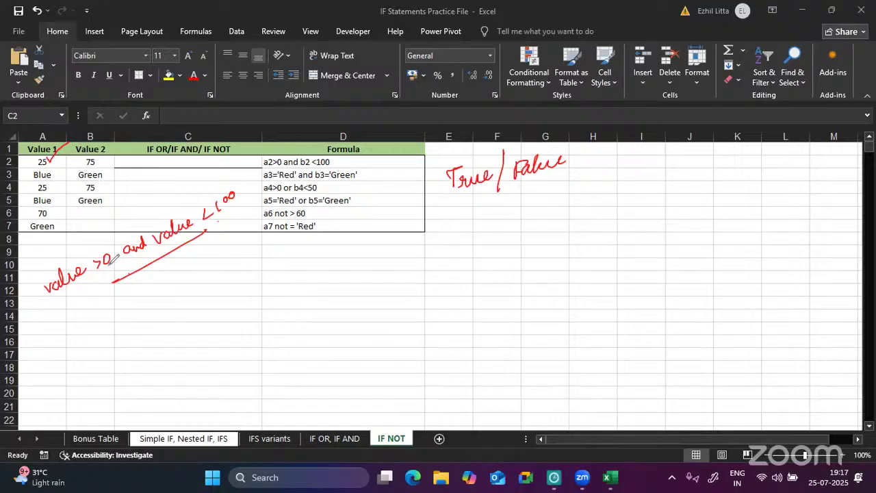
- Number the handwritten values 1 and 2, mark both conditions T, and write T as the combined AND result
left_click_drag(88, 259, 92, 268)
mouse_move(203, 218)
left_mouse_down()
mouse_move(213, 212)
mouse_move(203, 225)
left_mouse_up()
mouse_move(67, 241)
left_mouse_down()
mouse_move(82, 238)
mouse_move(76, 248)
left_mouse_up()
mouse_move(141, 210)
left_mouse_down()
mouse_move(157, 207)
mouse_move(151, 219)
left_mouse_up()
mouse_move(139, 283)
left_mouse_down()
mouse_move(152, 280)
mouse_move(146, 287)
mouse_move(180, 260)
left_mouse_up()
left_click_drag(171, 263, 173, 276)
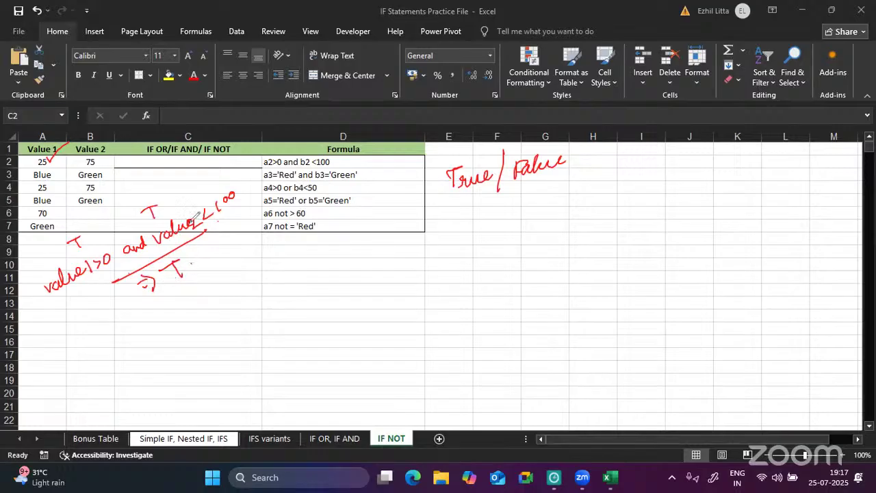
- Underline the row 3 condition, handwrite "value1=Red and value2=Green", and mark its second part T
left_click_drag(270, 177, 356, 177)
mouse_move(89, 334)
left_mouse_down()
mouse_move(100, 332)
mouse_move(108, 345)
mouse_move(163, 301)
mouse_move(157, 317)
mouse_move(189, 307)
mouse_move(209, 280)
mouse_move(201, 288)
mouse_move(246, 260)
mouse_move(309, 241)
mouse_move(314, 260)
mouse_move(319, 238)
mouse_move(353, 228)
left_mouse_up()
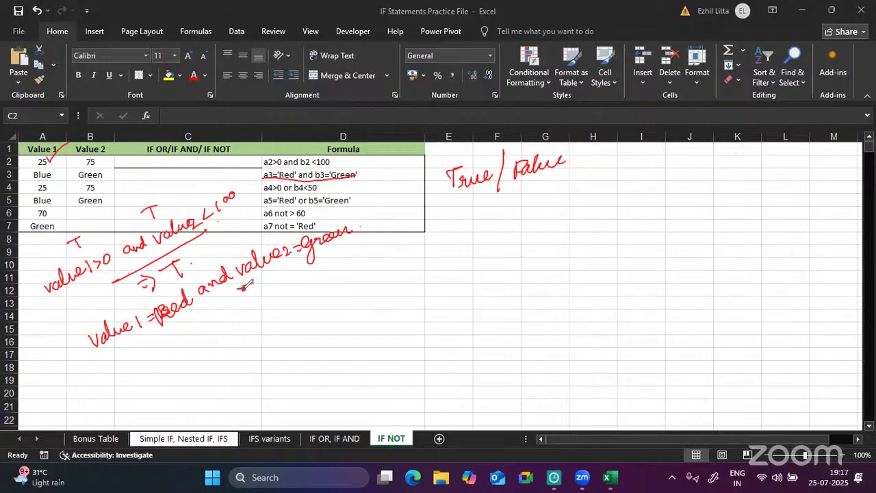
left_click_drag(239, 287, 260, 279)
left_click_drag(250, 284, 248, 301)
- Handwrite the row 4 condition "value1 >0 (or) value <50" below the previous annotation
mouse_move(155, 356)
left_mouse_down()
mouse_move(161, 370)
mouse_move(209, 340)
mouse_move(240, 337)
left_mouse_up()
left_click(262, 313)
mouse_move(280, 305)
left_mouse_down()
mouse_move(282, 314)
mouse_move(297, 309)
mouse_move(322, 284)
mouse_move(333, 292)
mouse_move(371, 257)
mouse_move(402, 250)
left_mouse_up()
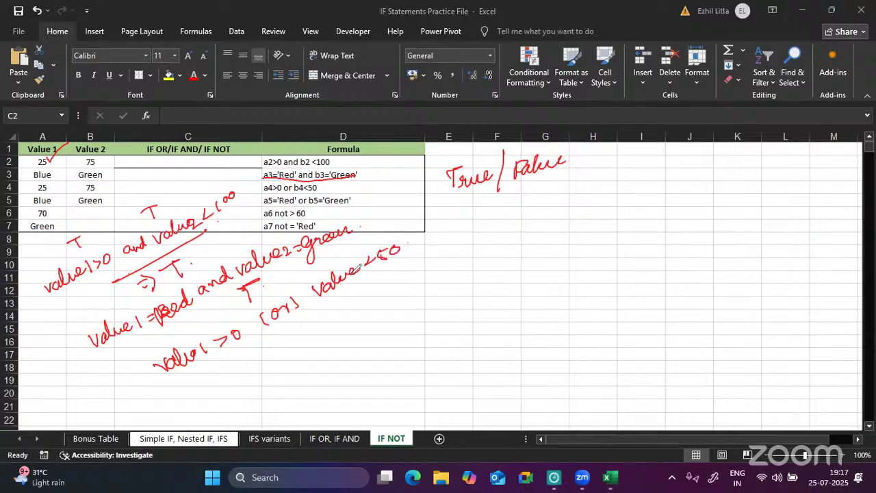
- Handwrite a T below the handwritten row 4 OR condition
mouse_move(306, 326)
left_mouse_down()
mouse_move(304, 335)
mouse_move(317, 320)
left_mouse_up()
left_click_drag(312, 322, 314, 335)
left_click(325, 321)
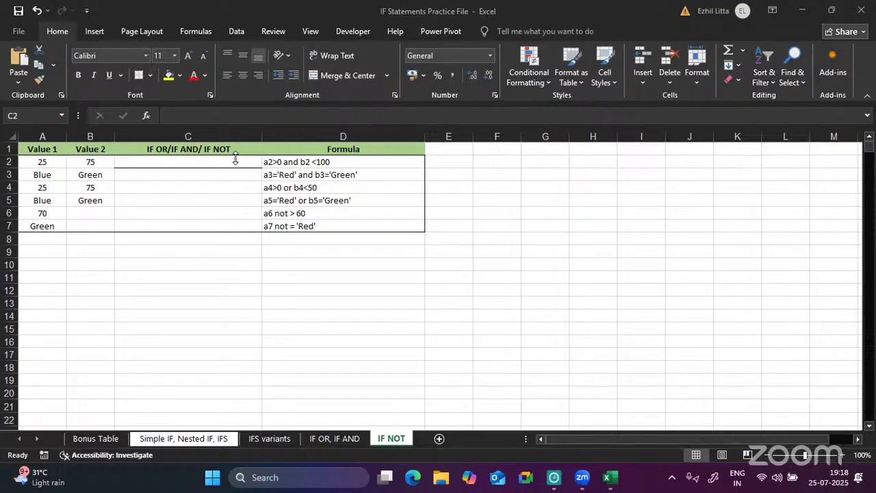
- Enter =AND(A2>0,B2<100) in cell C2 for the row 2 condition and review the finished formula
mouse_move(235, 158)
left_mouse_down()
mouse_move(233, 226)
mouse_move(235, 158)
left_mouse_up()
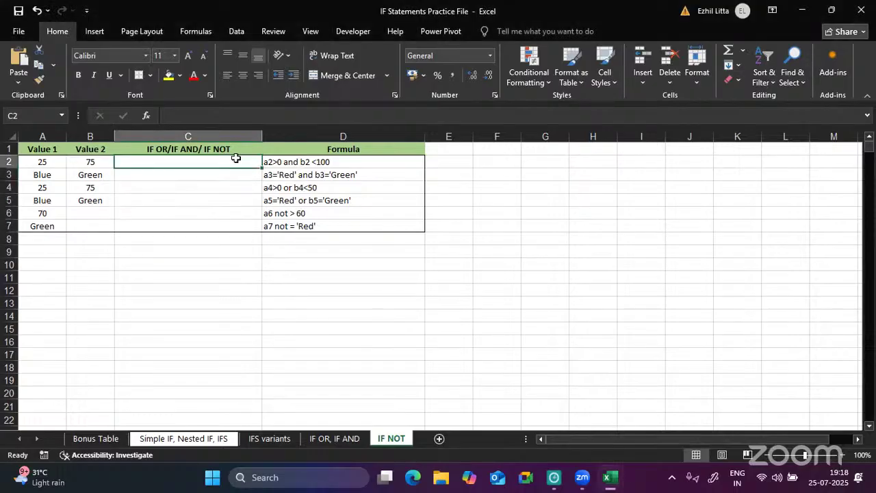
type("=a")
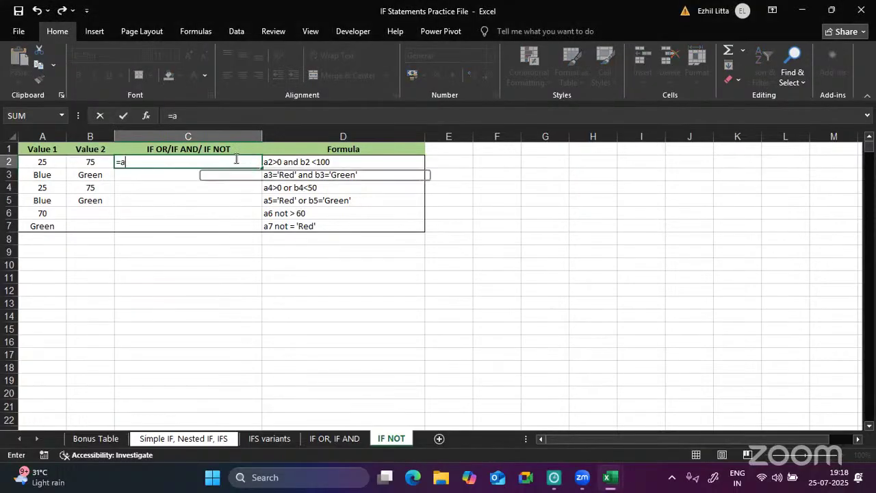
type("nd(")
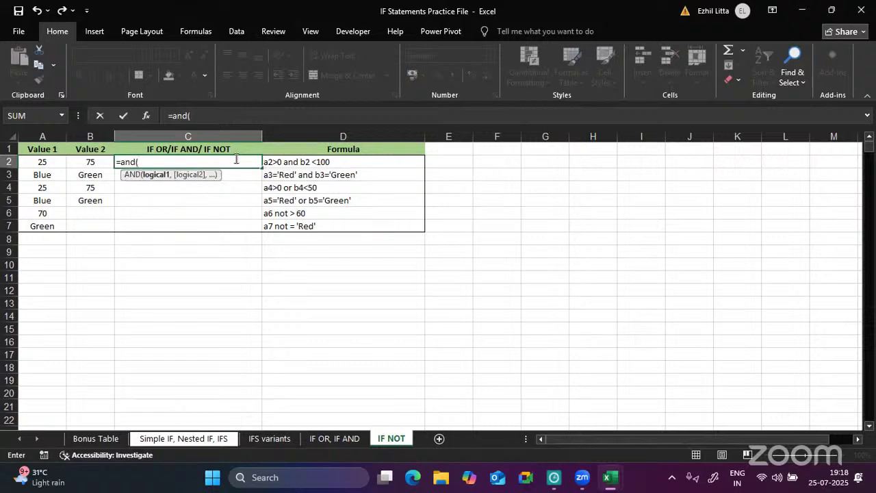
left_click(60, 161)
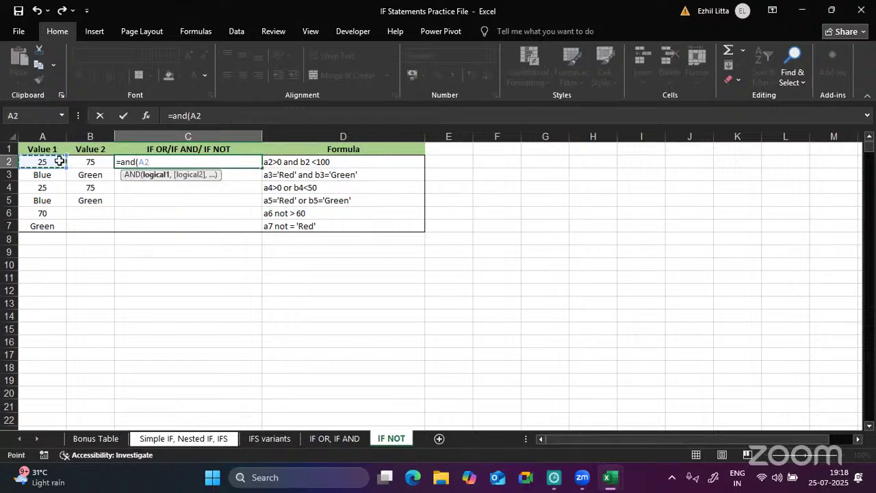
type(">0,")
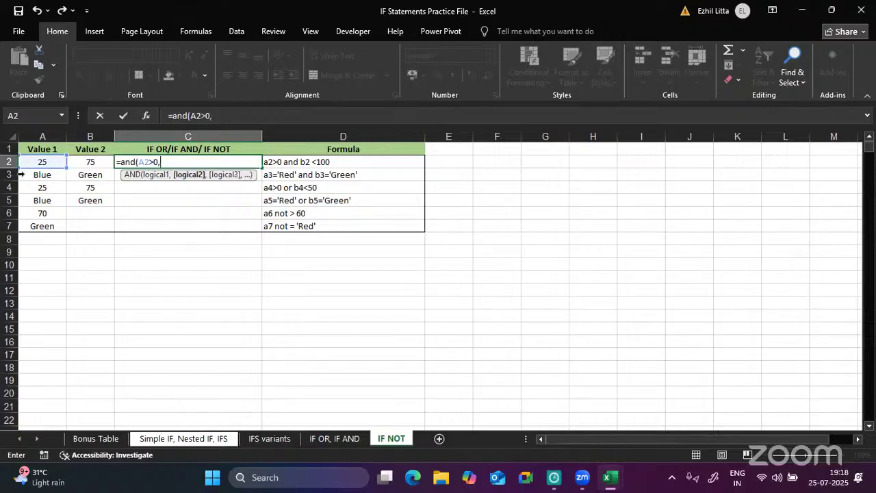
left_click(107, 164)
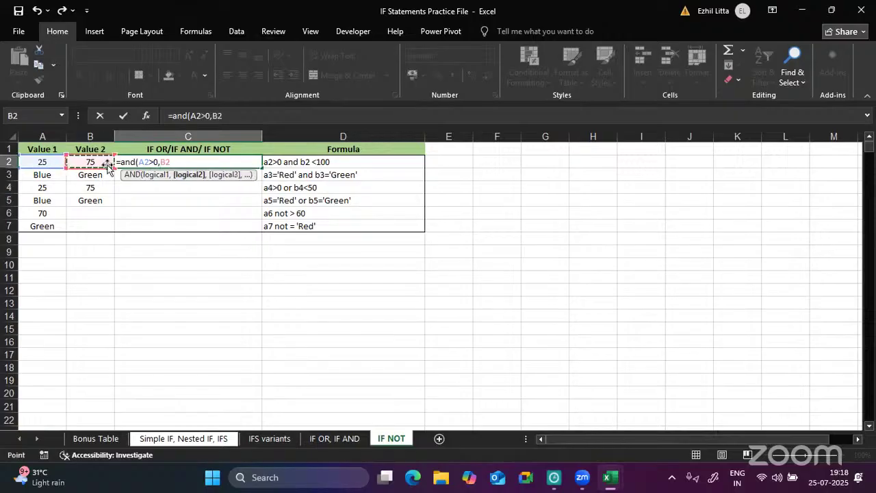
type("<100)")
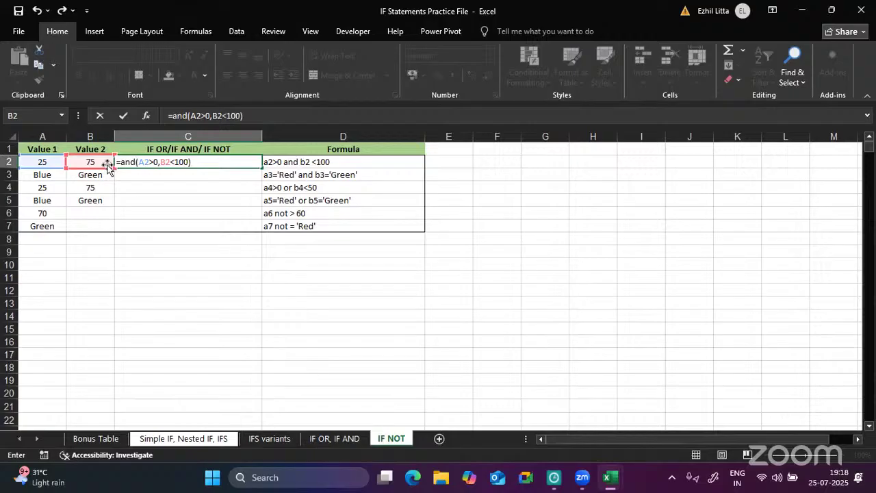
key("Return")
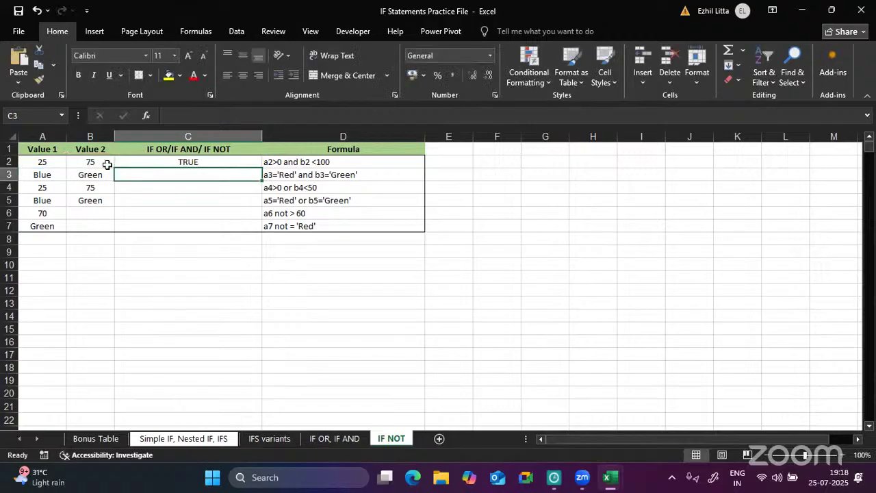
double_click(175, 162)
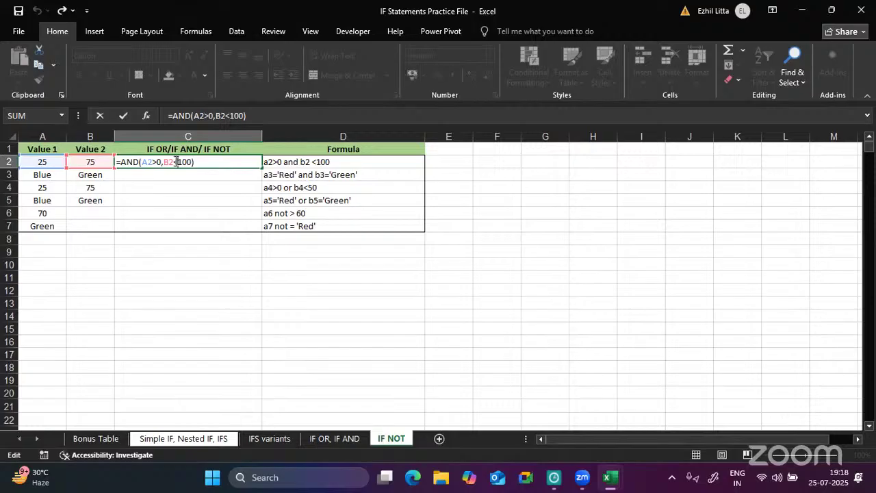
key("Return")
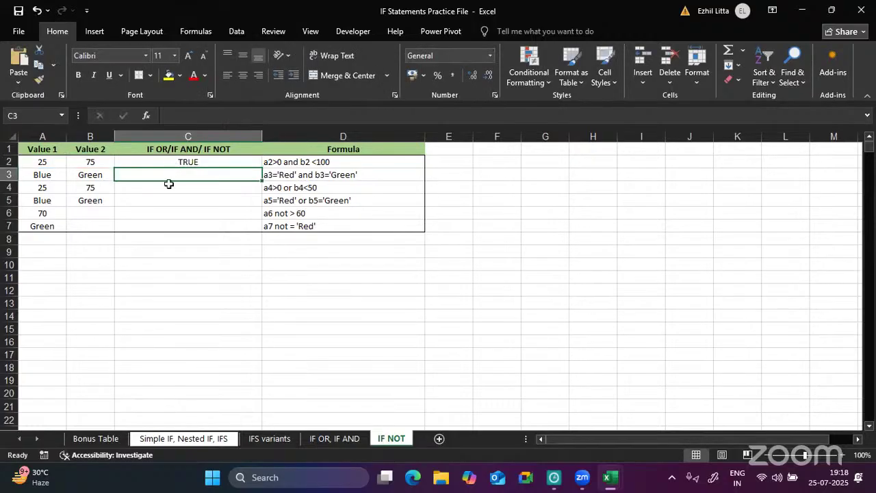
- Begin an AND formula in cell C3 whose first condition tests A3 for equality
type("=and")
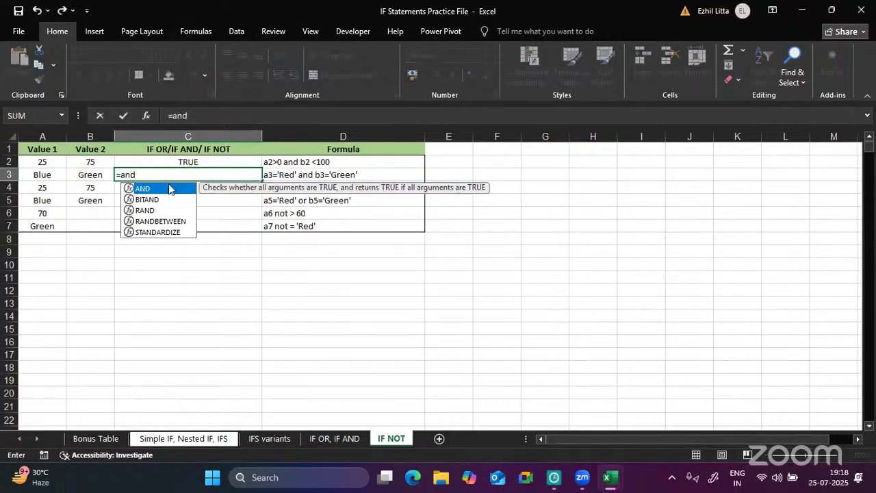
type("(")
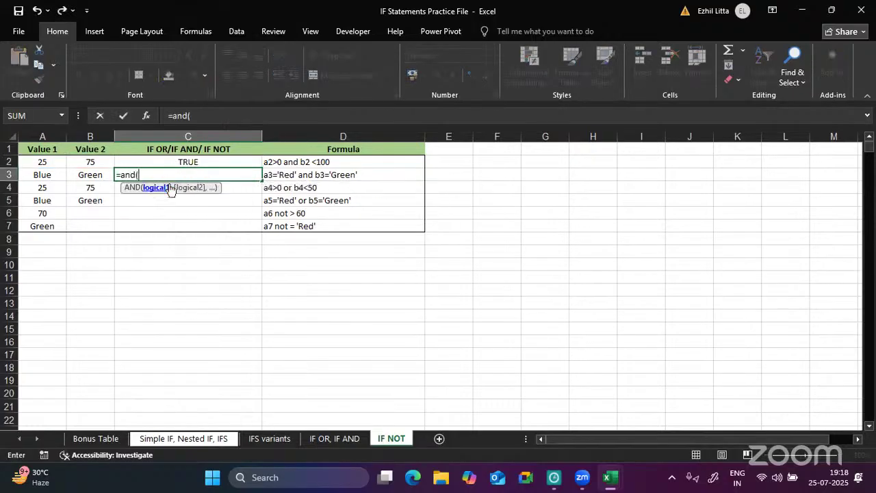
left_click(51, 176)
type("=")
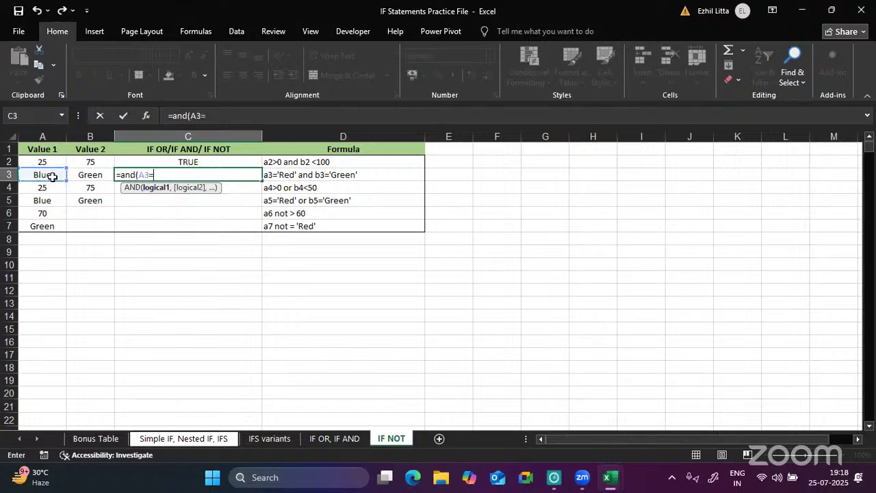
- Complete the AND formula in cell C3 with the conditions A3="Red" and B3="Green"
type("\"Red\",")
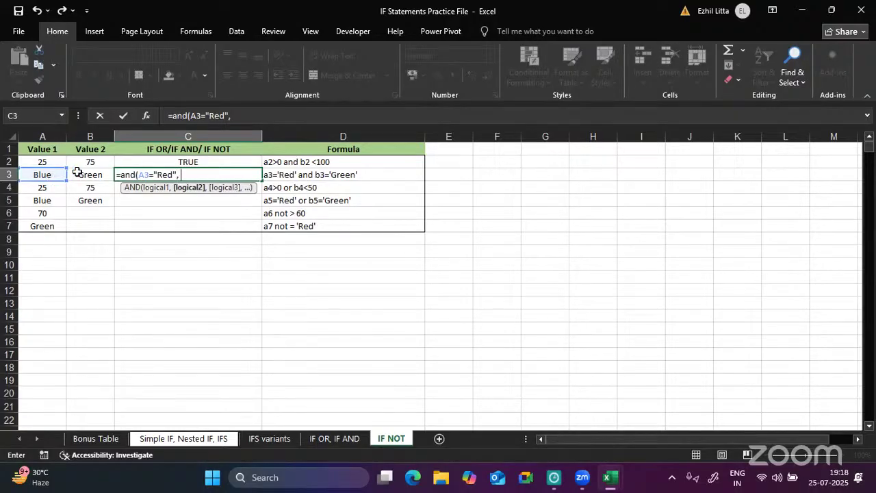
left_click(76, 172)
type("+")
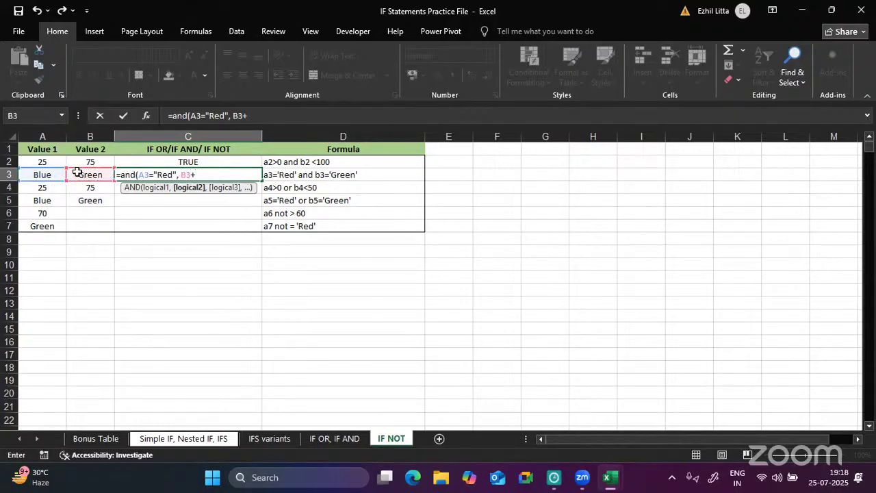
type("=\"Green\")")
key("Return")
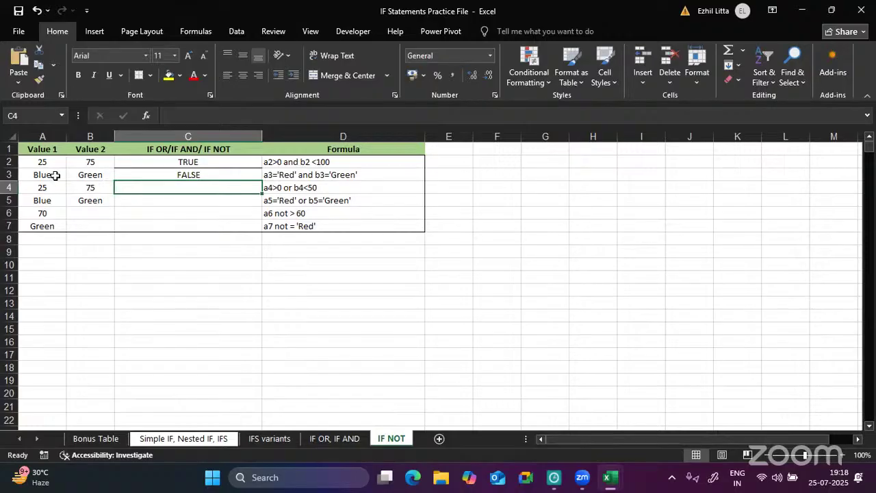
- Examine the AND formulas in cells C2 and C3 and the cells they reference, leaving both formulas as they are
double_click(116, 174)
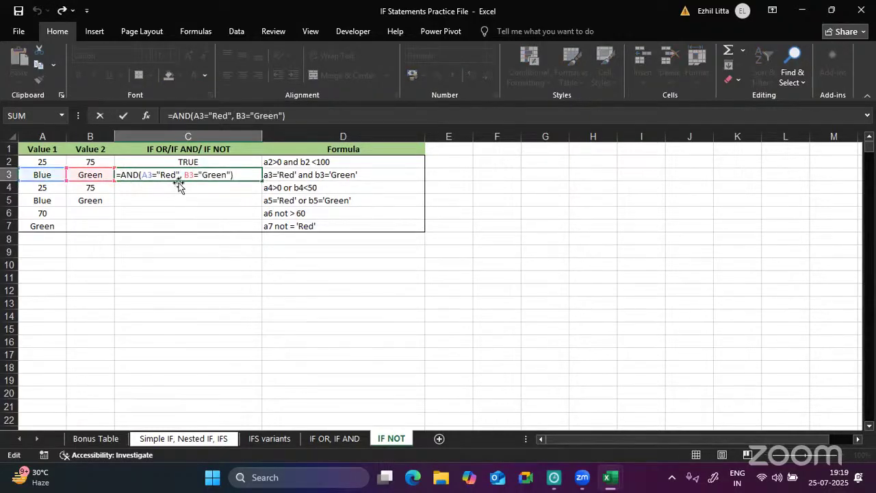
key("Return")
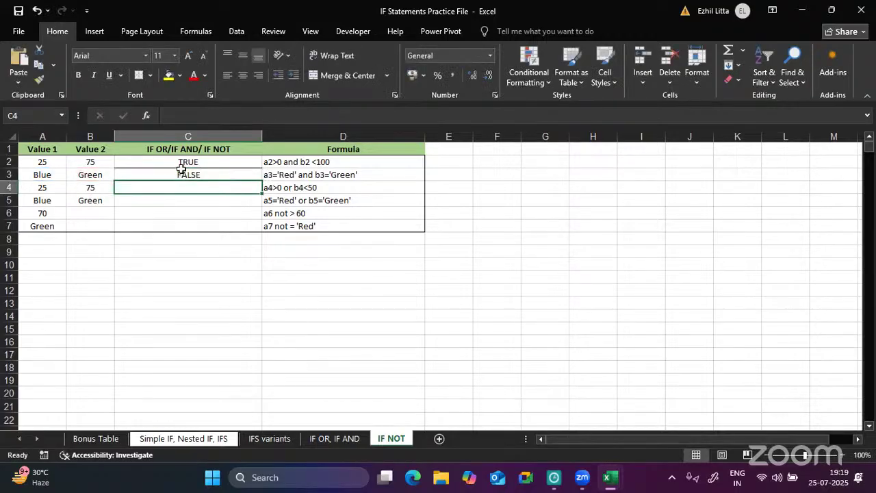
left_click(180, 165)
left_click(182, 172)
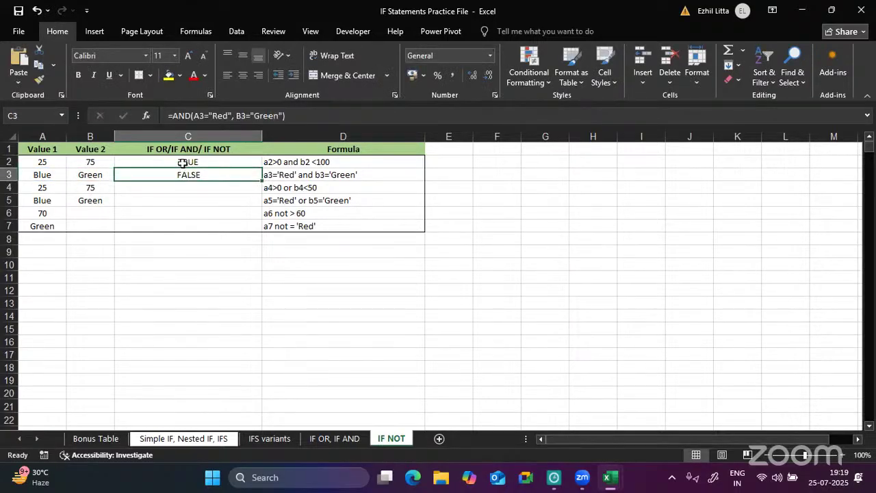
left_click(182, 163)
double_click(184, 162)
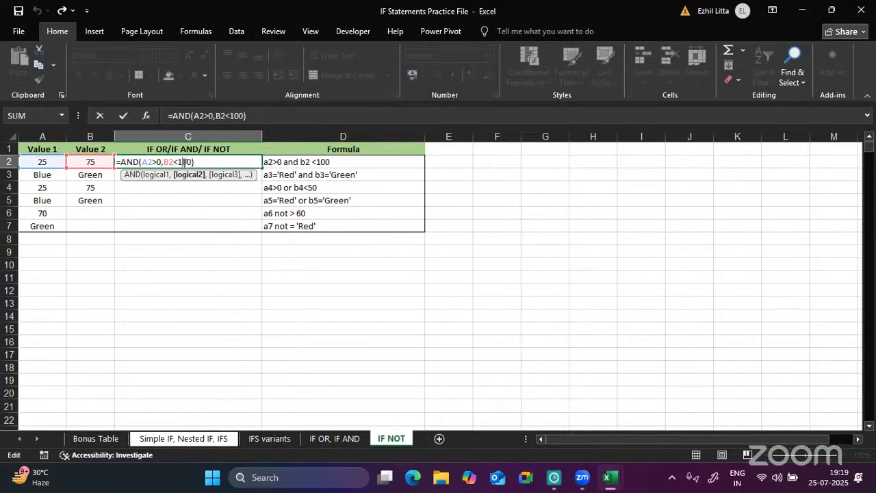
key("Return")
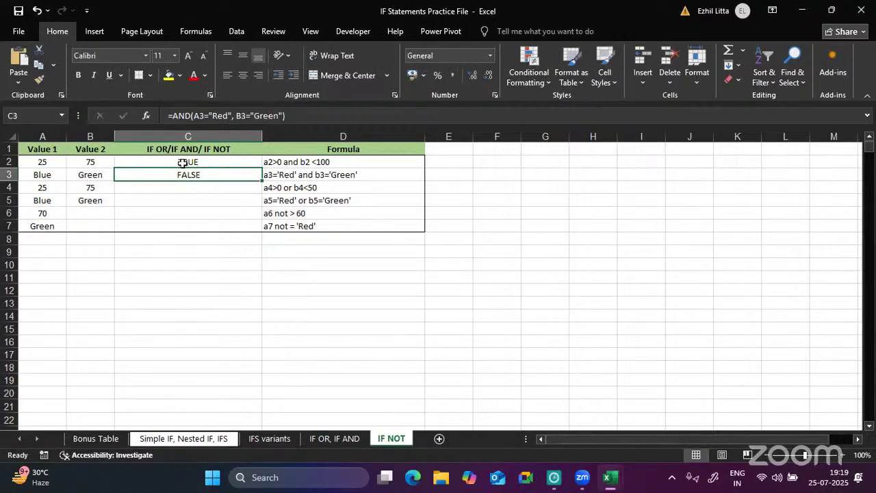
double_click(182, 174)
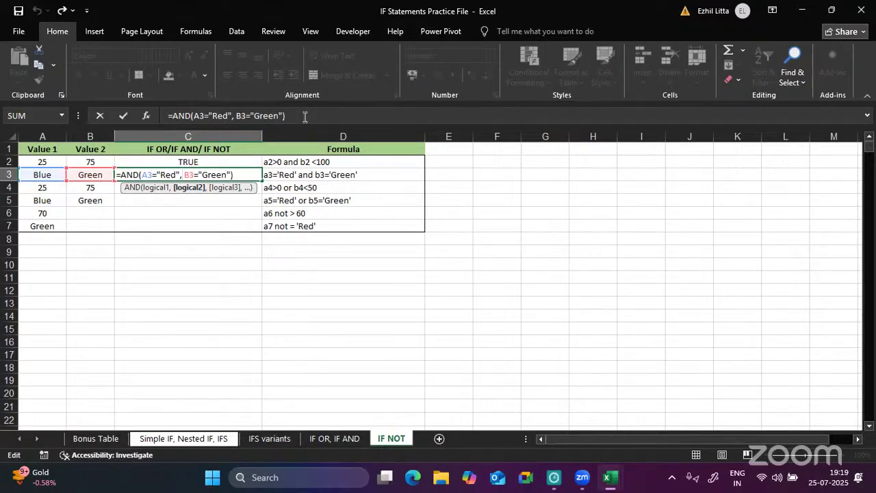
key("Return")
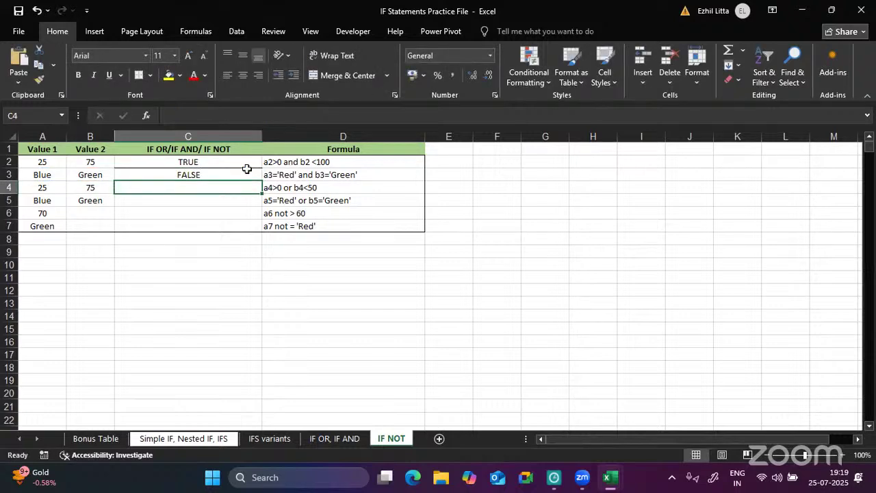
- Enter the formula =OR(A4>0,B4<50) in cell C4 and review its references
type("=")
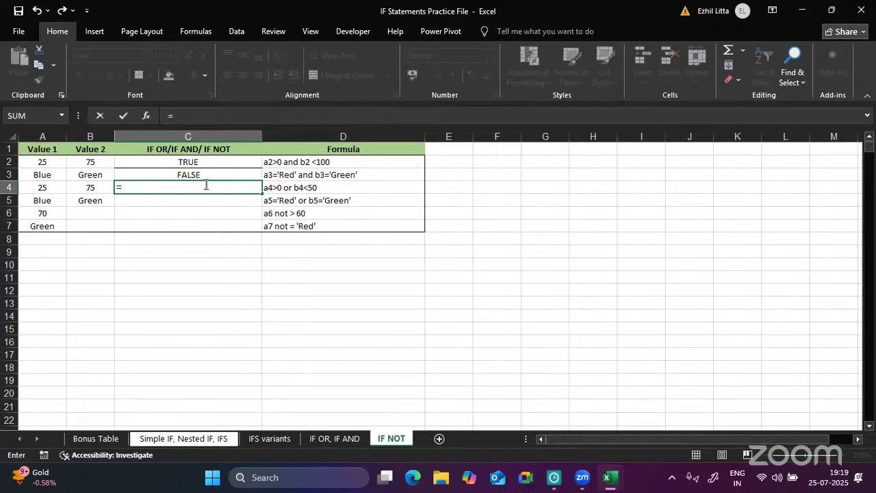
type("or(")
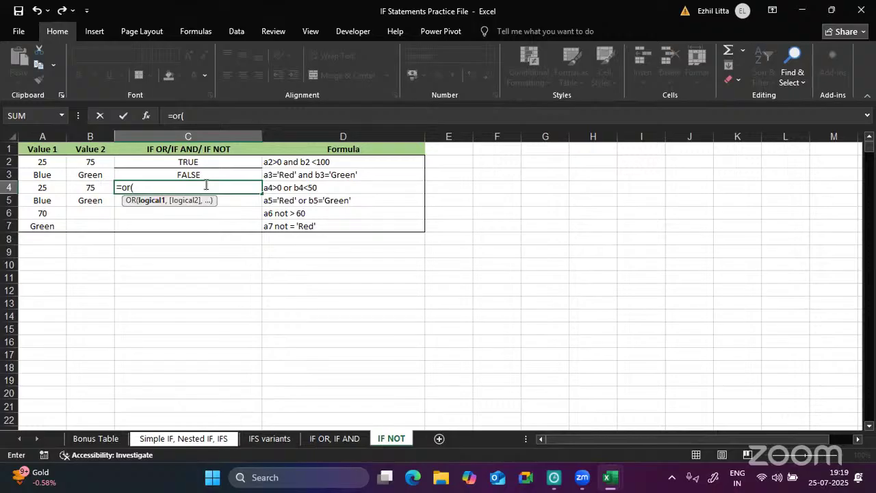
left_click(55, 189)
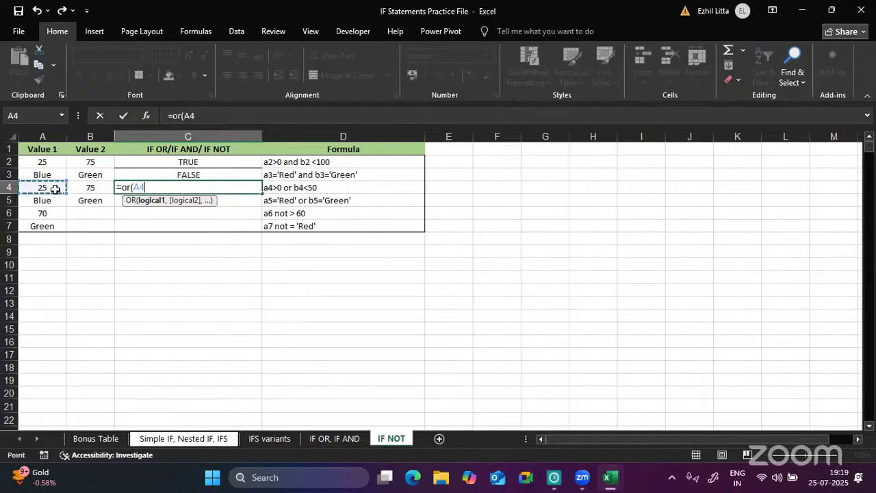
type(">0,")
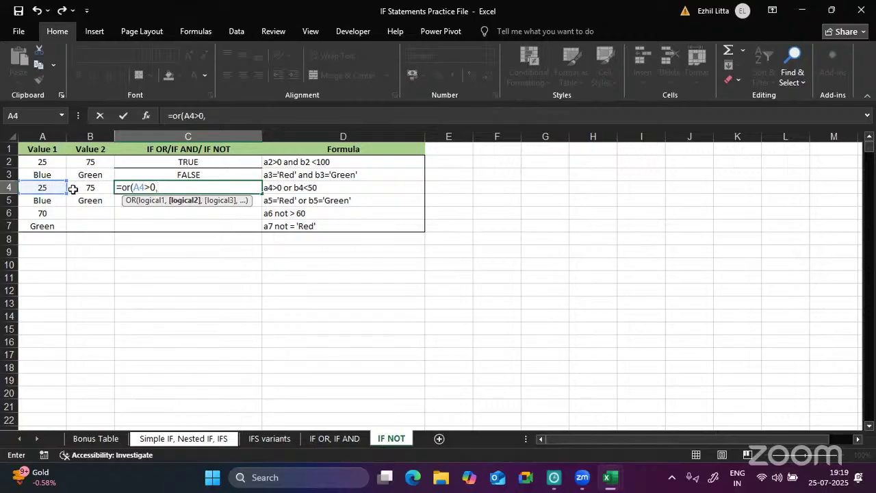
left_click(87, 191)
type("<")
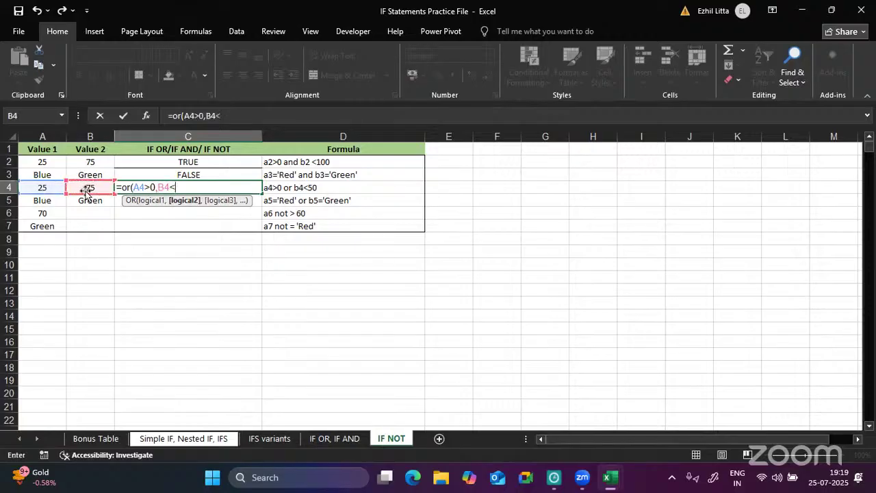
type("50)")
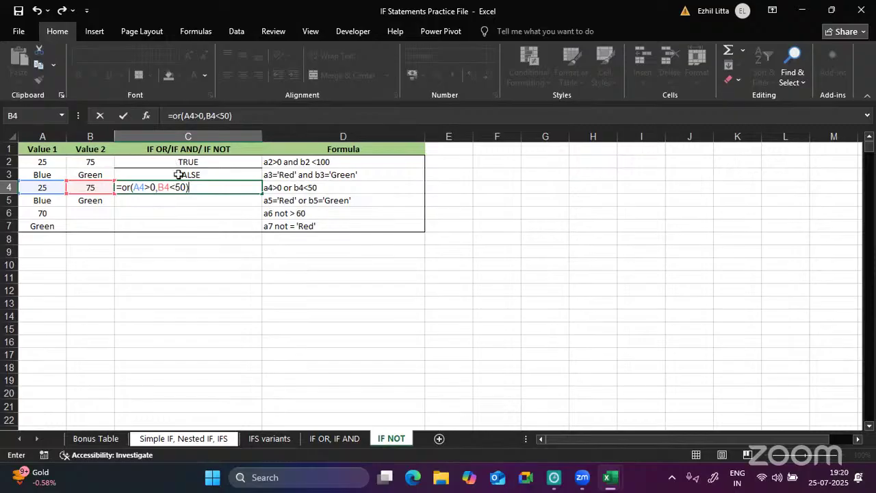
key("Return")
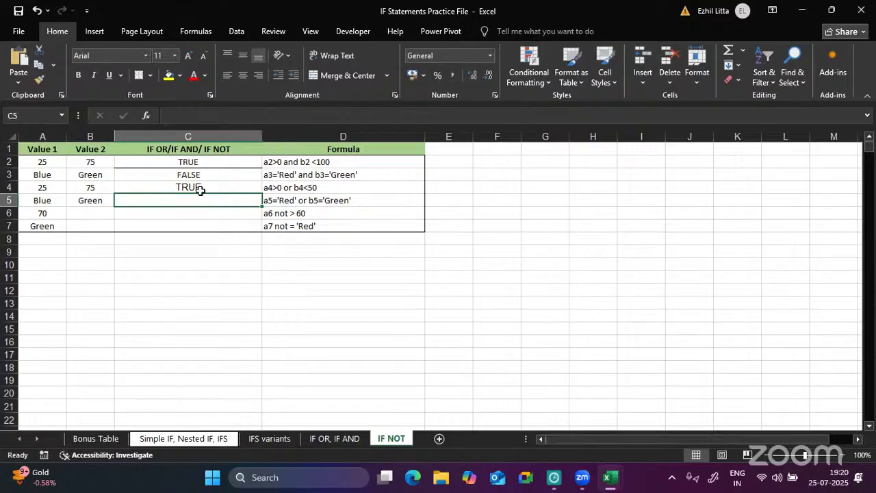
double_click(203, 189)
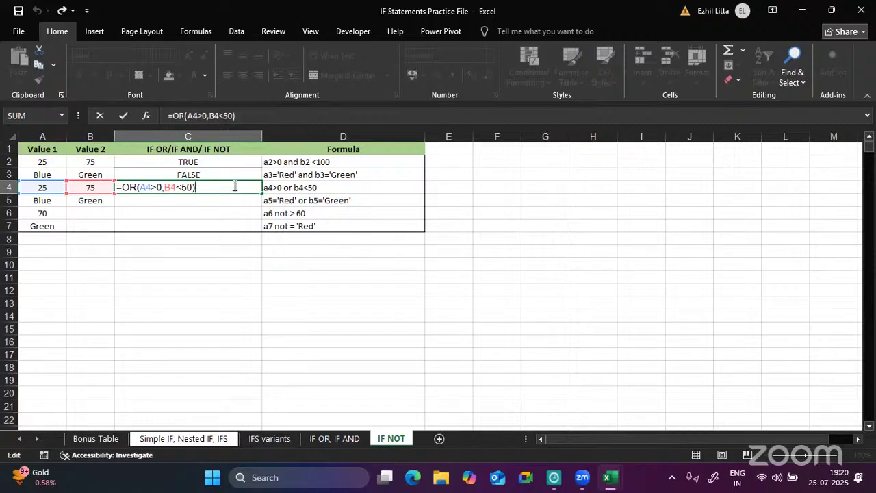
key("Return")
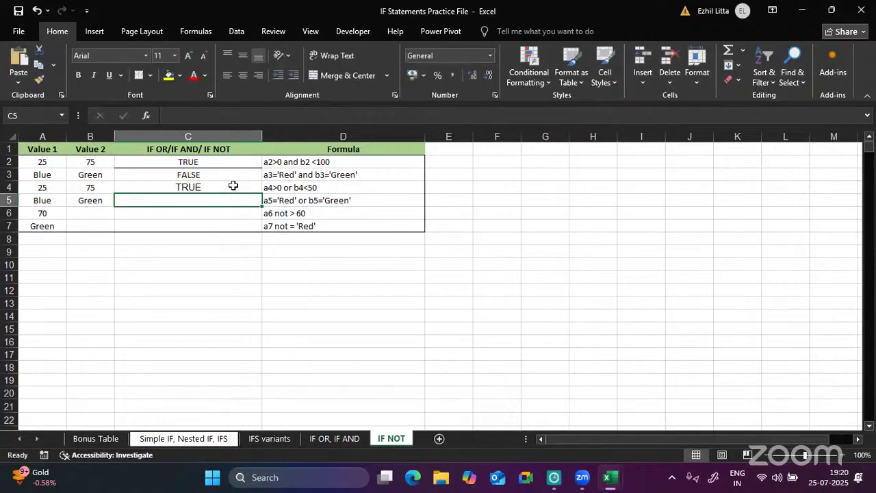
- Enter the formula =OR(A5="red",B5="Green") in cell C5 and review its references
type("=")
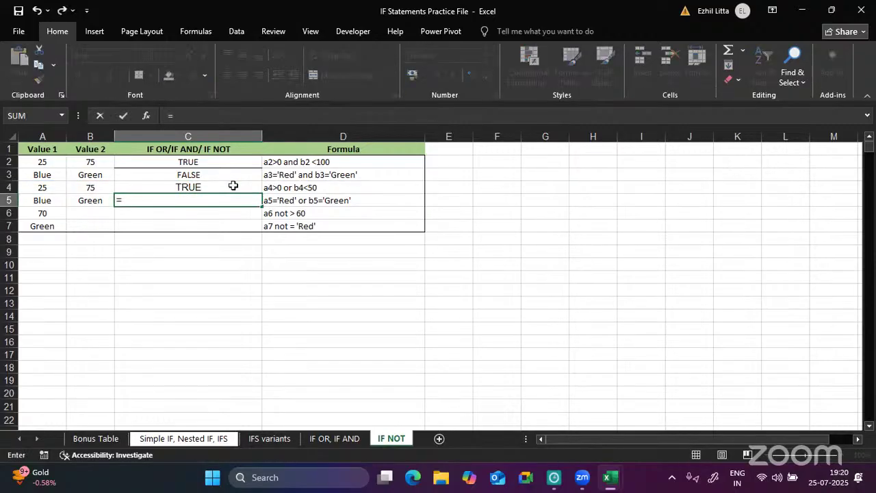
type("or(")
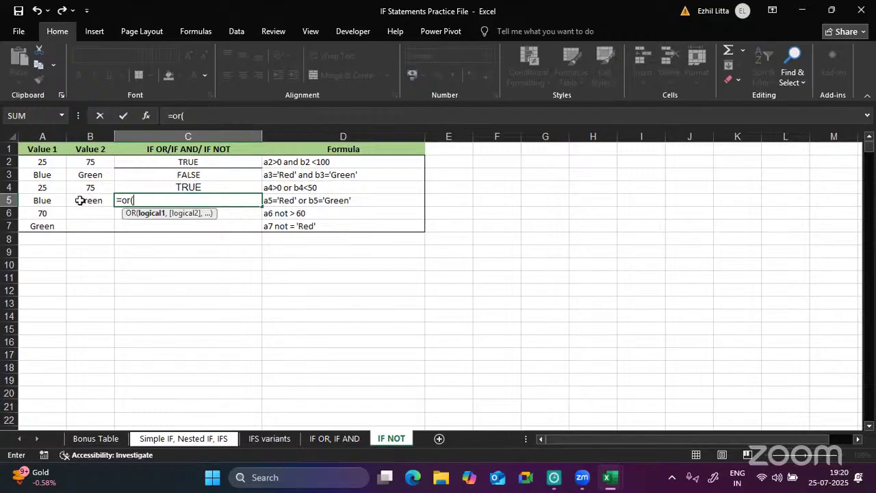
left_click(58, 200)
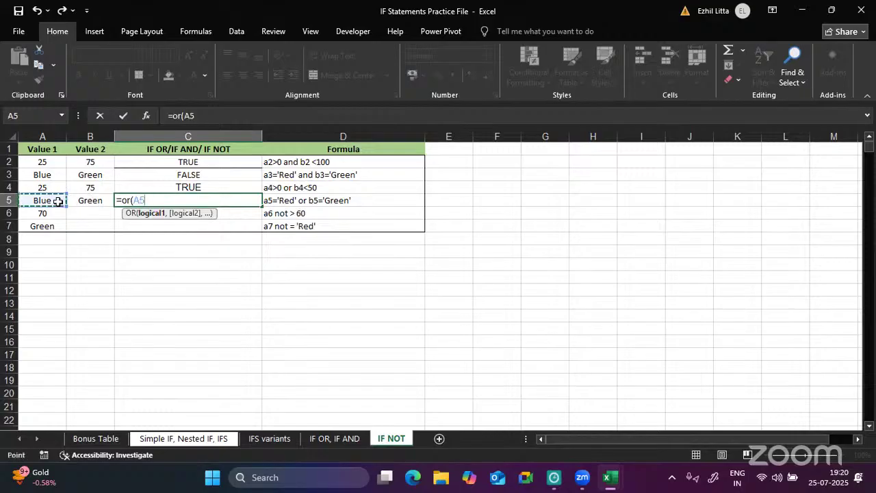
type("=\"red")
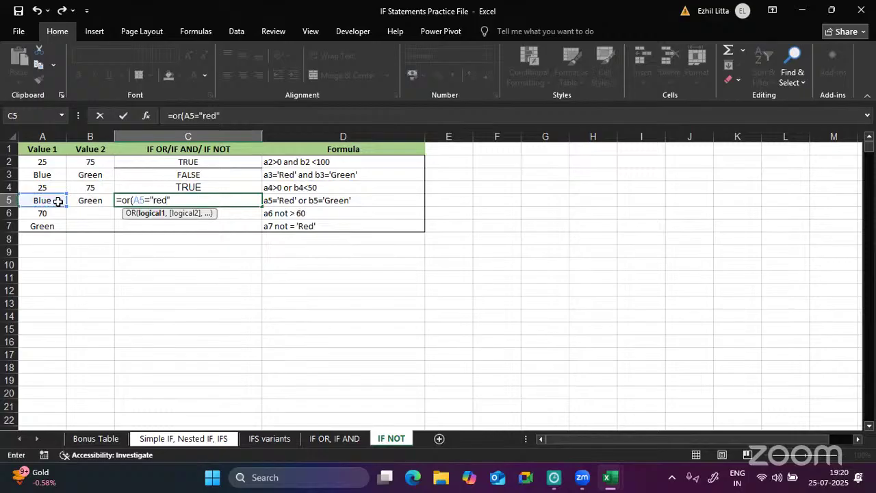
type("\",")
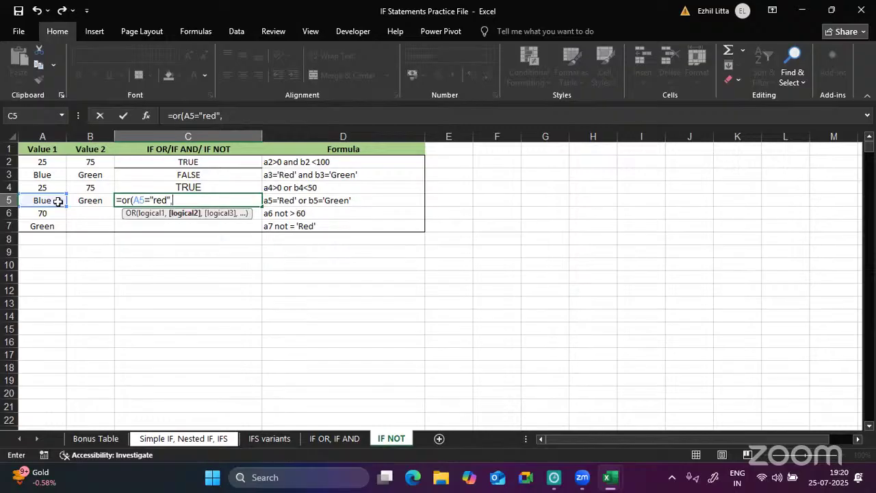
left_click(78, 200)
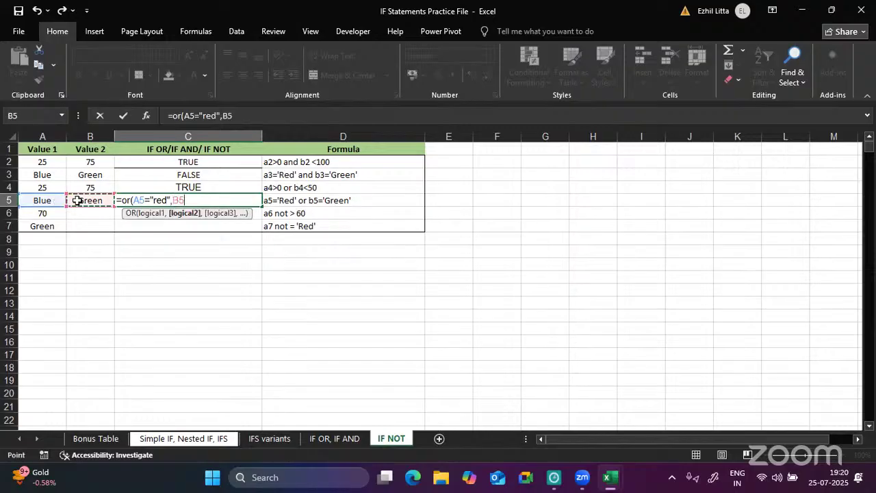
type("=\"g")
key("BackSpace")
type("ee")
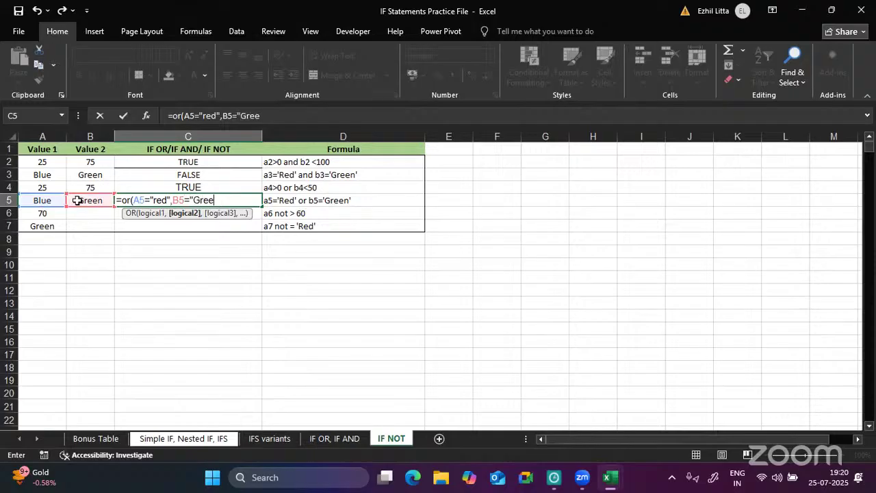
type("n\")")
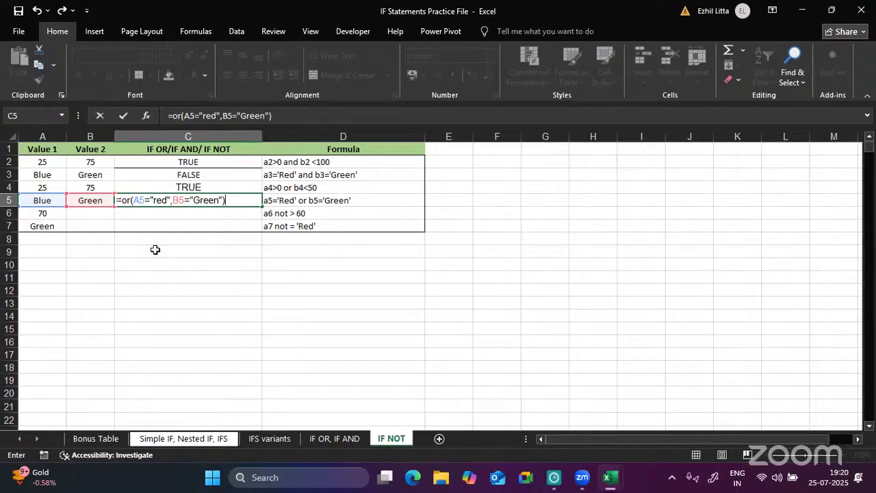
key("Return")
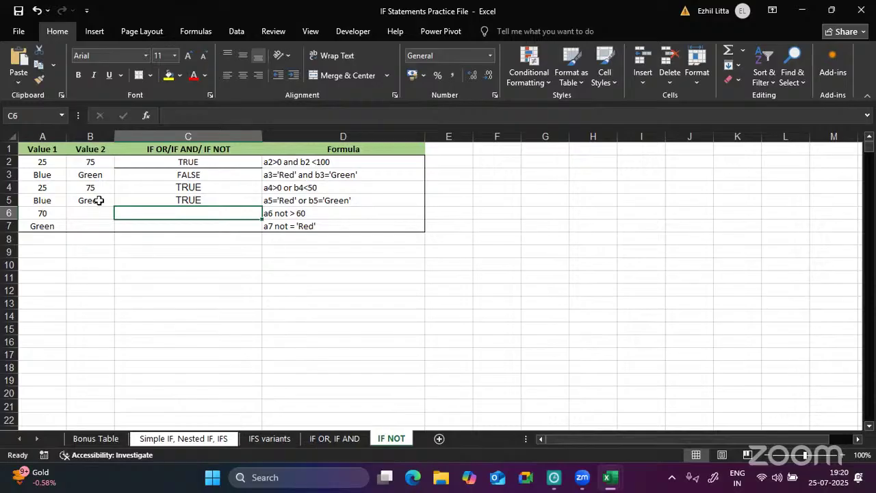
double_click(198, 198)
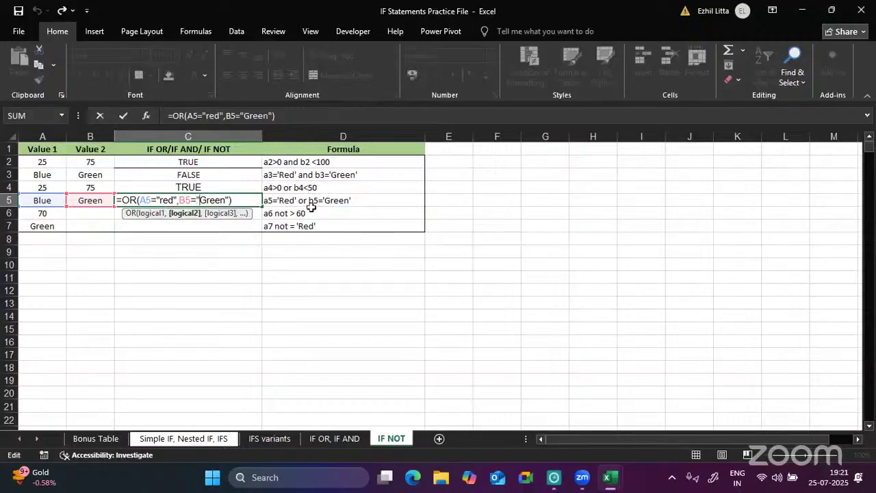
key("Return")
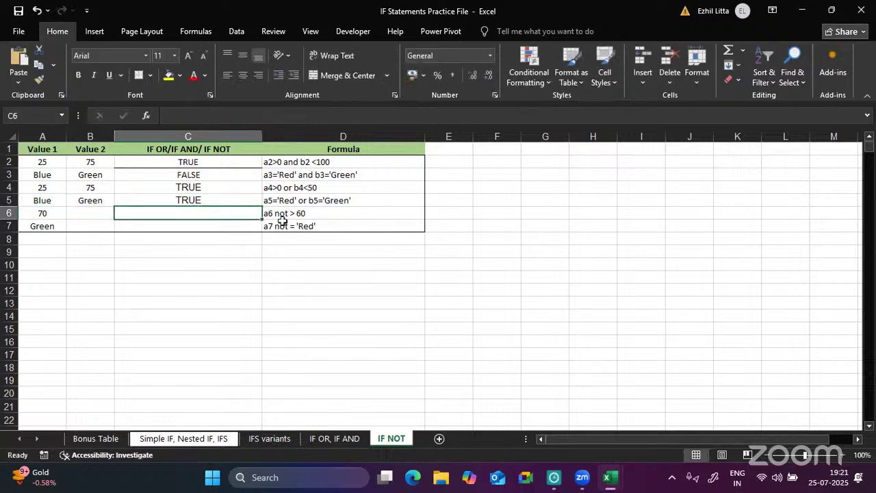
- Enter the formula =NOT(A6>60) in cell C6 to negate the greater-than-60 test
type("=not(")
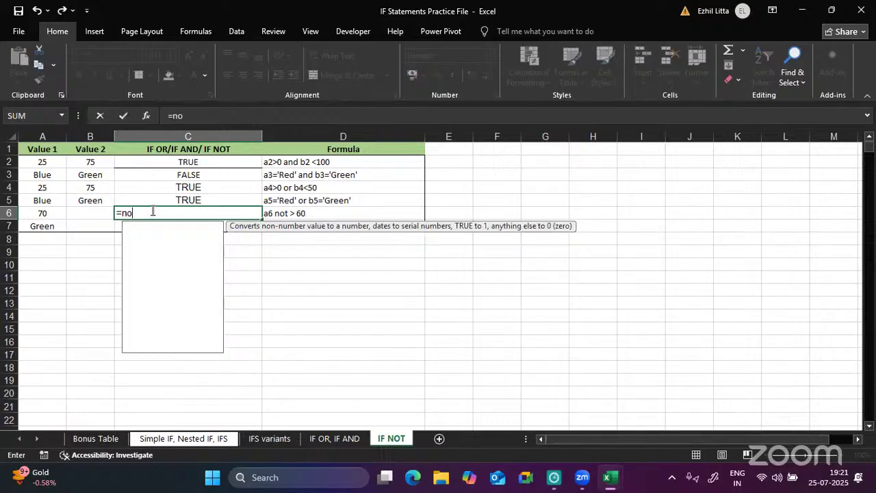
left_click(53, 216)
type(">60")
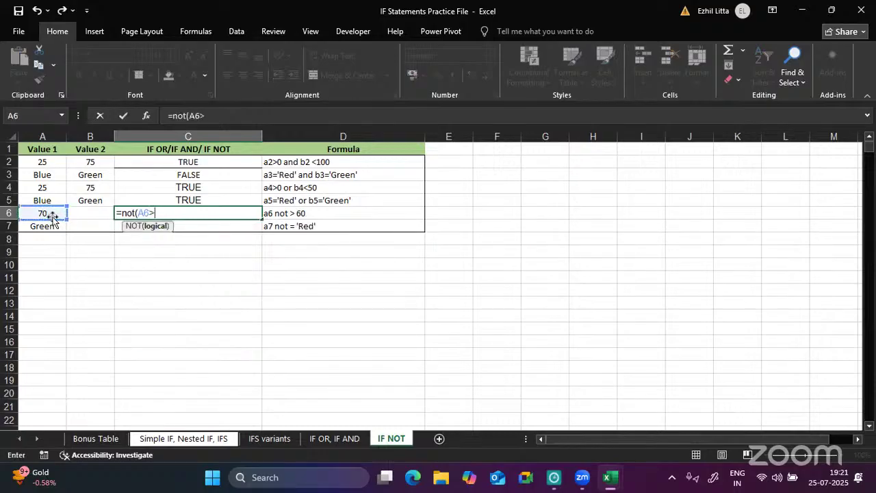
type(")")
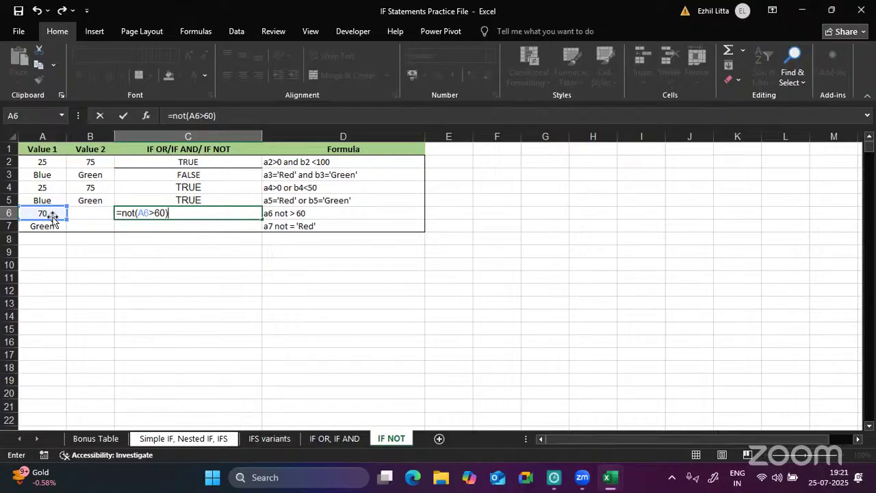
key("Return")
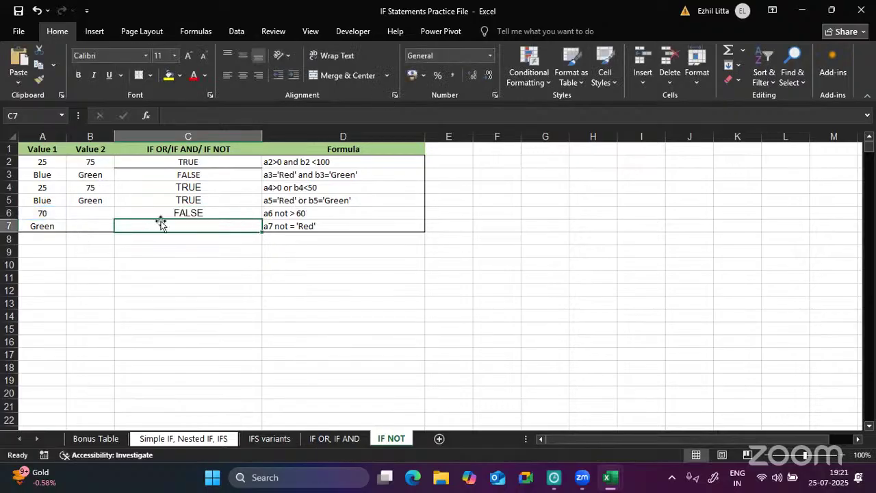
- Enter the formula =NOT(A7="Red") in cell C7 and review its reference
type("=")
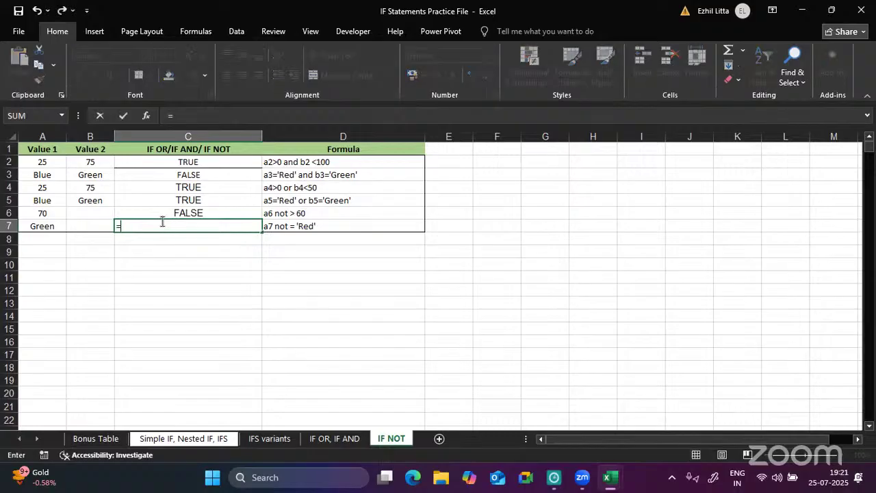
type("not(")
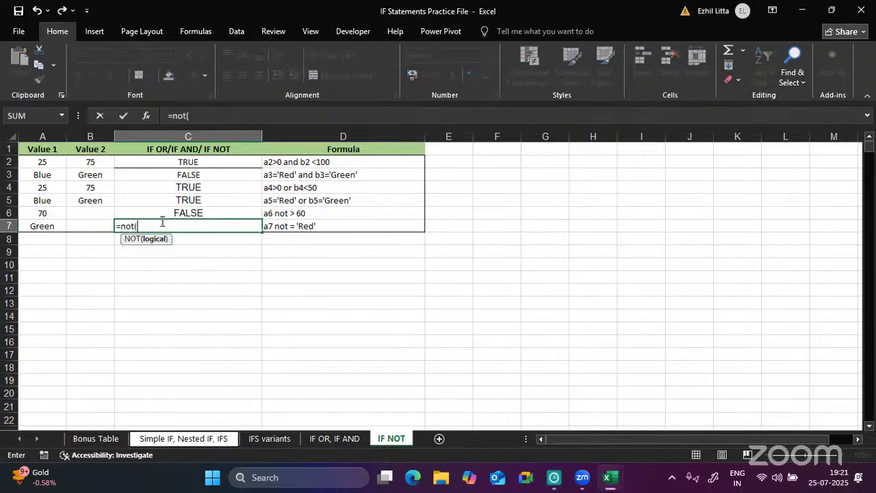
left_click(60, 226)
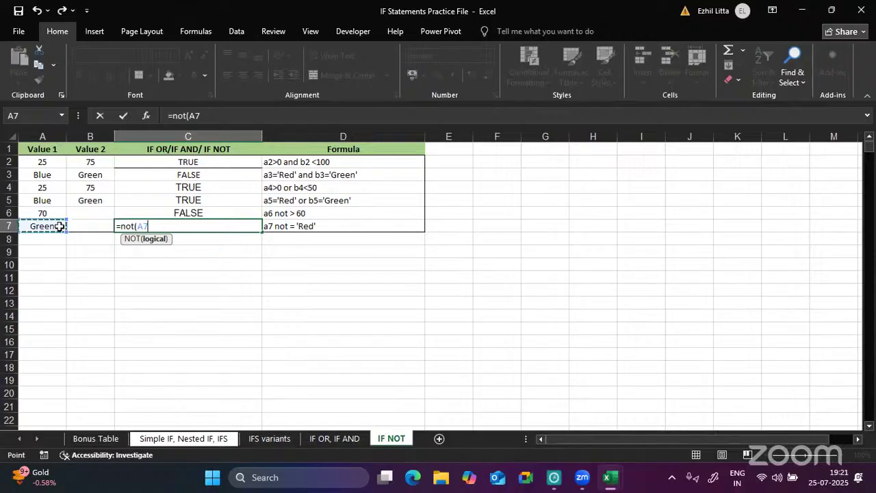
type("=\"Red\")")
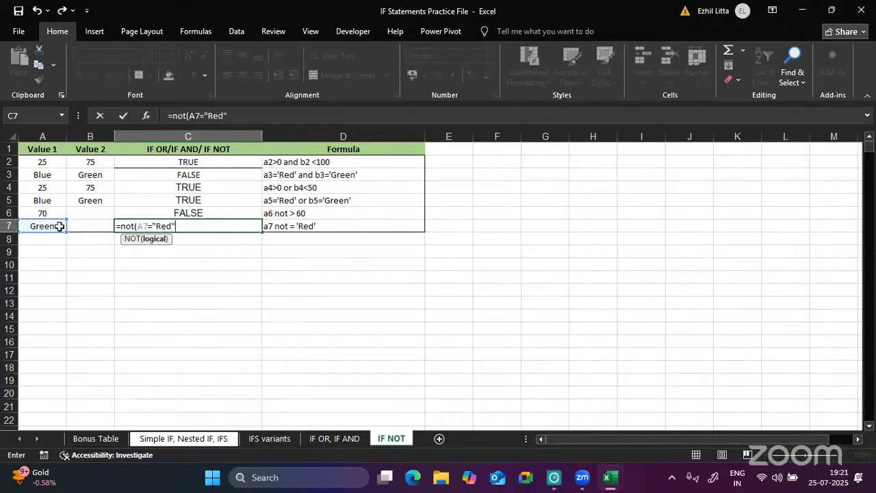
key("Return")
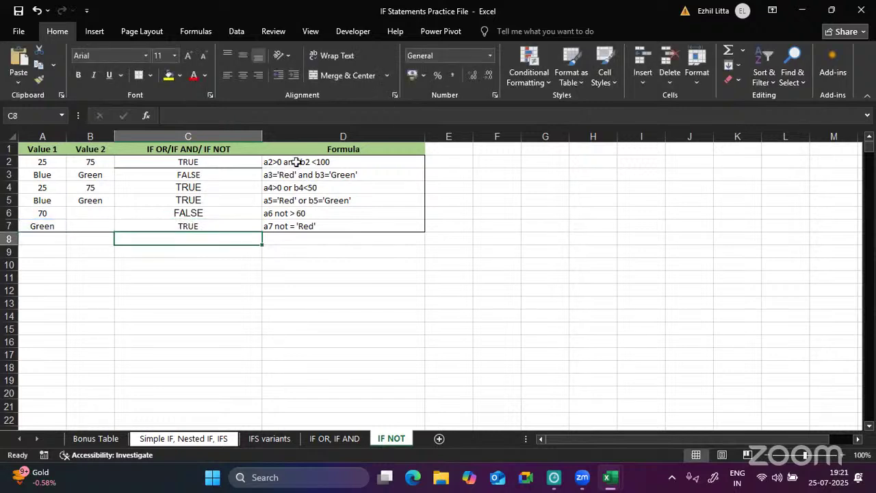
left_click(190, 225)
double_click(189, 224)
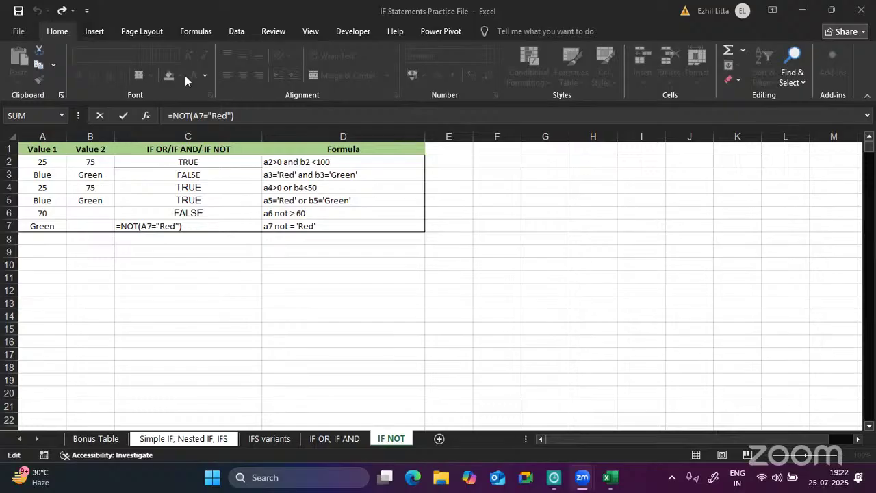
- Review the Simple IF, IFS variants, IF OR/IF AND and IF NOT practice sheets as a recap of the conditional functions
left_click(209, 442)
left_click(209, 442)
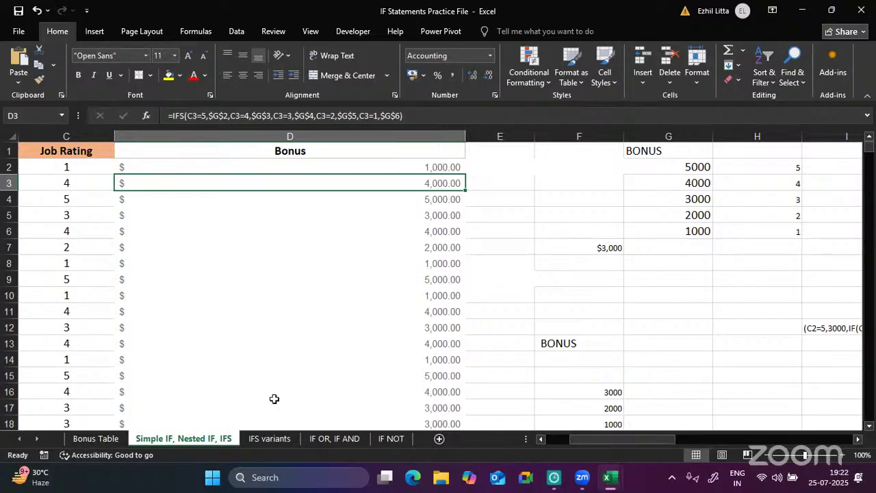
left_click(263, 439)
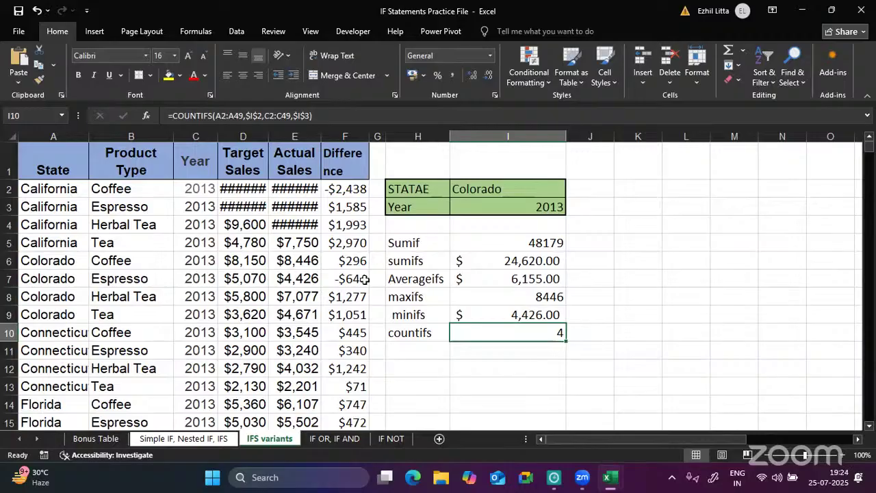
left_click(332, 438)
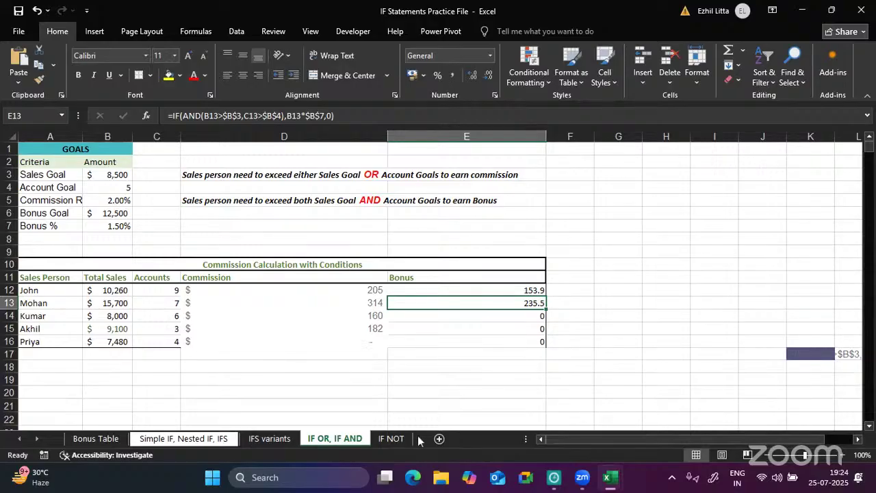
left_click(396, 440)
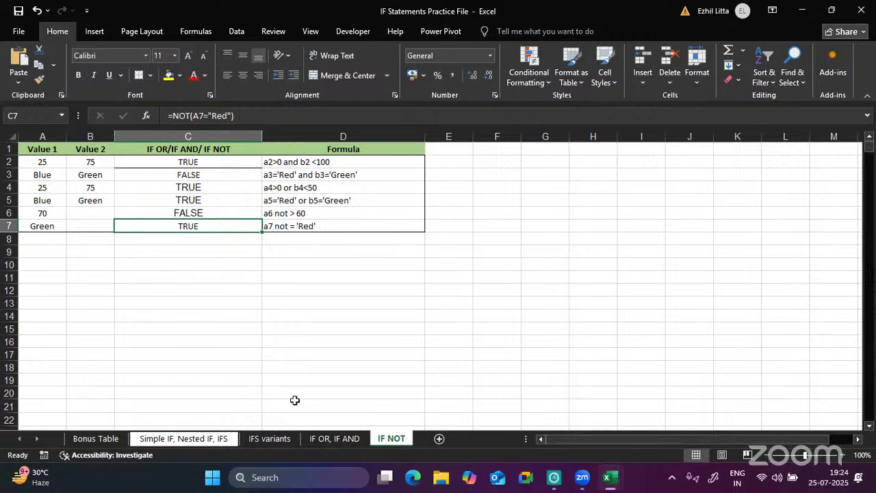
left_click(212, 438)
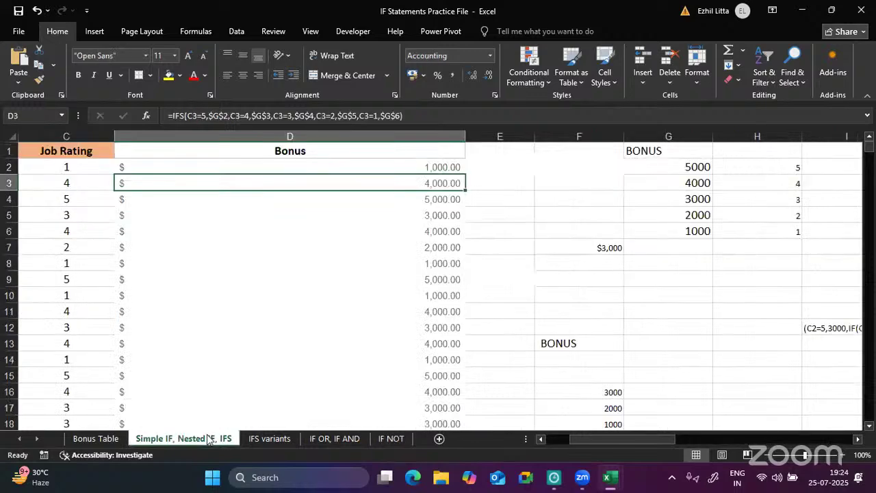
- Clear the function labels and their results in H5:I10 on the IFS variants sheet
left_click(261, 437)
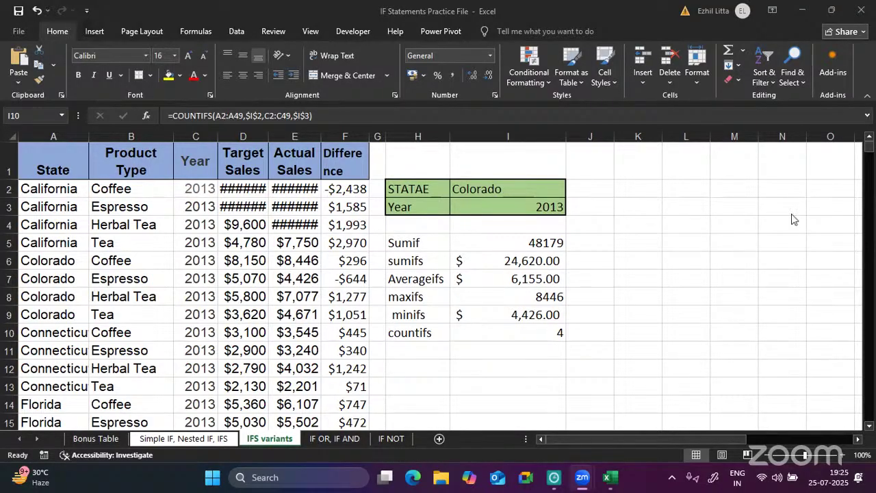
left_click(437, 253)
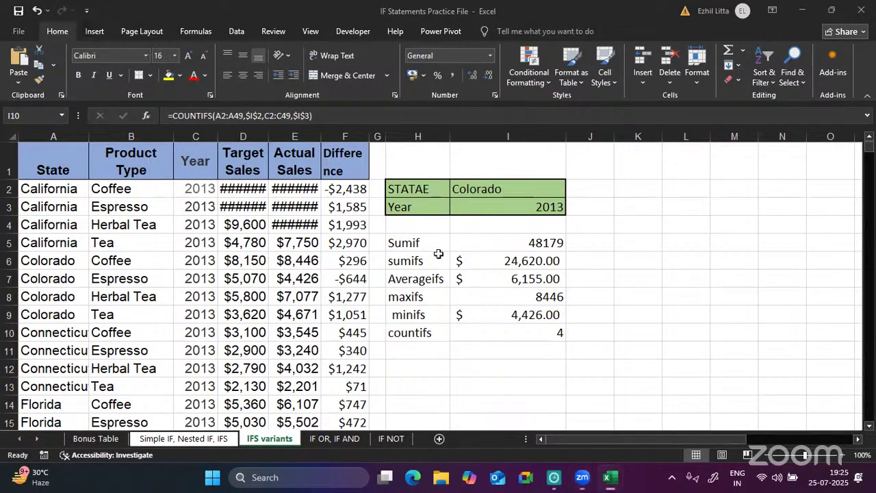
left_click_drag(423, 243, 539, 331)
key("Delete")
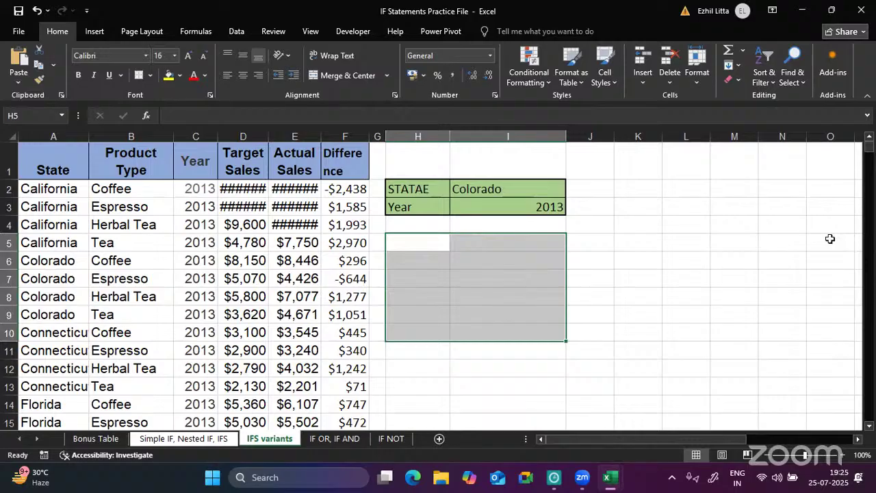
- Handwrite the notes "list function" and "database function" above the green state and year table, separated by a slash
left_click(406, 149)
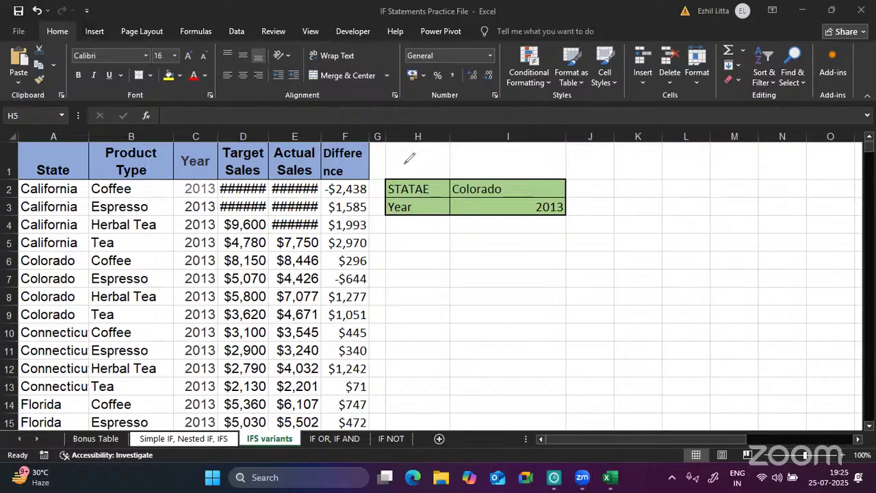
mouse_move(410, 168)
left_mouse_down()
mouse_move(436, 148)
mouse_move(462, 163)
mouse_move(522, 145)
mouse_move(540, 152)
mouse_move(567, 136)
mouse_move(564, 175)
left_mouse_up()
mouse_move(590, 147)
left_mouse_down()
mouse_move(580, 157)
mouse_move(656, 140)
mouse_move(695, 151)
mouse_move(730, 143)
mouse_move(723, 158)
mouse_move(731, 148)
mouse_move(742, 156)
mouse_move(786, 143)
mouse_move(813, 146)
mouse_move(794, 134)
mouse_move(817, 141)
left_mouse_up()
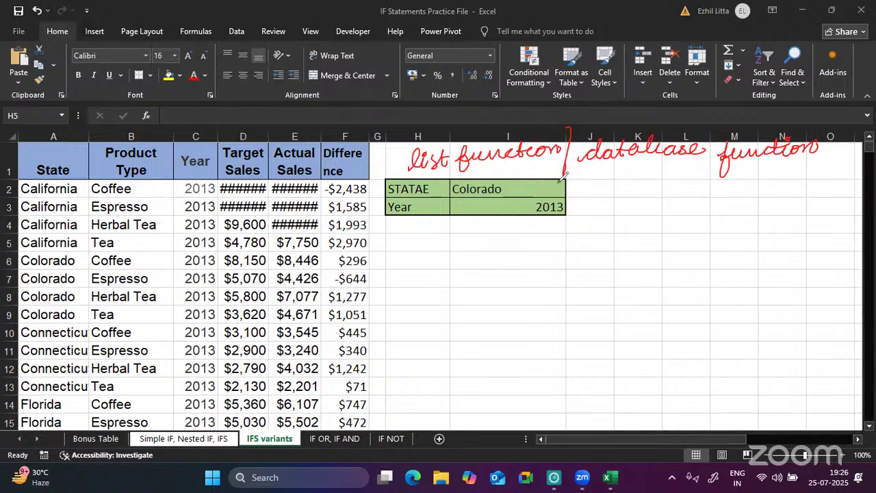
mouse_move(609, 169)
left_mouse_down()
mouse_move(599, 182)
mouse_move(644, 176)
left_mouse_up()
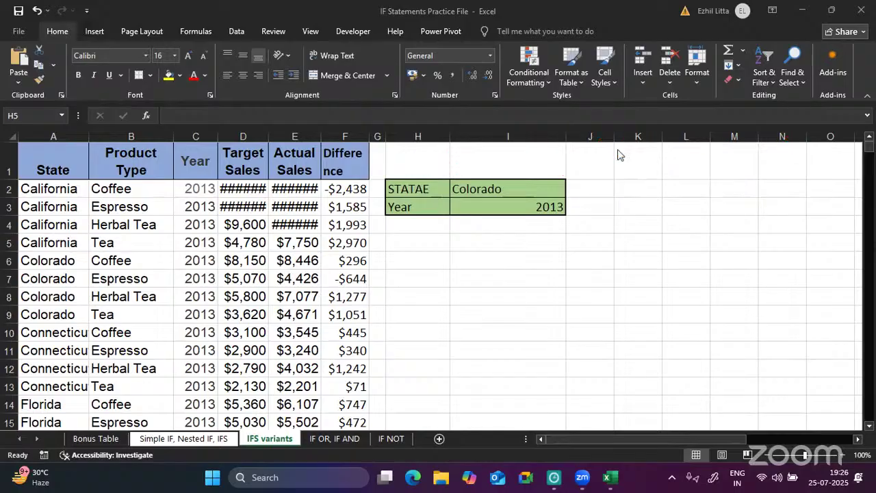
- Copy the State, Product Type and Year headers from the sales table into cells K5, L5 and M5
left_click(72, 153)
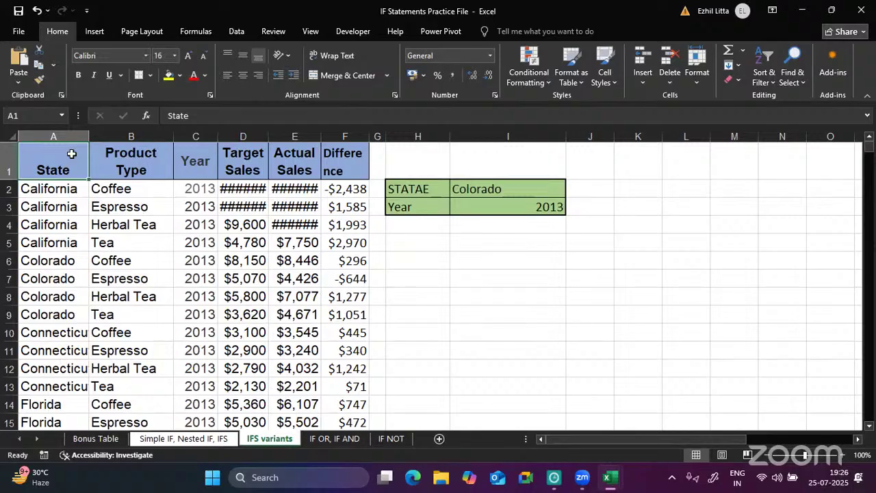
key("ctrl+c")
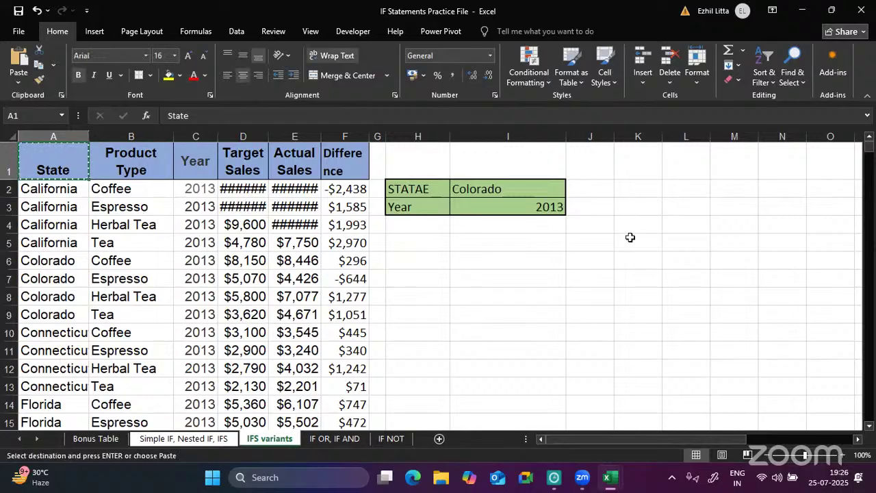
left_click(630, 237)
key("ctrl+v")
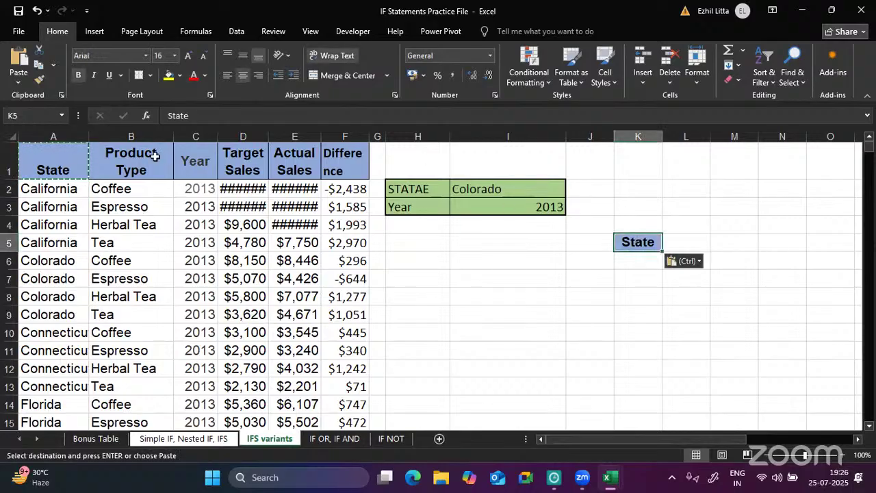
left_click(156, 156)
key("ctrl+c")
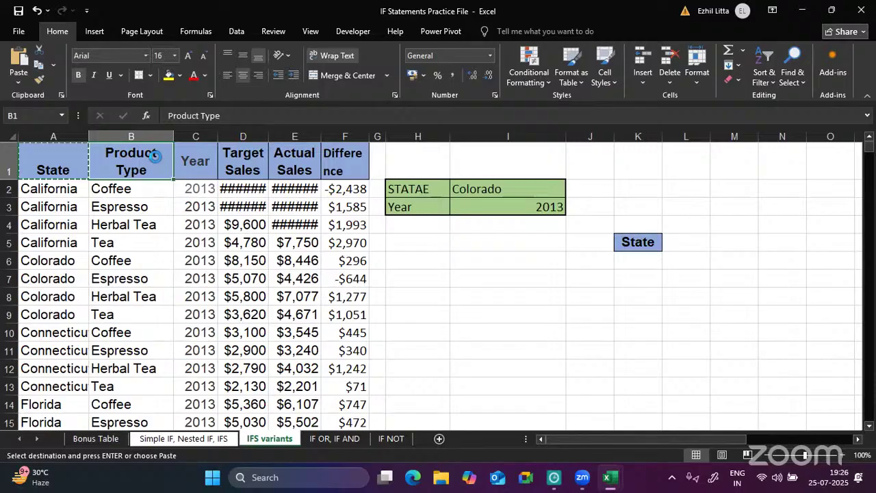
left_click(690, 240)
key("ctrl+v")
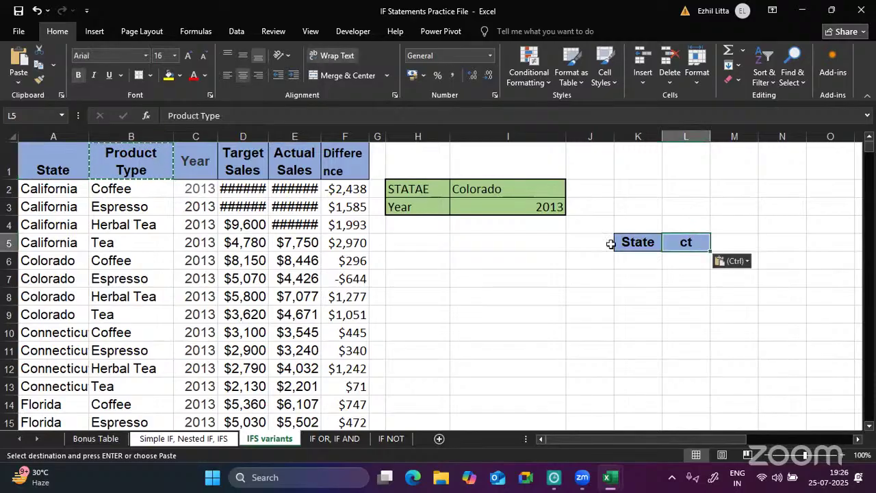
left_click(196, 159)
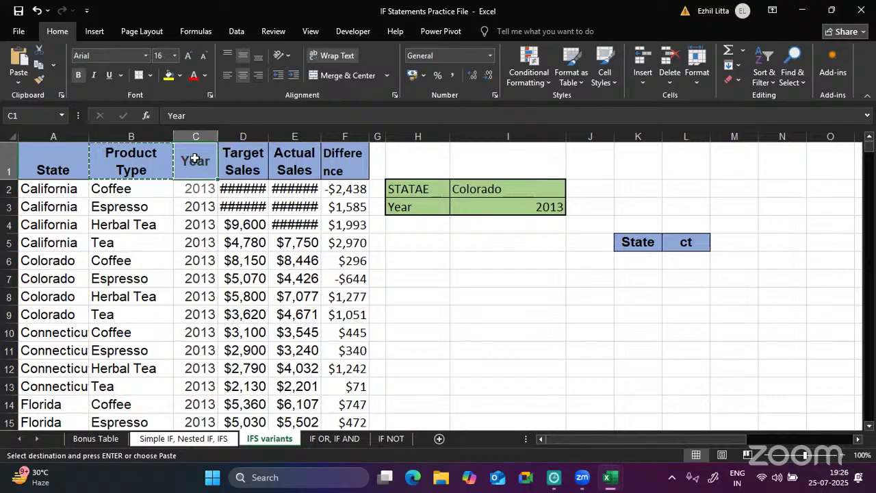
key("ctrl+c")
left_click(722, 241)
key("ctrl+v")
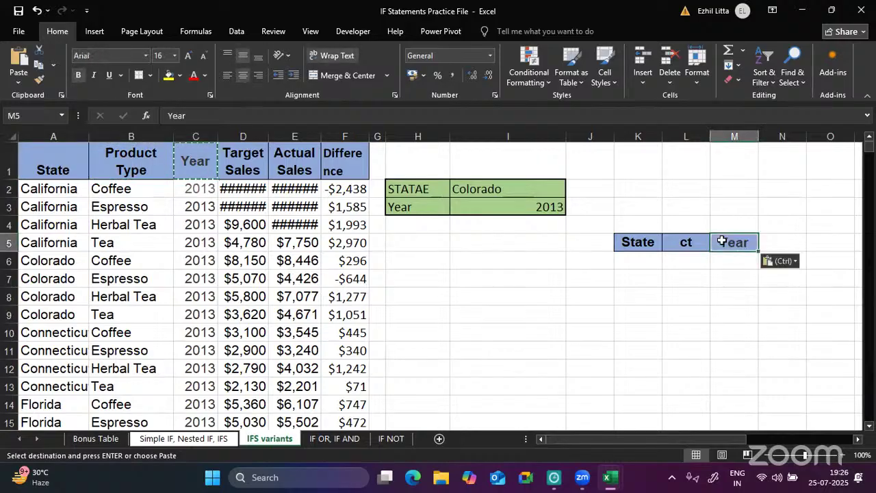
- Copy the Actual Sales and Difference headers from the sales table into cells N5 and O5
left_click(277, 167)
key("Escape")
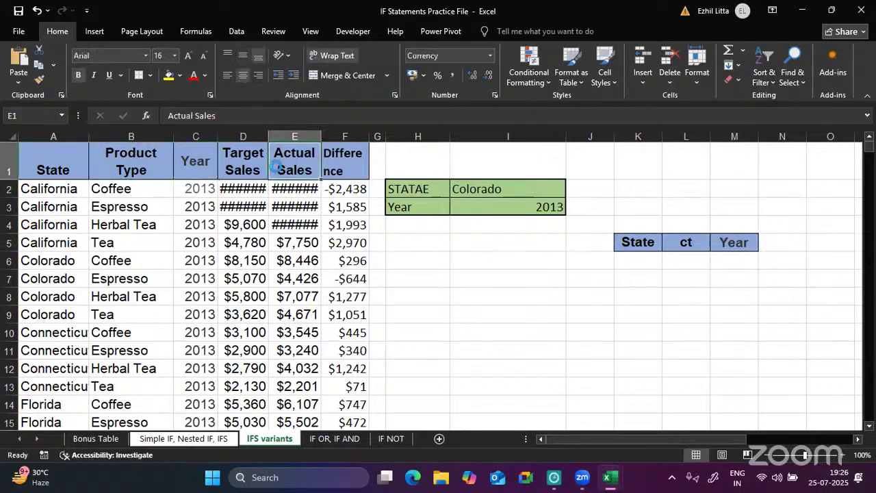
key("ctrl+c")
left_click(776, 244)
key("ctrl+v")
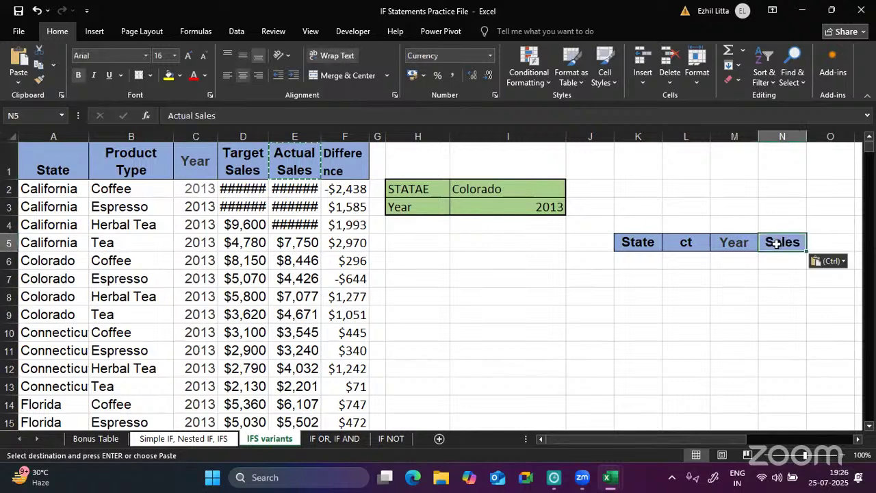
left_click(359, 169)
key("Escape")
key("ctrl+c")
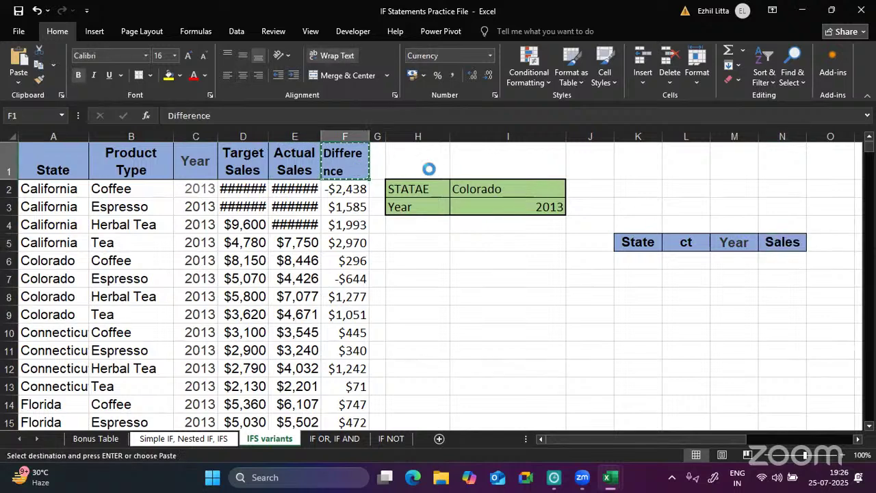
left_click(809, 236)
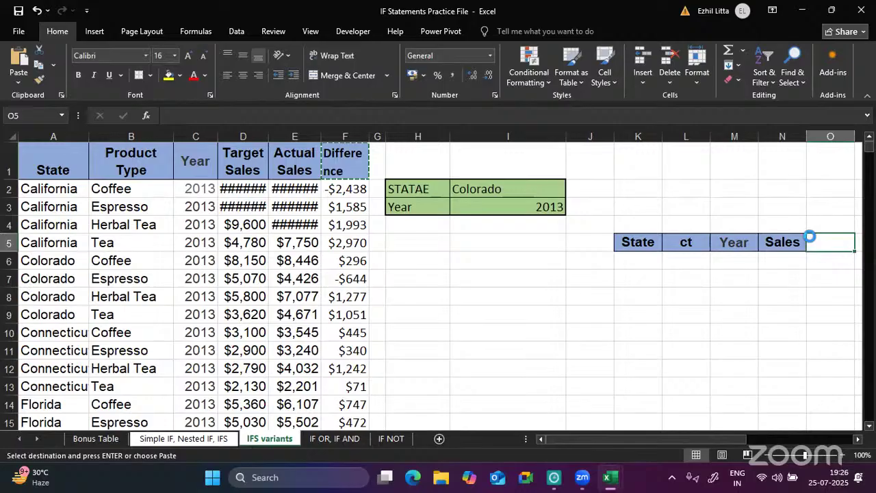
key("ctrl+v")
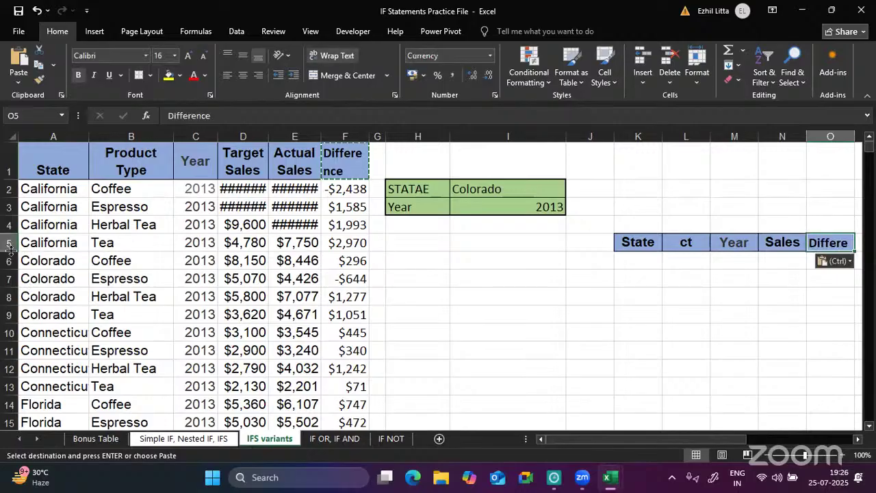
- Increase the height of row 5 and adjust the widths of columns K and L so the copied headers fit
left_click_drag(9, 250, 10, 277)
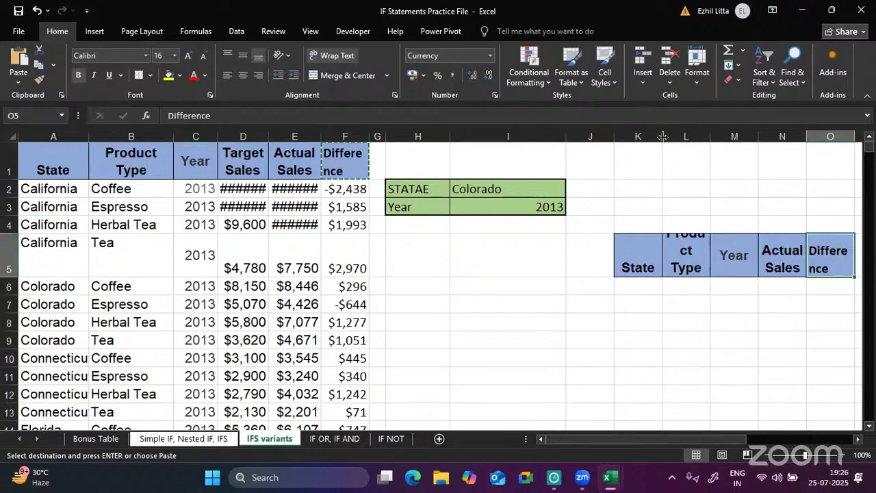
left_click_drag(662, 136, 590, 138)
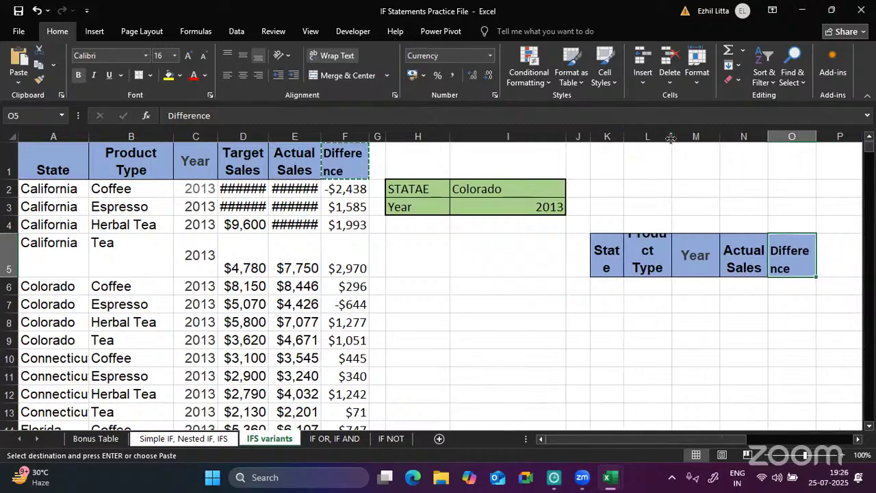
left_click_drag(674, 138, 697, 137)
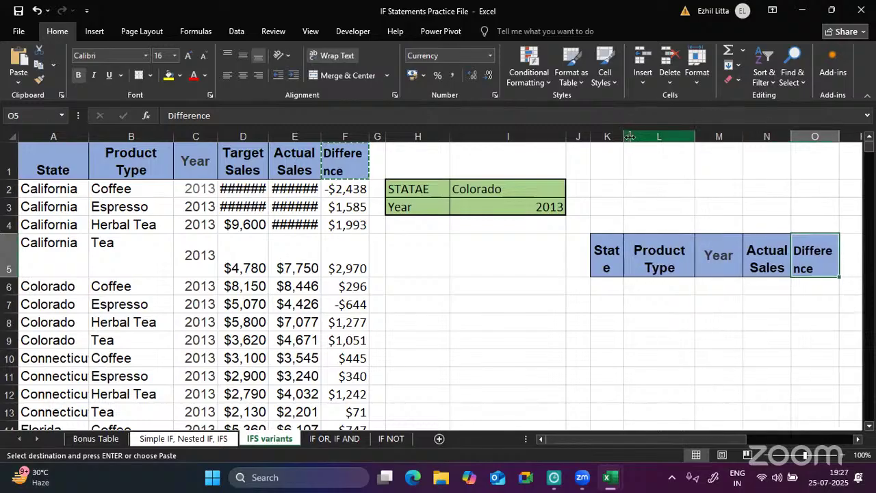
left_click_drag(627, 137, 642, 137)
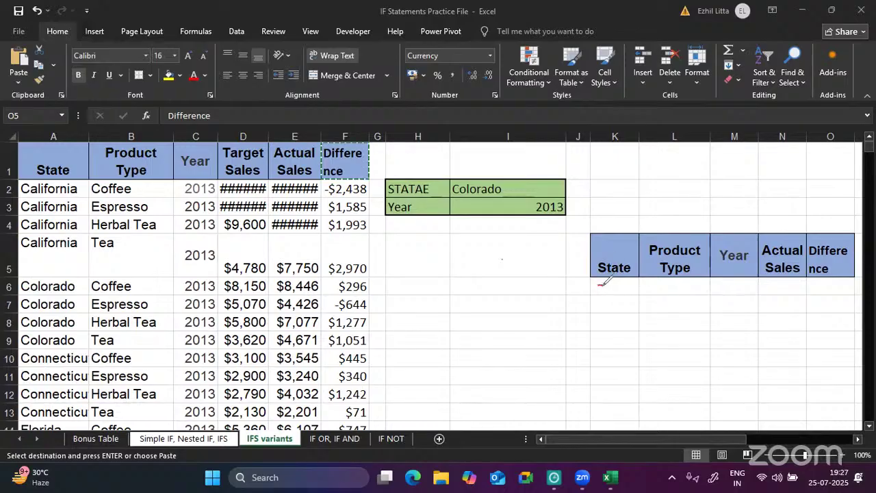
- Handwrite California by the State criteria header and above column A, draw arrows over Year and Difference, and write 2012 below the Year criteria header
mouse_move(608, 282)
left_mouse_down()
mouse_move(630, 284)
mouse_move(660, 264)
left_mouse_up()
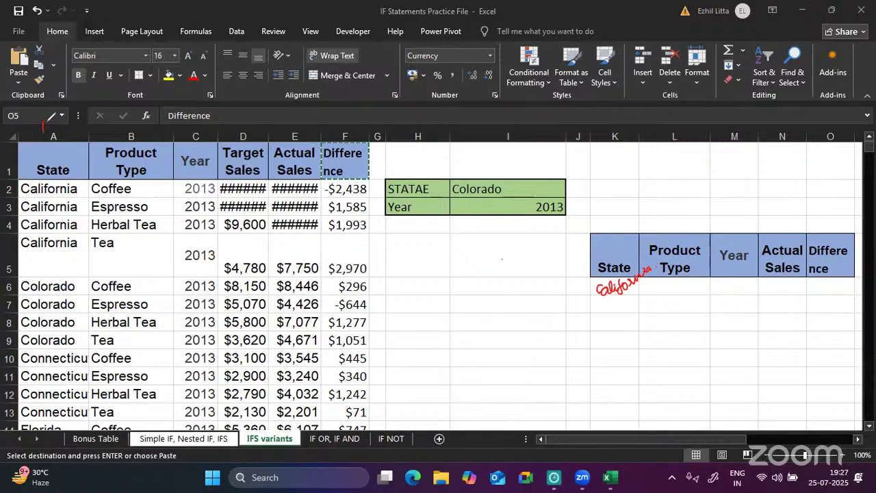
left_click_drag(59, 135, 105, 116)
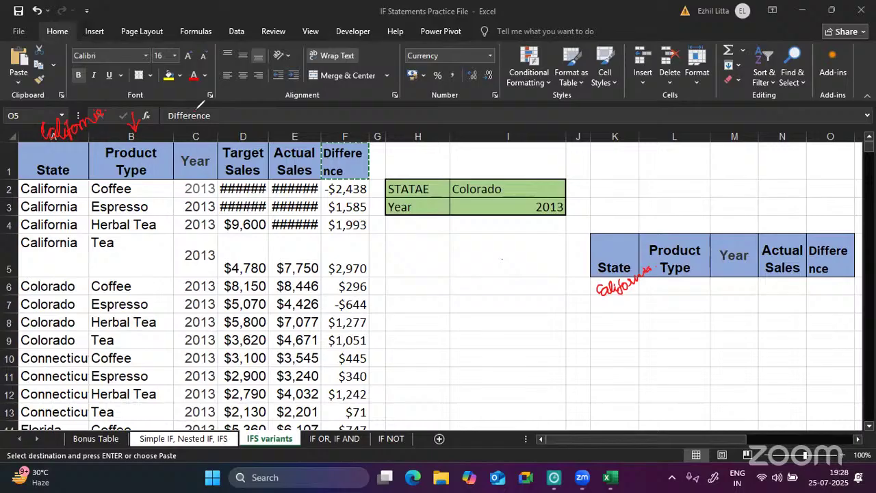
mouse_move(195, 114)
left_mouse_down()
mouse_move(196, 128)
mouse_move(202, 120)
left_mouse_up()
mouse_move(344, 118)
left_mouse_down()
mouse_move(344, 141)
mouse_move(356, 129)
left_mouse_up()
mouse_move(724, 276)
left_mouse_down()
mouse_move(723, 288)
mouse_move(742, 280)
mouse_move(748, 288)
left_mouse_up()
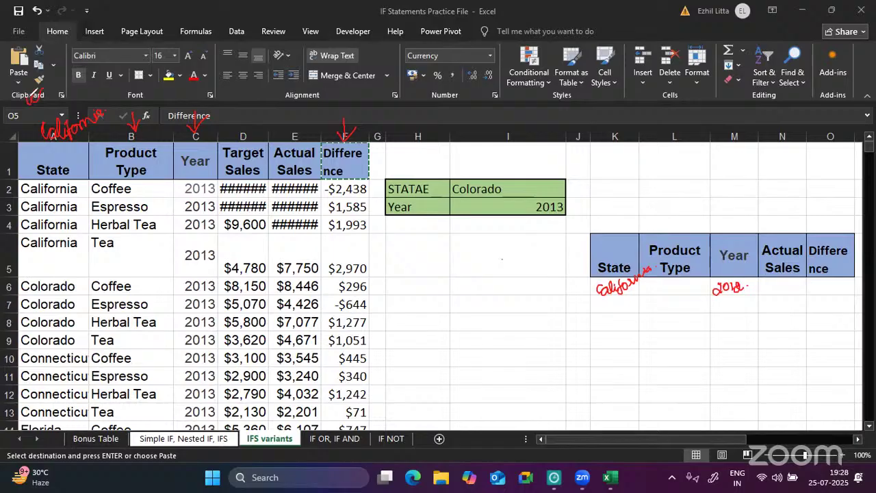
- Handwrite a second row above the sales table with California, 2012 and arrows over the Product Type and Difference columns
mouse_move(35, 91)
left_mouse_down()
mouse_move(108, 58)
mouse_move(134, 70)
mouse_move(212, 65)
mouse_move(213, 75)
left_mouse_up()
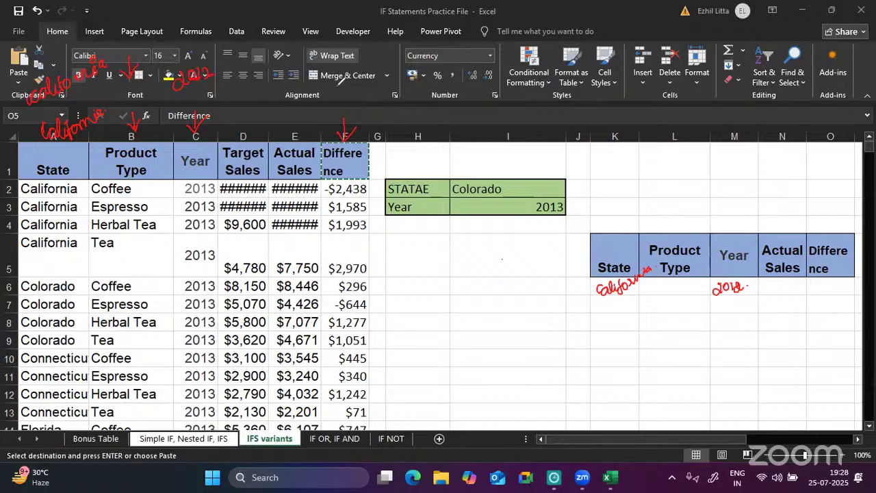
left_click_drag(338, 74, 336, 93)
left_click_drag(330, 86, 346, 83)
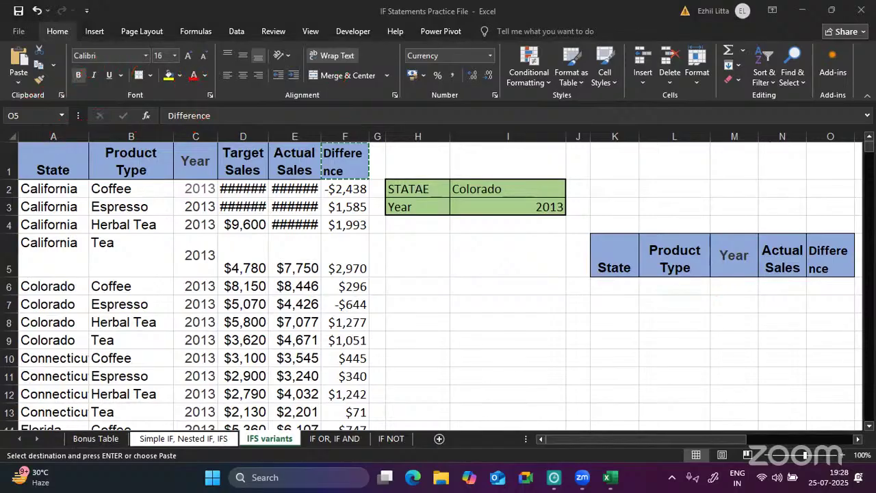
- Label cell H5 as dsum
left_click(415, 266)
type("dsum")
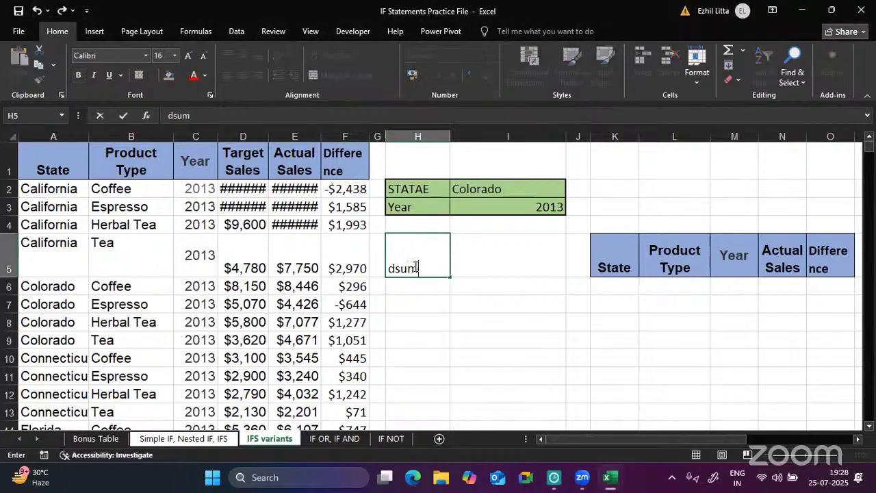
key("Tab")
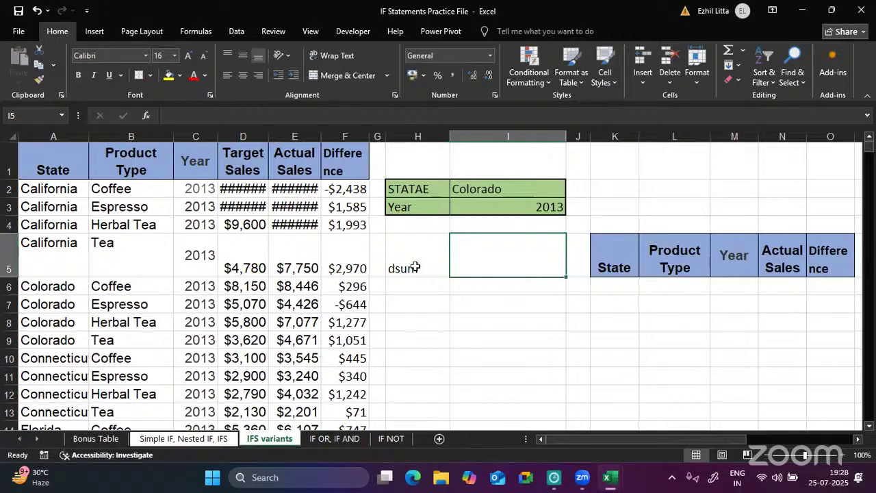
- Begin a DSUM formula in cell I5 with the whole sales table A1:F49 as the database
type("=d")
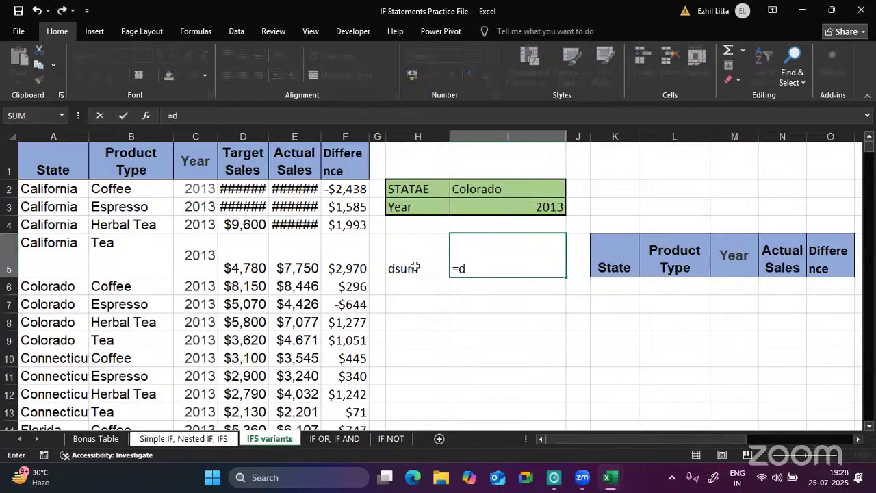
type("sum(")
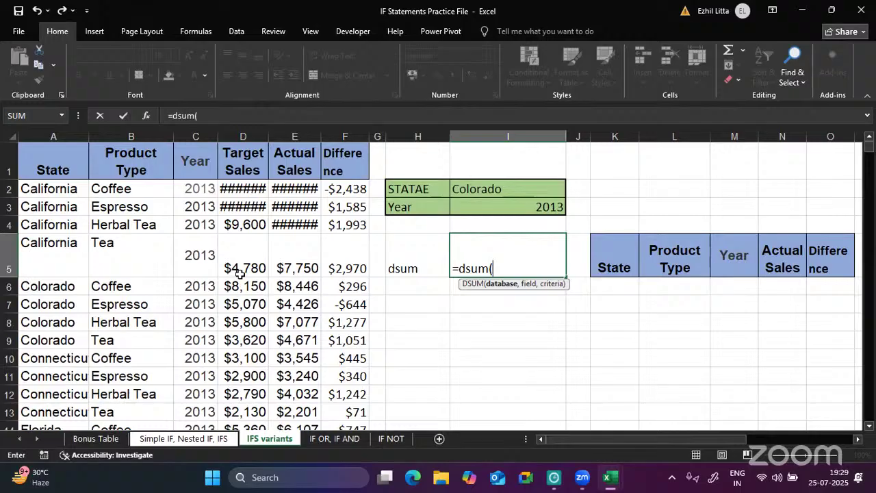
left_click(44, 151)
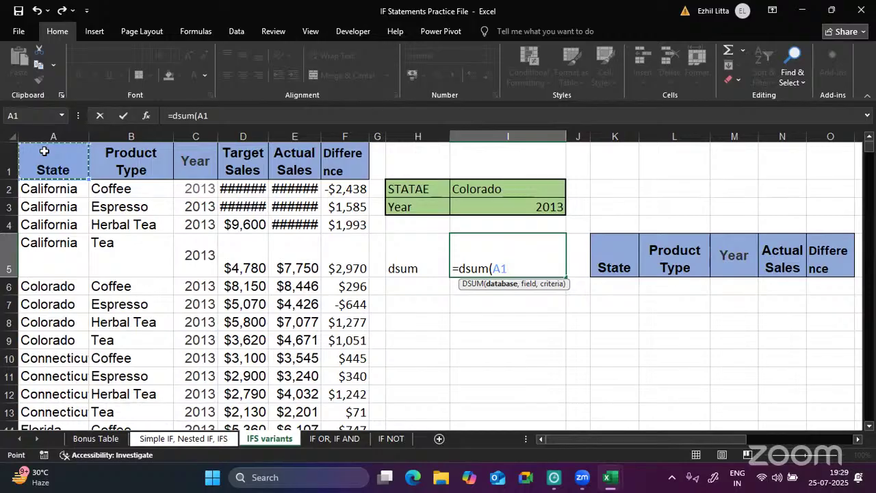
key("ctrl+shift+Right")
key("ctrl+shift+Down")
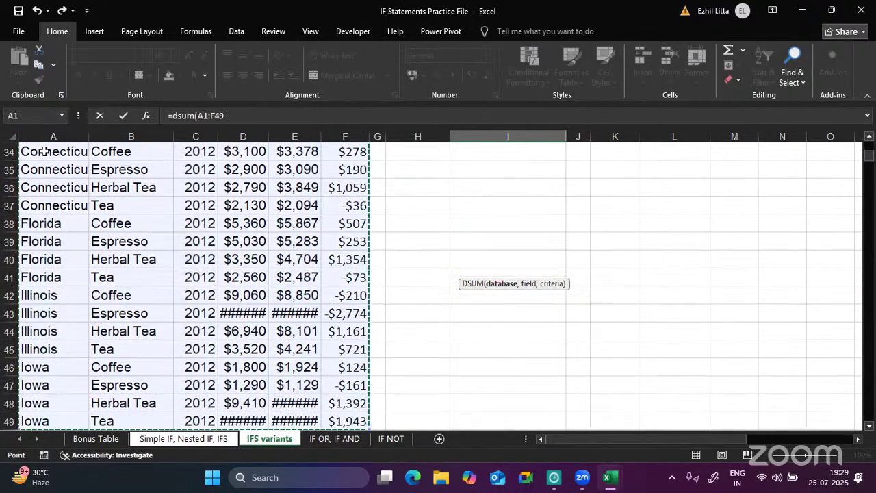
scroll(44, 150, "up", 8)
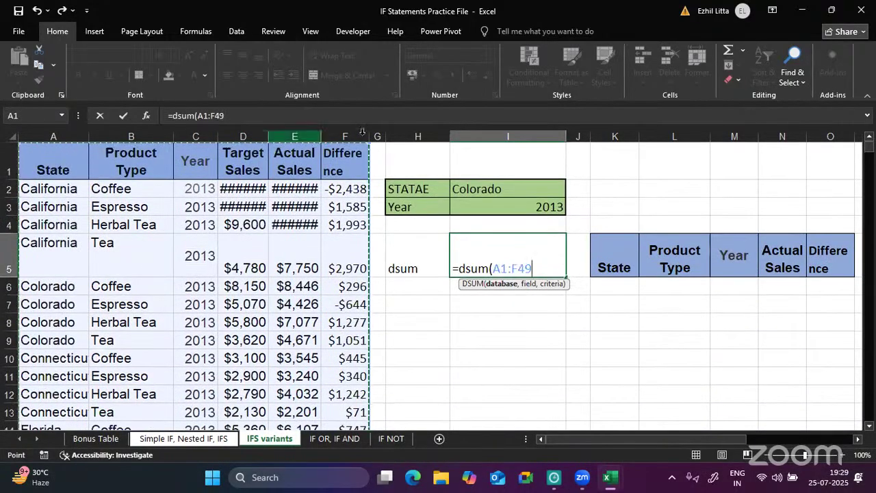
type(",")
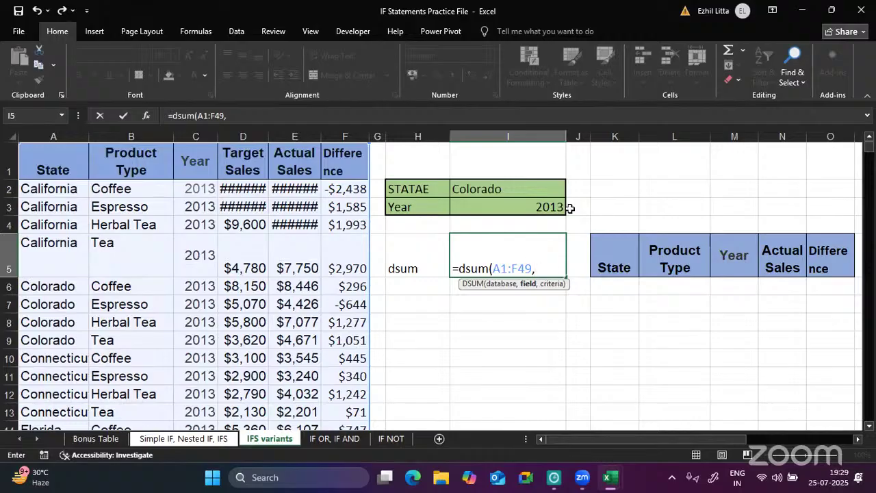
- Complete the DSUM formula in I5 with "Actual Sales" as the field and L5:O6 as the criteria range
type("\"Actual")
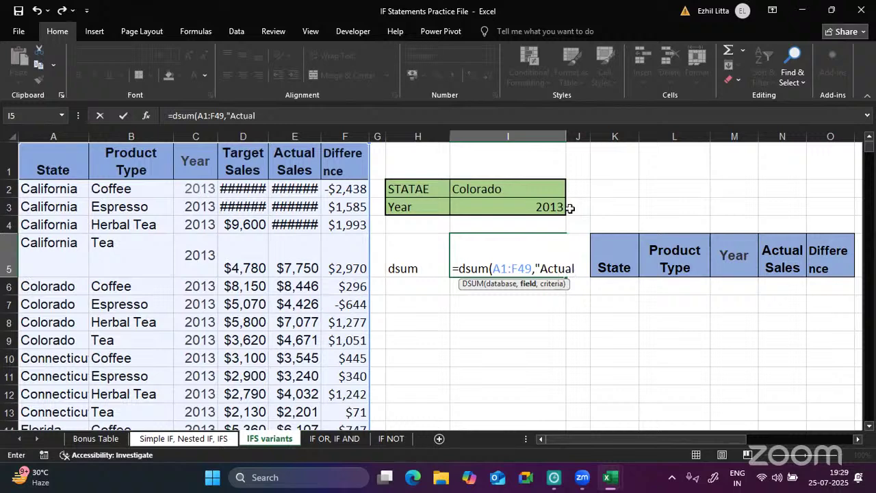
type(" Sales\"")
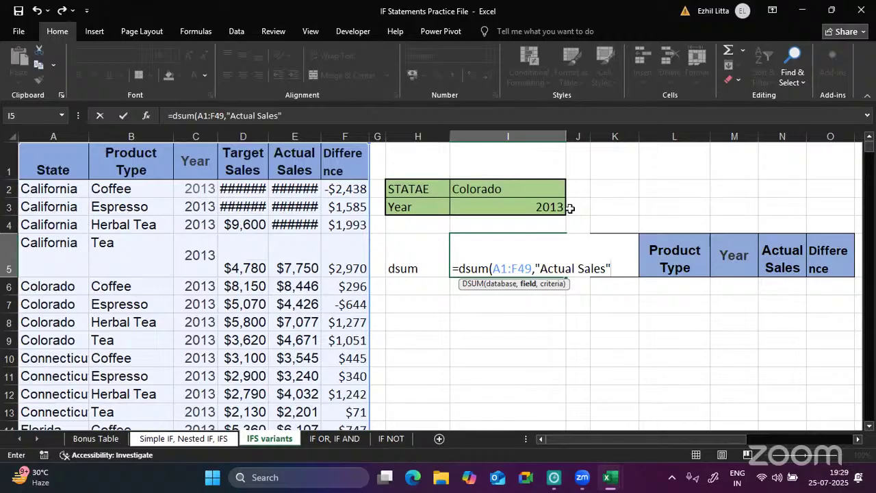
type(",")
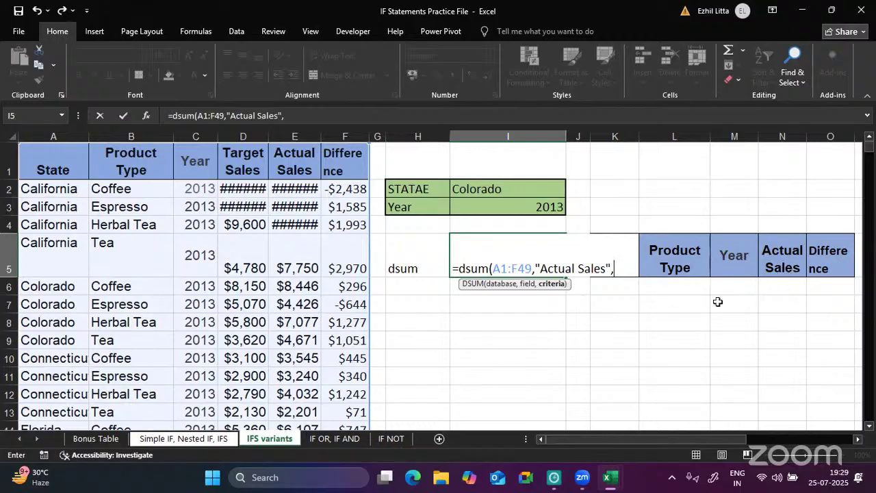
left_click(690, 267)
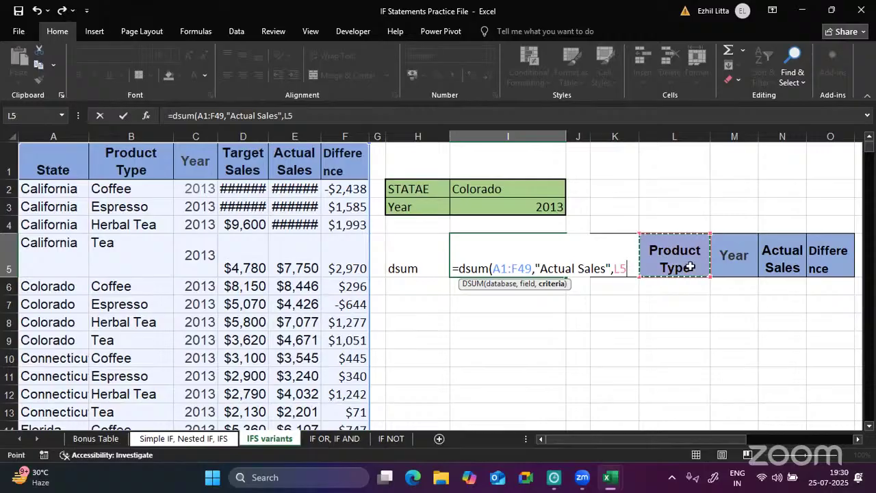
left_click_drag(690, 267, 819, 280)
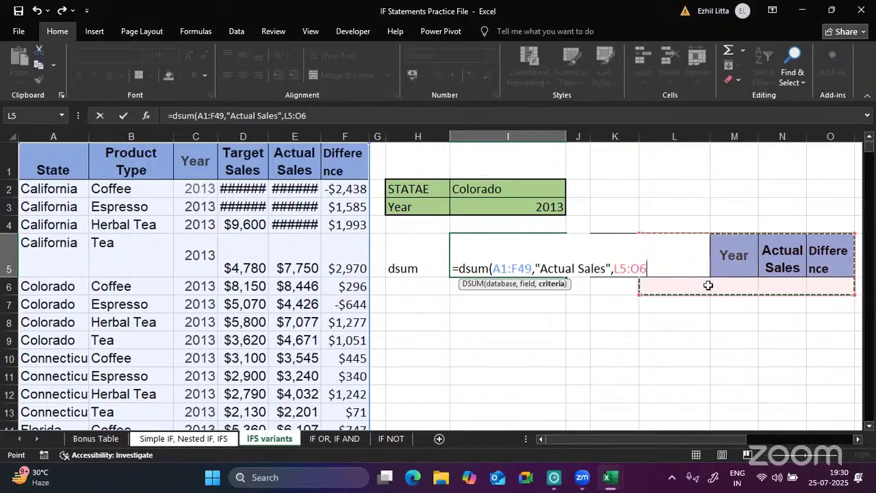
type(")")
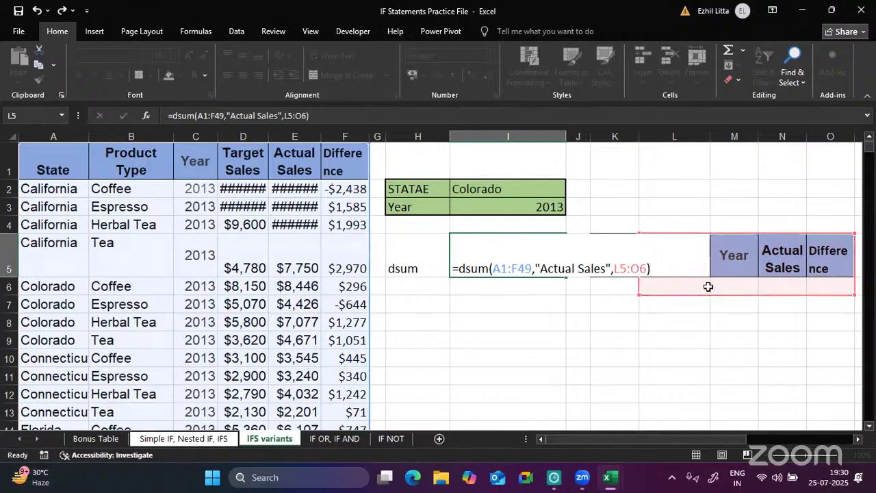
key("Return")
left_click(505, 247)
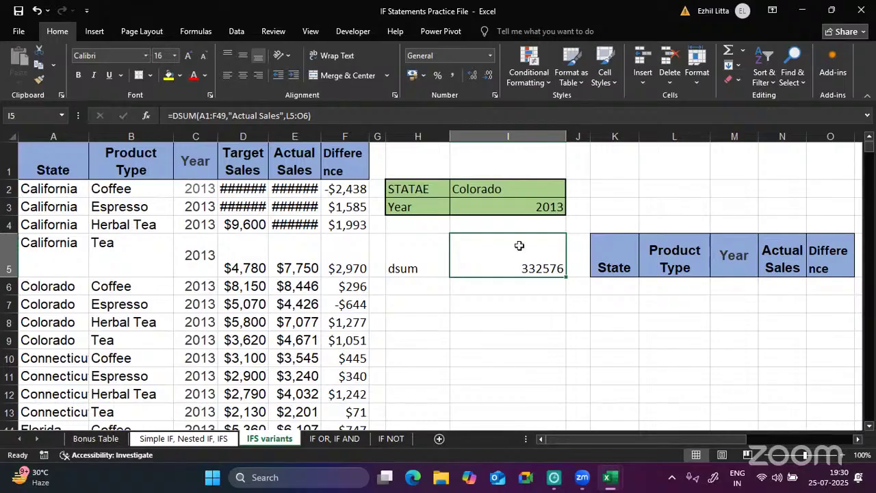
- Try California as the State criterion in cell K6 and clear the entry
left_click(611, 290)
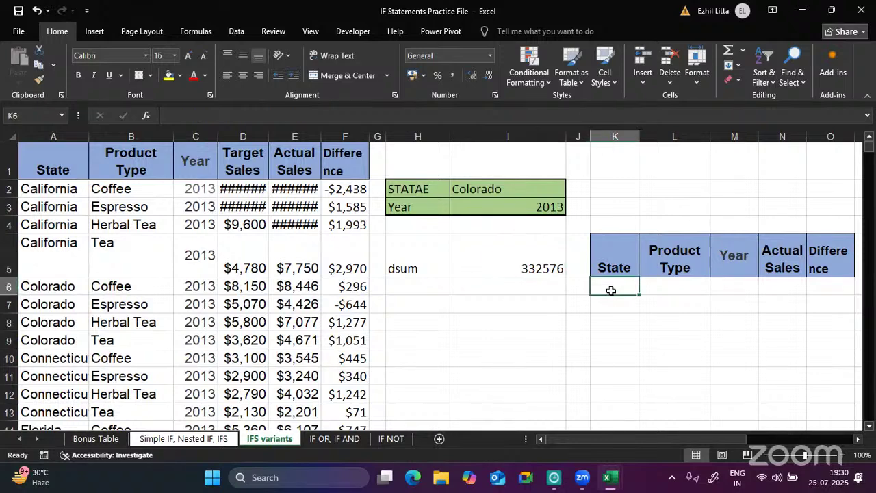
type("California")
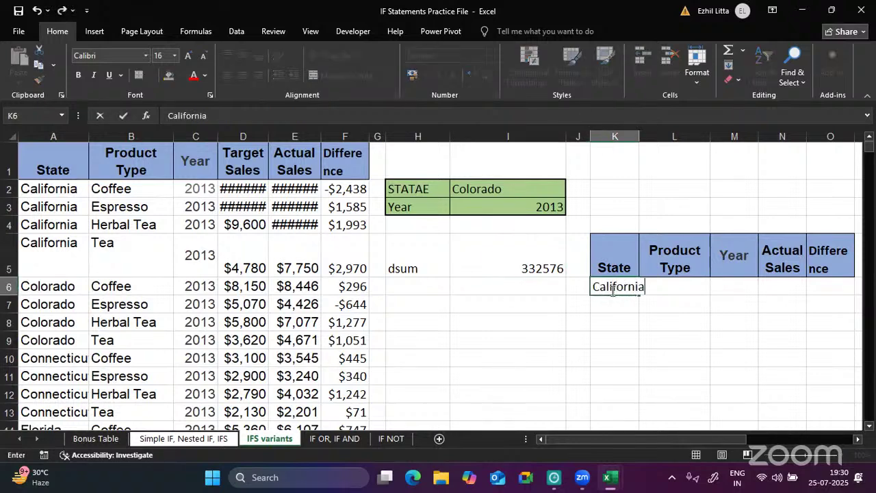
key("Return")
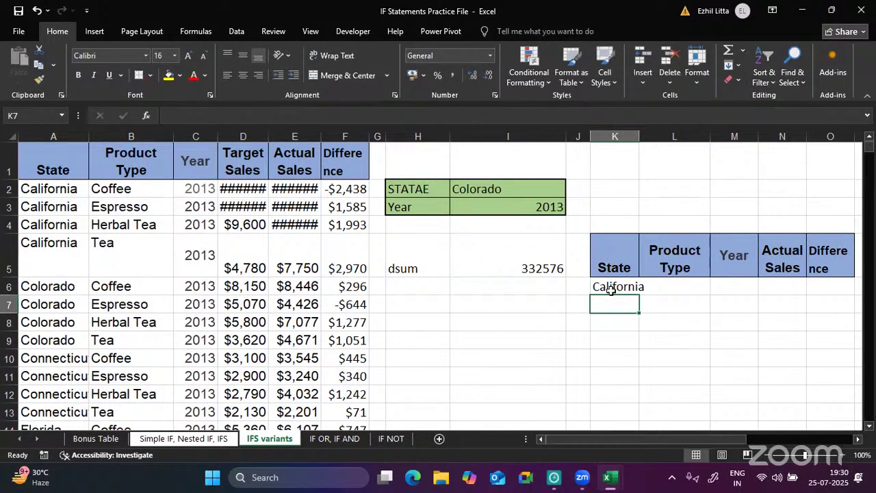
double_click(625, 288)
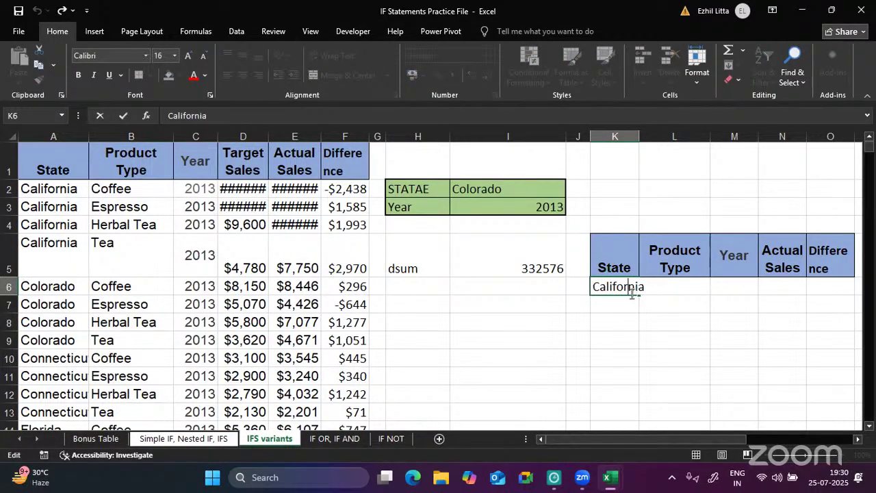
key("ctrl+a")
key("BackSpace")
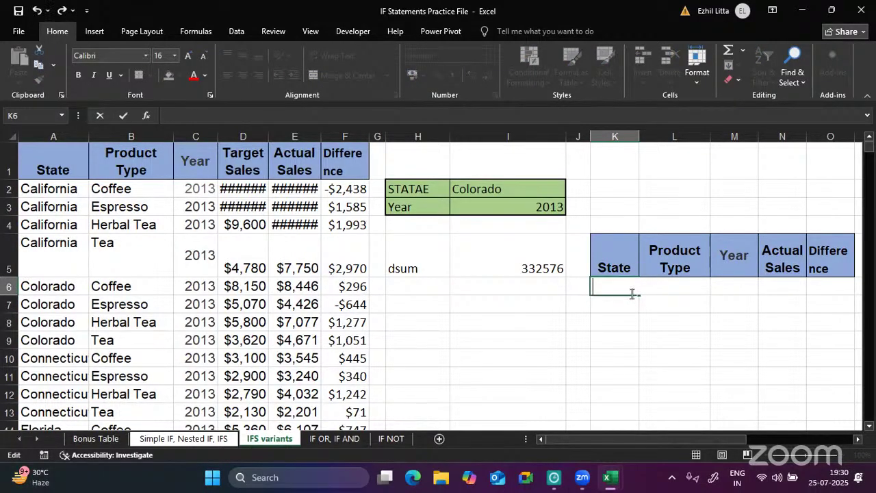
- Enter Tea as the Product Type criterion in L6 and 2012 as the Year criterion in M6
left_click(672, 294)
type("Tea")
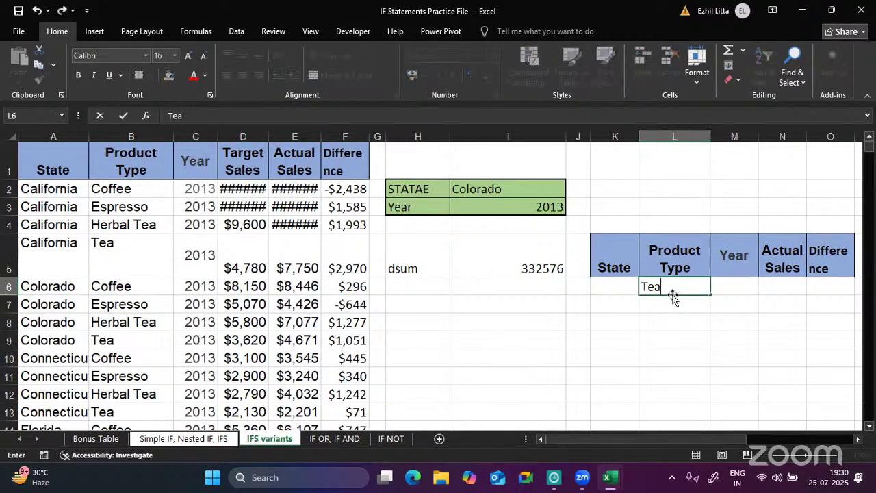
key("Return")
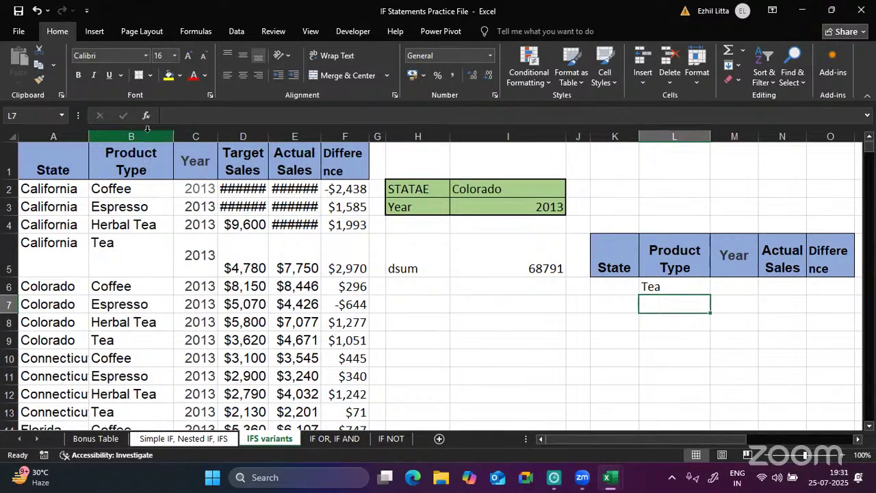
left_click(715, 283)
type("2012")
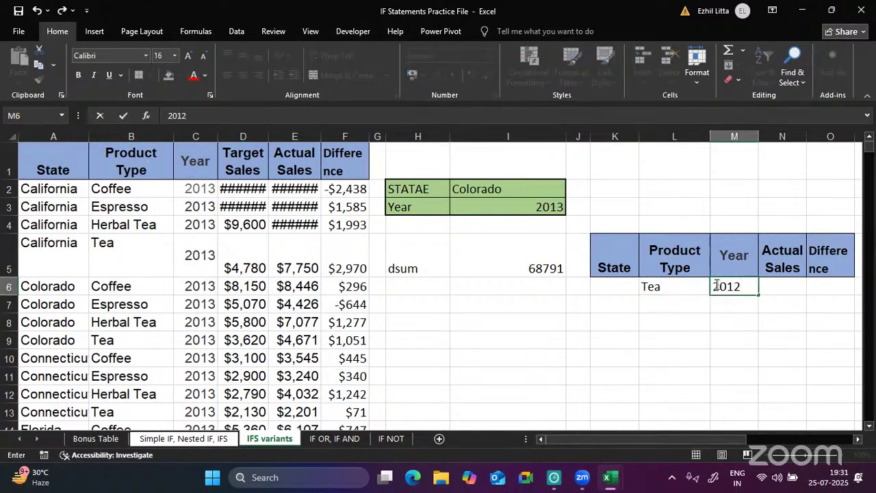
key("Return")
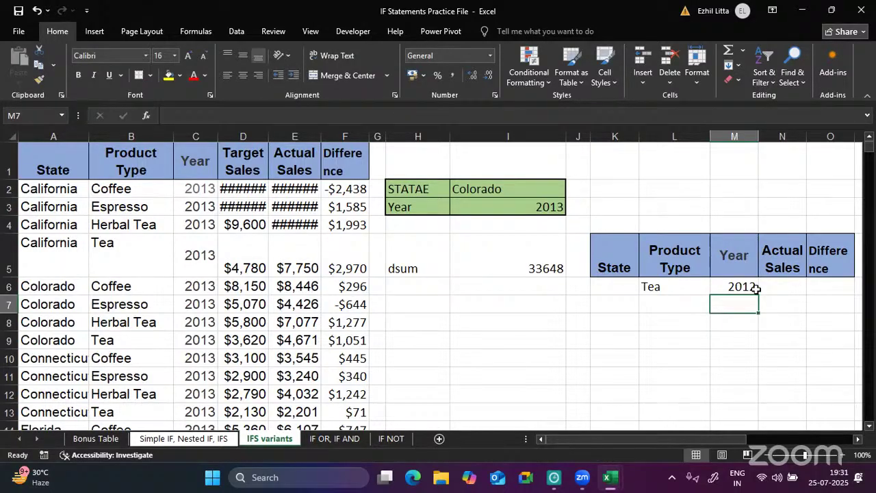
- Change the criteria range of the DSUM formula in I5 to L4:O6
double_click(544, 255)
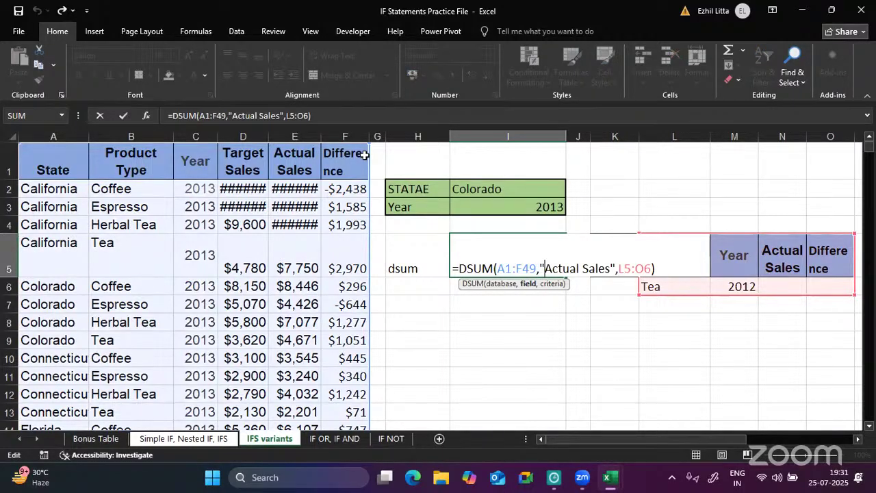
left_click(631, 267)
key("BackSpace")
type("4")
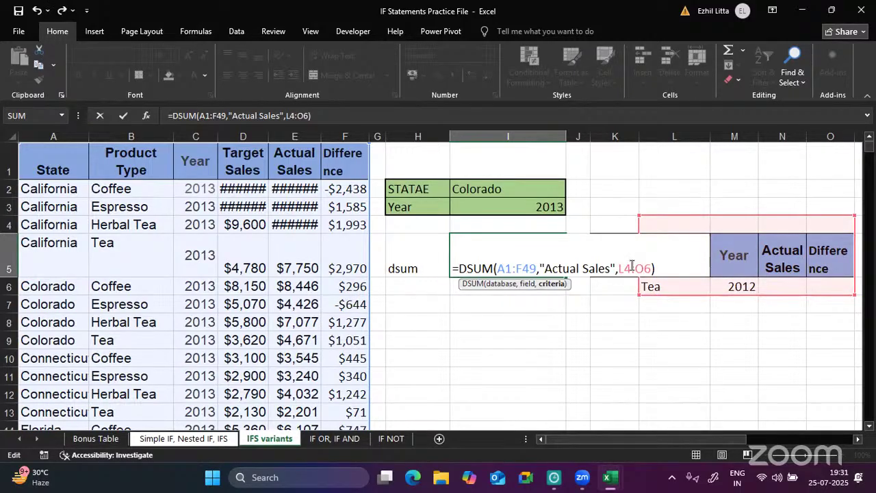
key("Return")
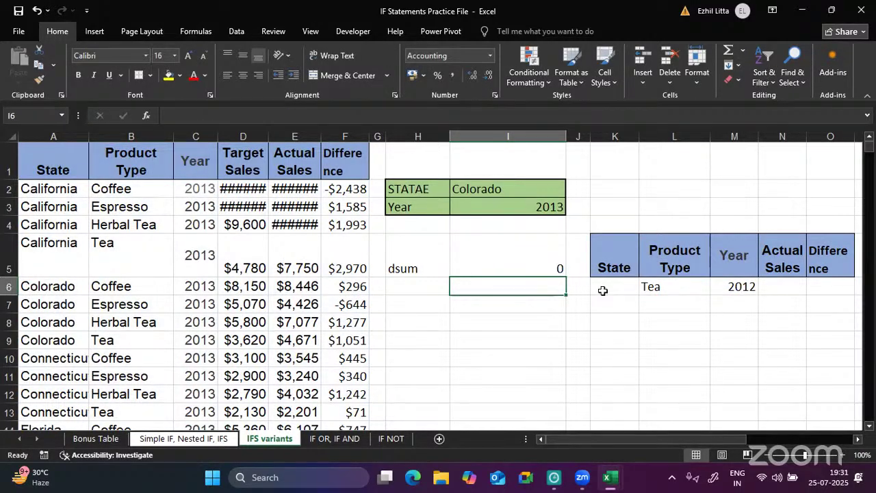
- Change the criteria range of the DSUM formula in I5 to K5:O6
double_click(553, 268)
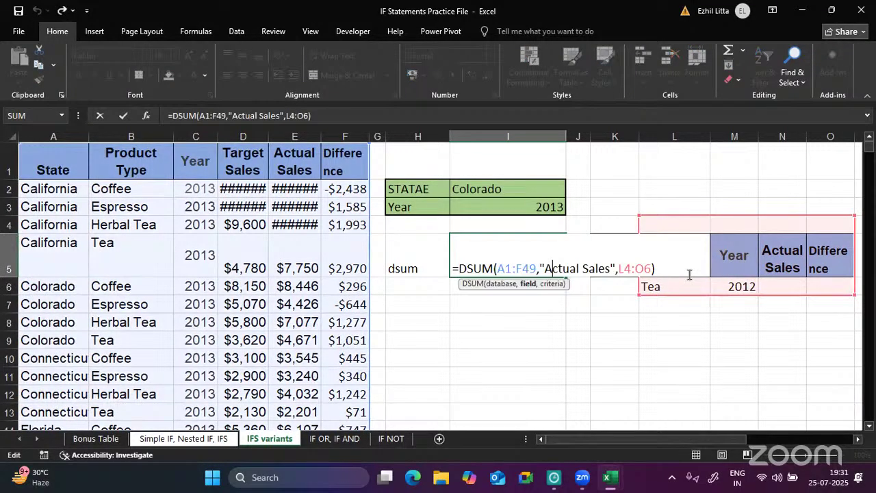
left_click(632, 269)
key("BackSpace")
key("BackSpace")
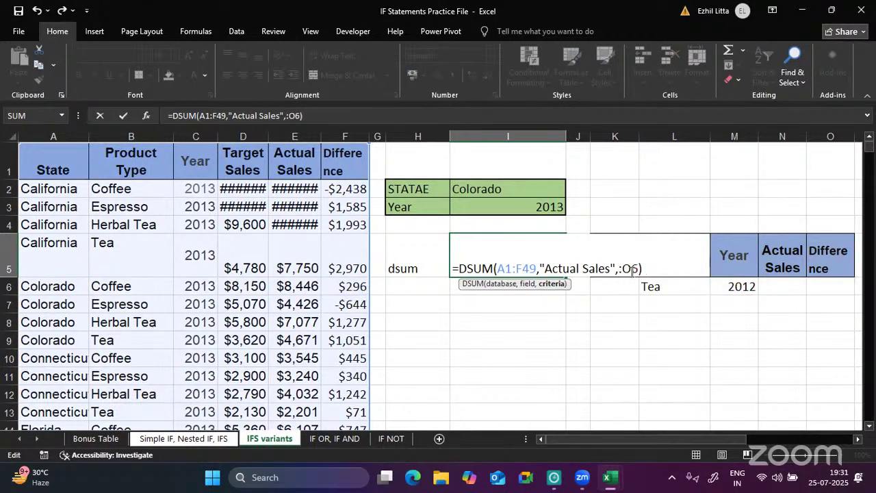
type("K")
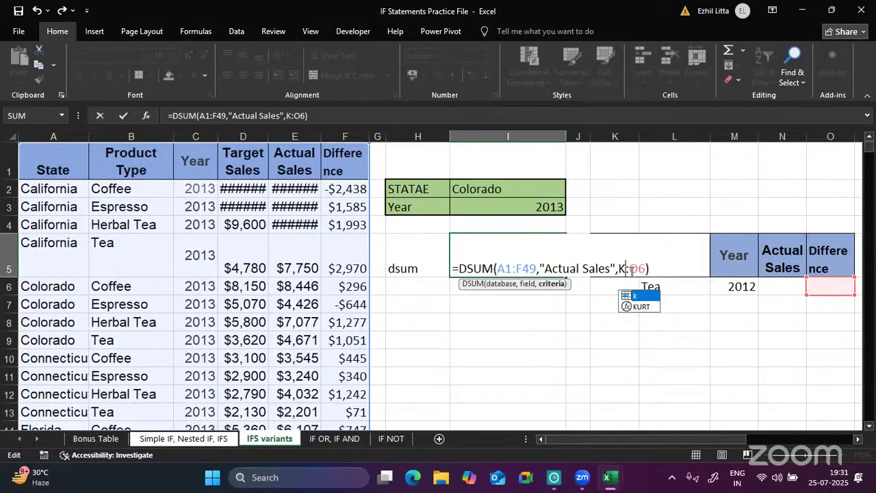
type("5")
key("Return")
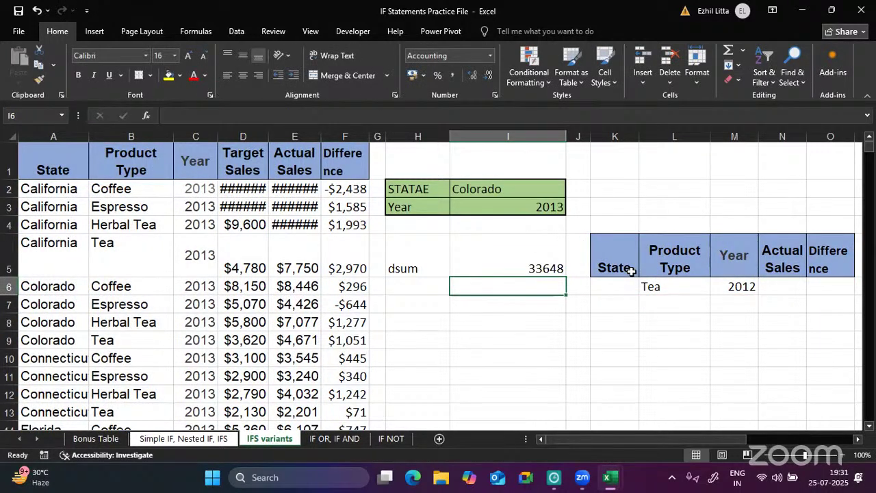
left_click(496, 270)
double_click(497, 270)
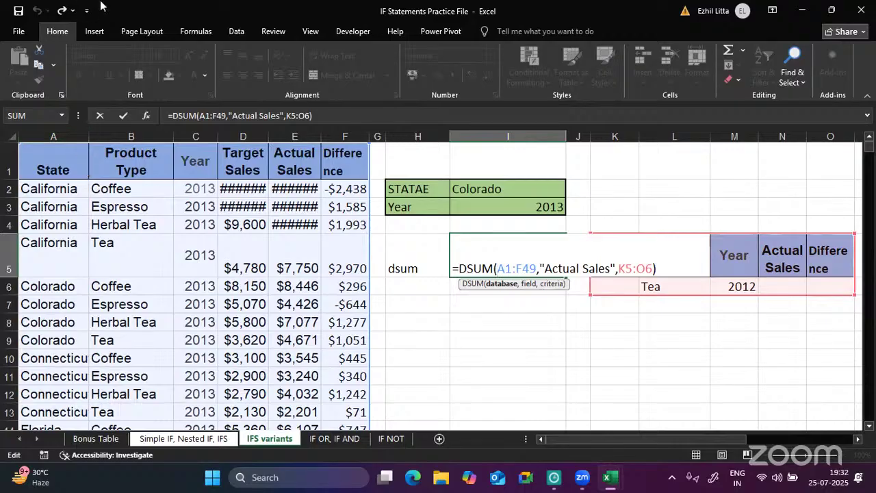
key("Return")
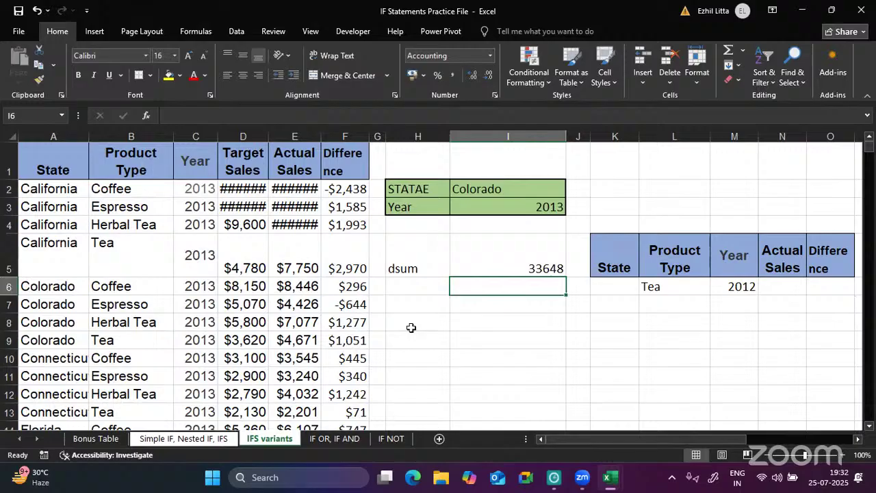
- Enter the label daverage in cell H6, below the dsum label
left_click(408, 293)
type("d")
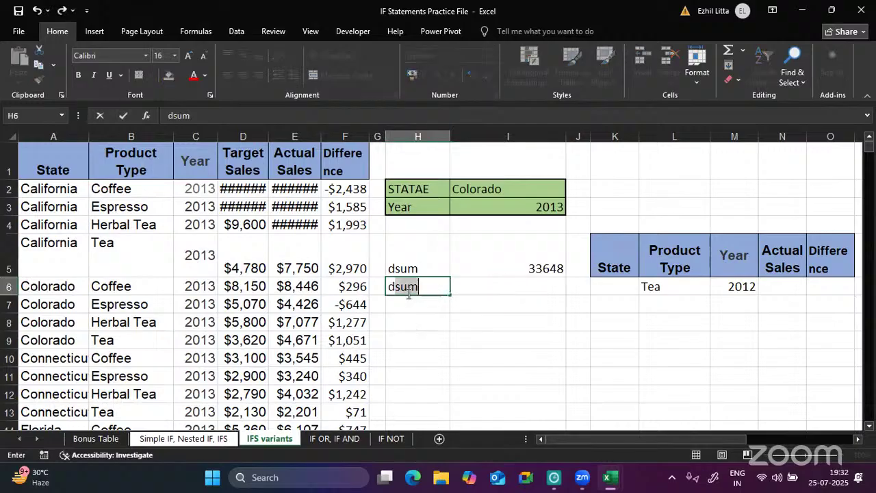
type("average")
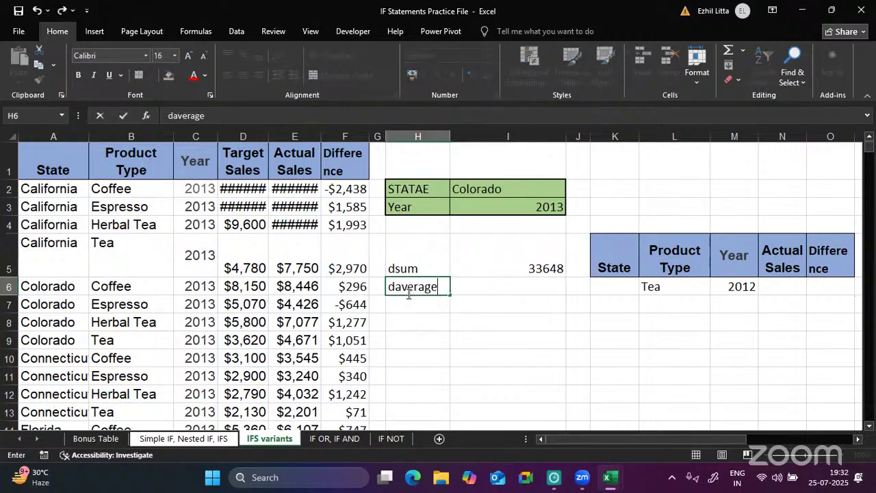
key("Tab")
- Try a DAVERAGE formula in I6 with A1:F49 as the database and "Actual Sales" as the field, without a criteria range
type("=daver")
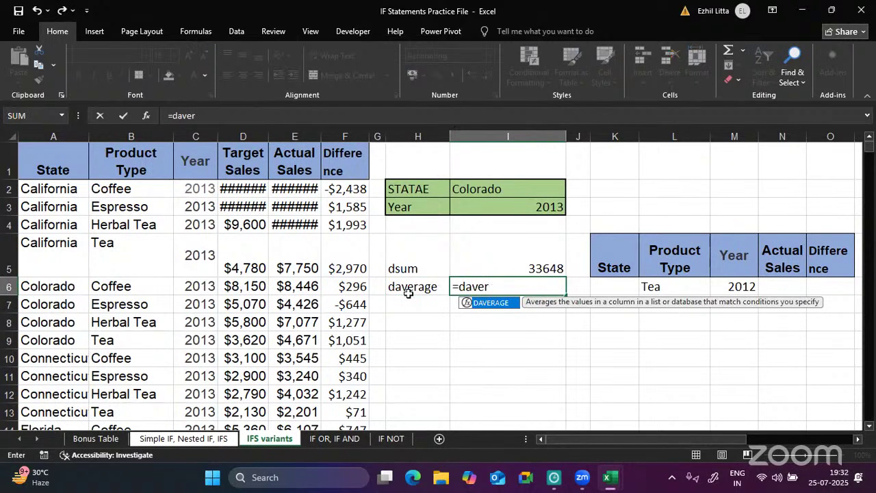
double_click(481, 304)
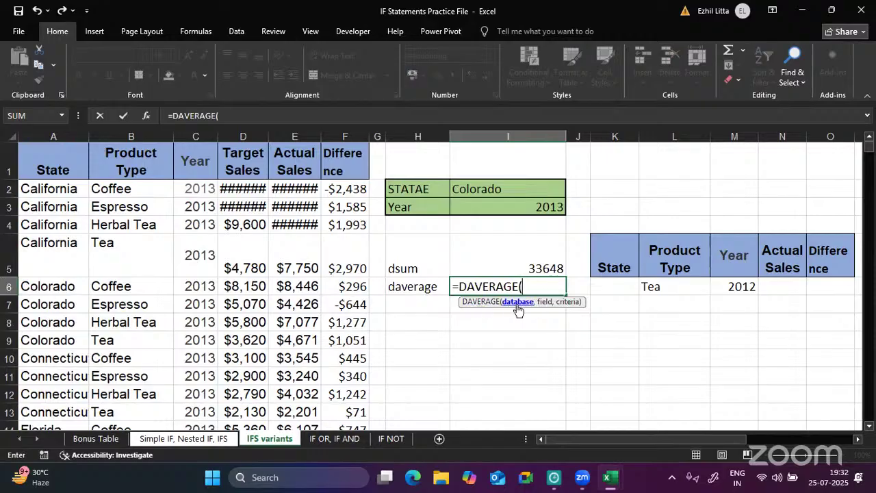
left_click(68, 162)
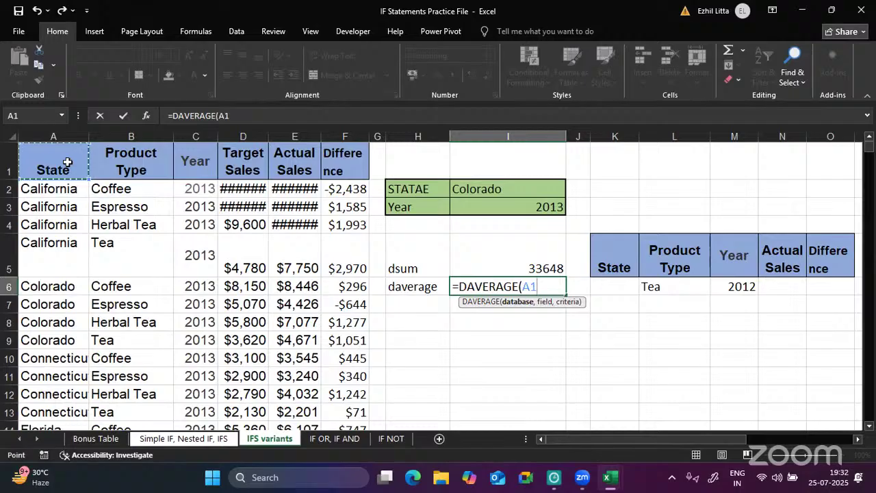
key("ctrl+shift+Right")
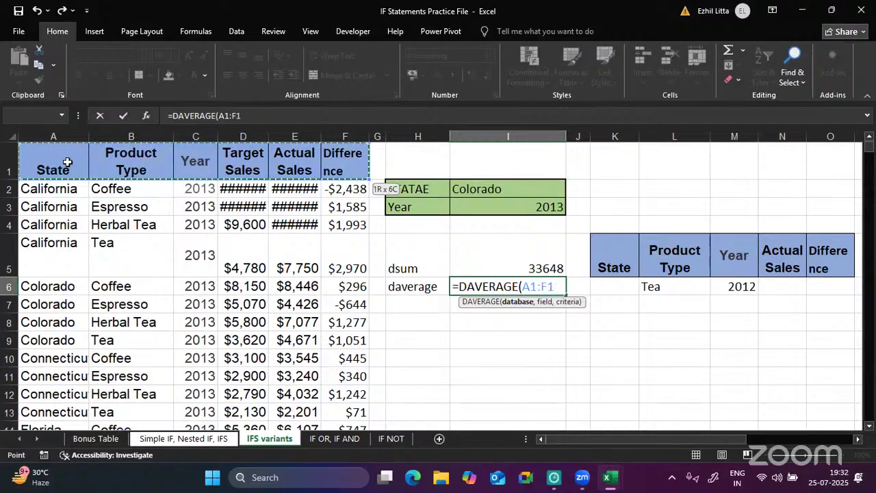
key("ctrl+shift+Down")
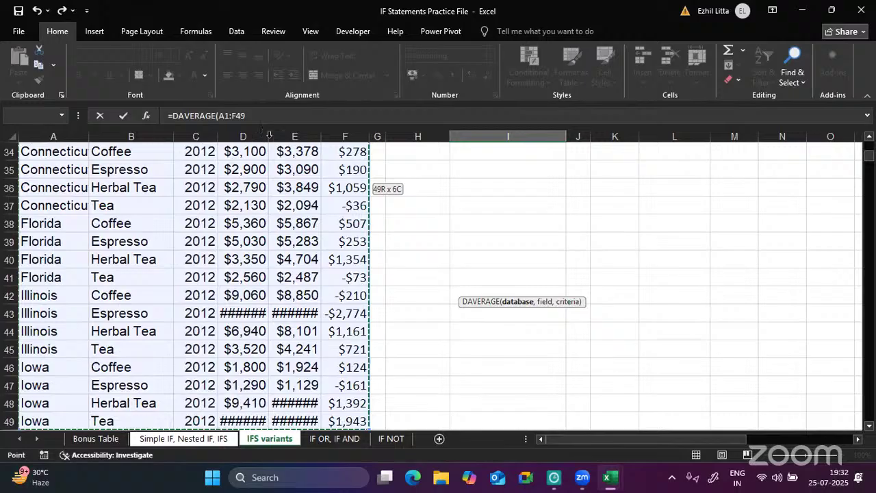
scroll(213, 205, "up", 10)
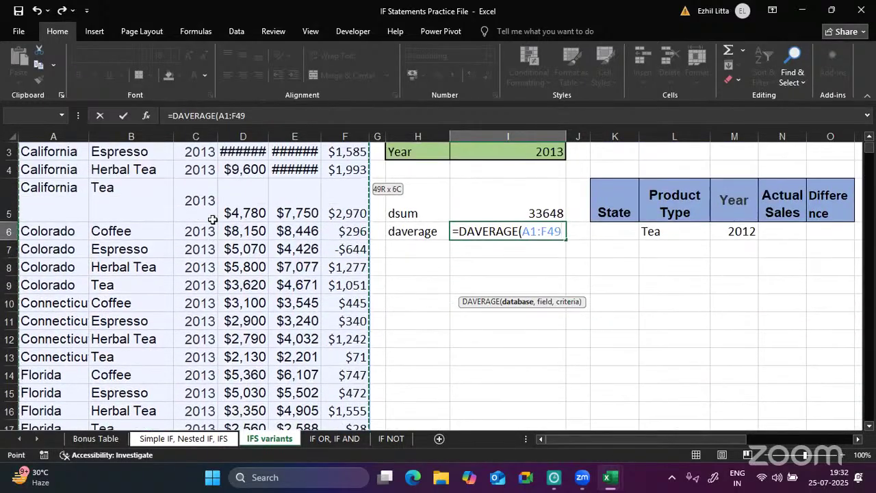
type(",")
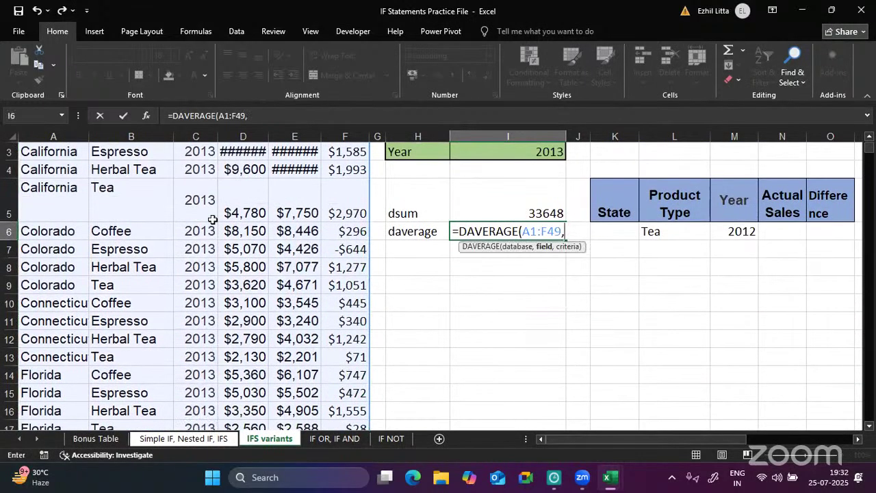
type("\"Actual Sales\"")
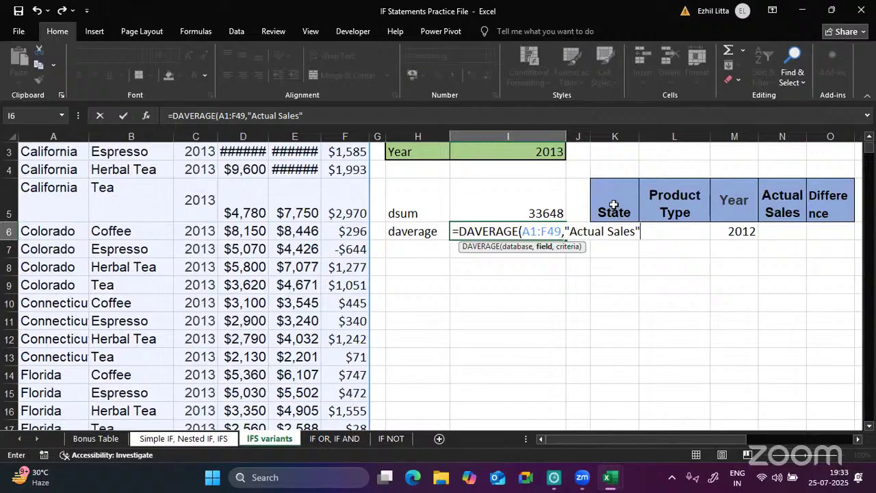
key("Return")
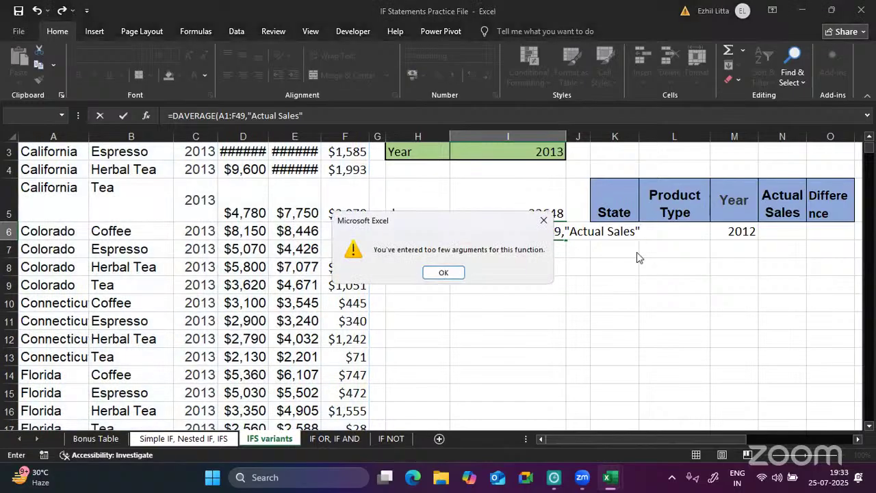
left_click(543, 221)
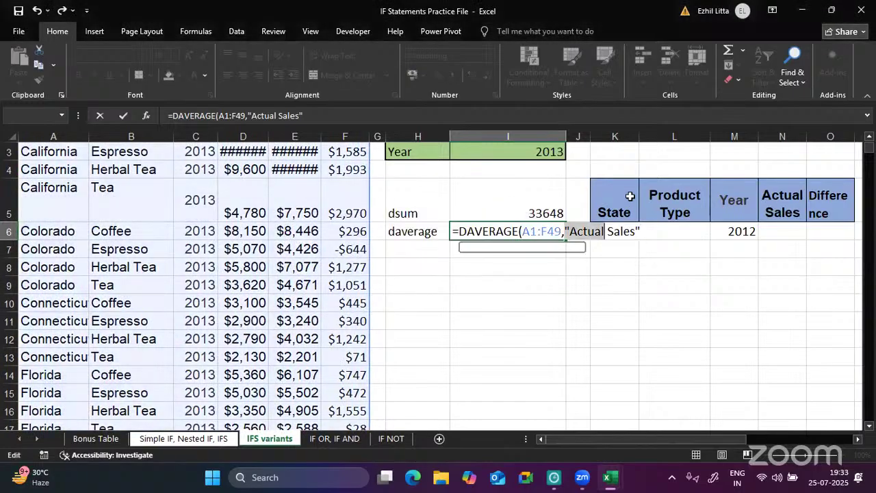
- Try adding a criteria range starting at K5 to the DAVERAGE formula, and erase the whole entry from I6
left_click_drag(614, 204, 838, 221)
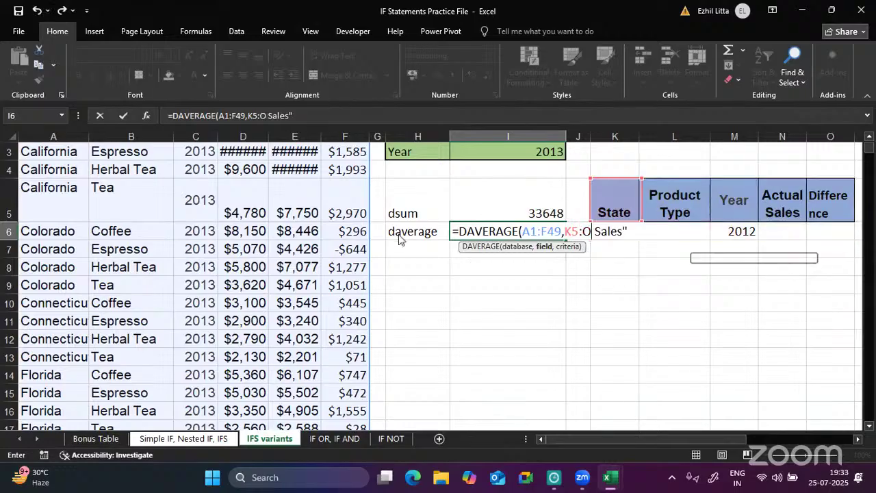
key("BackSpace")
key("BackSpace")
key("BackSpace")
key("BackSpace")
key("BackSpace")
key("BackSpace")
key("BackSpace")
key("BackSpace")
key("BackSpace")
key("BackSpace")
key("BackSpace")
key("BackSpace")
key("BackSpace")
key("BackSpace")
key("BackSpace")
key("BackSpace")
key("BackSpace")
key("BackSpace")
key("BackSpace")
key("BackSpace")
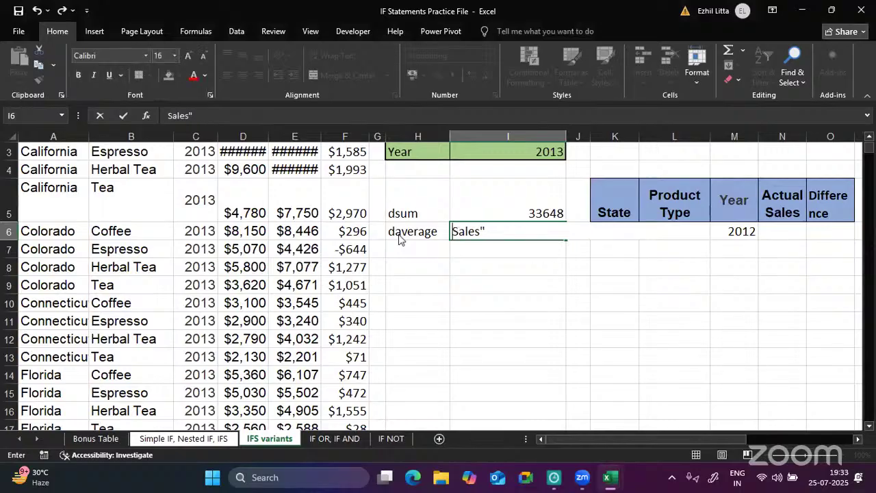
key("Delete")
key("Delete")
key("Delete")
key("Delete")
key("Delete")
key("Delete")
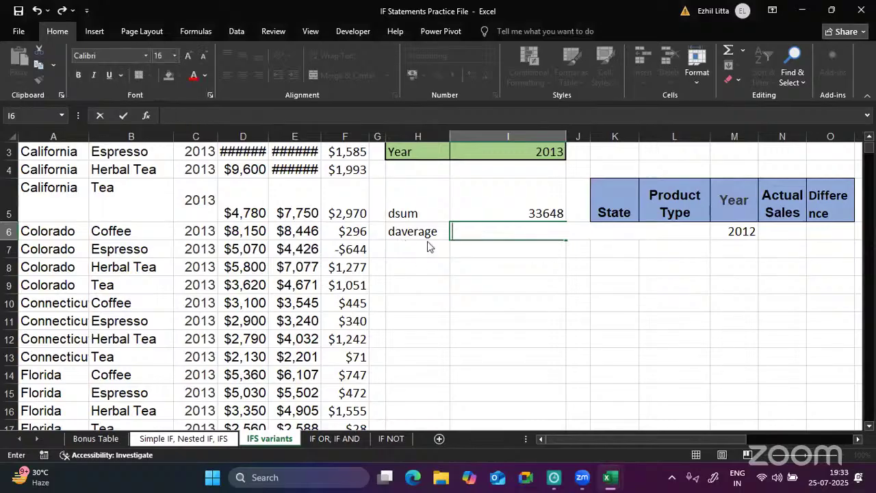
- Enter the label daverage in cell H10
left_click_drag(426, 232, 400, 306)
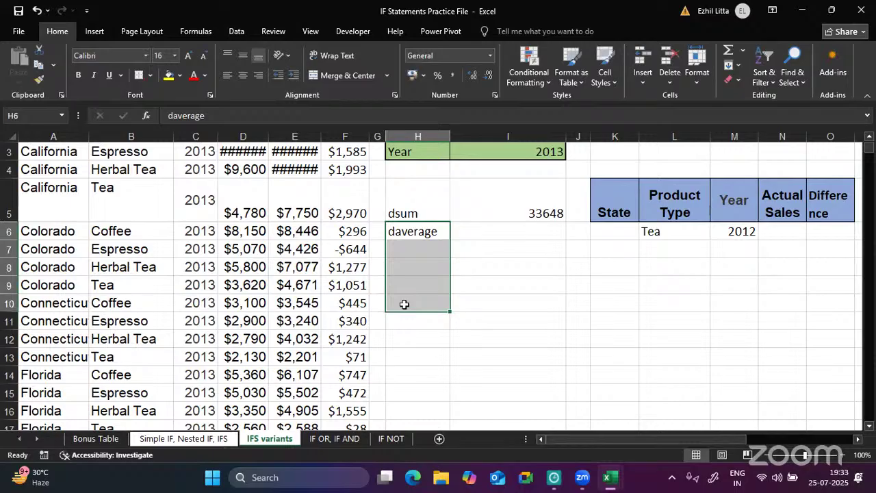
left_click(405, 304)
type("daverage")
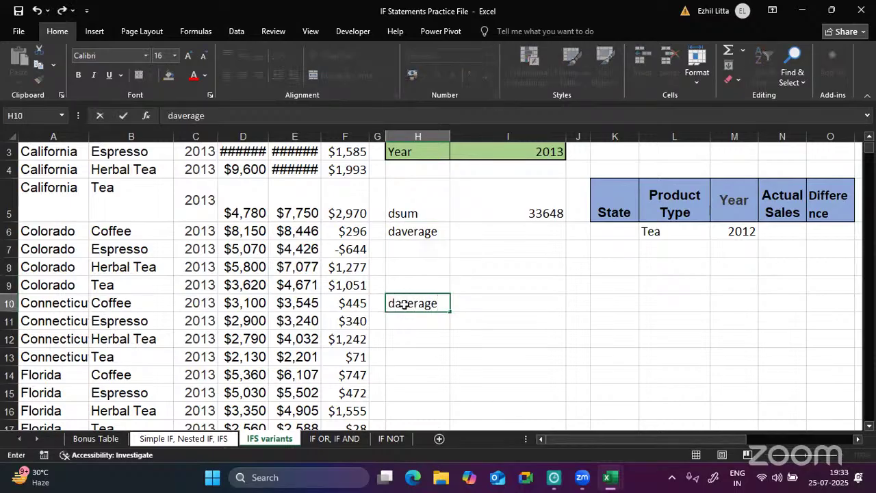
key("Tab")
- Start a DAVERAGE formula in I10 with the sales table A1:F49, including its headers, as the database
type("=")
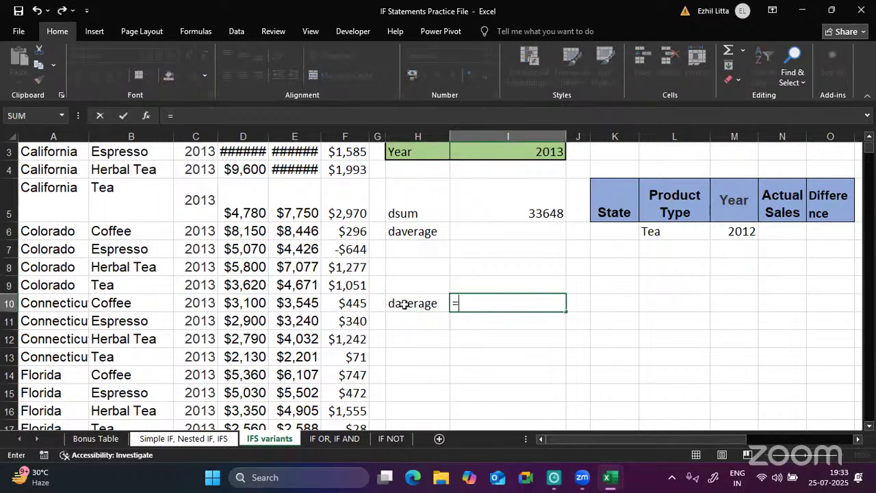
type("daverage")
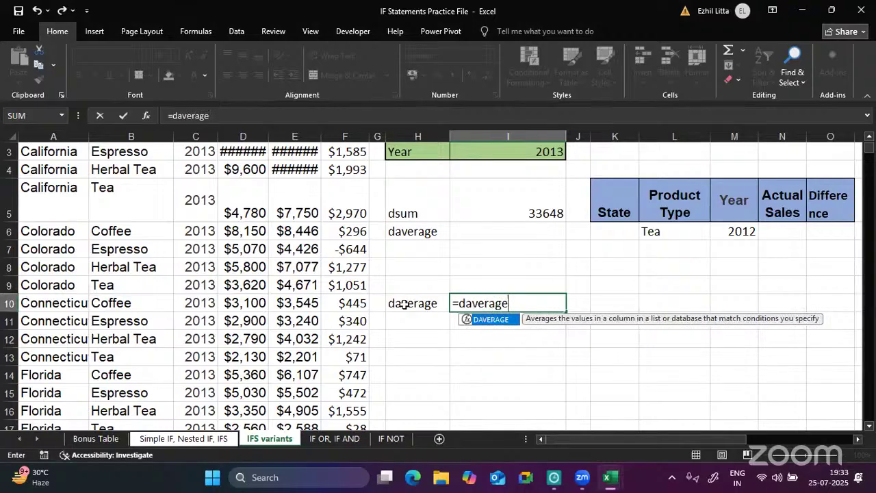
key("Tab")
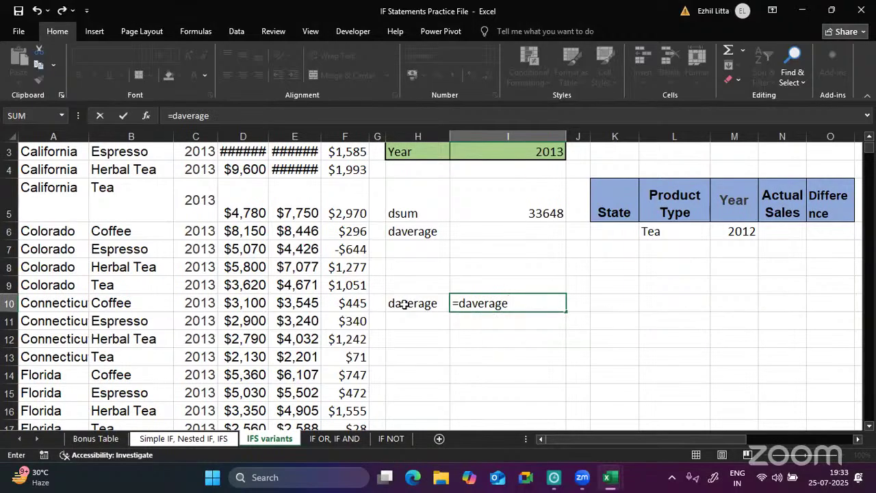
type("(")
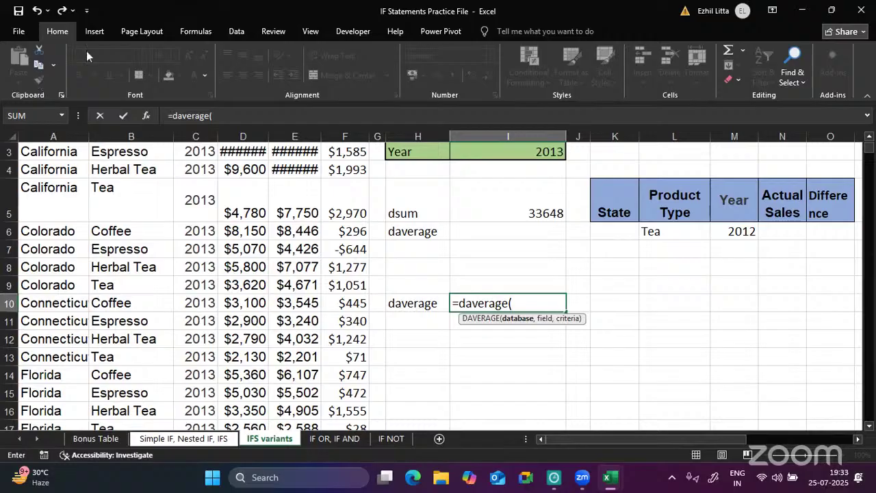
scroll(121, 196, "up", 1)
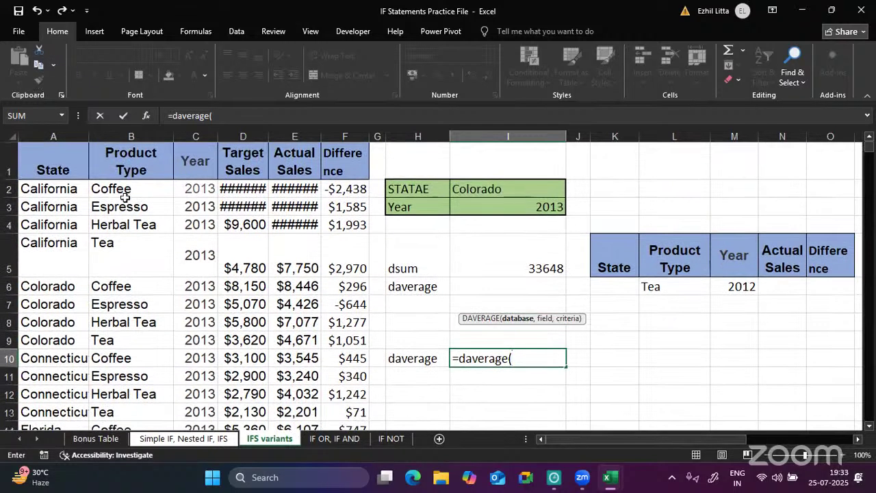
left_click(63, 164)
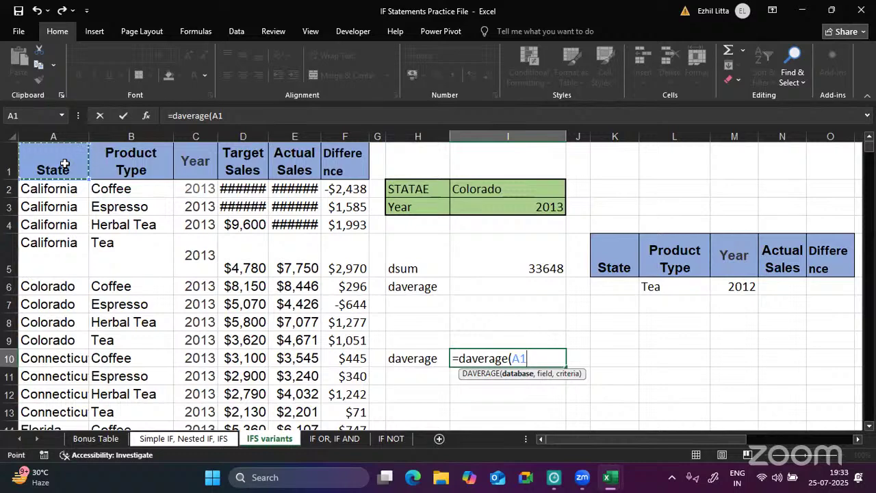
key("ctrl+shift+Right")
key("ctrl+shift+Down")
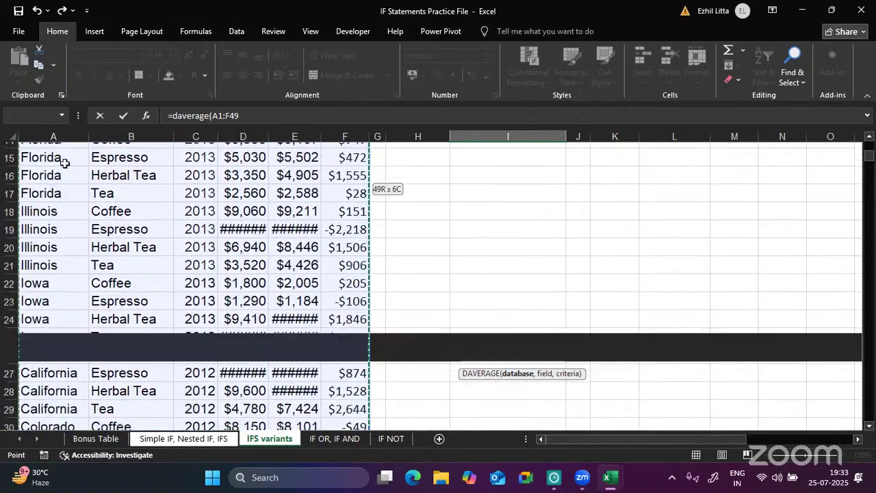
scroll(64, 164, "up", 5)
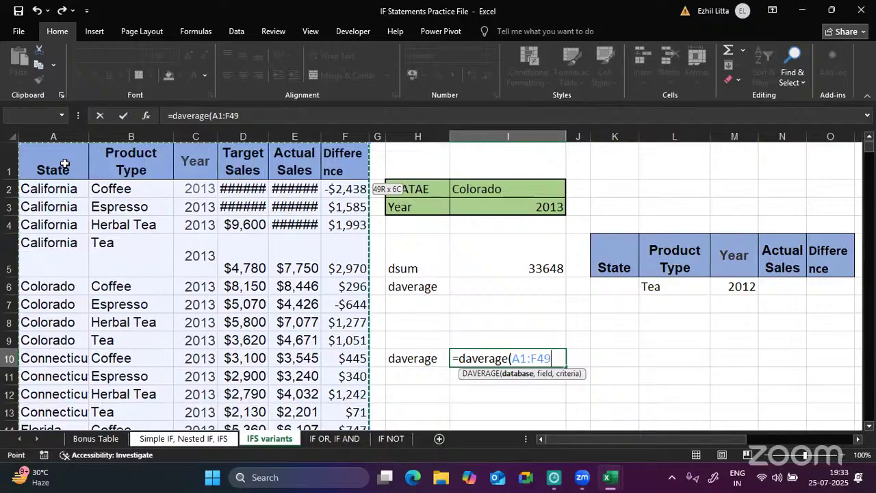
type(",")
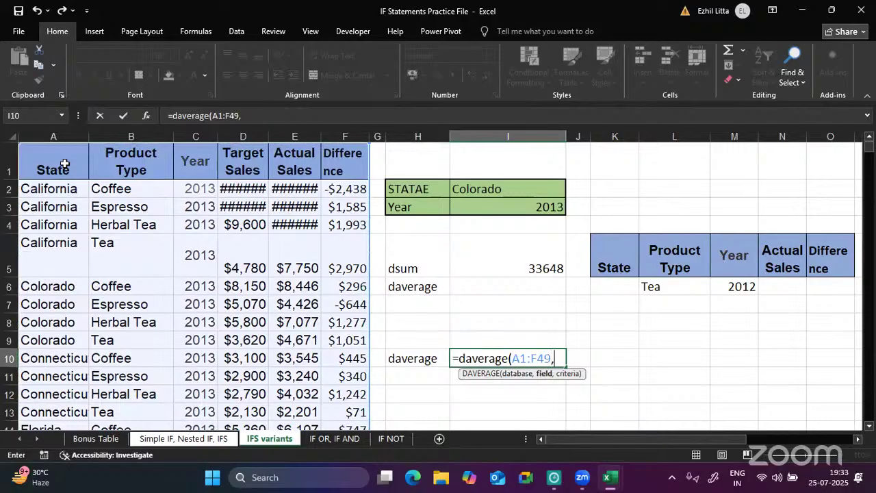
- Complete the DAVERAGE formula in I10 with "Actual Sales" as the field and K5:O6 as the criteria range
type("\"Actual S ales")
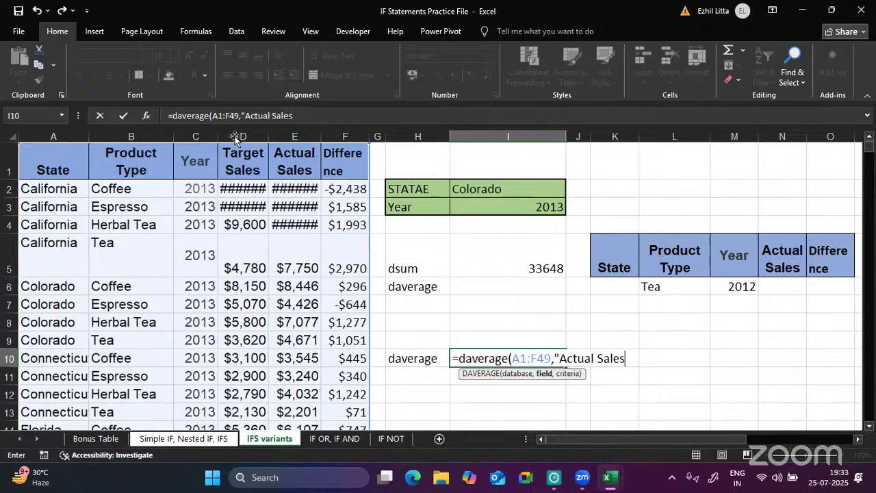
type("\"")
key("BackSpace")
left_click_drag(627, 255, 814, 281)
type(")")
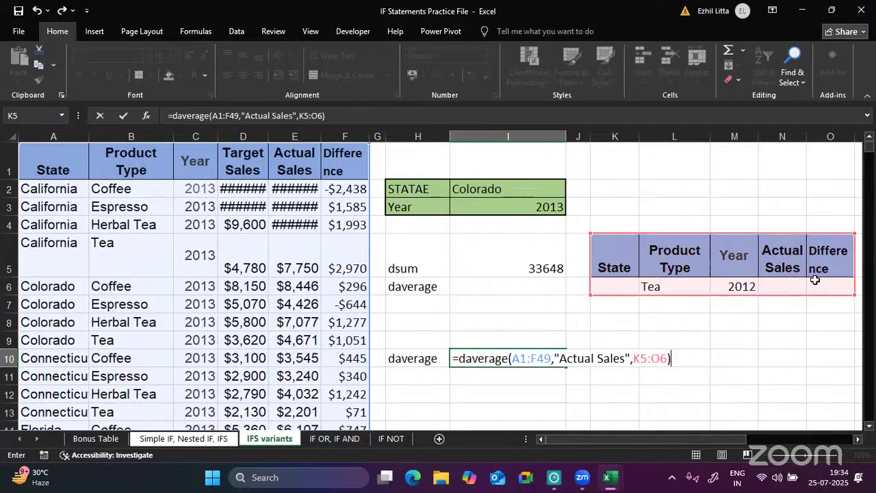
key("Return")
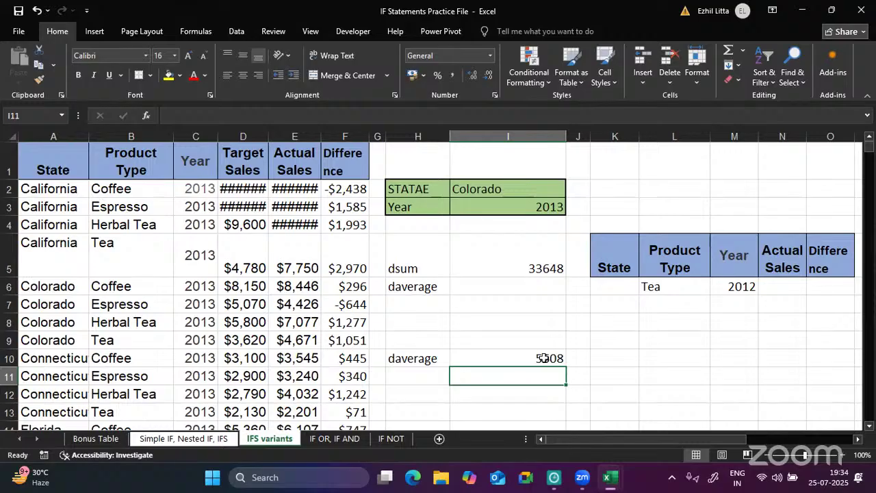
- Review the arguments of the DAVERAGE formula in I10
left_click(395, 377)
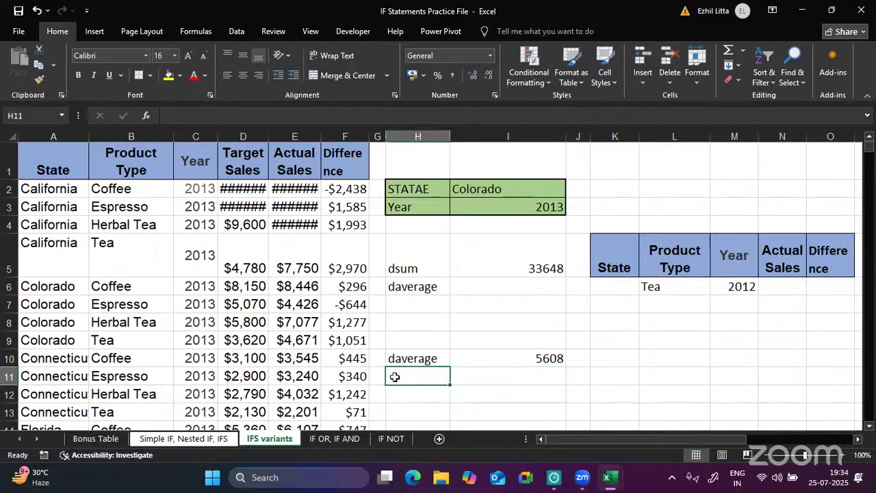
double_click(509, 355)
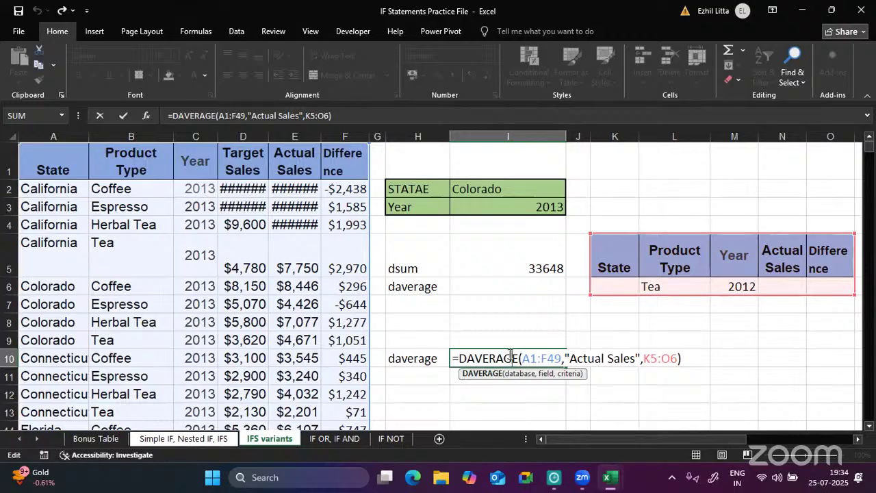
key("Return")
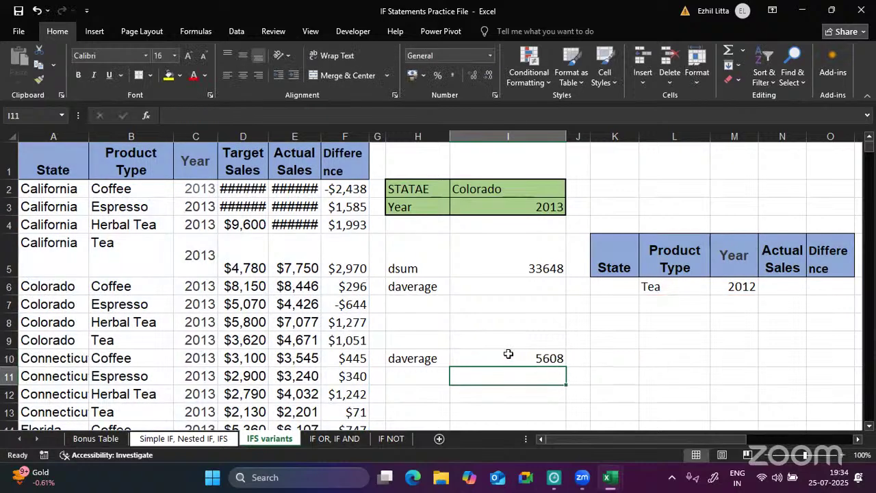
- Enter the label dmax in cell H11
left_click(416, 373)
type("dmax")
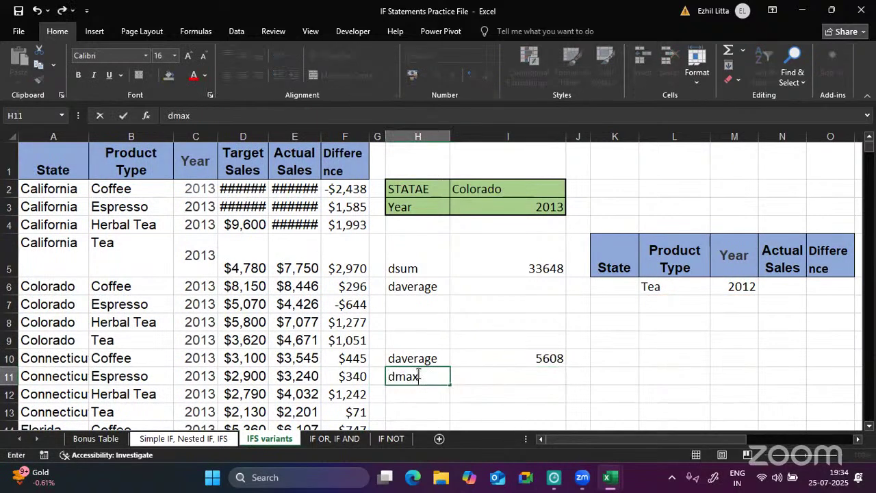
key("Tab")
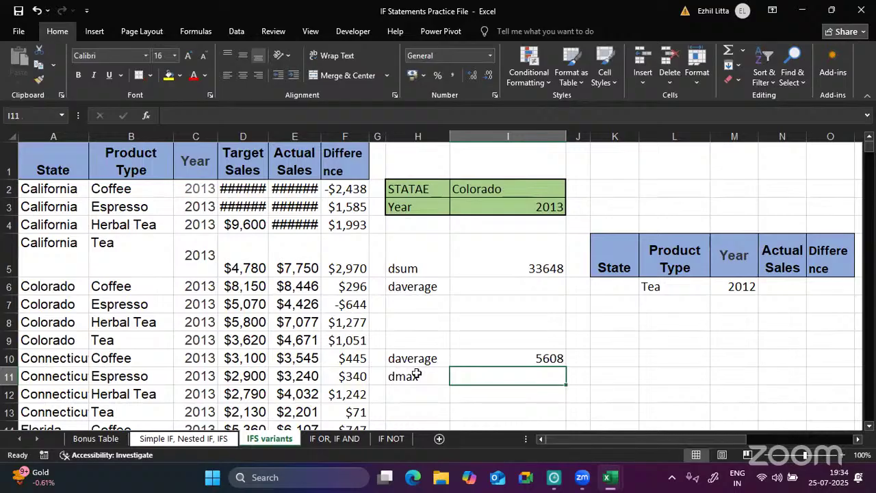
- Start a DMAX formula in I11 with the sales table A1:F49, including its headers, as the database
type("=dmax(")
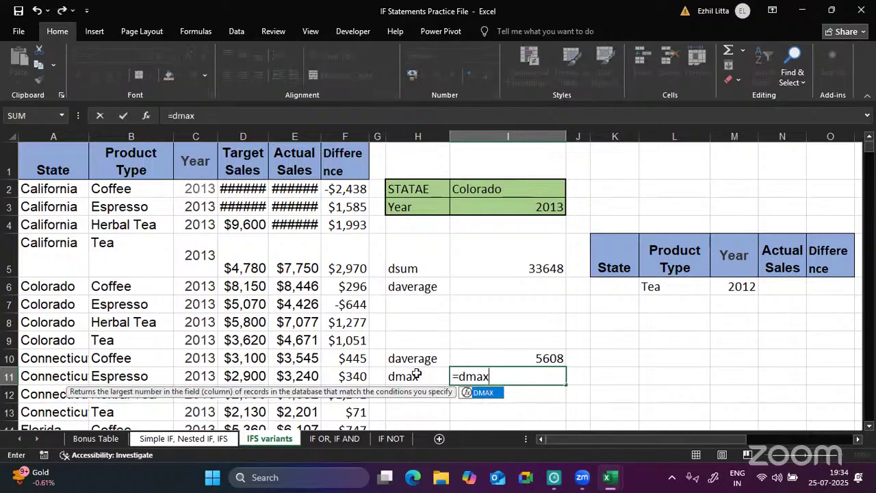
left_click(73, 172)
key("ctrl+shift+Right")
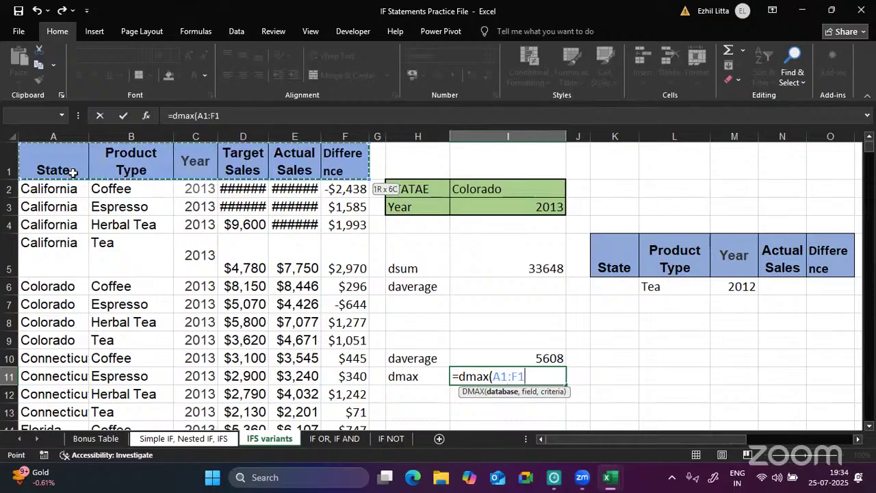
key("ctrl+shift+Down")
scroll(72, 173, "up", 10)
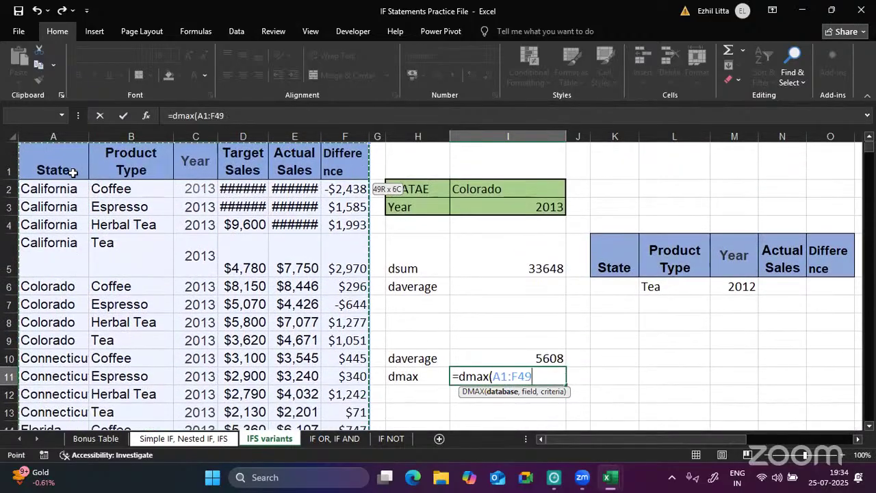
- Complete the DMAX formula in I11 with "Target Sales" as the field and K5:O6 as the criteria range
type(", \"Target")
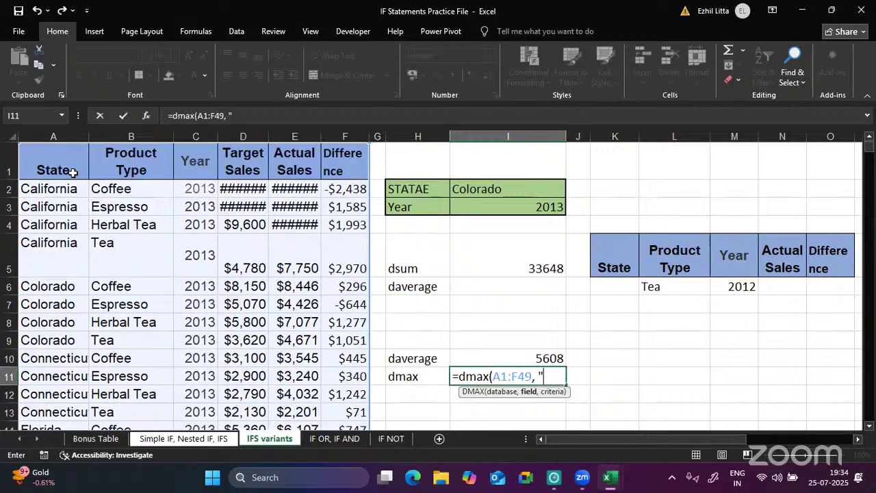
type(" Sal")
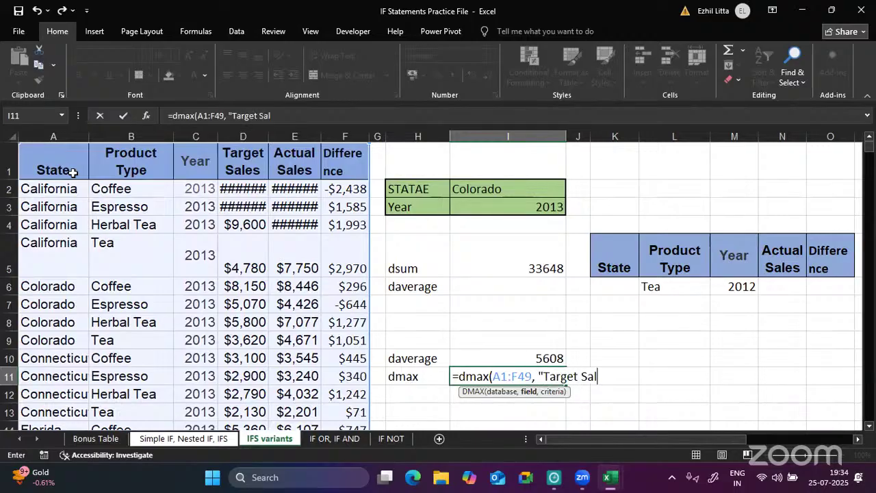
type("es\",")
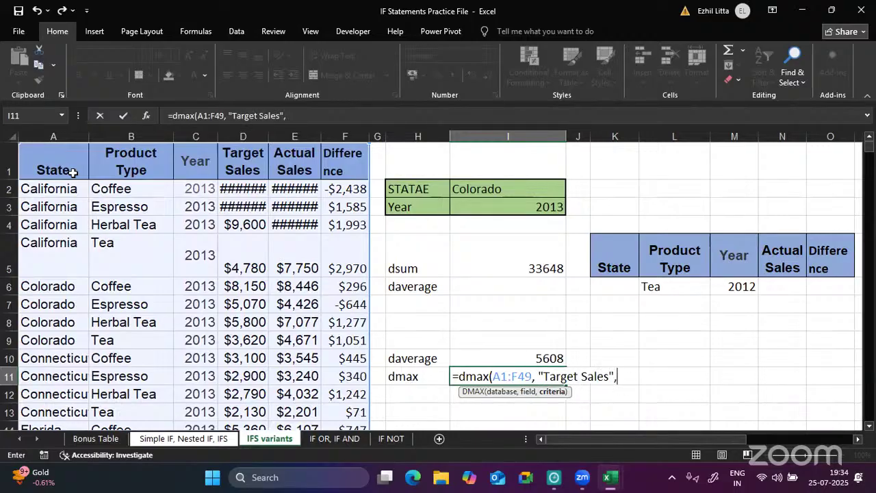
left_click_drag(622, 247, 827, 287)
type(")")
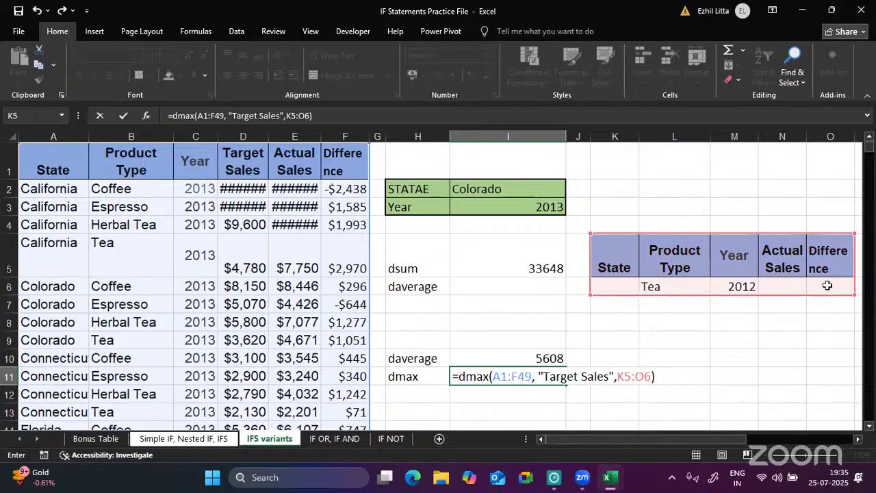
key("Return")
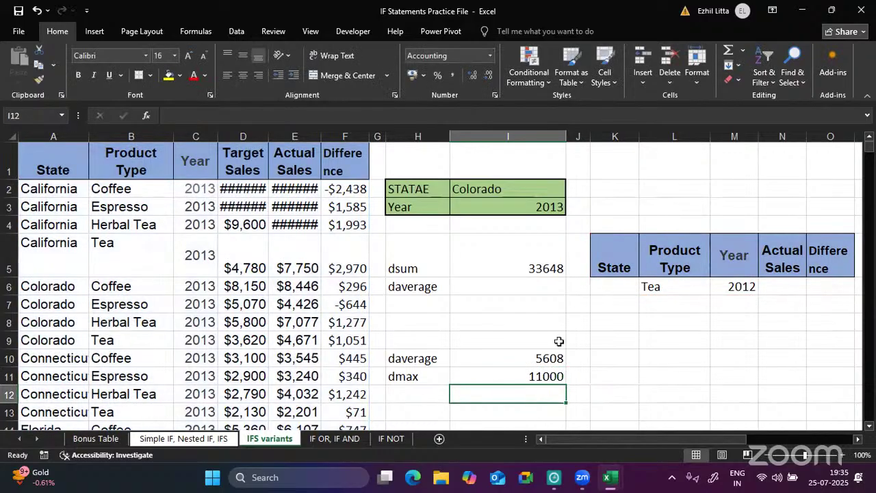
- Review the database, field and criteria arguments of the DMAX formula in I11
double_click(525, 378)
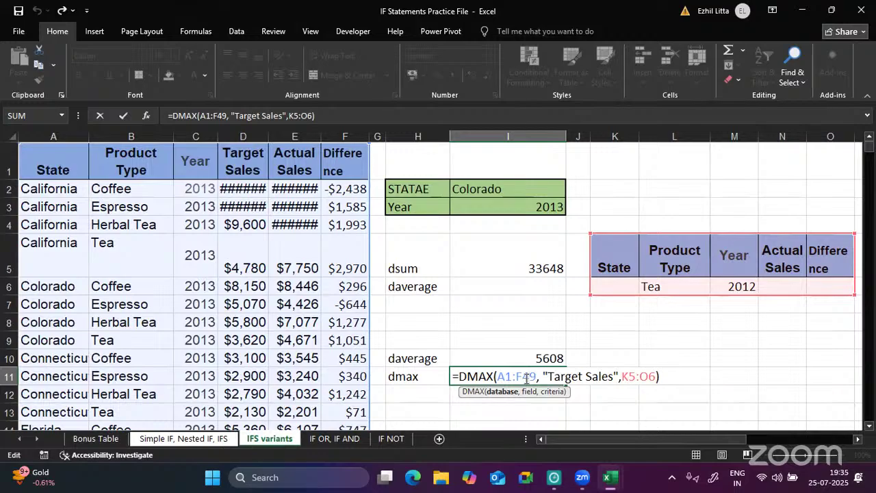
key("Return")
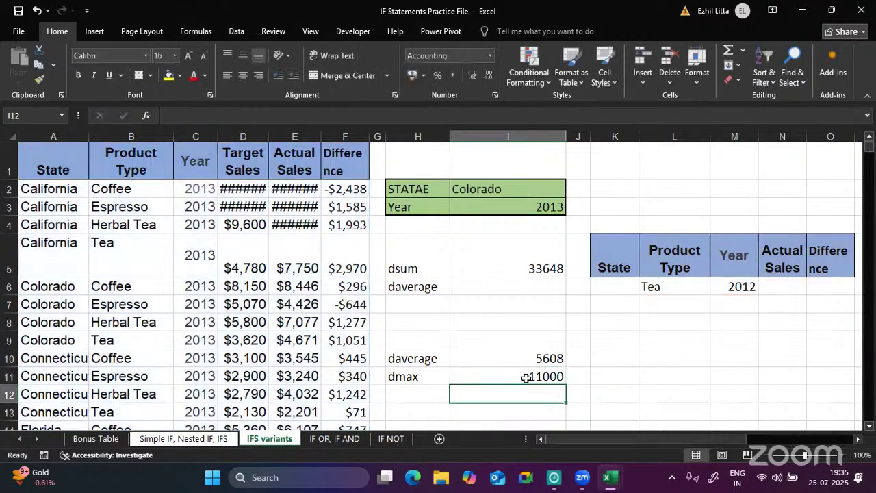
double_click(479, 378)
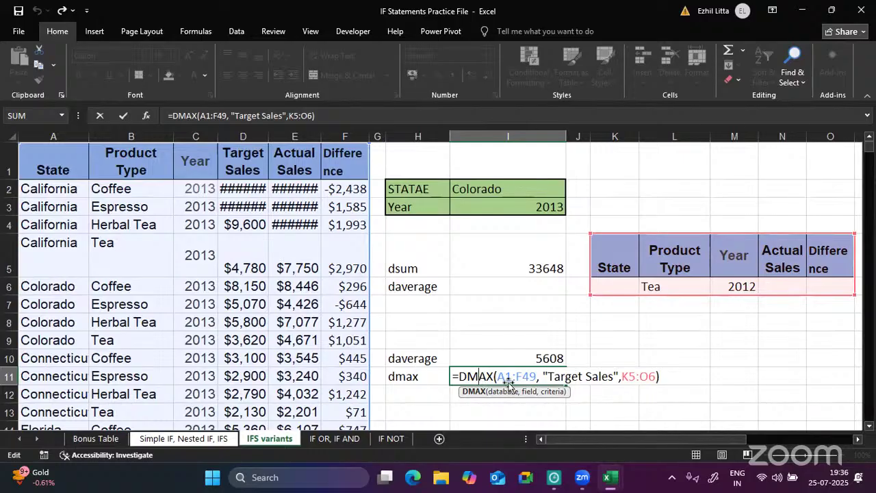
key("Return")
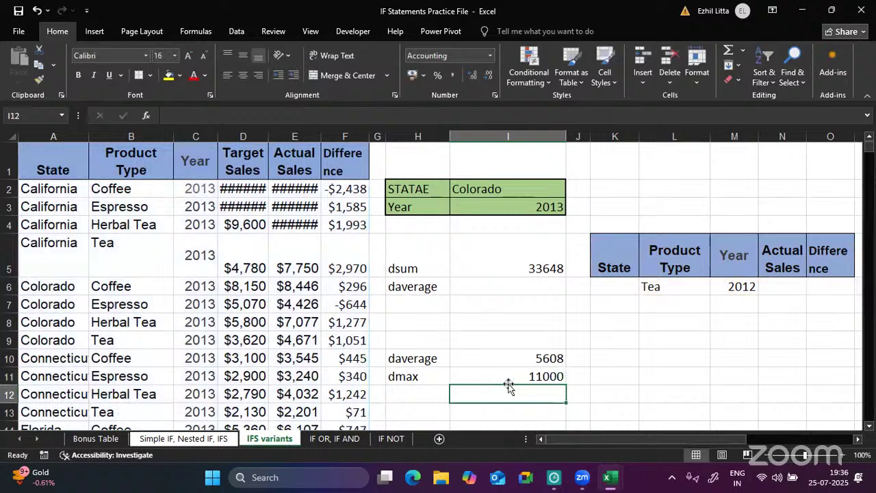
- Enter the label dmin in cell H12
left_click(422, 394)
type("dmin")
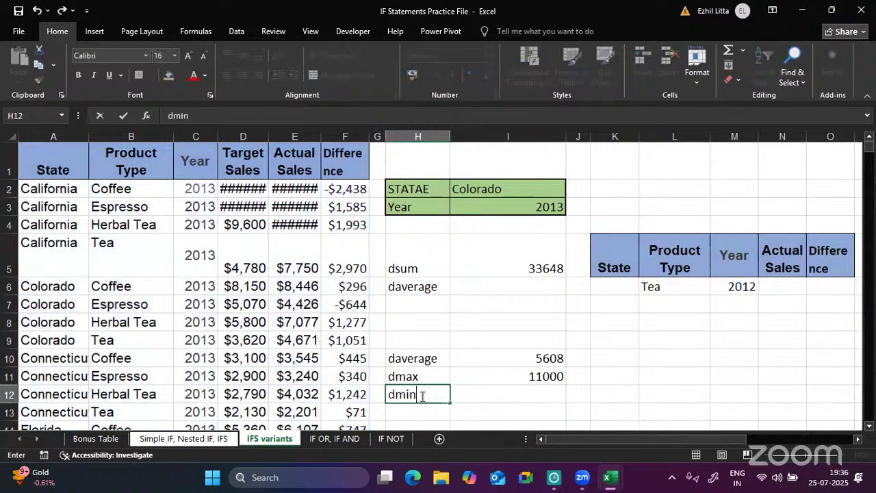
key("Tab")
- Start a DMIN formula in I12 with the sales table A1:F49, including its headers, as the database
type("=")
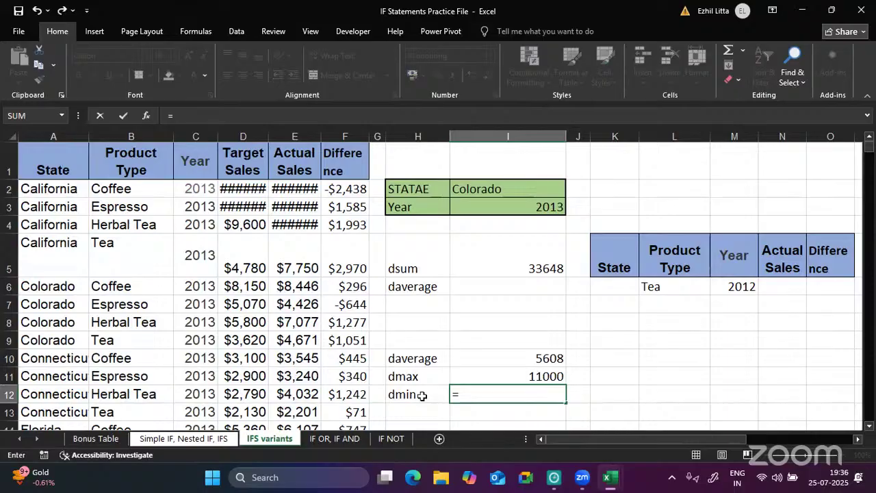
type("dmin(")
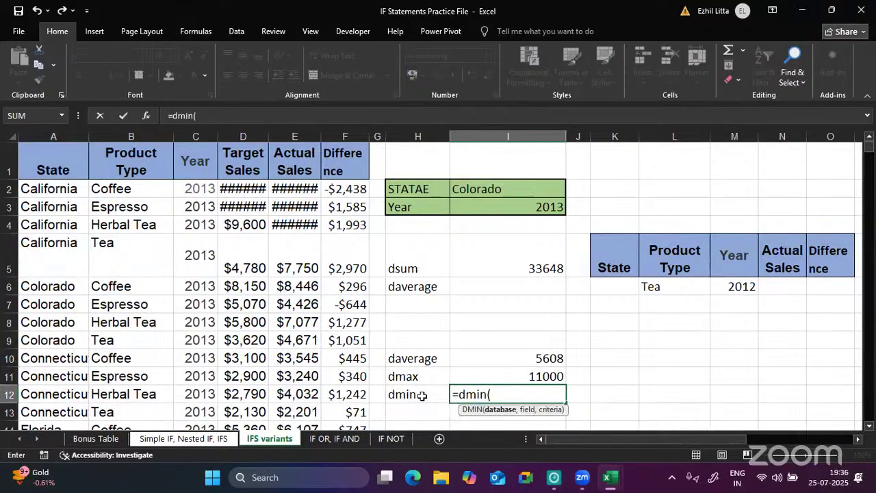
left_click_drag(53, 162, 53, 159)
key("ctrl+shift+Right")
key("ctrl+shift+Down")
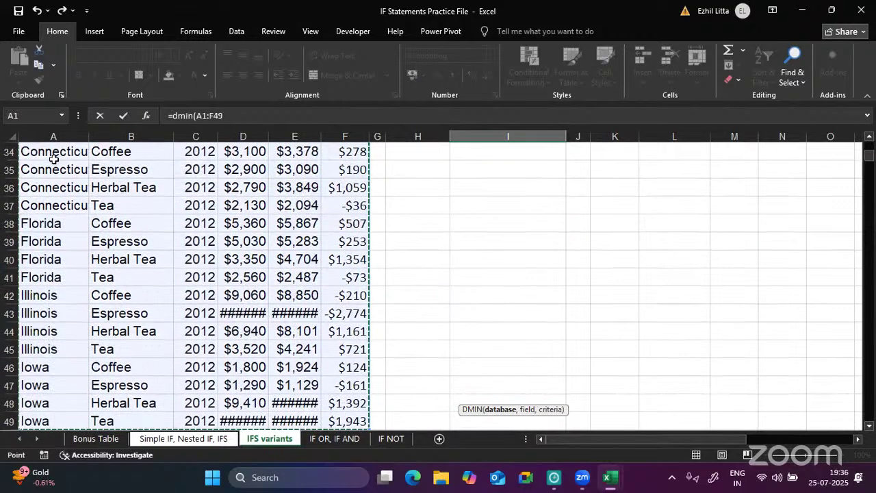
scroll(53, 159, "up", 10)
- Complete the DMIN formula in I12 with "Actual Sales" as the field and K5:O6 as the criteria range
type(",")
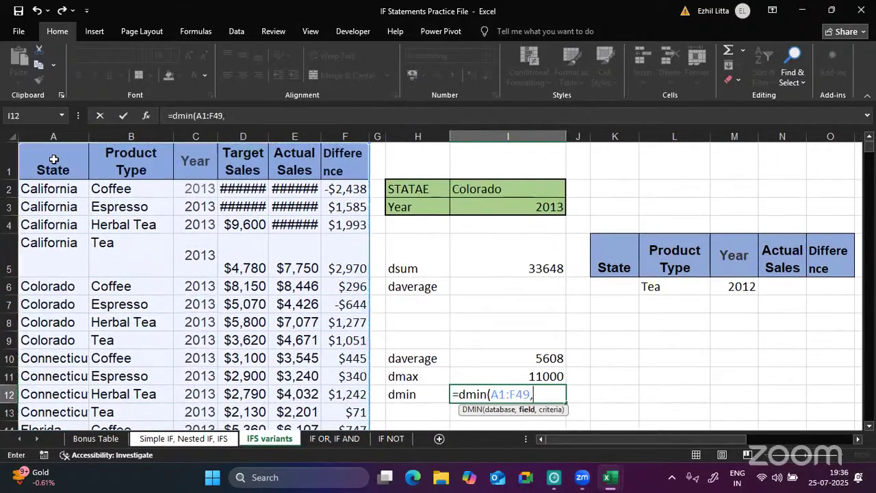
type("\"Actua")
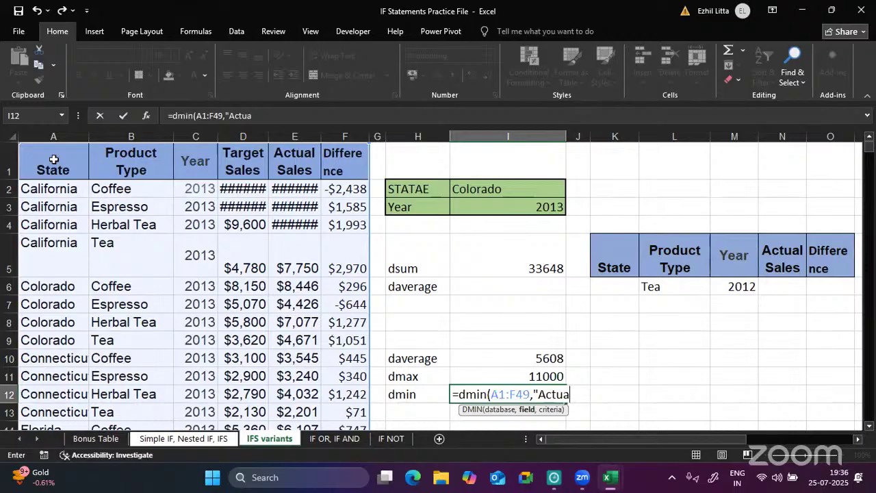
type("l Sales\",")
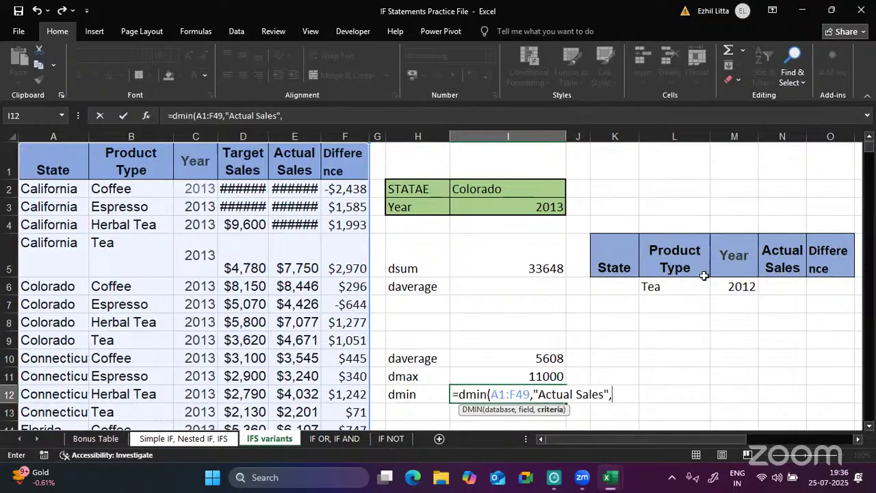
left_click_drag(614, 255, 819, 287)
type(")")
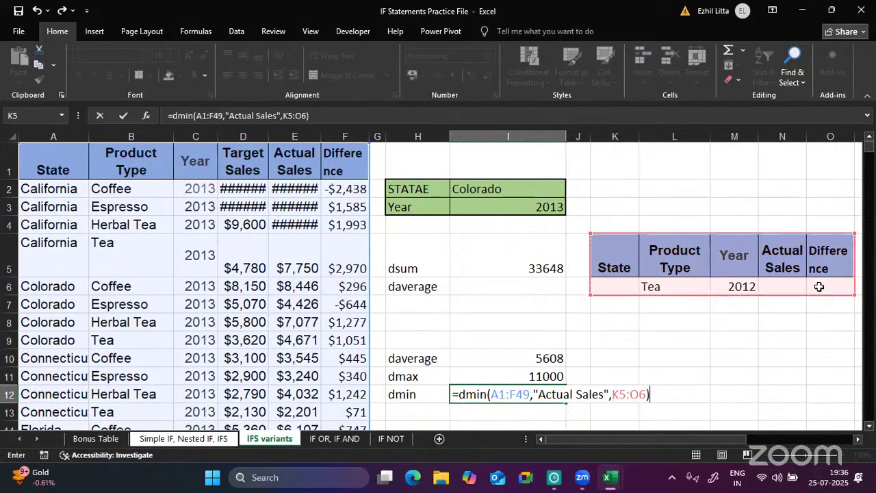
key("Return")
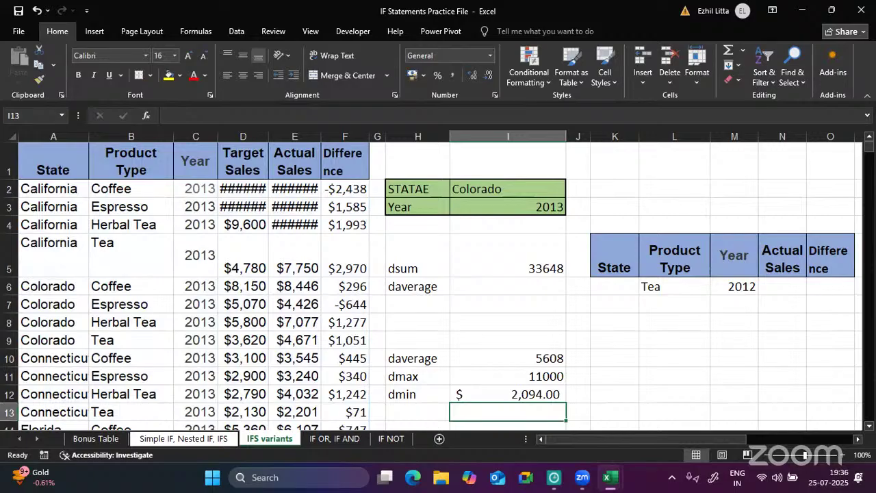
- Review the database, field and criteria arguments of the DMIN formula in I12
left_click(518, 397)
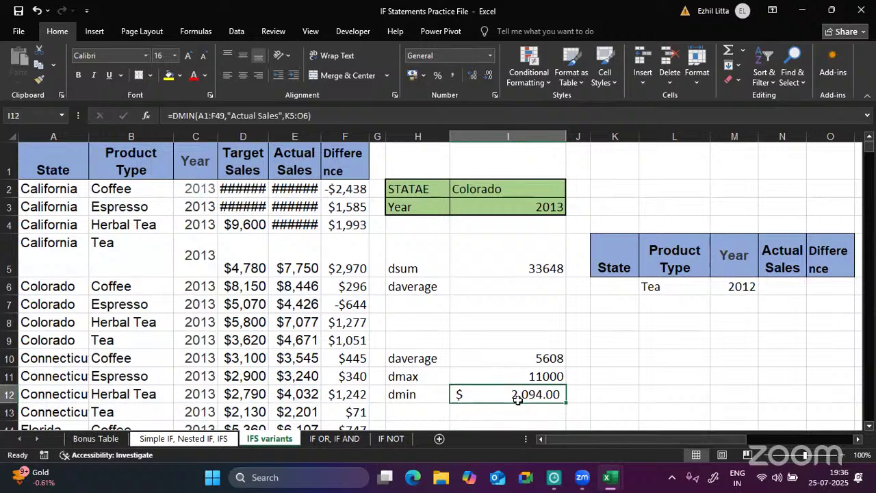
double_click(519, 396)
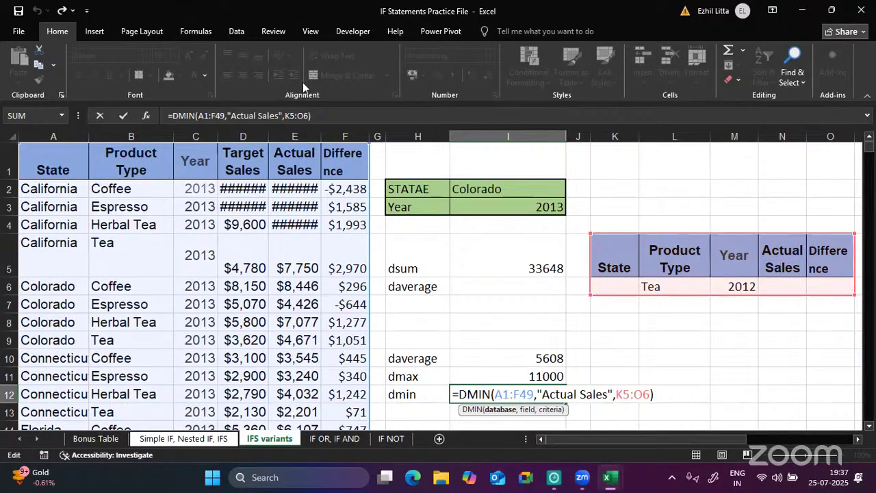
key("Return")
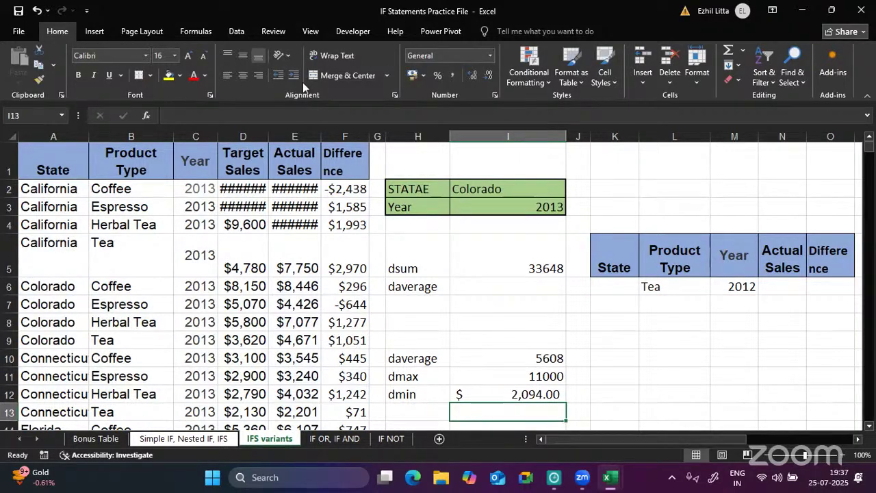
- Enter the label dcount in cell H13
left_click(429, 413)
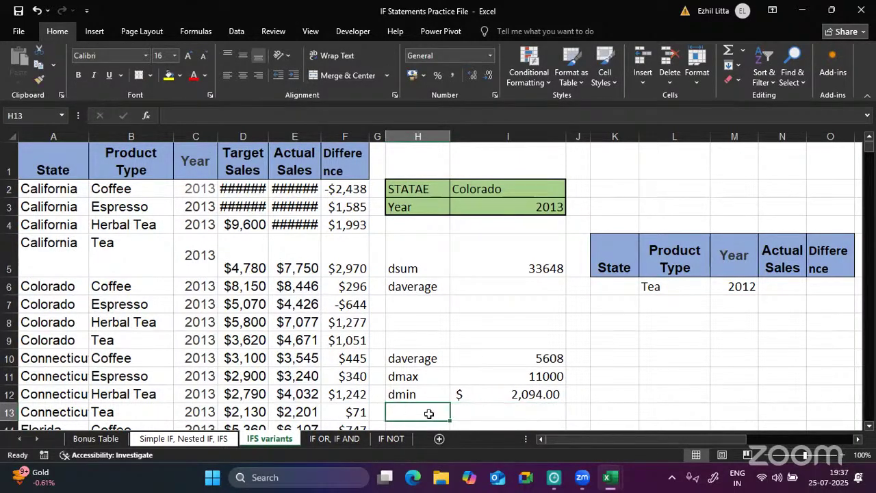
type("dcoun")
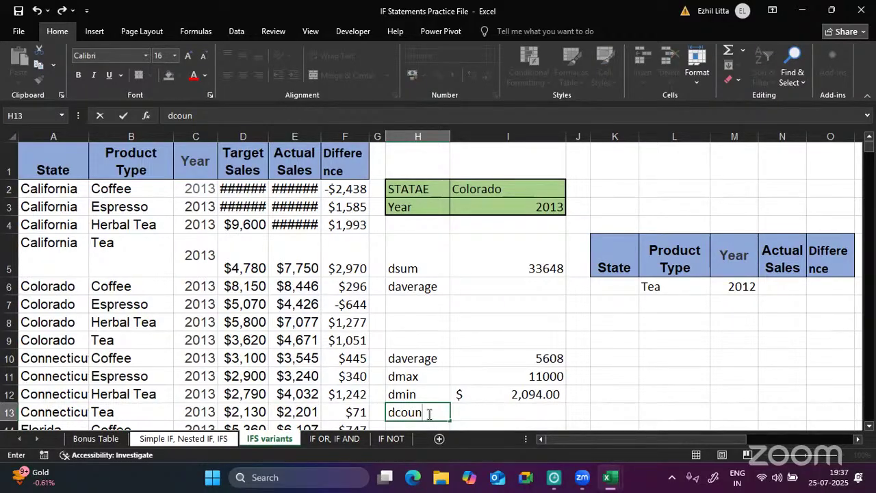
type("t")
key("Tab")
- Start a DCOUNT formula in I13 with the sales table A1:F49, including its headers, as the database
type("=dcount")
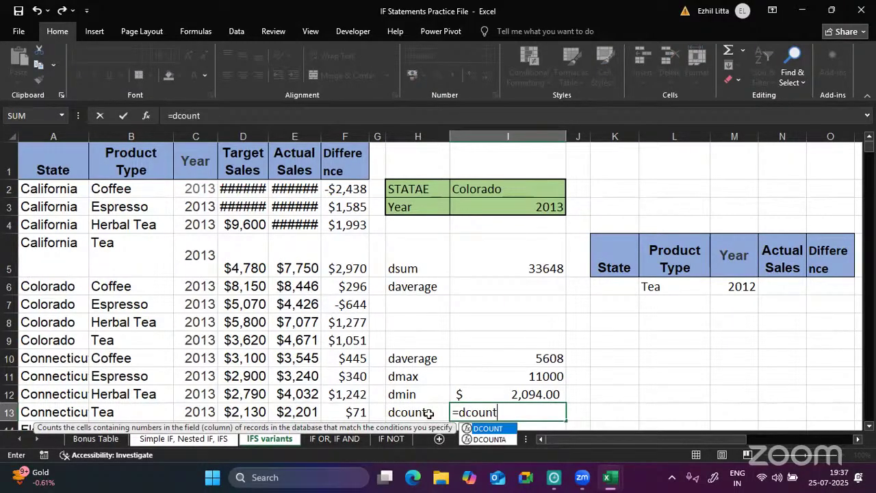
type("(")
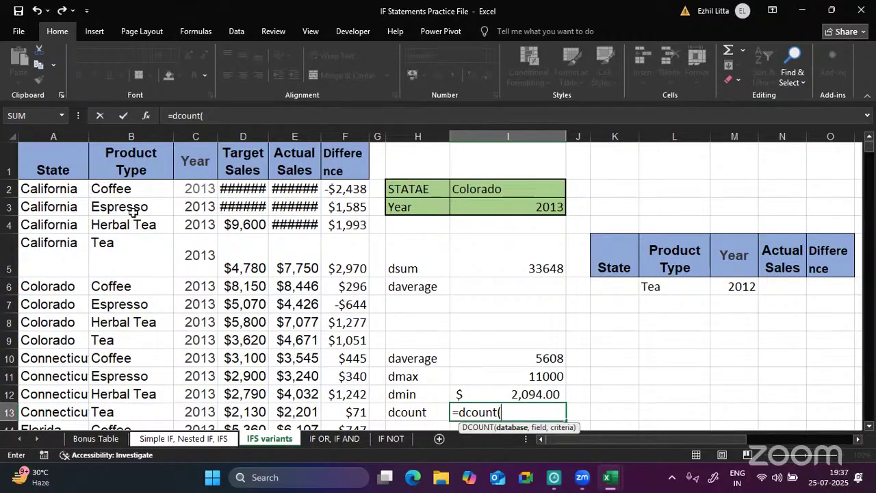
left_click(47, 152)
key("ctrl+shift+Right")
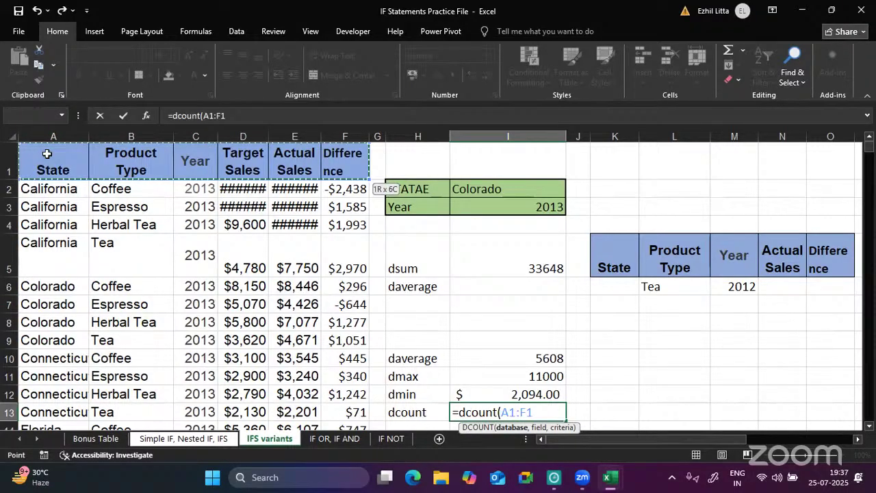
key("ctrl+shift+Down")
scroll(48, 153, "up", 12)
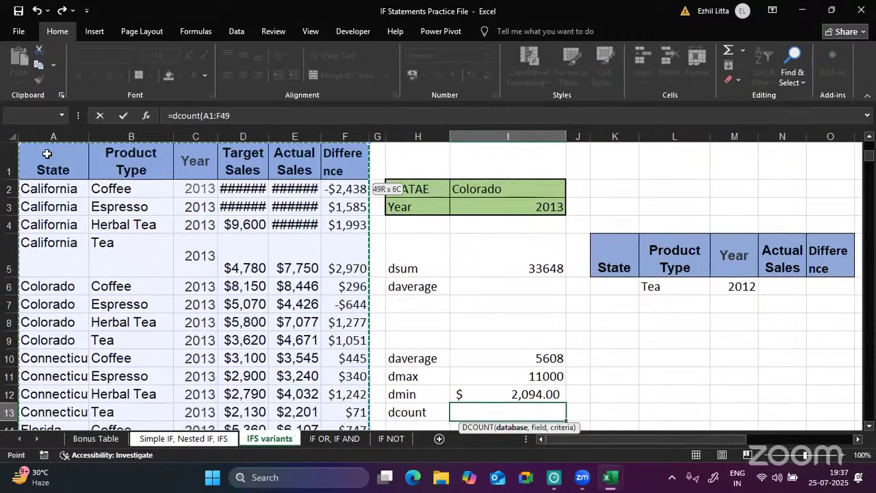
type(",")
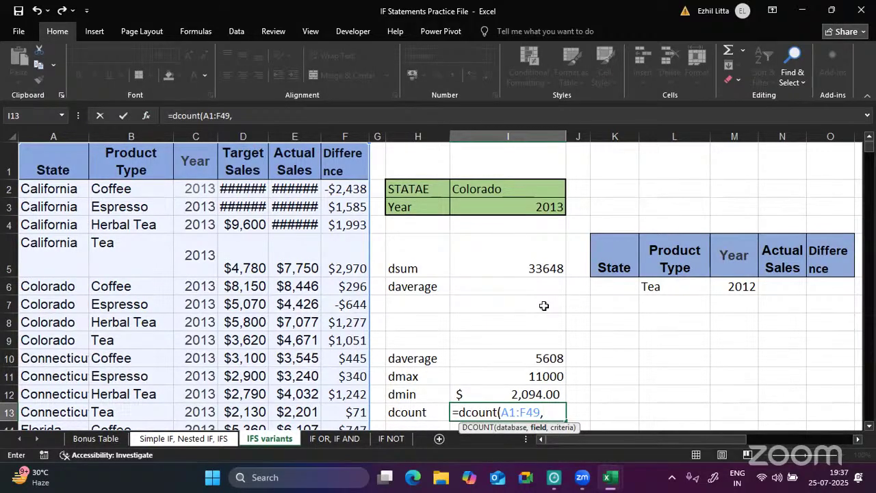
- Complete the DCOUNT formula in I13 with "Actual Sales" as the field and K5:O6 as the criteria range
type("\"Actual Sales")
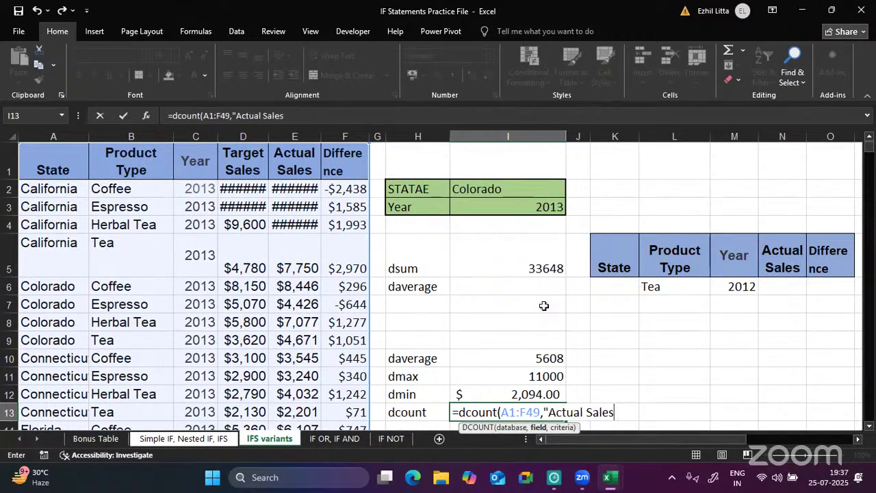
type("\",")
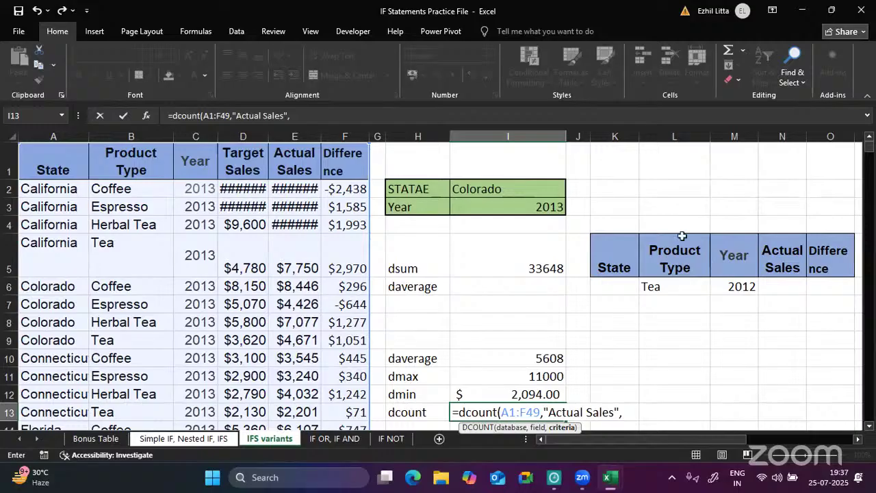
left_click_drag(612, 247, 642, 285)
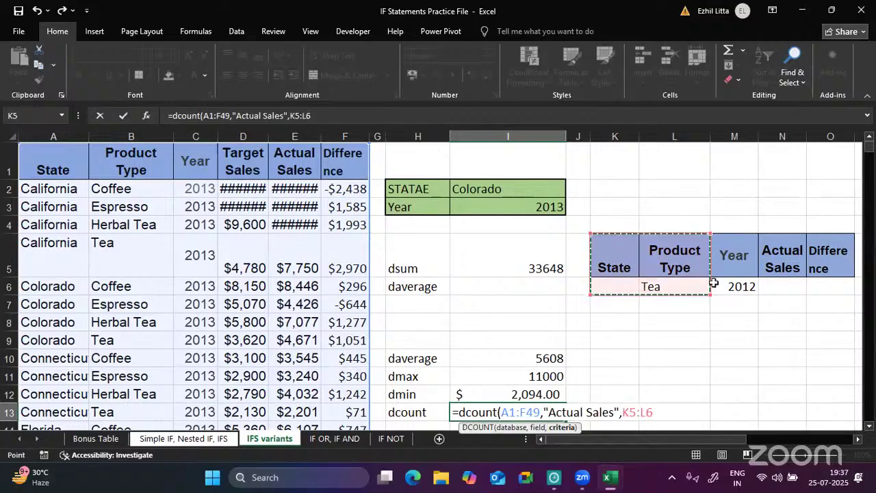
left_click_drag(713, 283, 678, 287)
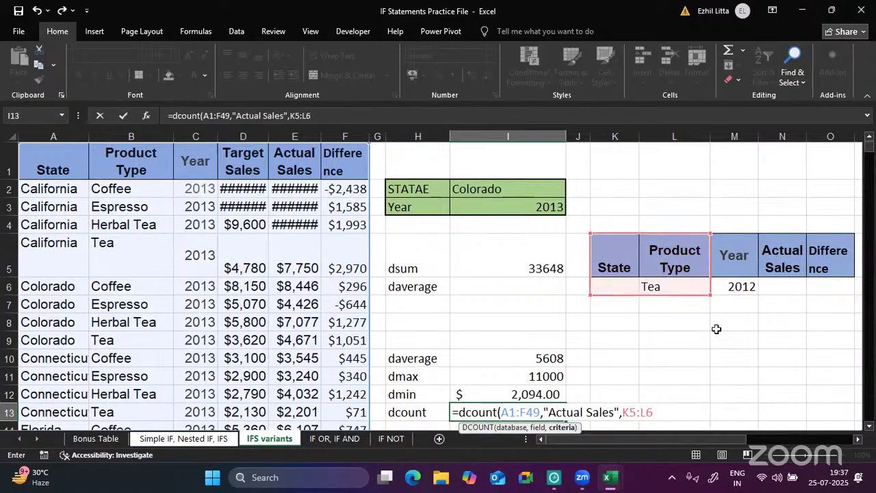
left_click(645, 412)
key("BackSpace")
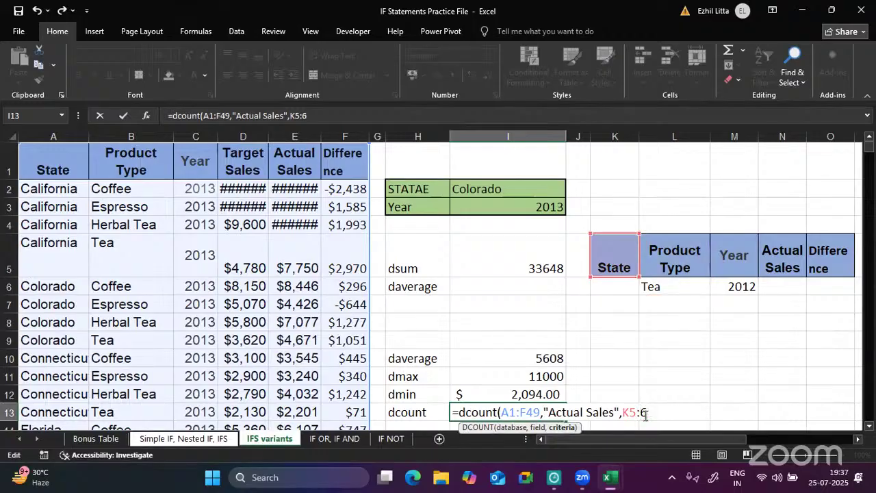
type("o")
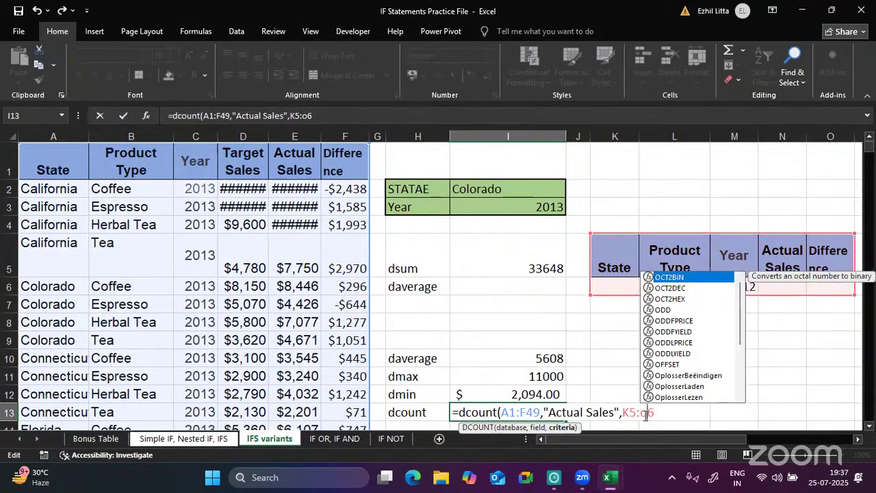
key("BackSpace")
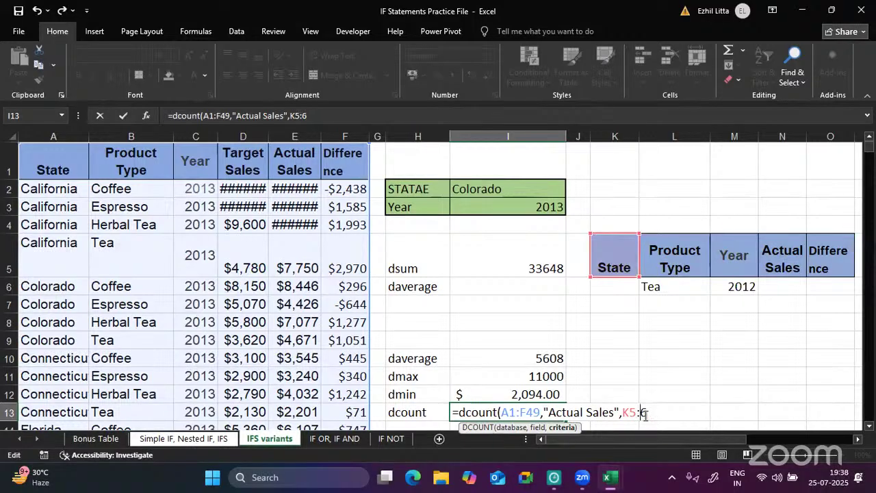
type("o6")
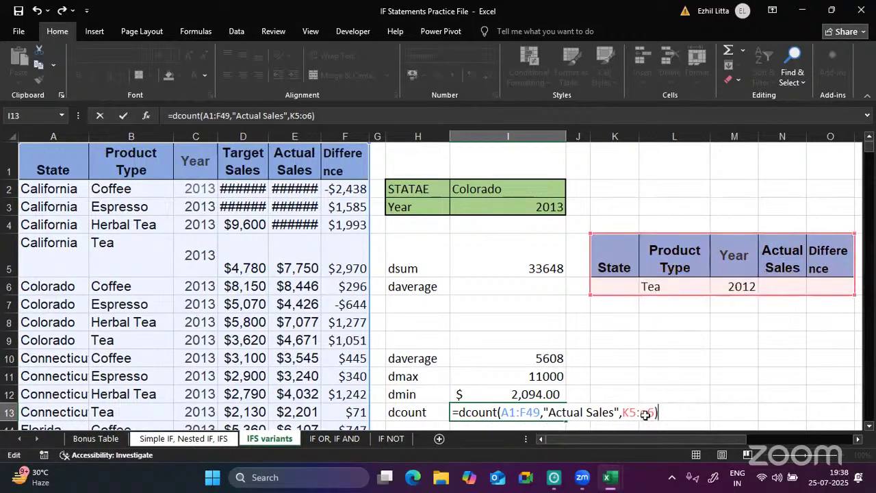
key("Return")
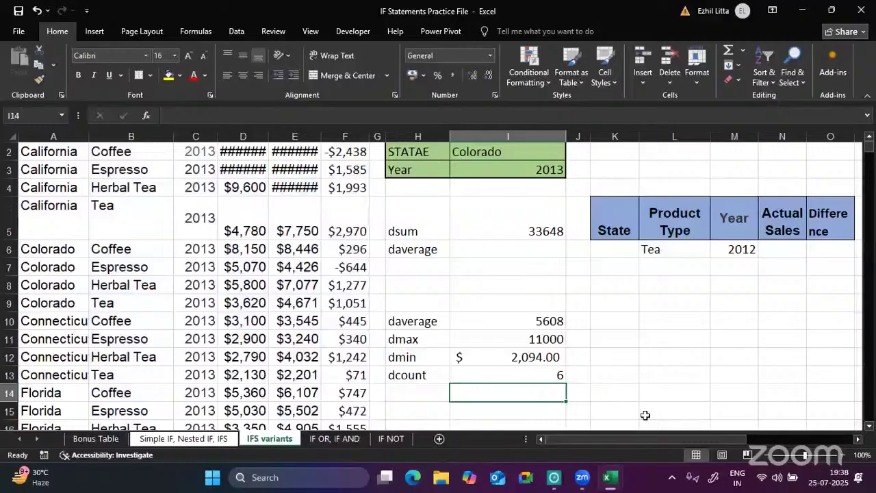
- Review the database, field and criteria arguments of the DCOUNT formula in I13
left_click(550, 374)
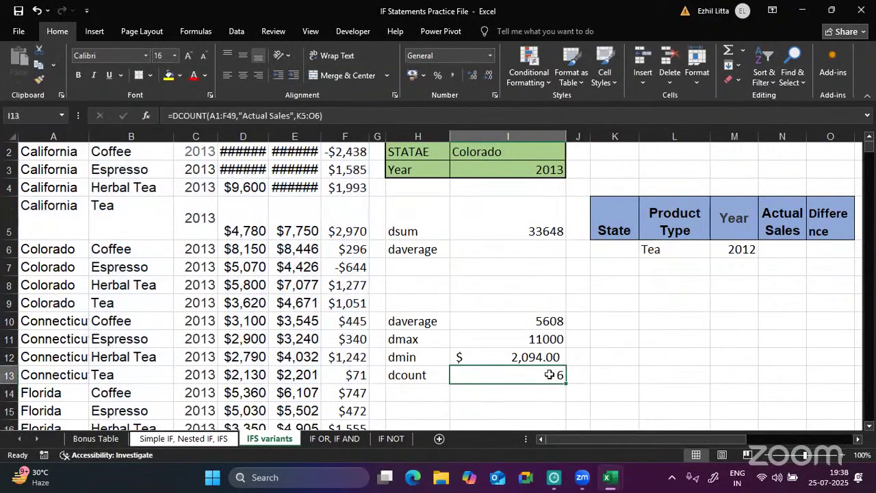
scroll(550, 374, "up", 1)
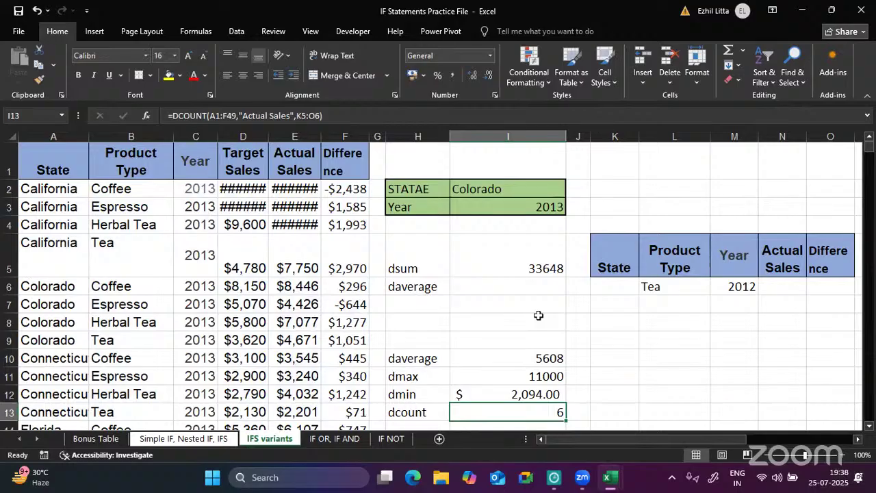
double_click(505, 416)
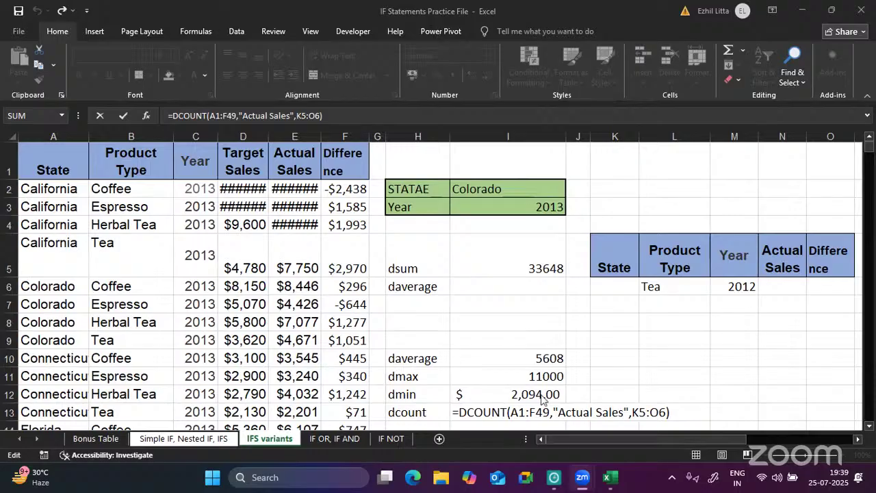
left_click(508, 412)
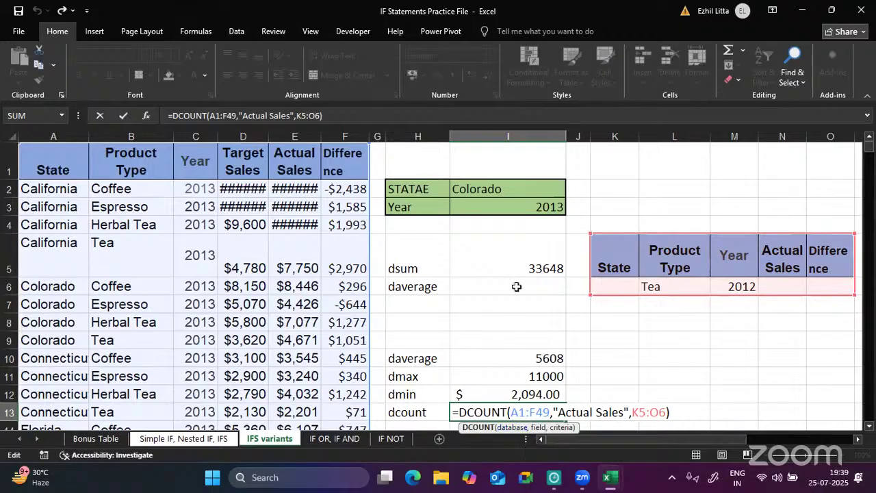
- Clear the database function labels and results from H5:I13
left_click_drag(495, 267, 506, 412)
left_click_drag(417, 267, 539, 352)
scroll(538, 370, "down", 2)
scroll(540, 353, "up", 2)
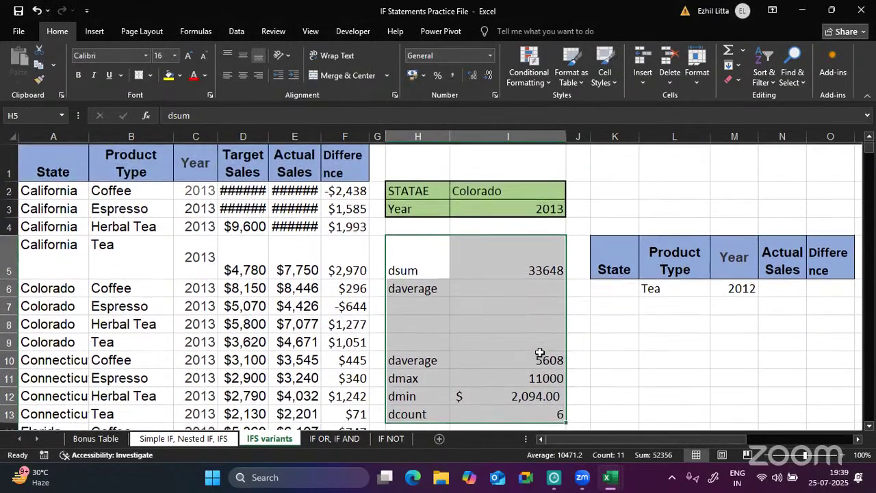
key("Delete")
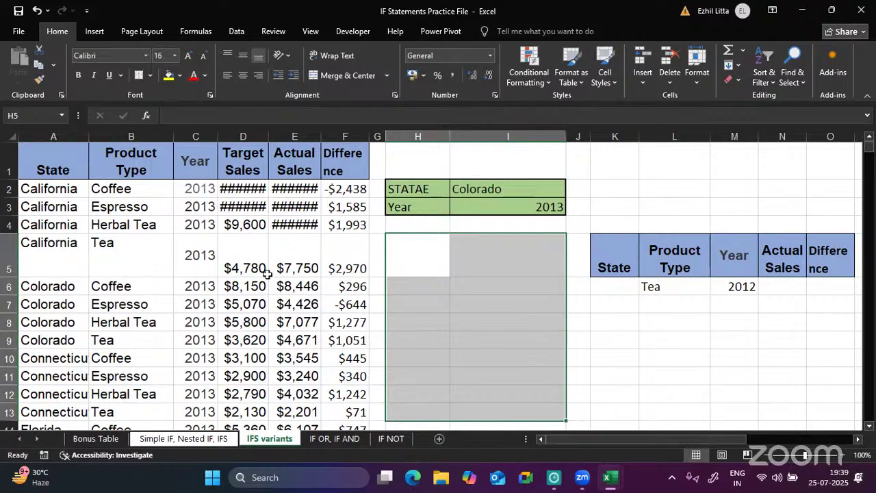
- Turn the sales data in A1:F49 into an Excel table with headers
left_click(157, 256)
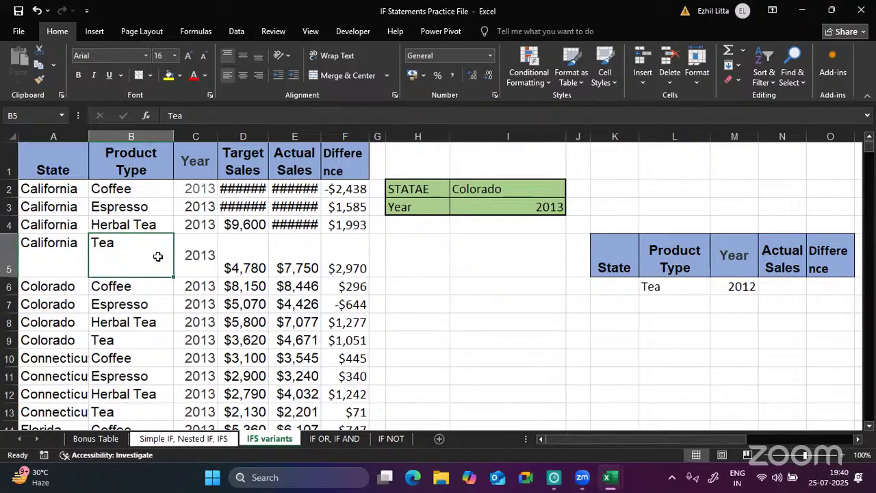
key("ctrl+a")
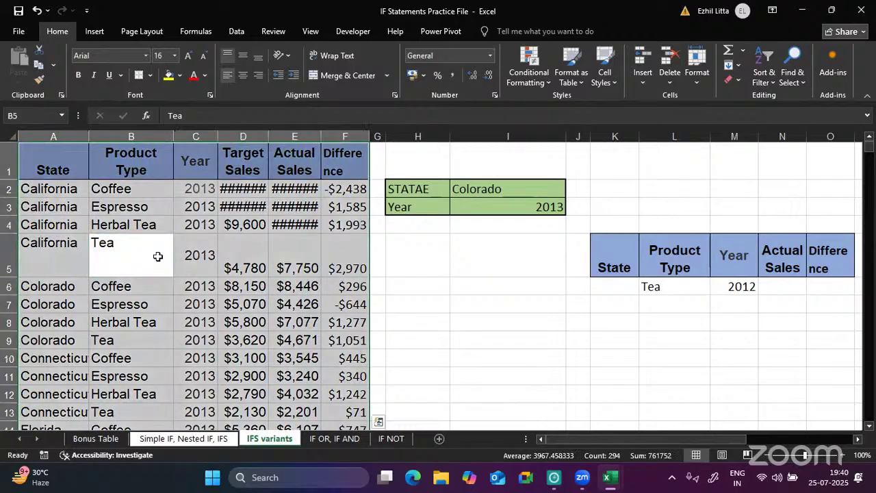
key("ctrl+t")
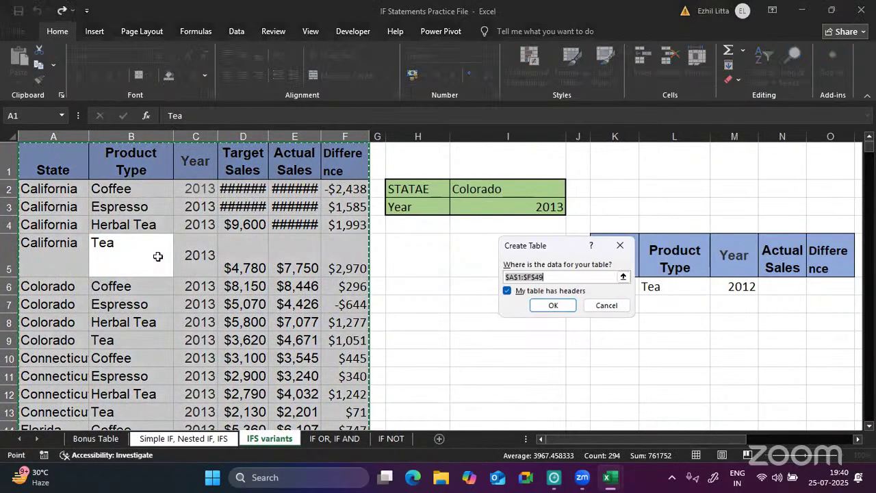
key("Return")
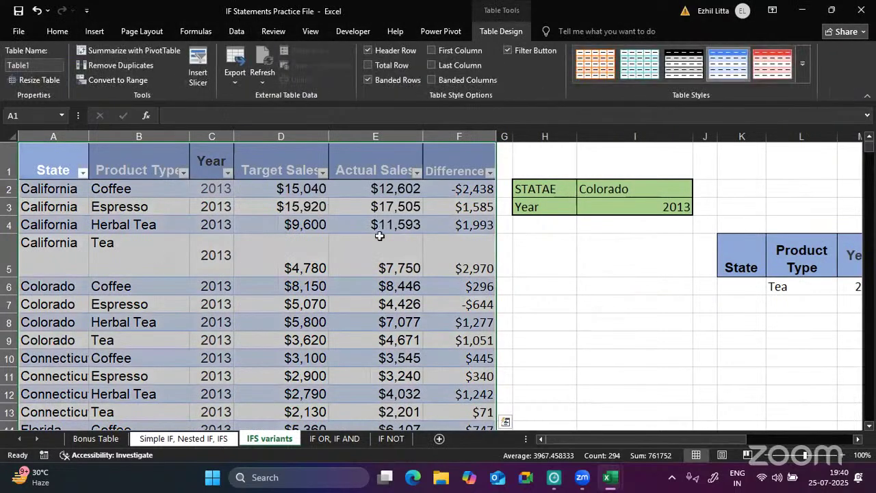
- Name the sales table Product_info and convert it back to a normal range
left_click(352, 257)
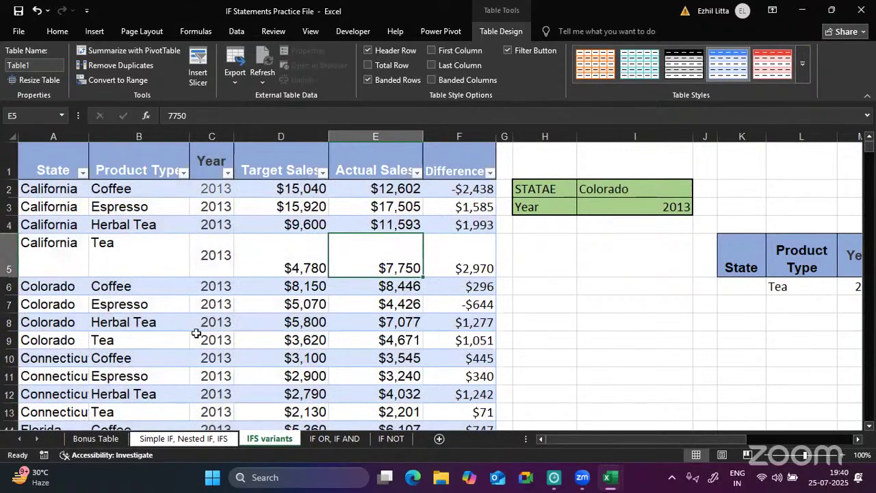
left_click(33, 65)
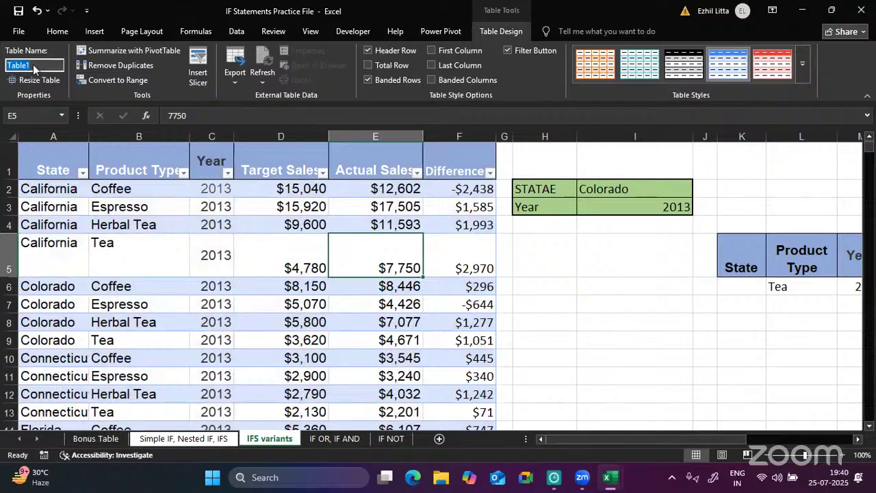
type("Product_info")
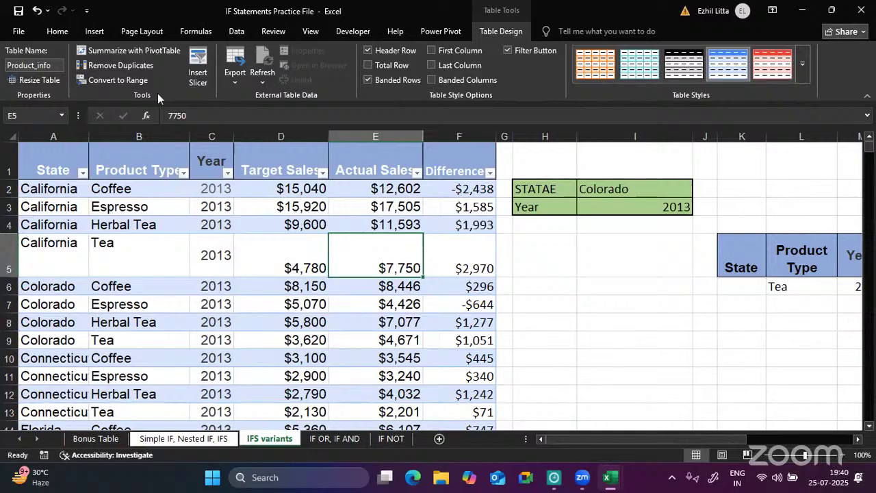
left_click(121, 81)
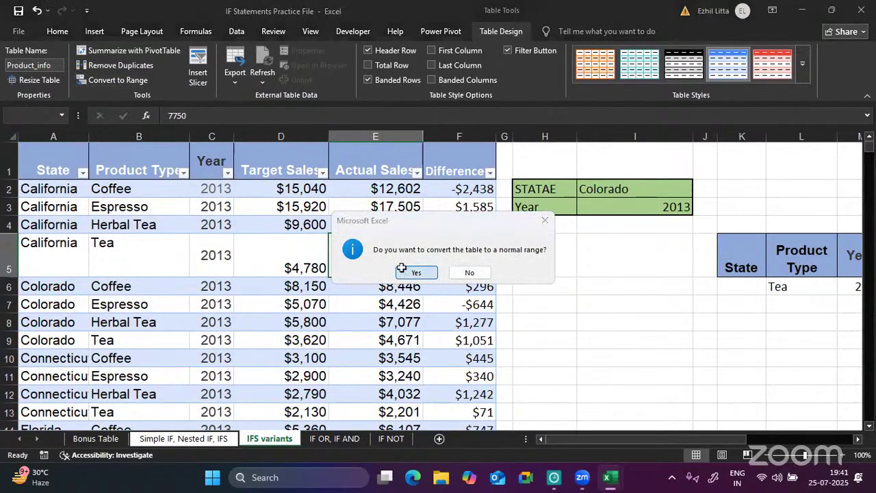
left_click(411, 273)
- Enter the label dsum in cell H7
left_click(530, 308)
type("dsum")
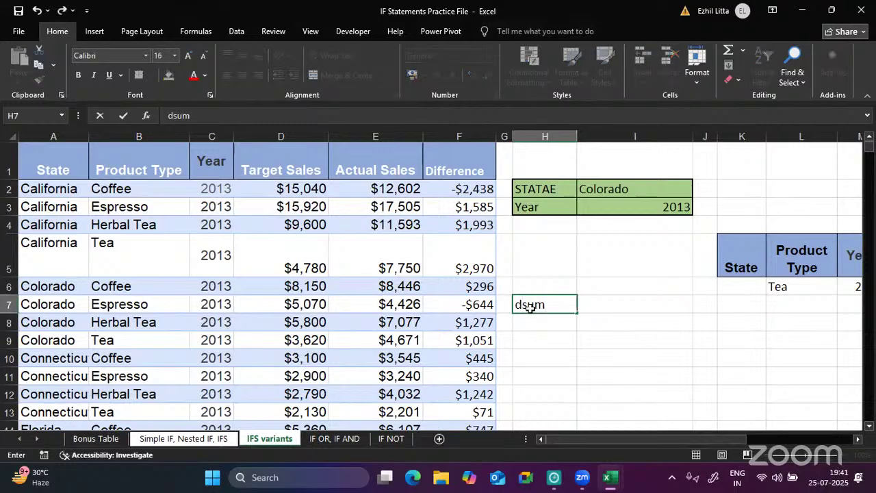
key("Tab")
- Try to start a DSUM formula in I7 that uses the table name product_info as the database
type("==")
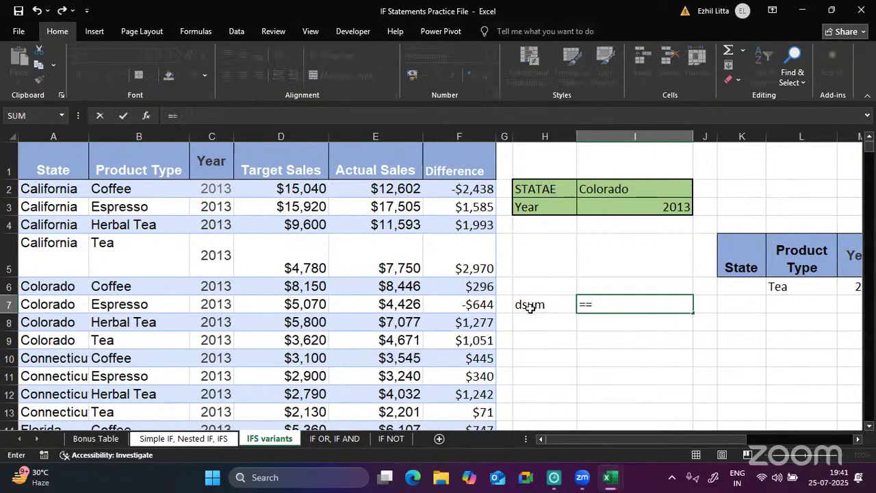
key("BackSpace")
type("s")
key("BackSpace")
type("dsum(")
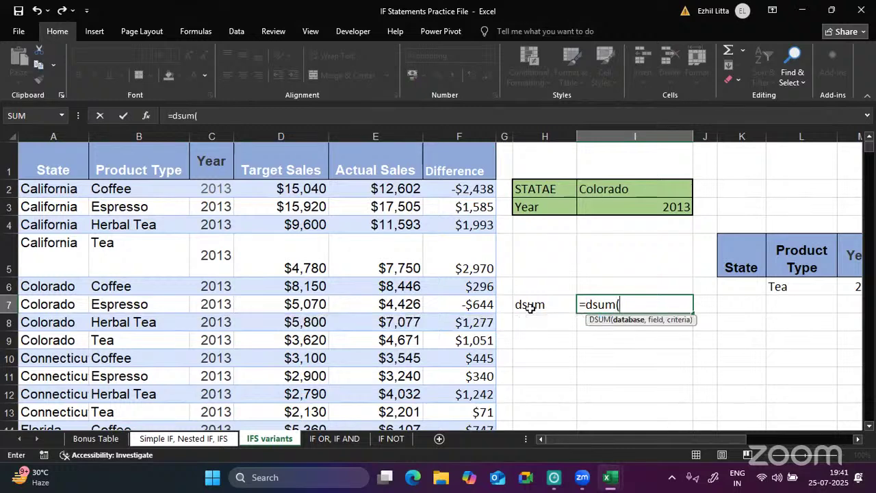
type("prod")
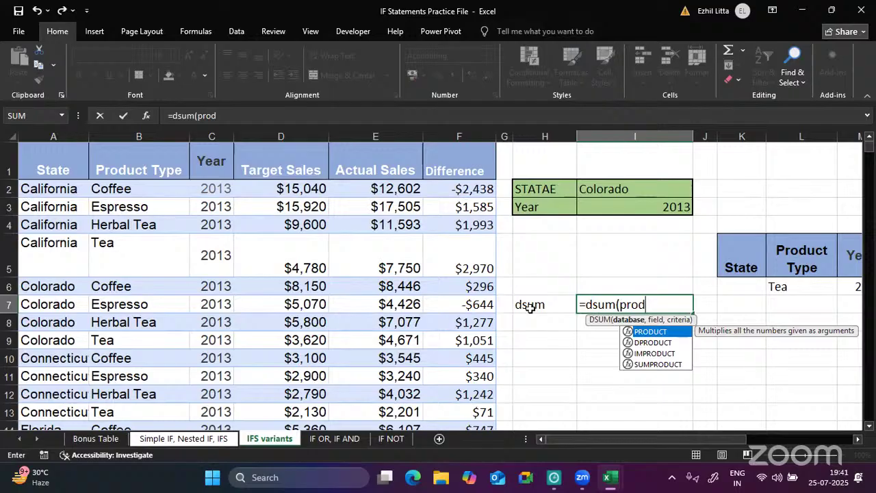
type("uct_in")
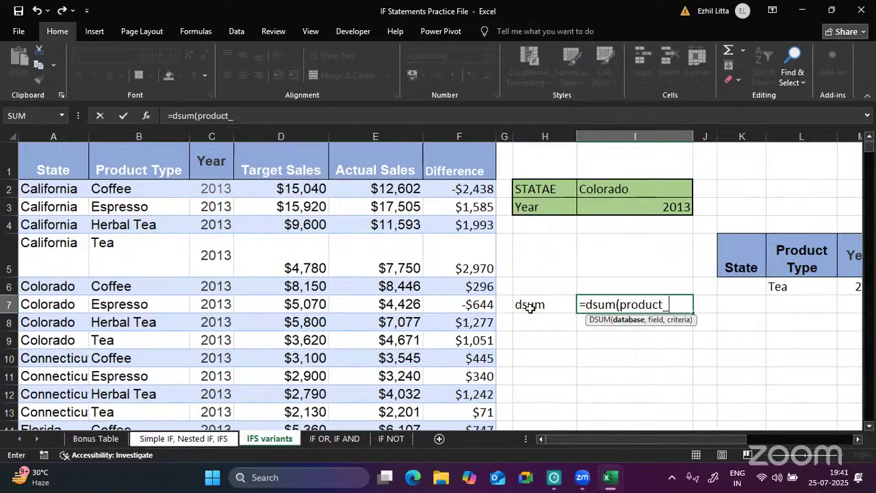
- Erase the unfinished DSUM formula from cell I7
key("BackSpace")
key("BackSpace")
key("BackSpace")
key("BackSpace")
key("BackSpace")
key("BackSpace")
key("BackSpace")
key("BackSpace")
key("BackSpace")
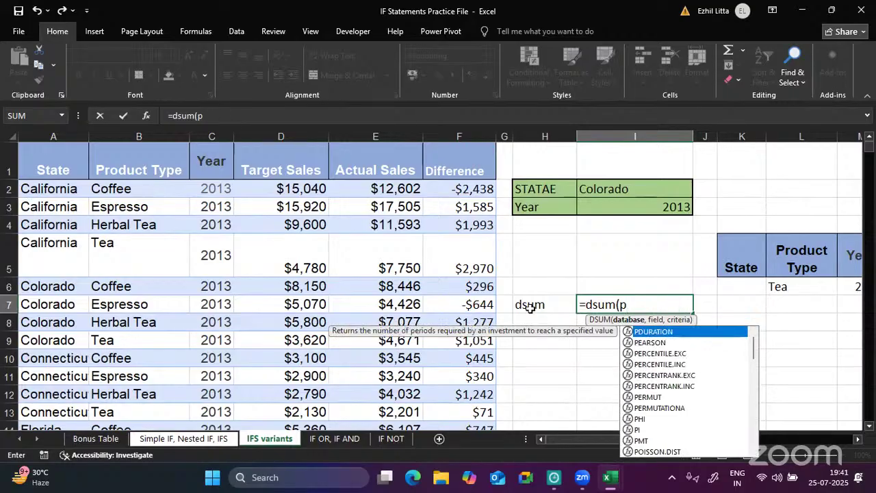
key("BackSpace")
key("BackSpace")
key("BackSpace")
key("BackSpace")
key("BackSpace")
key("BackSpace")
key("BackSpace")
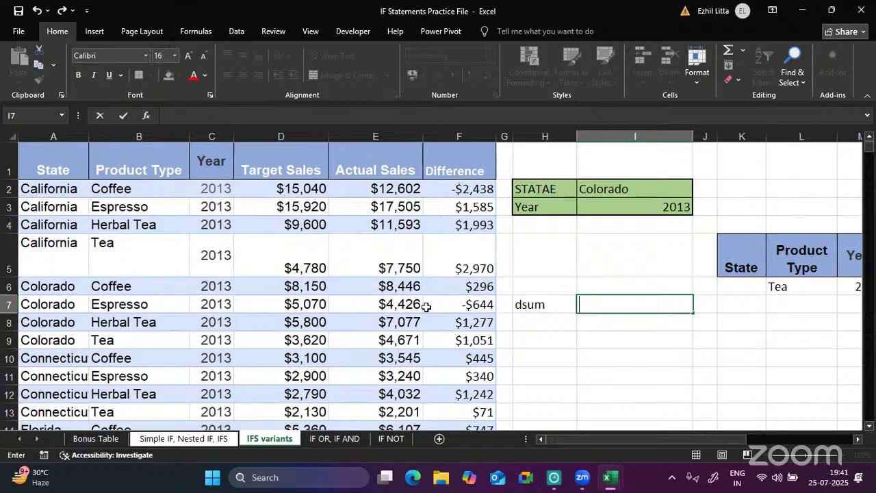
- Convert the whole sales data range to a table and name it product1
left_click(252, 303)
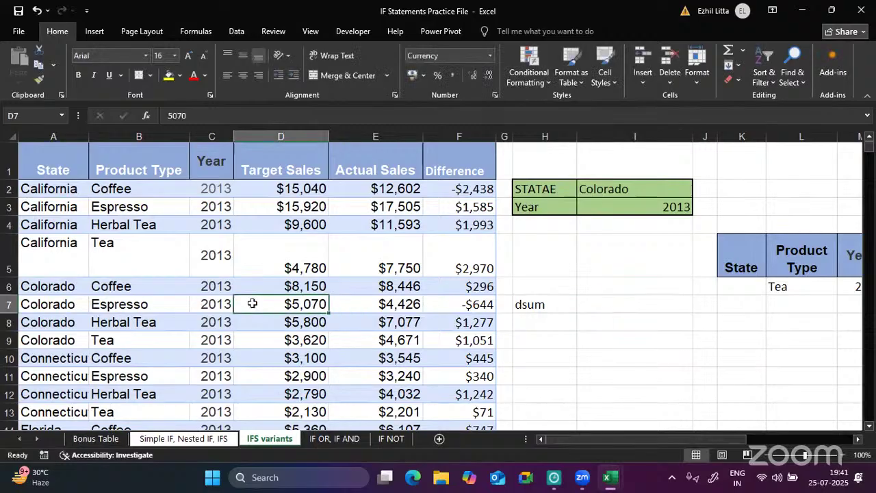
key("ctrl+a")
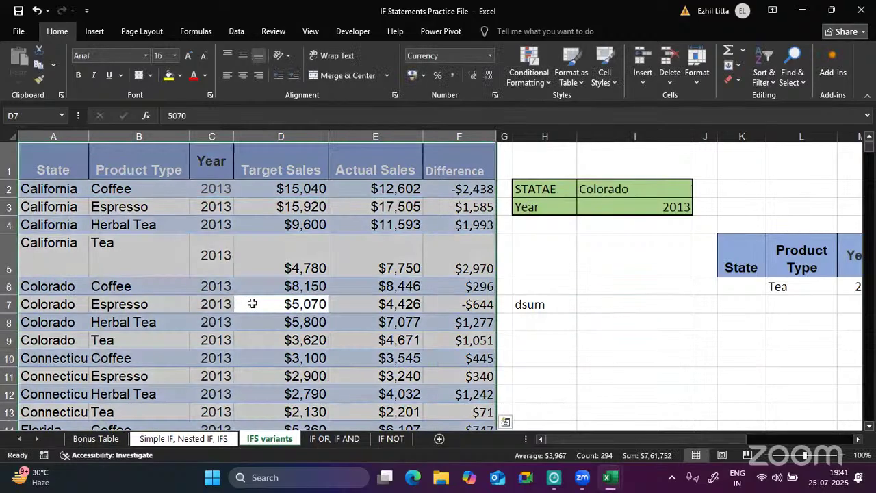
key("ctrl+t")
key("Return")
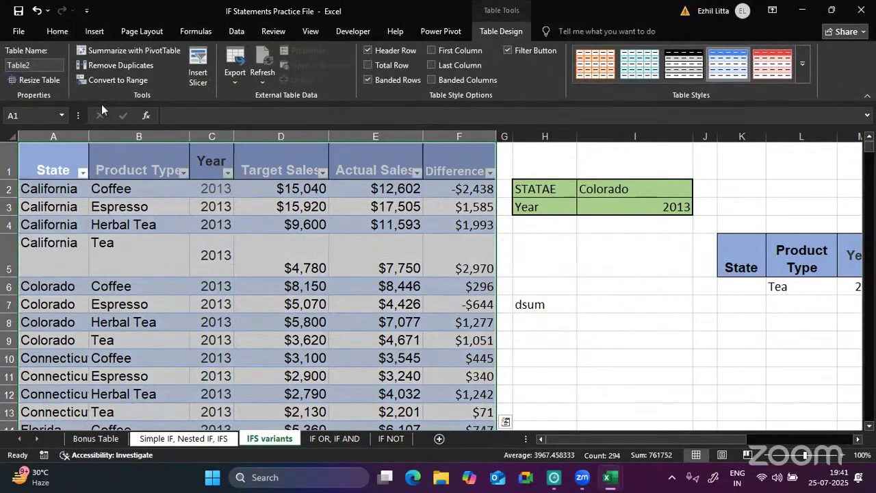
left_click(41, 62)
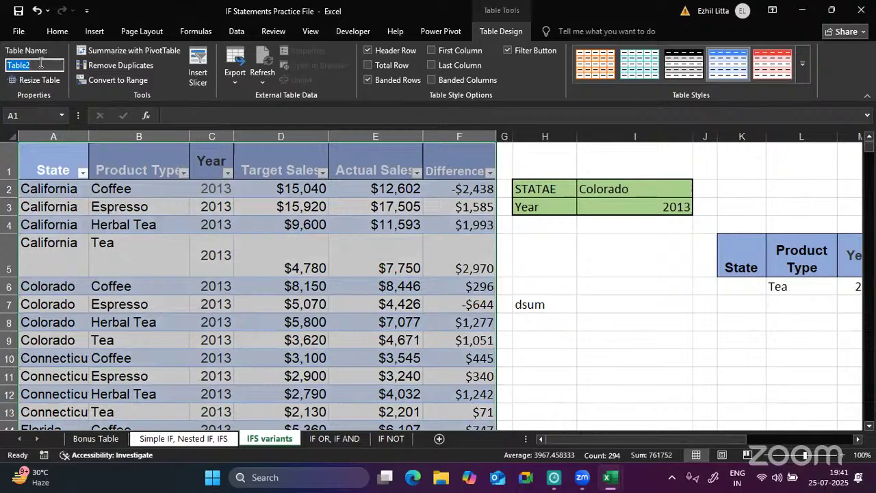
type("product1")
key("Return")
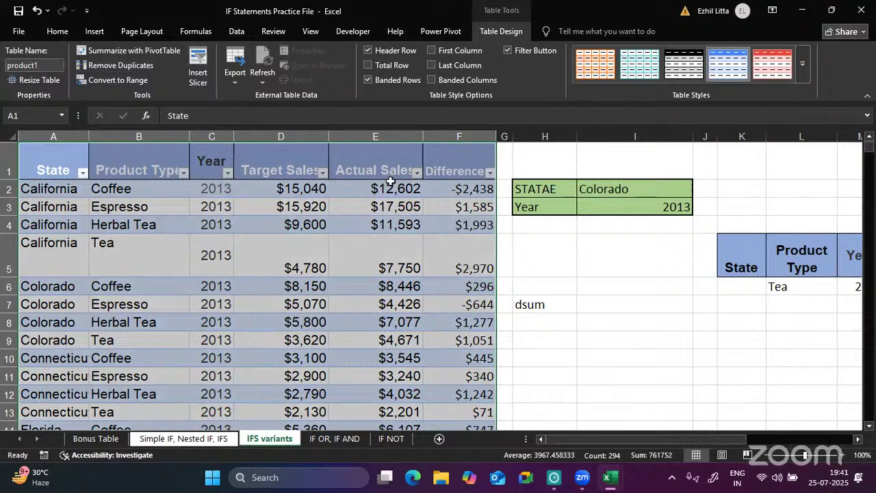
- Start a DSUM formula in I7 with product1[#All] as the database argument
left_click(588, 298)
type("=")
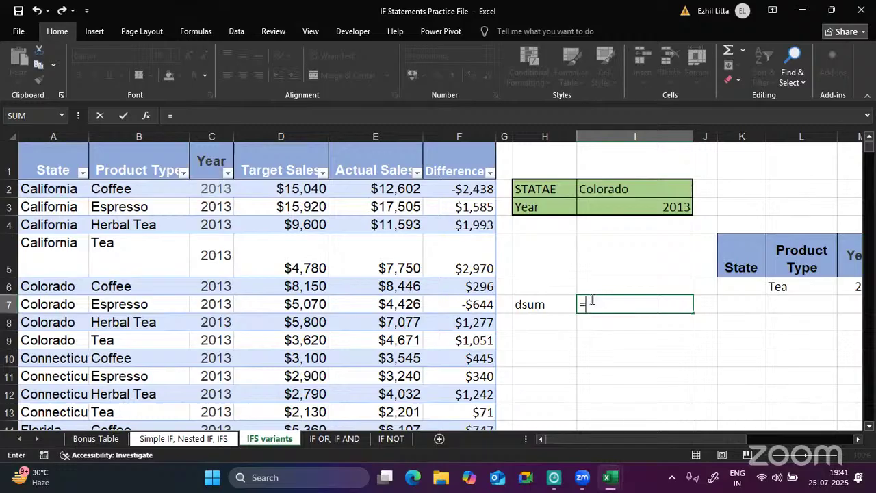
type("dsum")
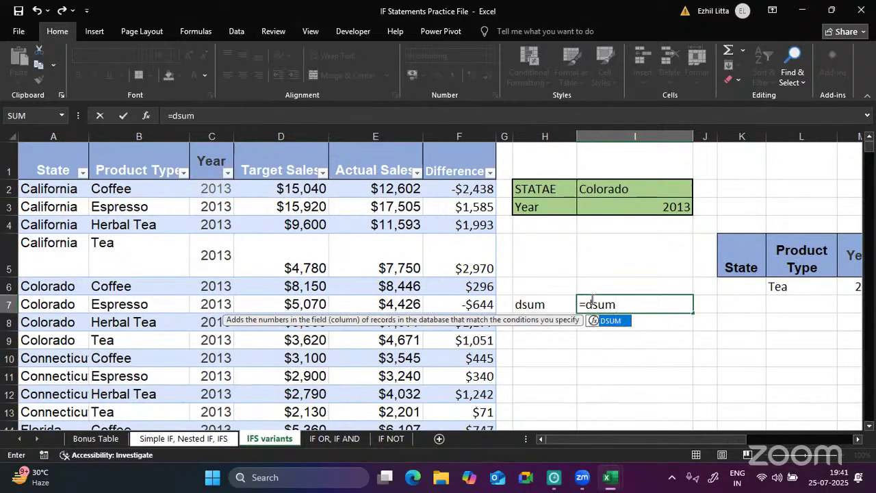
type("(")
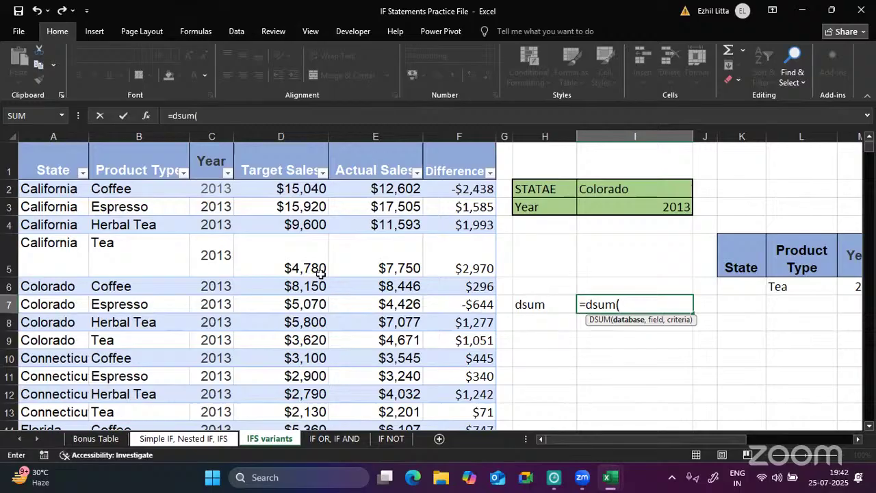
type("pro")
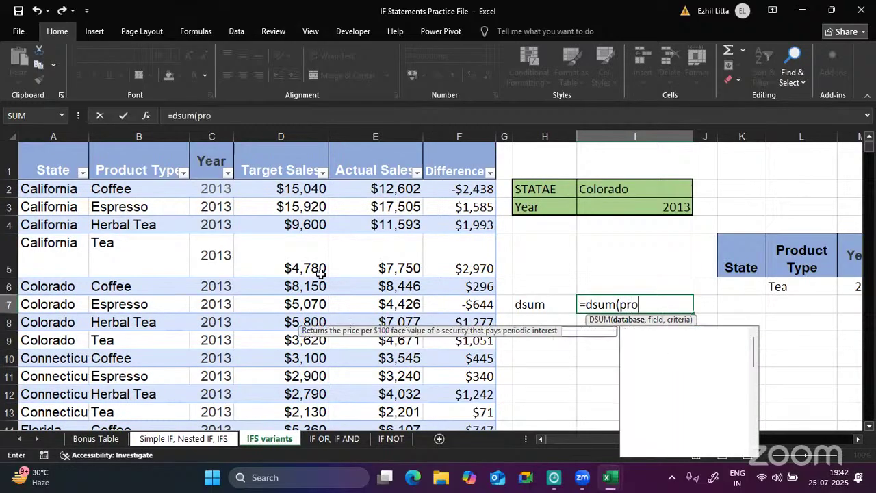
type("d")
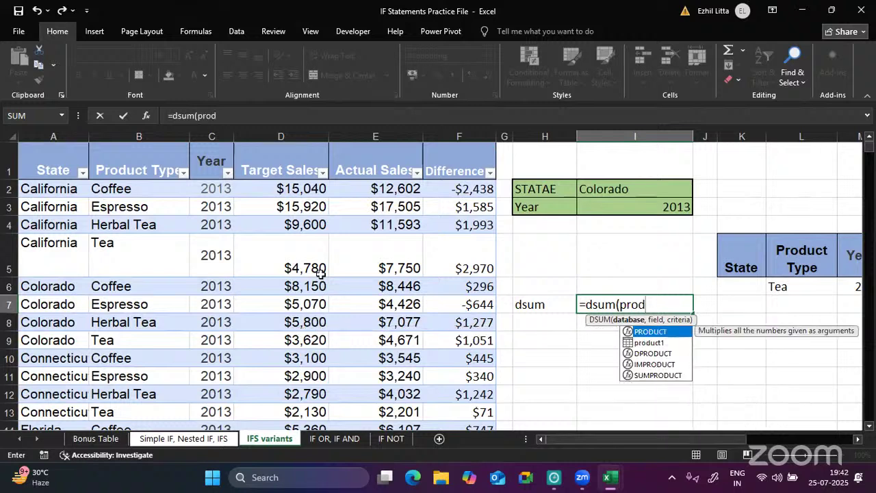
double_click(656, 343)
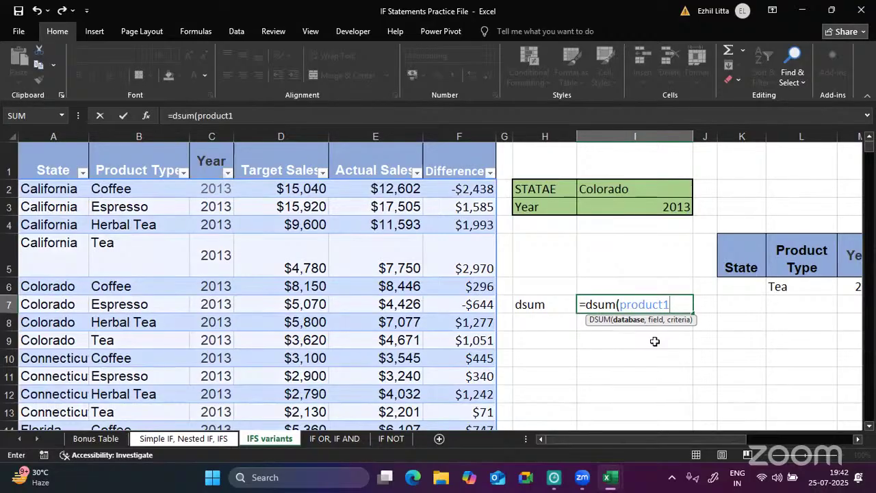
type("[")
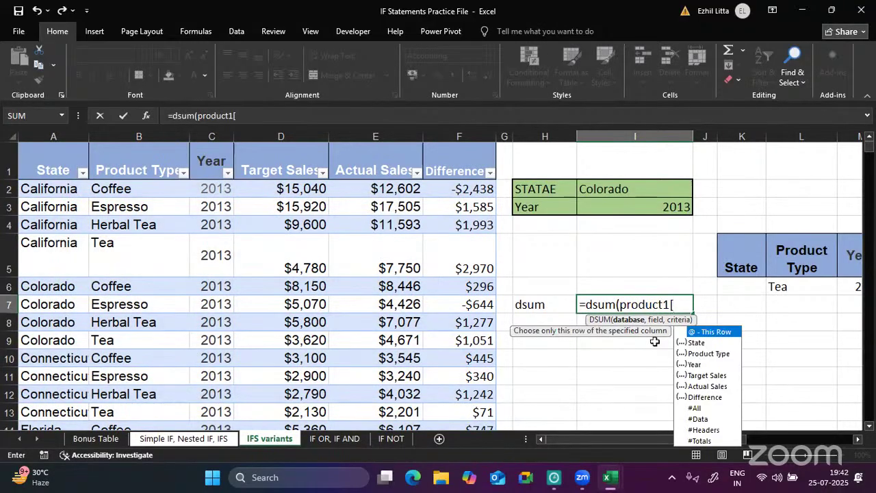
double_click(695, 408)
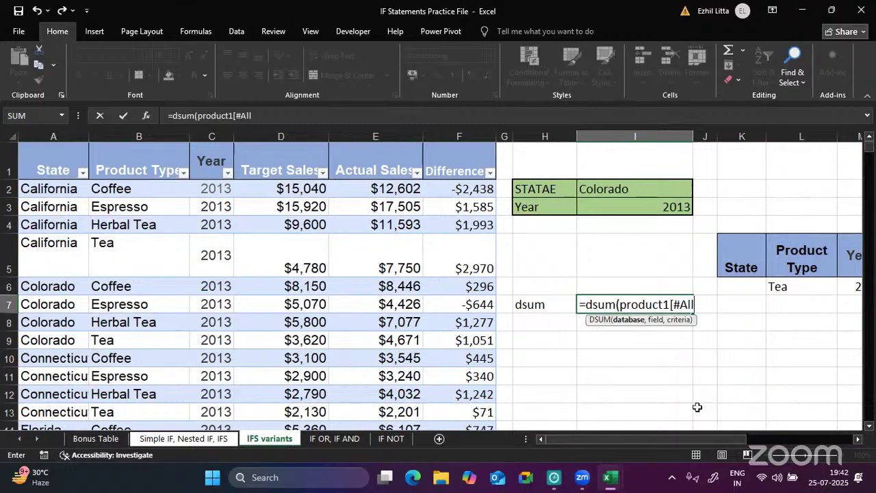
type("]")
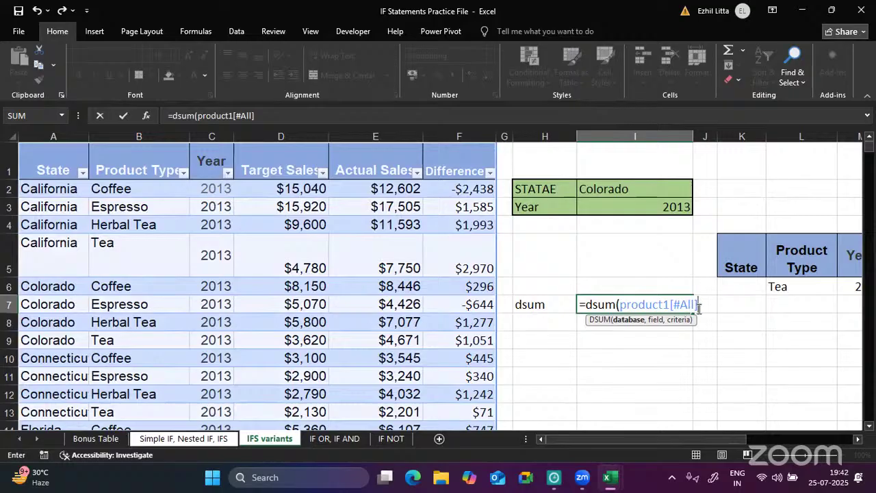
- Add "Actual Sales" as the DSUM field argument and copy that quoted field name
type(",\"Actual Sales")
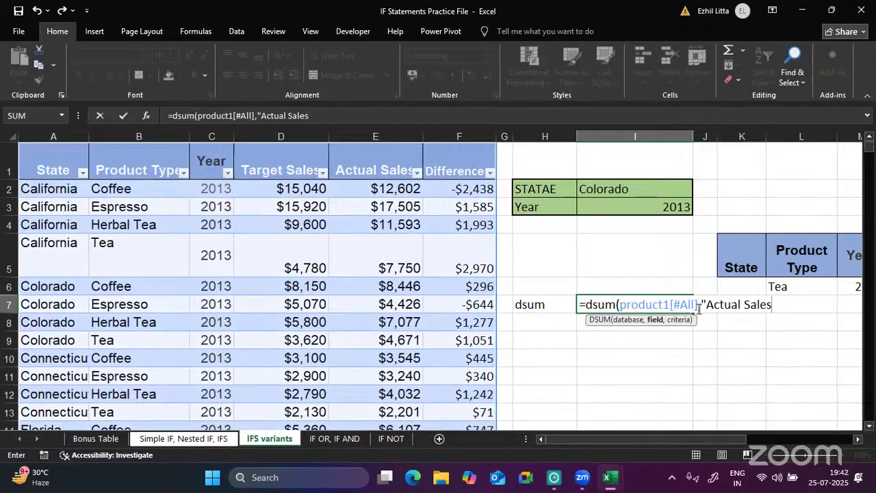
type("\"")
left_click_drag(702, 302, 777, 304)
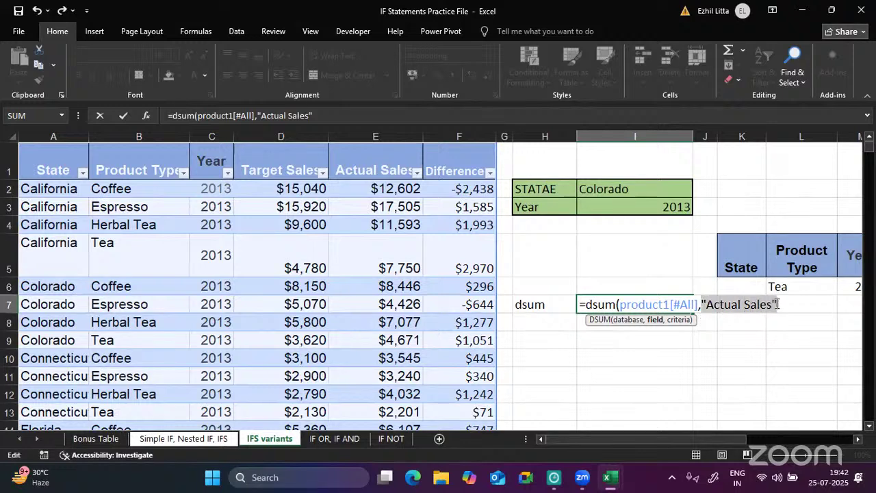
key("ctrl+c")
left_click(785, 304)
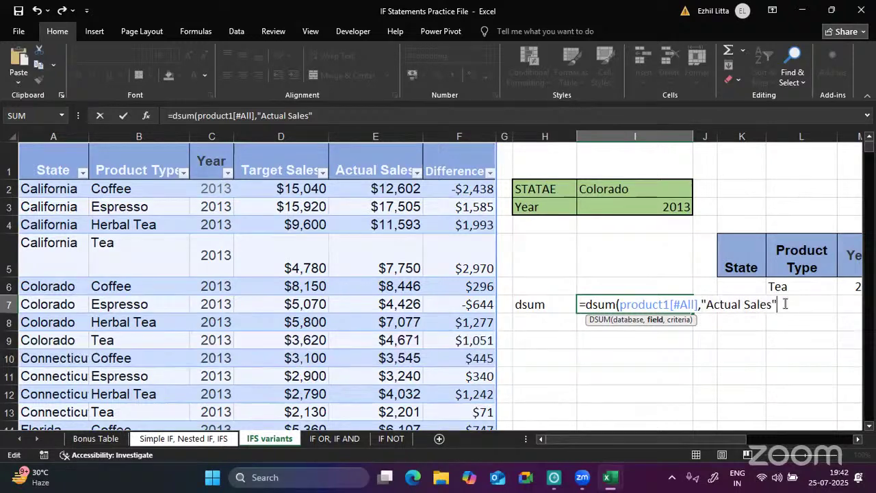
- Complete the DSUM formula in I7 with K5:O6 as the criteria range
type(",")
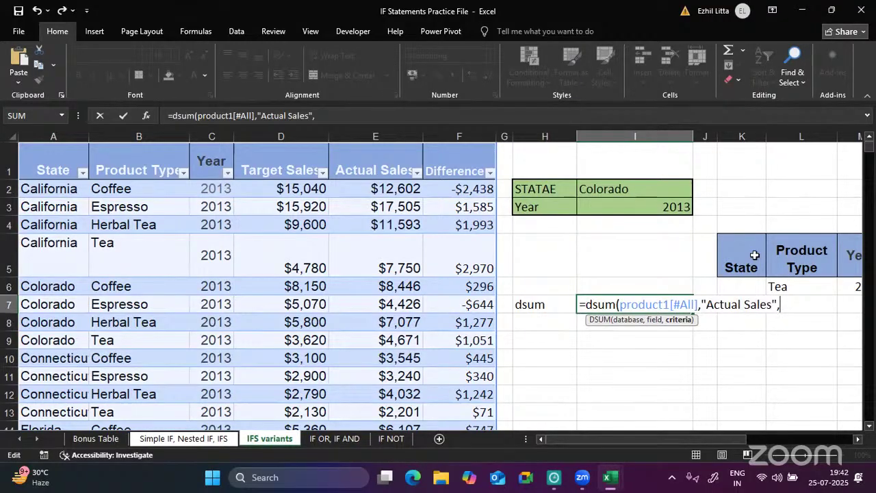
left_click(762, 273)
mouse_move(766, 284)
left_mouse_down()
mouse_move(855, 285)
mouse_move(780, 286)
left_mouse_up()
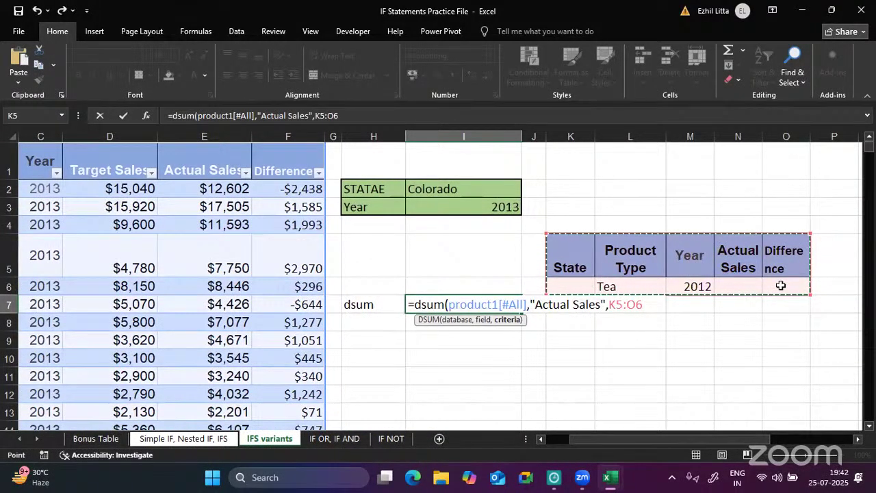
type(")")
key("Return")
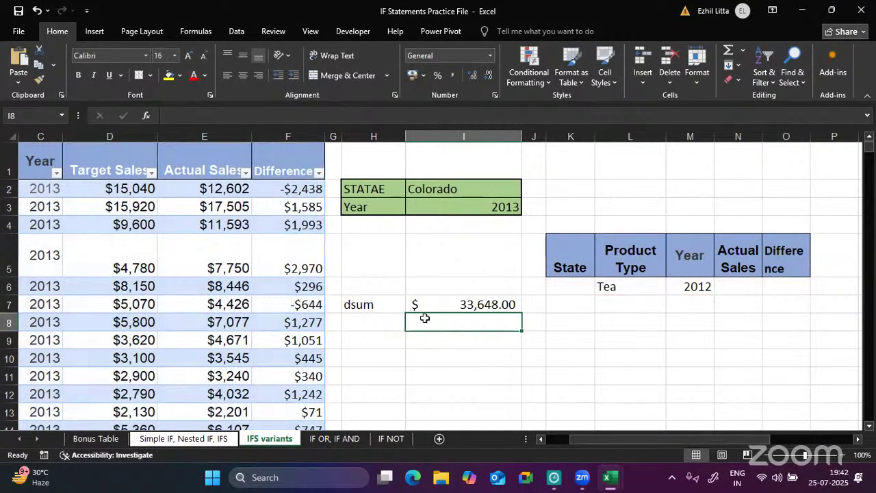
- Review the arguments of the DSUM formula in I7 without changing it
left_click(353, 331)
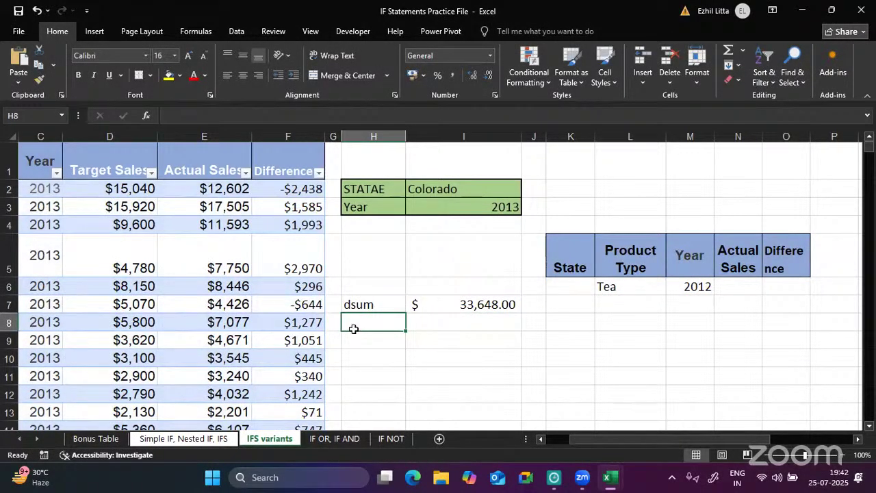
double_click(452, 304)
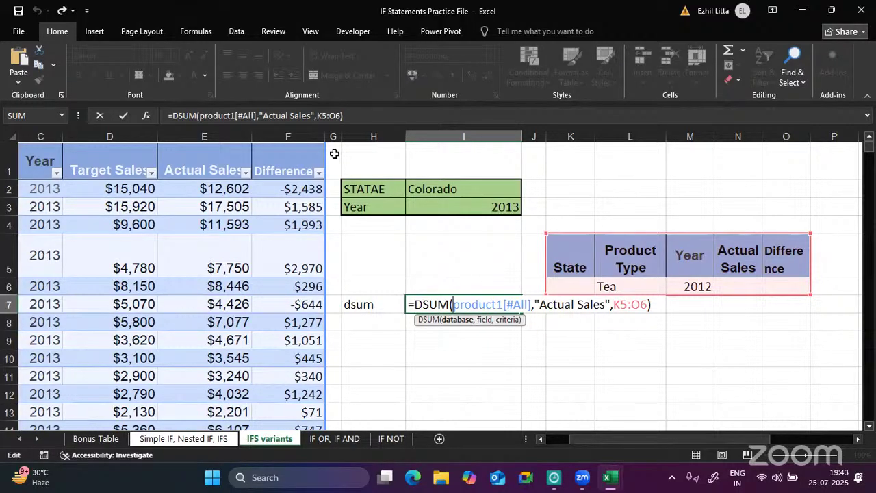
key("Return")
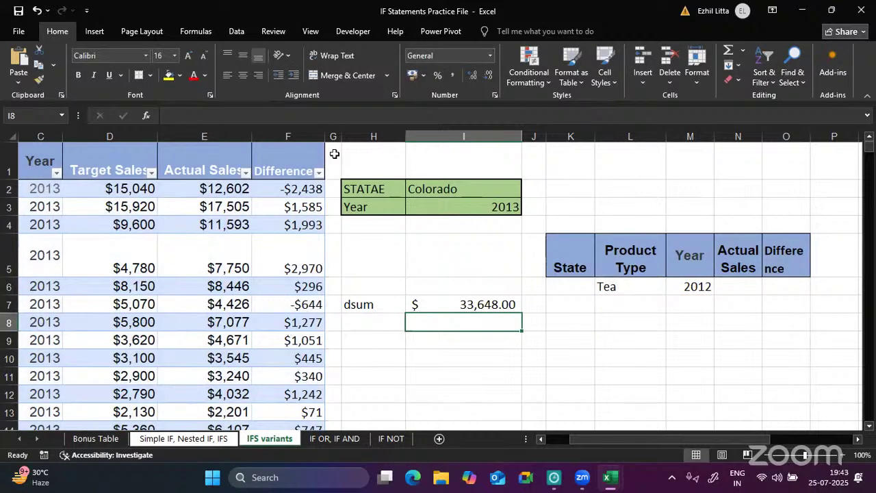
- Enter the label Average in cell H8 below the dsum label
left_click(356, 318)
type("A")
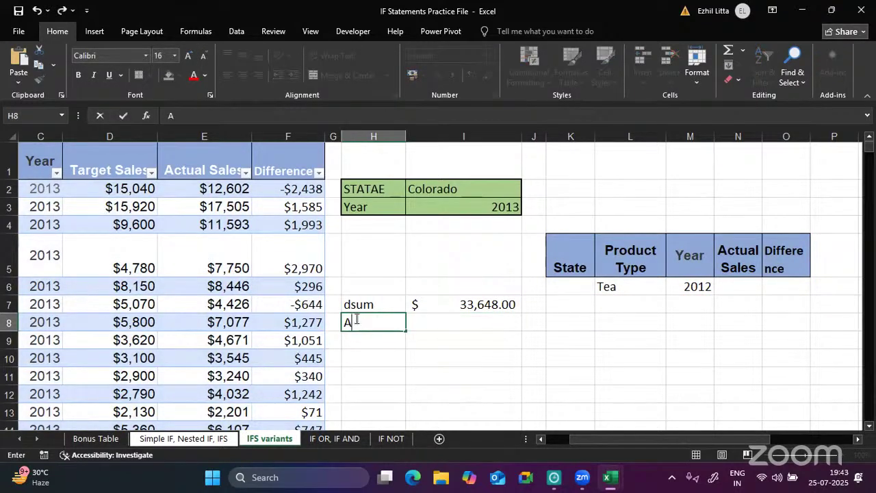
type("verag")
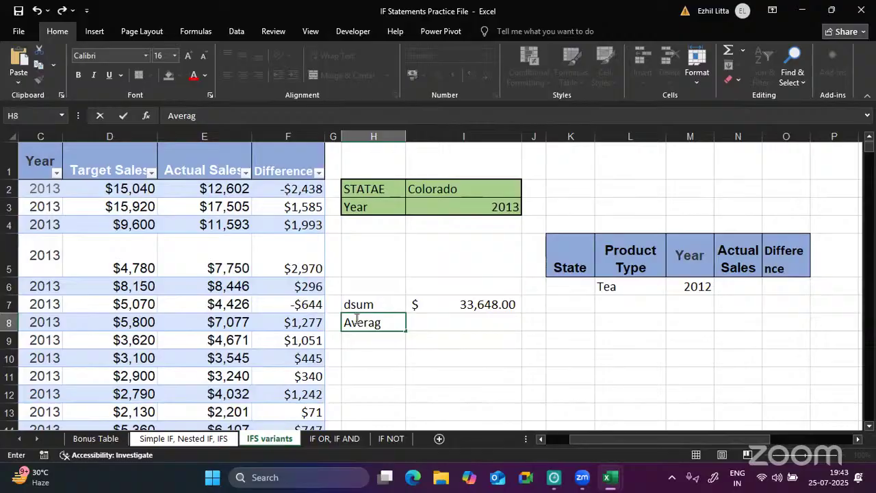
key("BackSpace")
key("BackSpace")
type("age")
key("Tab")
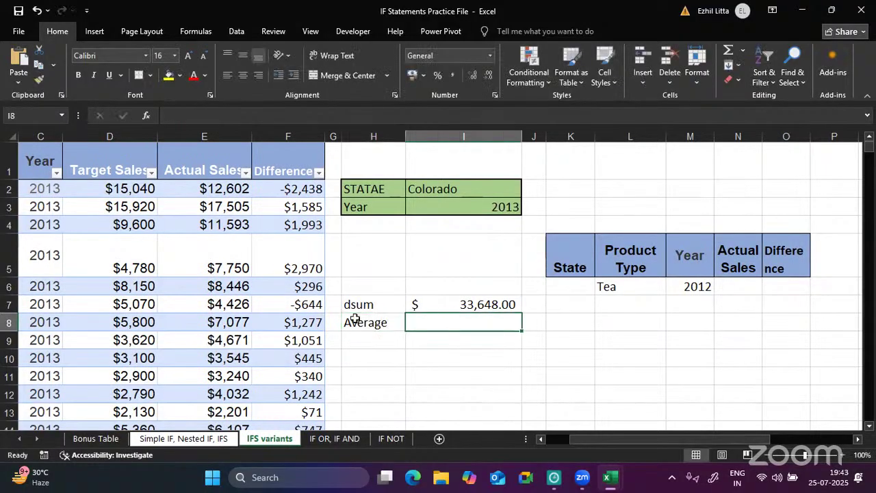
- Start a DAVERAGE formula in cell I8
type("=dav")
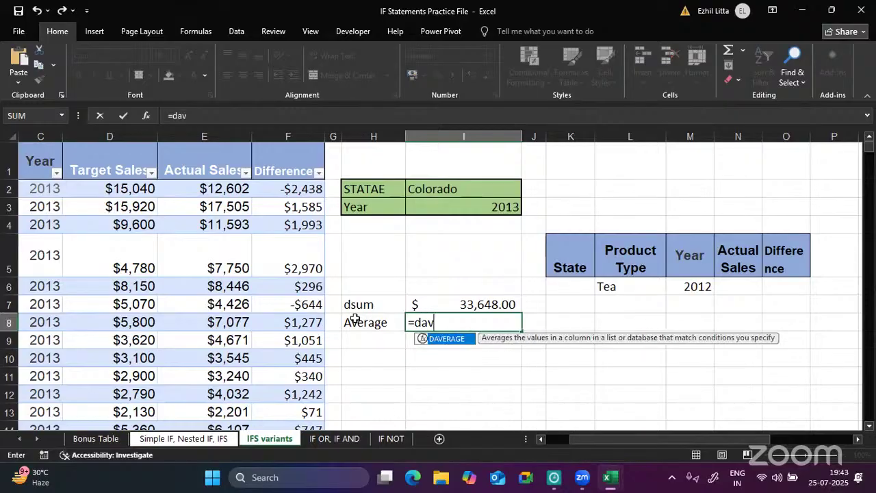
type("erga")
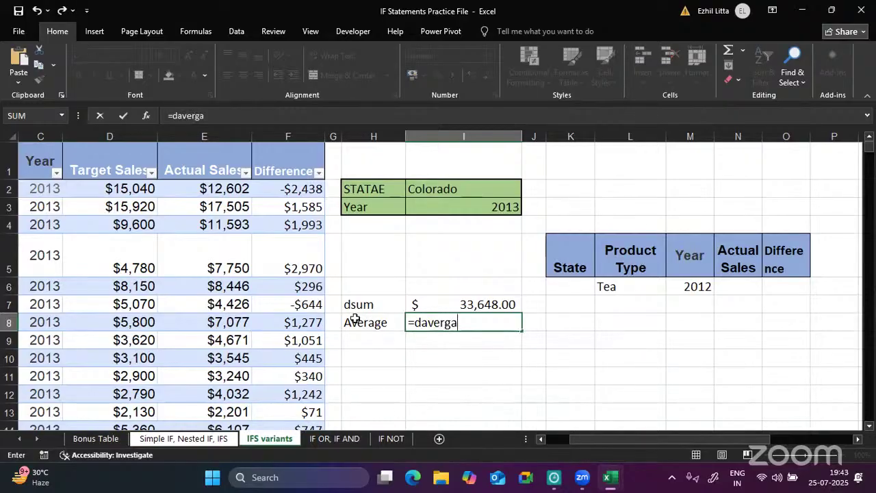
key("BackSpace")
type("e")
key("BackSpace")
key("BackSpace")
key("BackSpace")
key("BackSpace")
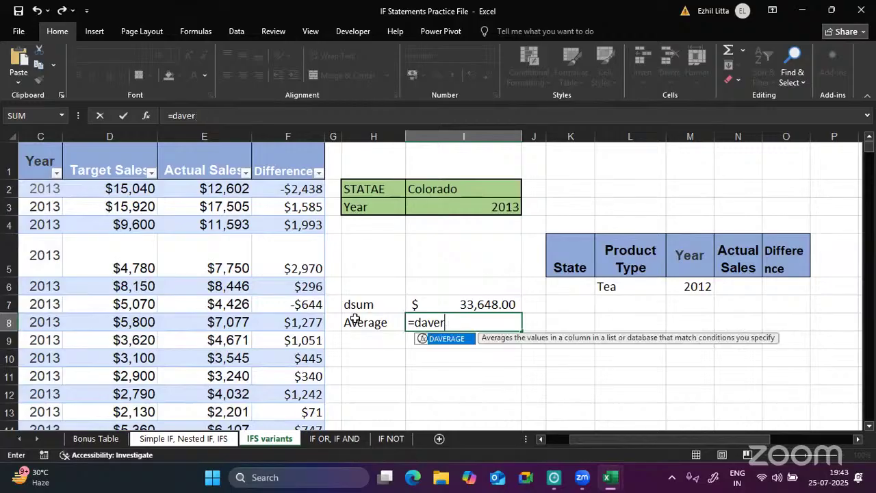
double_click(467, 341)
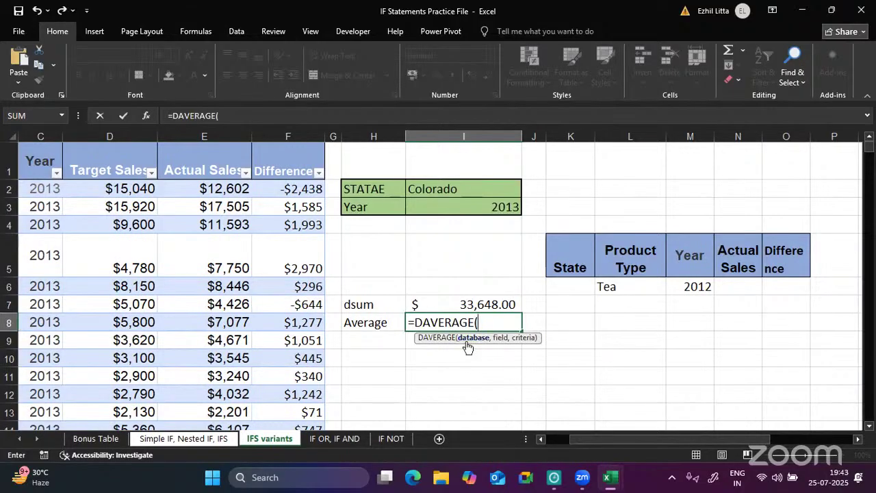
- Try to enter product1[#All] as the database argument of the DAVERAGE formula in I8
type("prod")
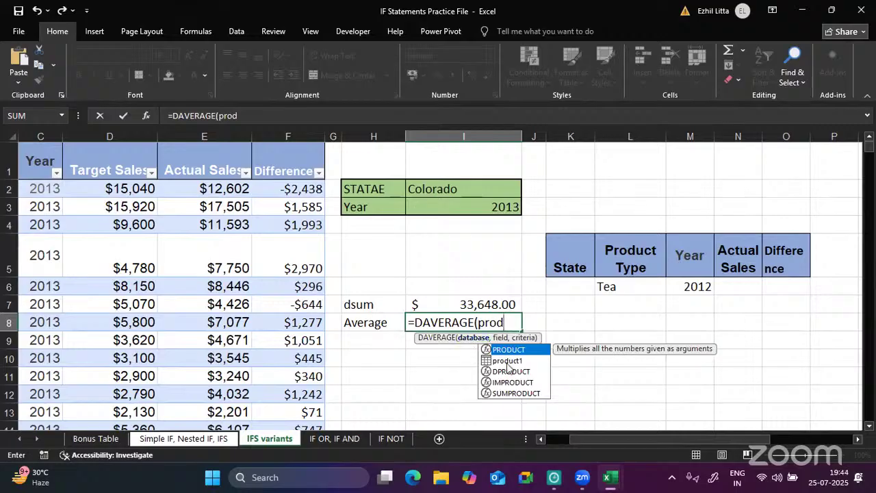
double_click(507, 362)
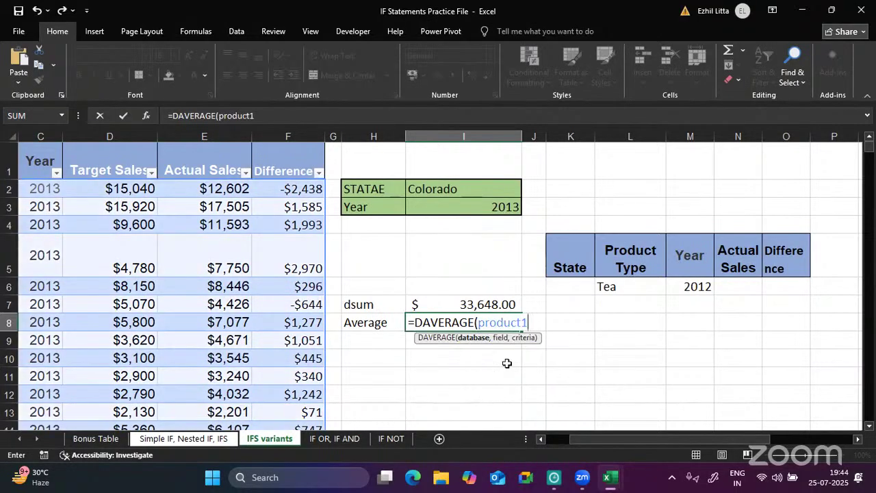
type("[")
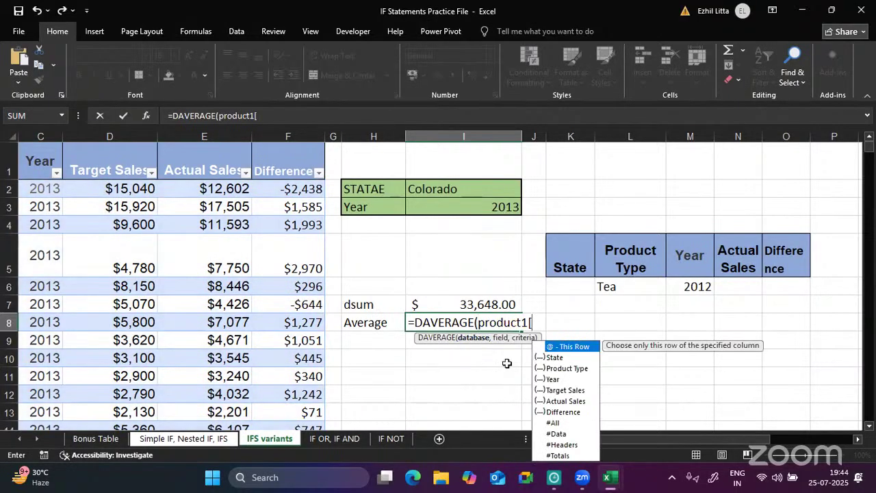
double_click(560, 423)
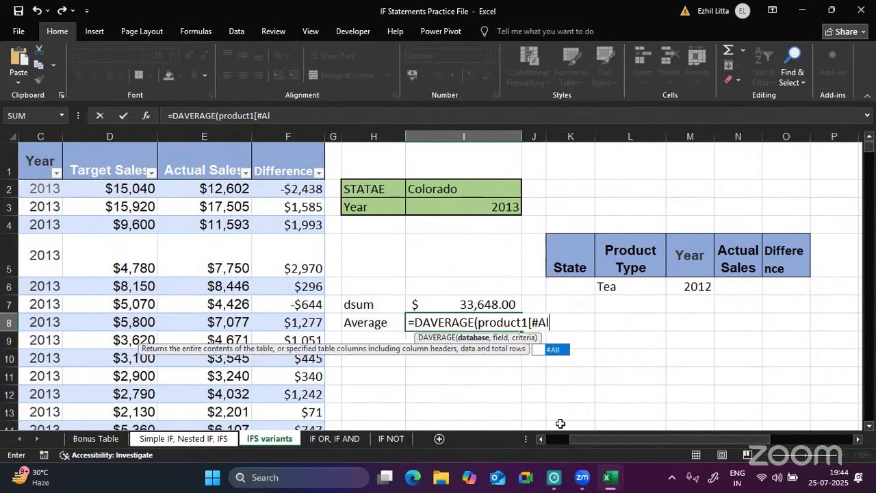
- Replace the partial table reference in I8's DAVERAGE formula with product1[#All] as the database argument
key("BackSpace")
key("BackSpace")
key("BackSpace")
key("BackSpace")
key("BackSpace")
key("BackSpace")
key("BackSpace")
key("BackSpace")
key("BackSpace")
key("BackSpace")
key("BackSpace")
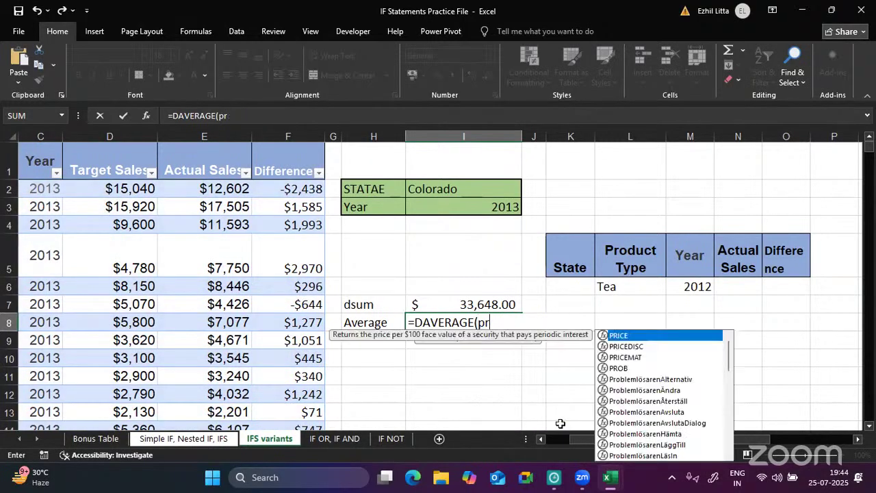
type("od")
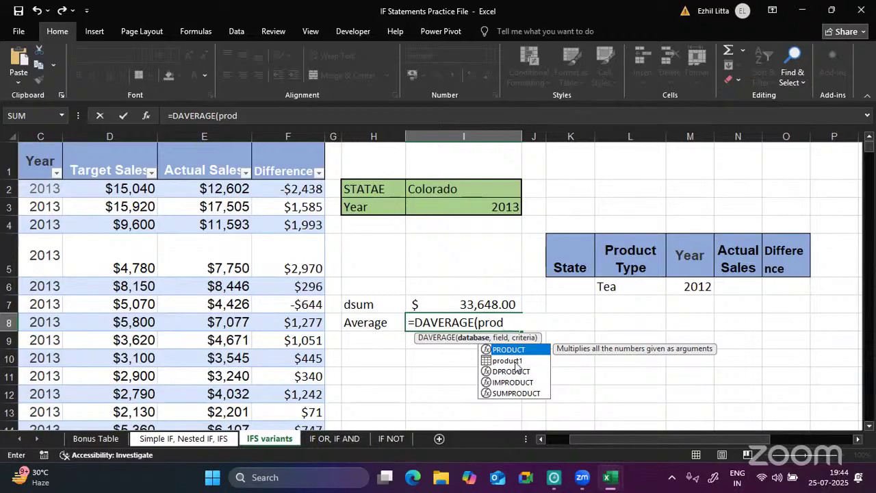
double_click(515, 360)
type("[")
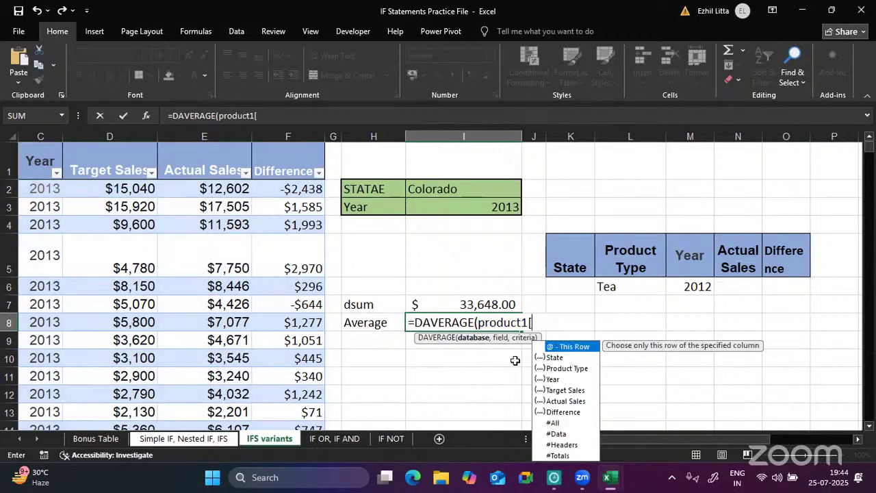
double_click(559, 422)
type("]")
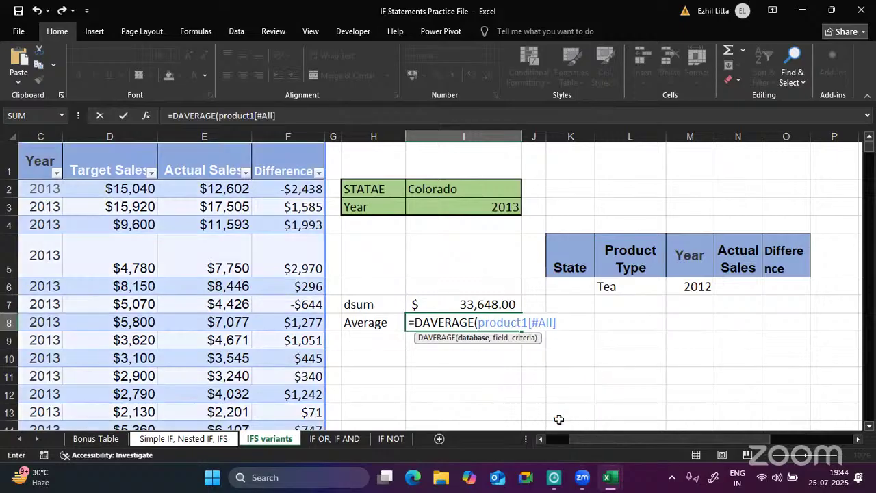
- Complete the DAVERAGE formula in I8 with "Actual Sales" as the field and K5:O6 as the criteria range
type(",")
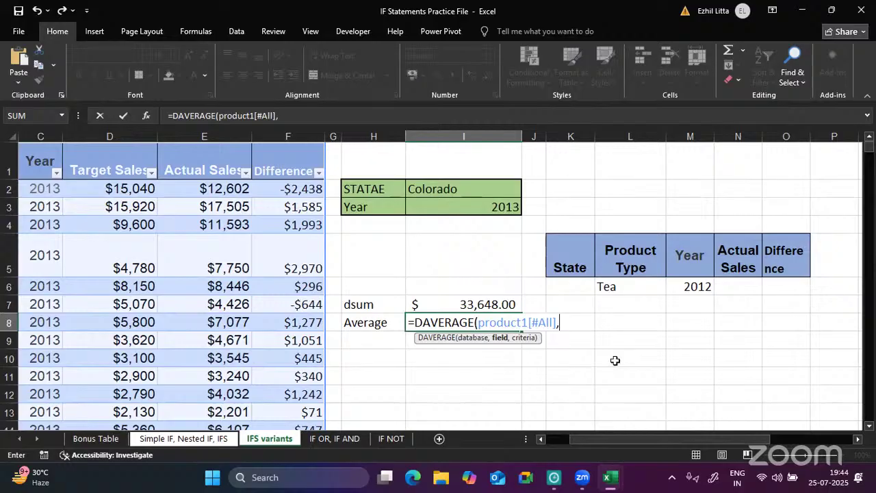
type("\"Actual Sales\"")
key("Return")
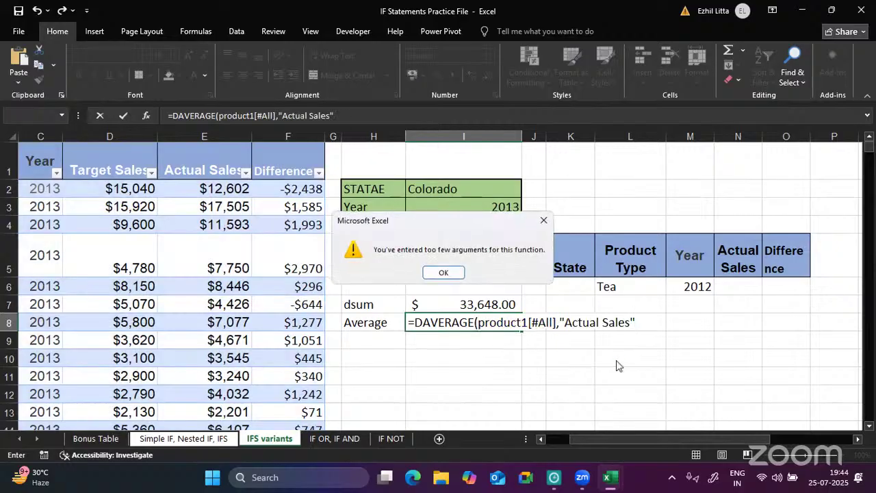
left_click(444, 272)
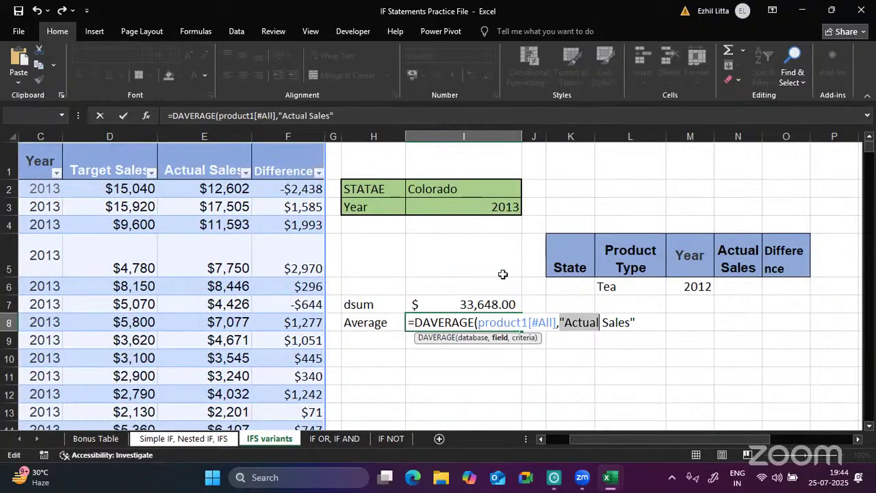
left_click(642, 320)
type(",")
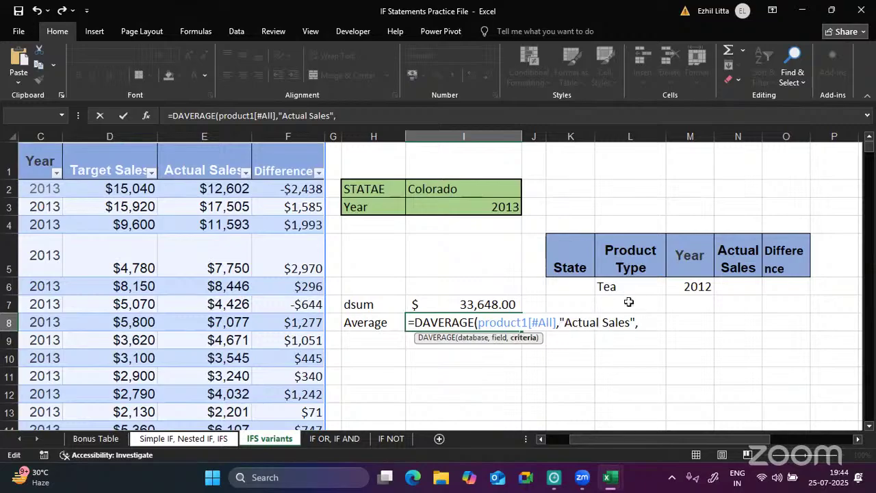
left_click_drag(582, 254, 777, 280)
type(")")
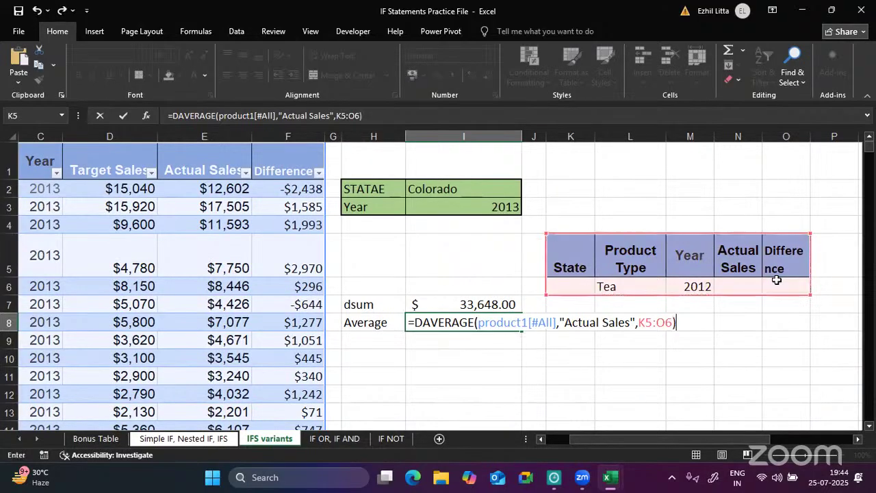
key("Return")
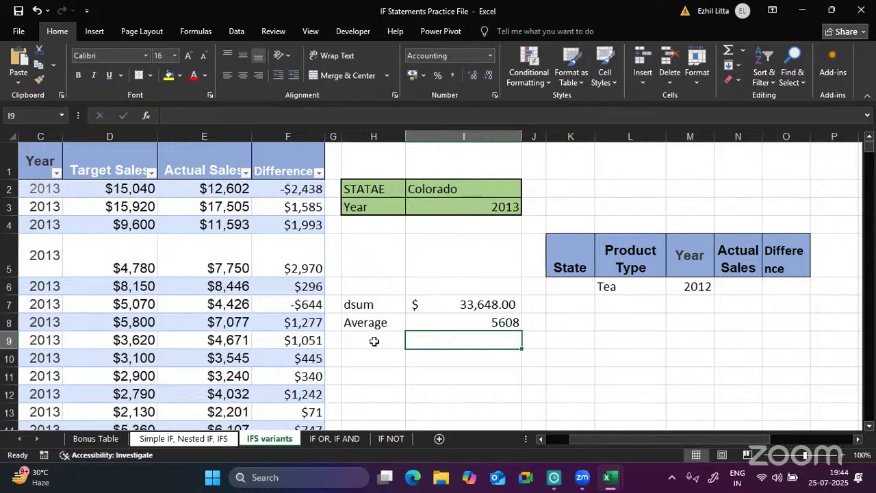
double_click(416, 323)
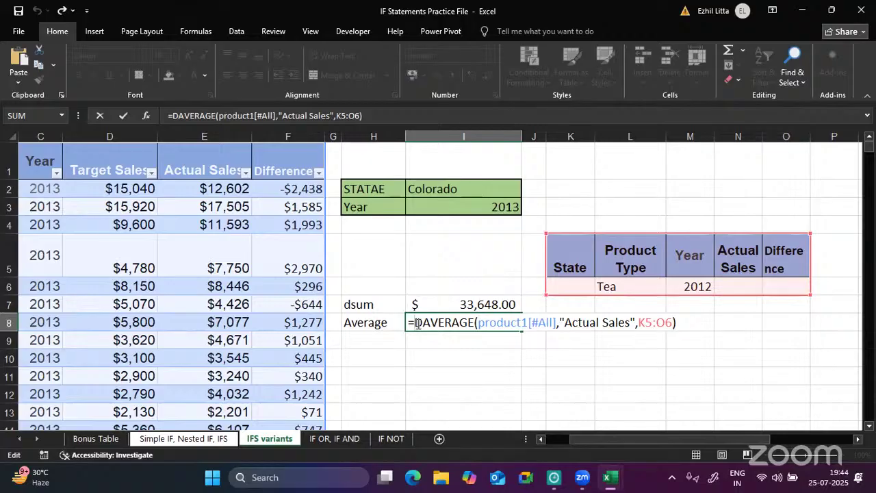
key("Return")
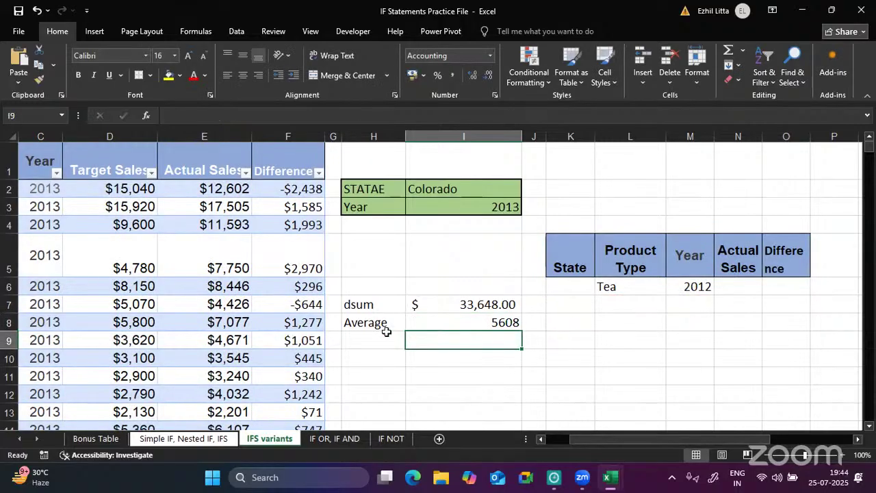
- Enter the label Max in H9 below Average and start a DMAX formula in I9
left_click(370, 338)
type("Max")
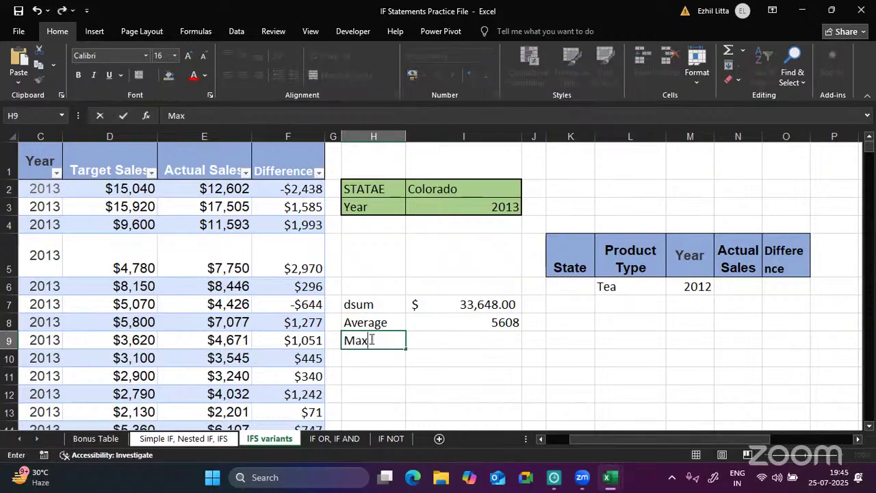
key("Tab")
type("=")
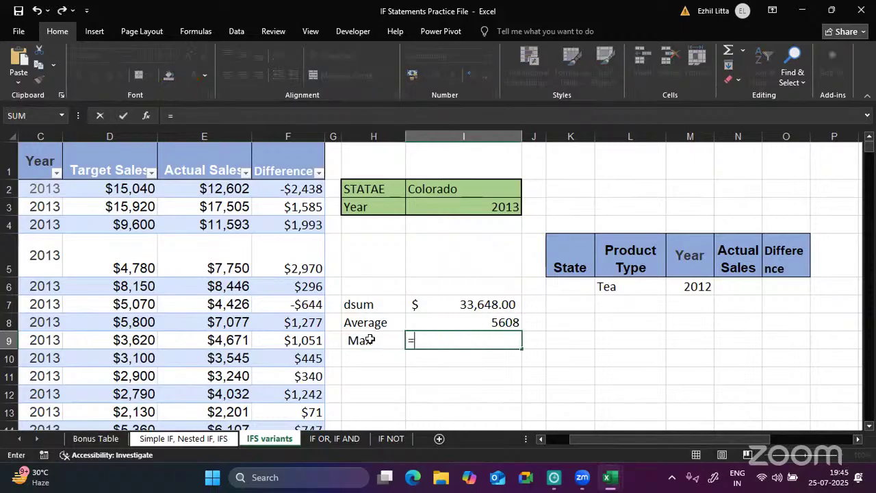
type("dmax")
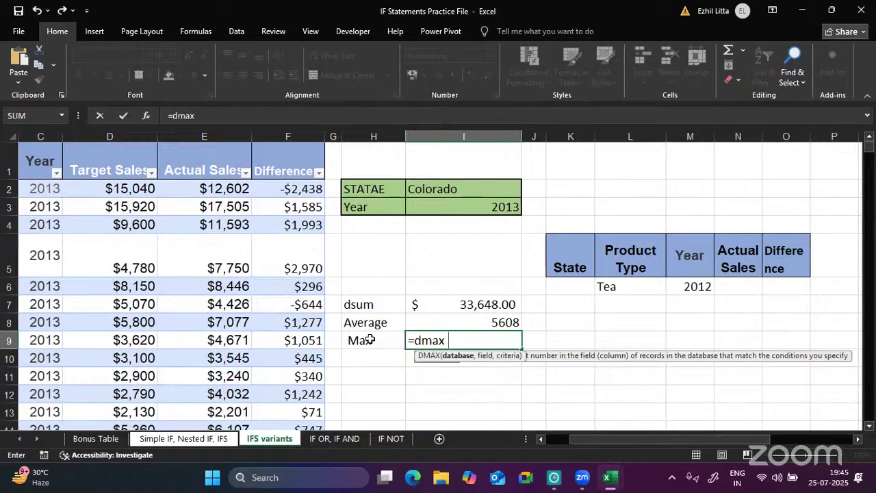
type("(")
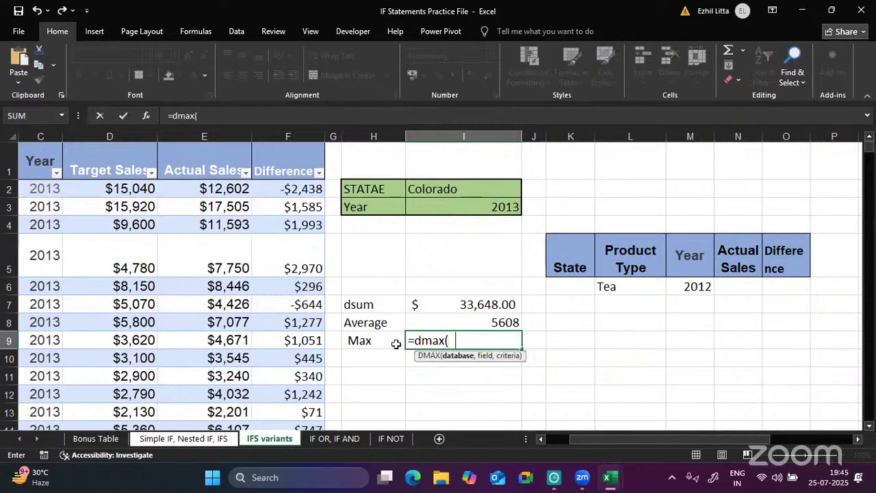
- Enter product1[#All] as the database argument of the DMAX formula in I9
type("prd")
key("BackSpace")
type("o")
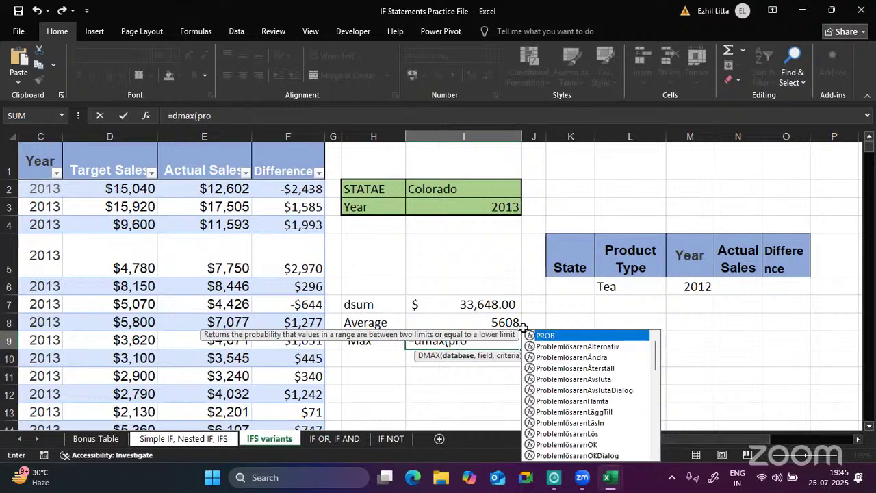
type("d")
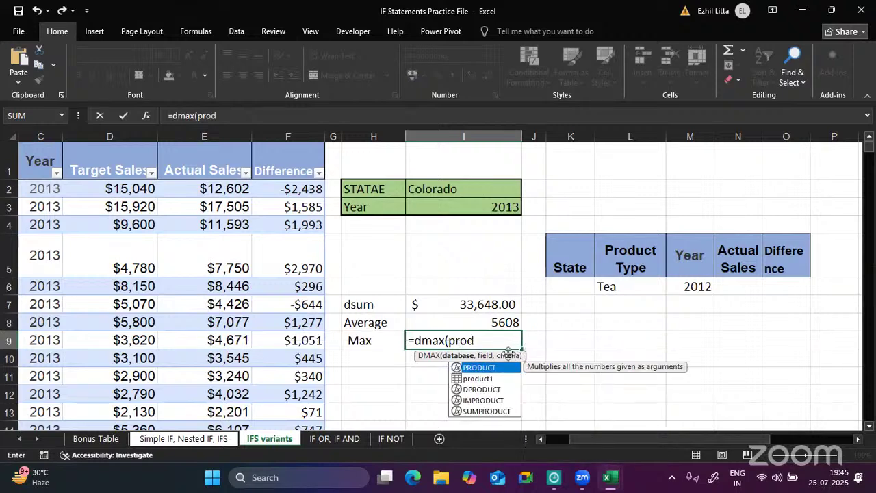
double_click(473, 378)
type("[")
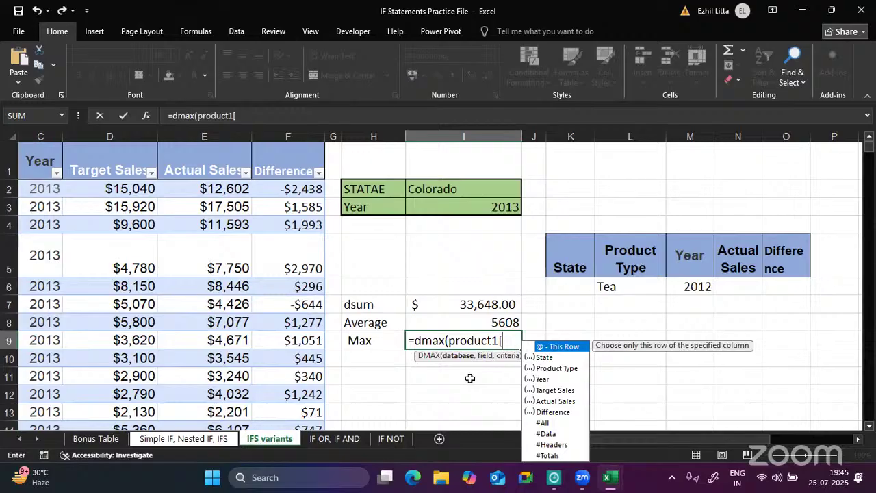
double_click(547, 423)
type("],")
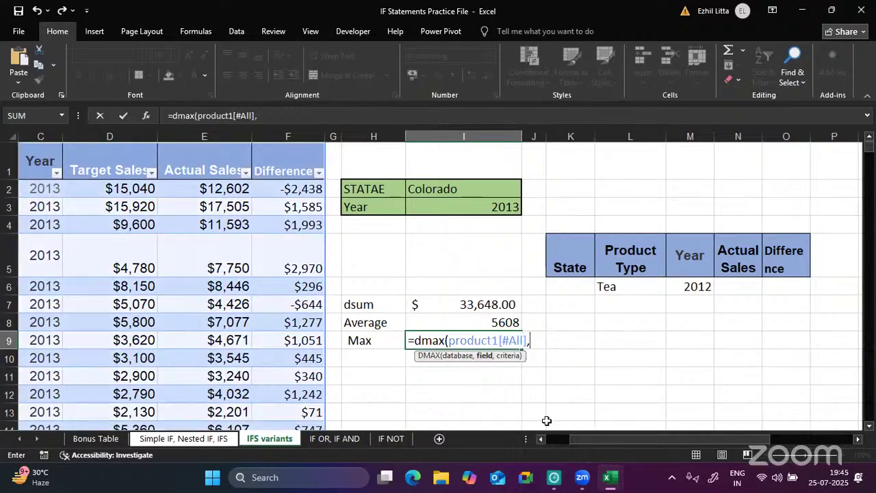
left_click(578, 360)
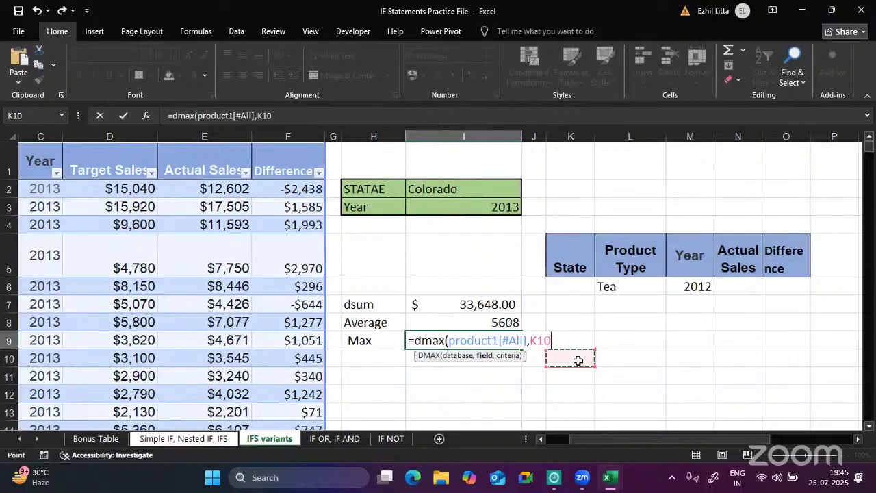
left_click(577, 360)
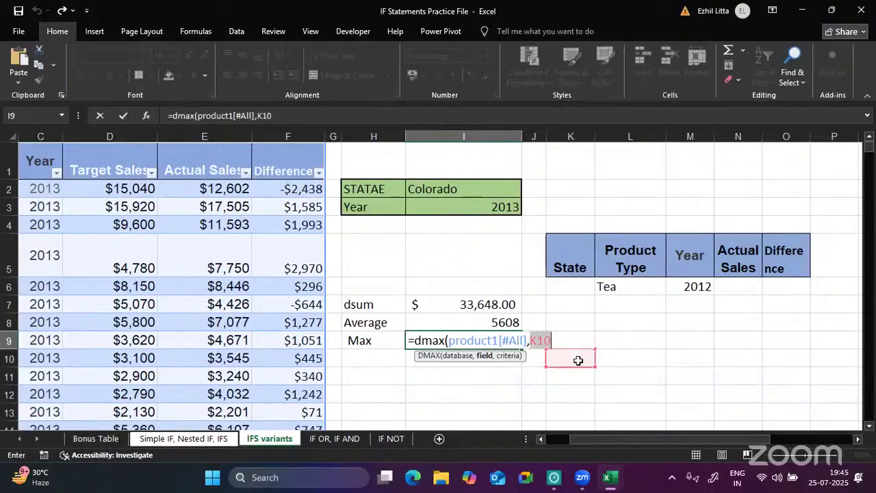
key("BackSpace")
- Finish the DMAX formula in I9 with the field "Actual Sales" and the criteria range K5:O6
type("\"Act")
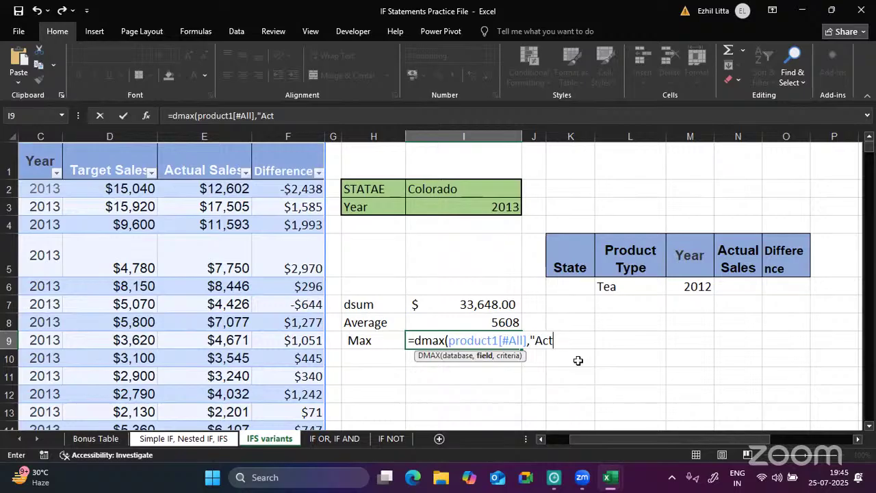
type("ual Sales\",")
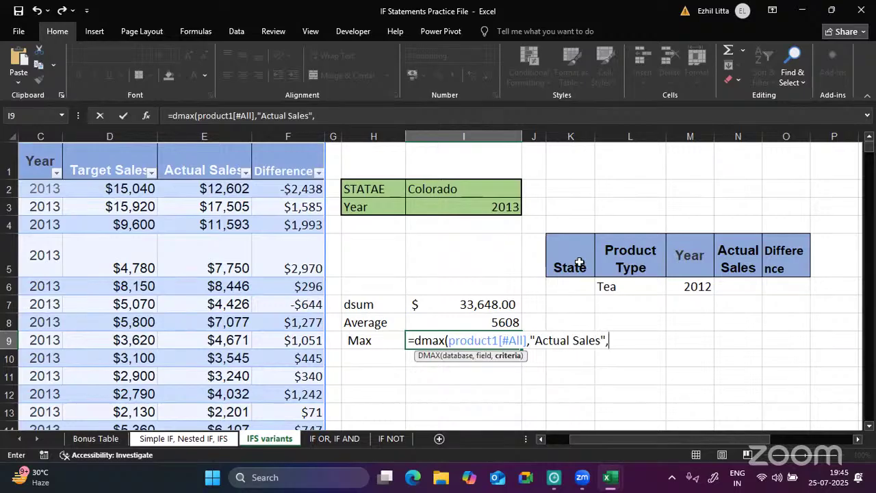
left_click_drag(579, 266, 773, 281)
type(")")
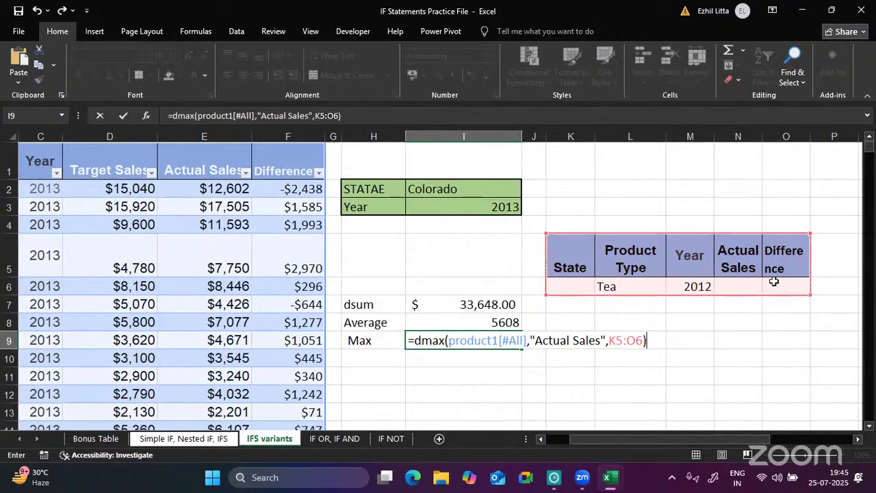
key("Return")
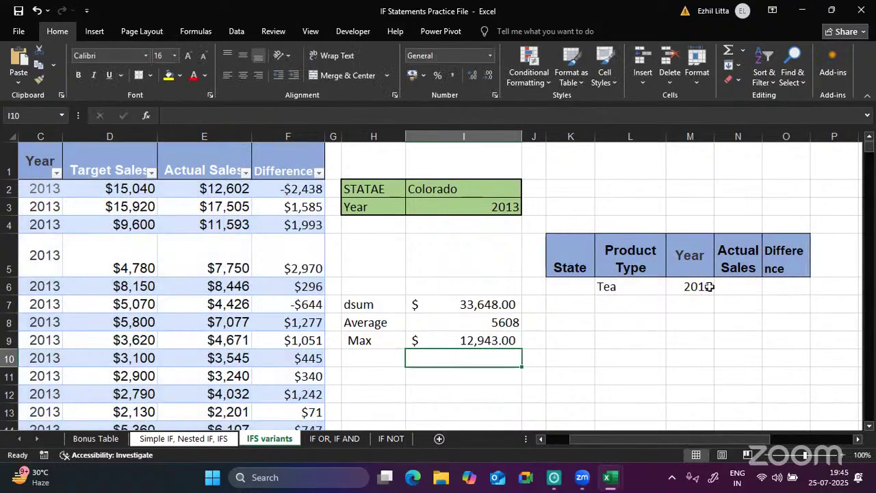
double_click(520, 340)
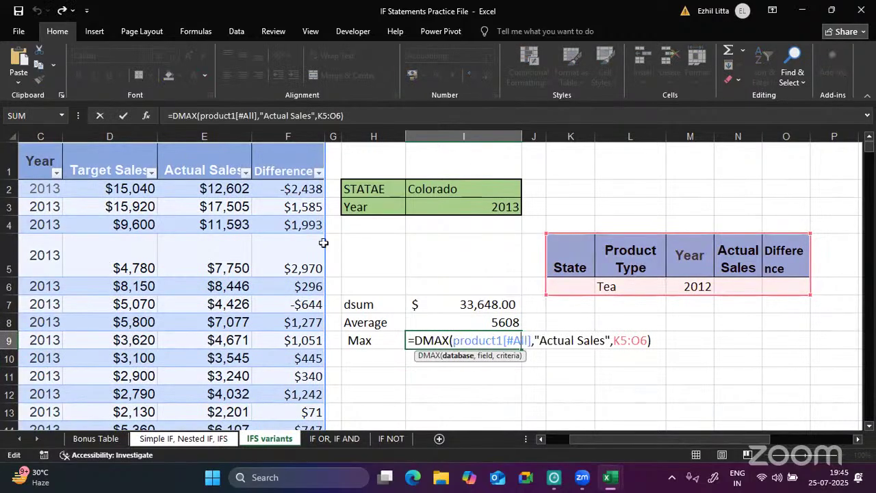
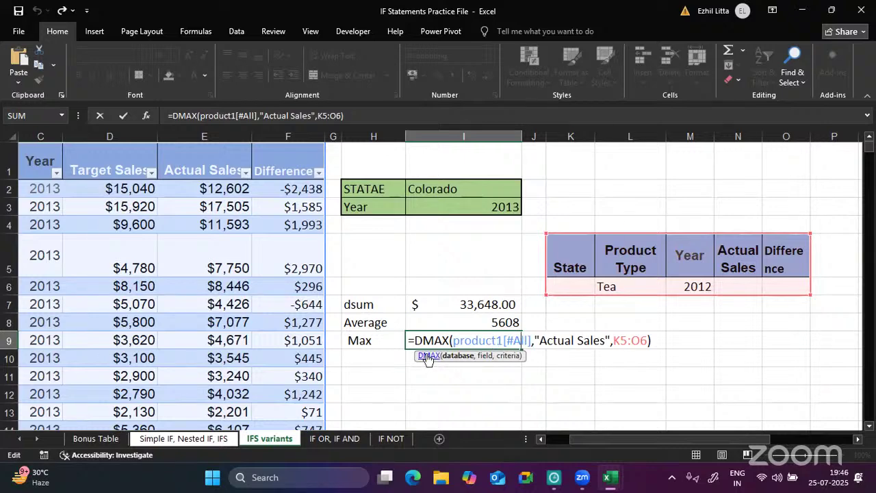
key("Return")
- Enter the label min in H10 below Max and start a DMIN formula in I10
left_click(363, 360)
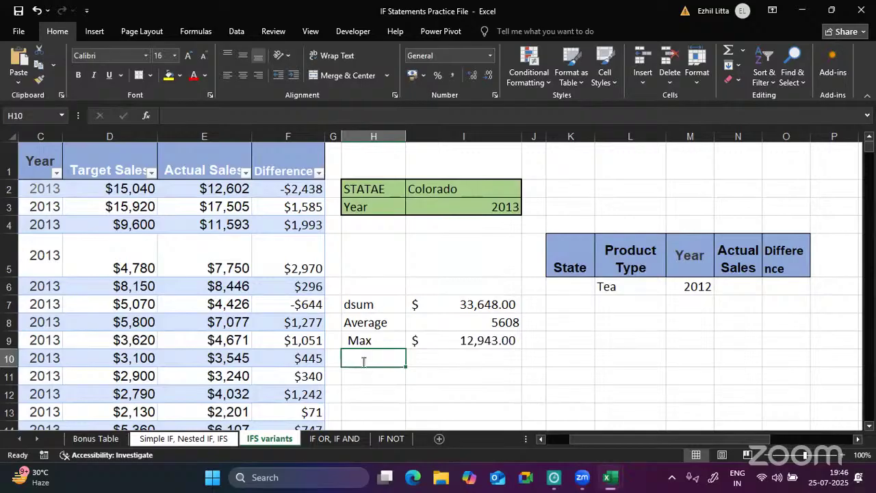
type("mi")
key("Tab")
type("=d")
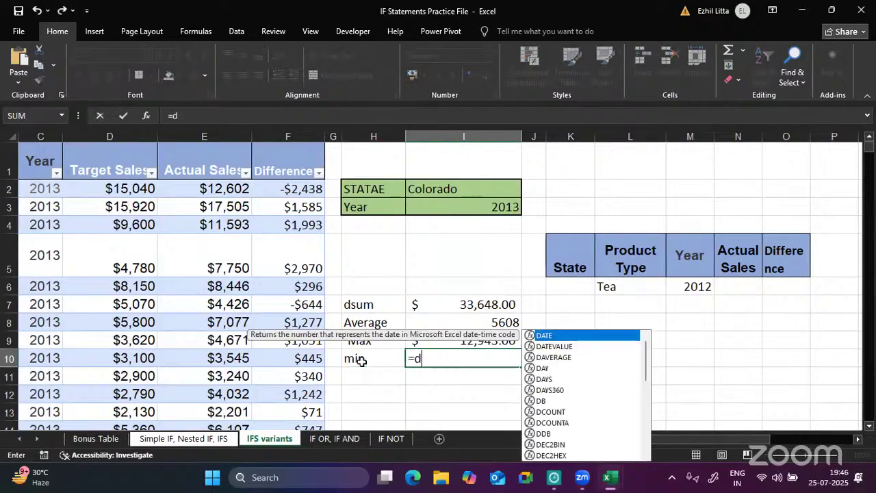
type("min(")
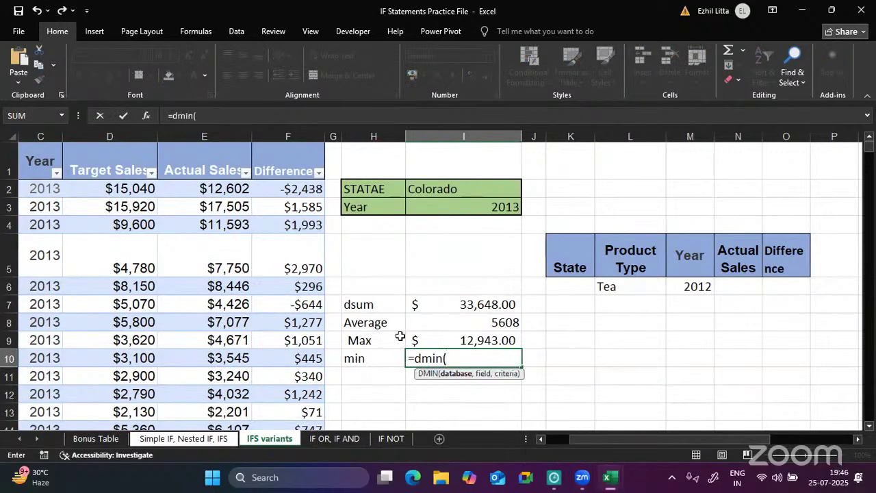
- Enter product1[#All] as the database argument of the DMIN formula in I10
type("pr")
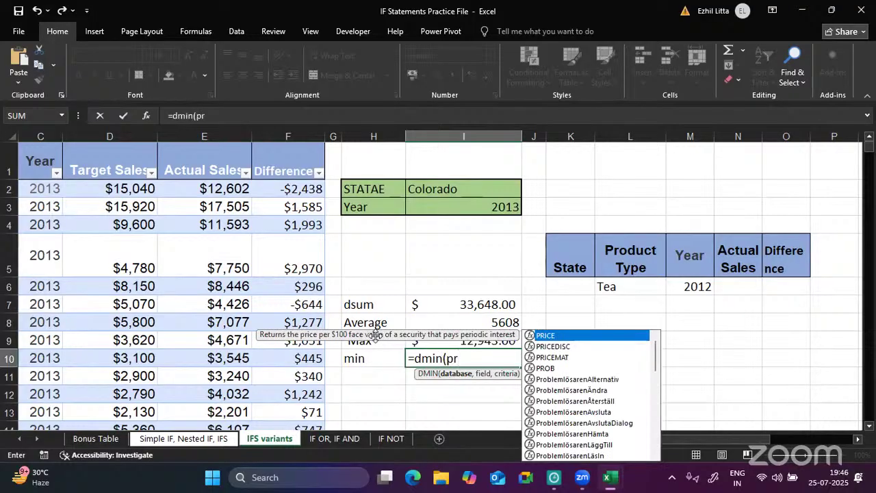
type("od")
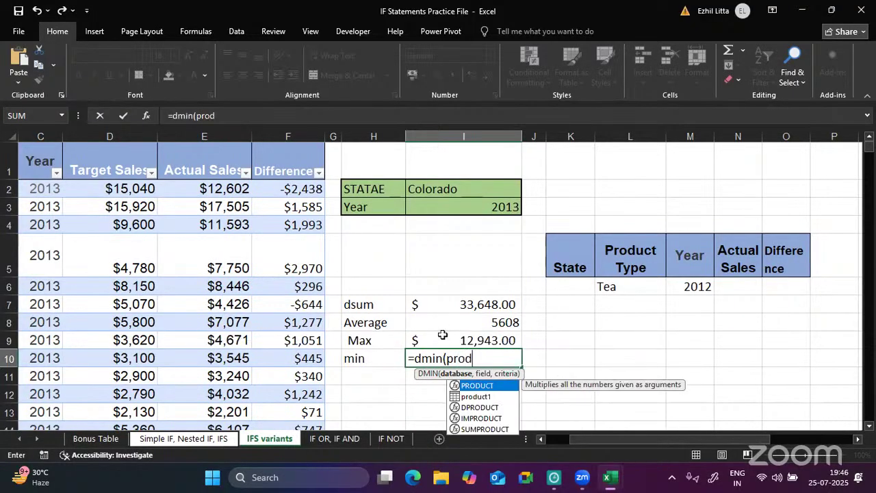
double_click(477, 396)
type("[")
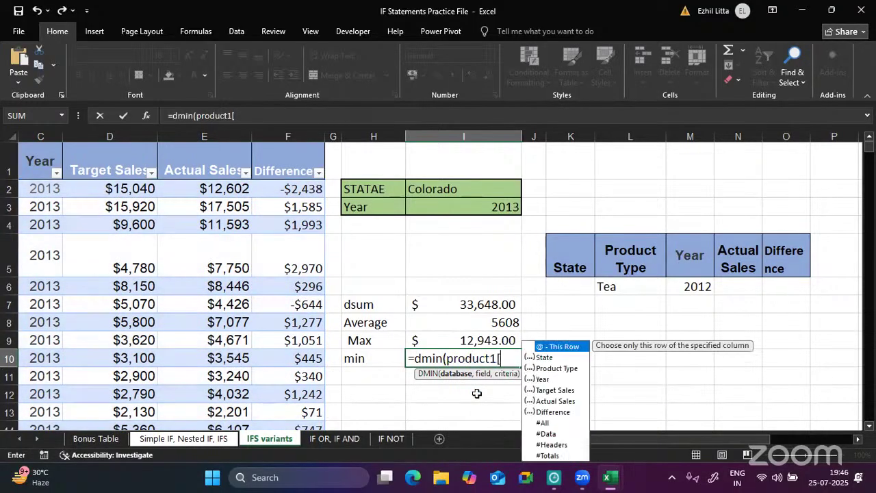
left_click(545, 423)
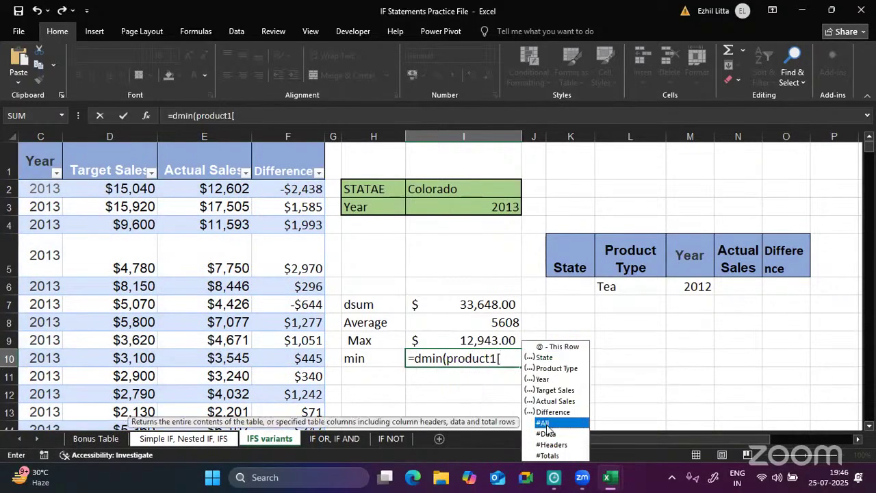
double_click(546, 424)
type("],")
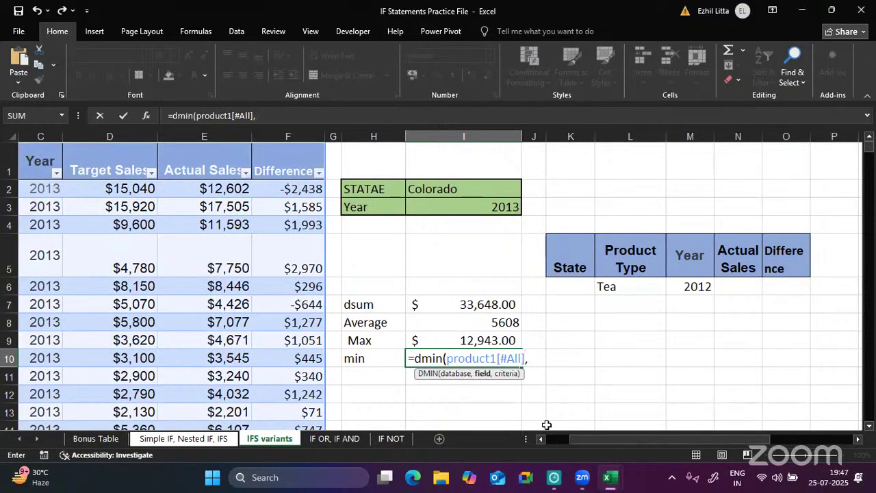
- Finish the DMIN formula in I10 with the field "Actual Sales" and the criteria range K5:O6
type("\"Actual Sa")
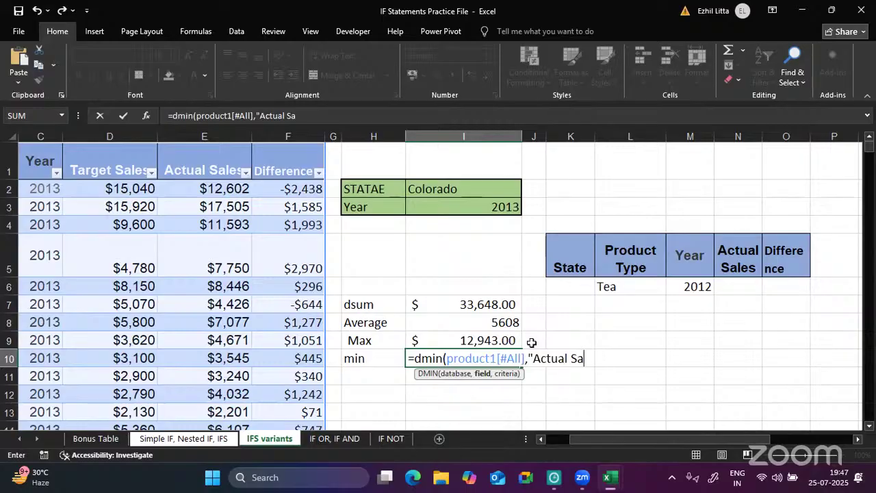
type("les\",")
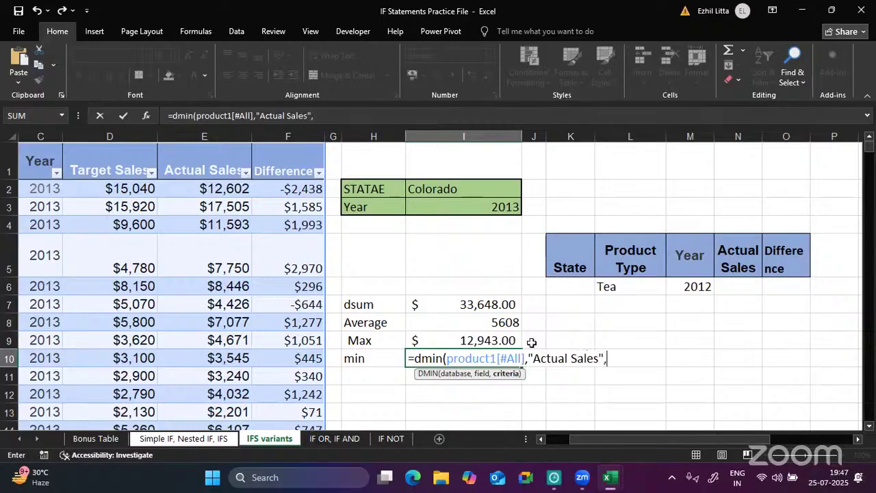
left_click_drag(570, 266, 772, 280)
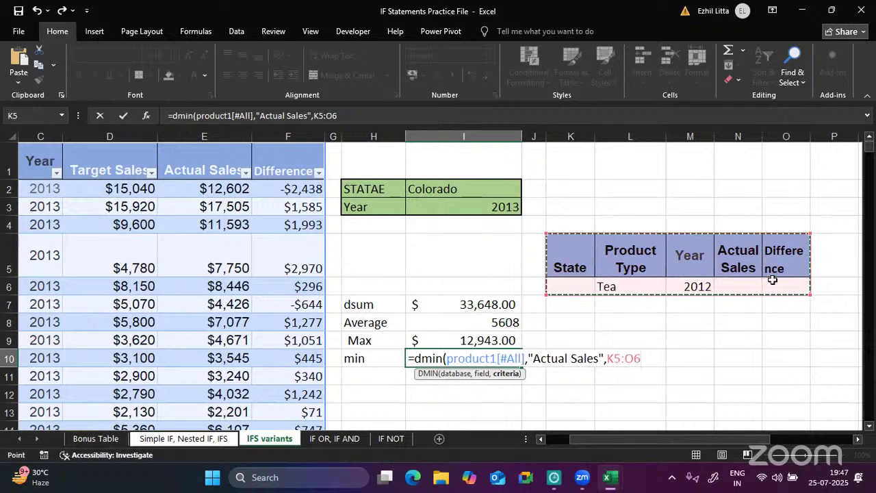
type(")")
key("Return")
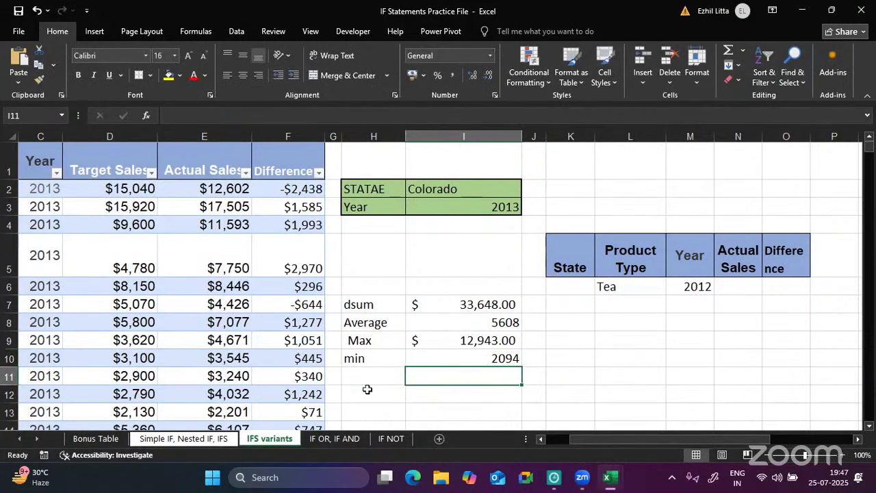
- Enter the label count in H11 below min and start a DCOUNT formula in I11
left_click(396, 375)
type("count")
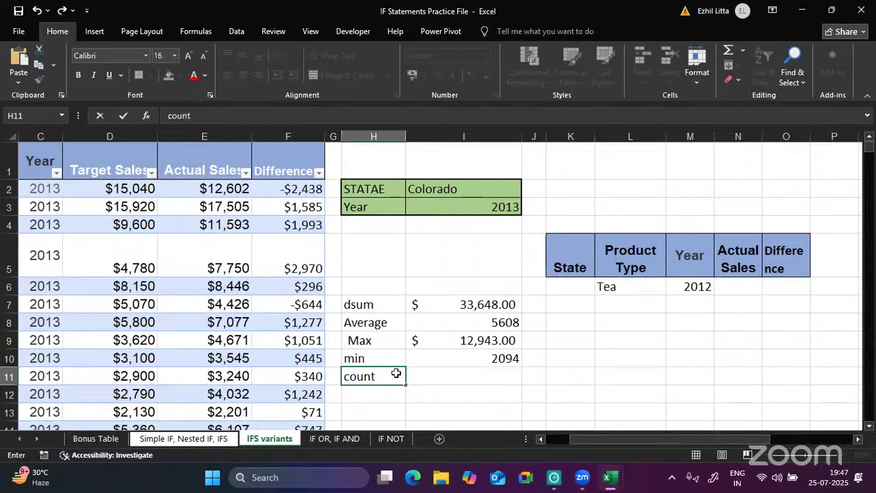
key("Tab")
type("=")
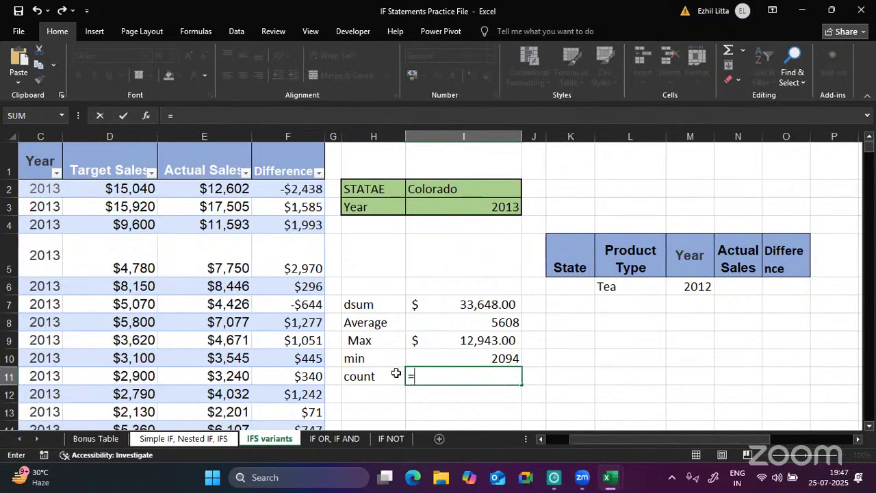
type("dcount")
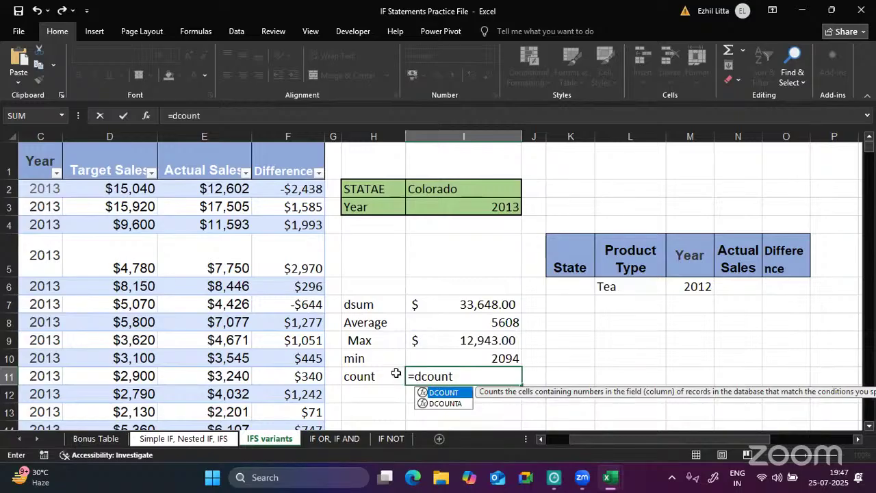
- Enter product1[#All] as the database argument of the DCOUNT formula in I11
type("(prod")
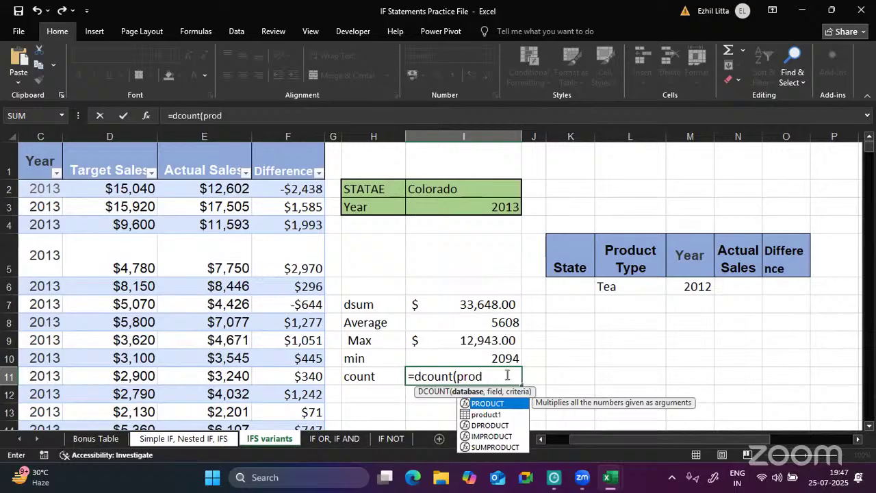
double_click(488, 414)
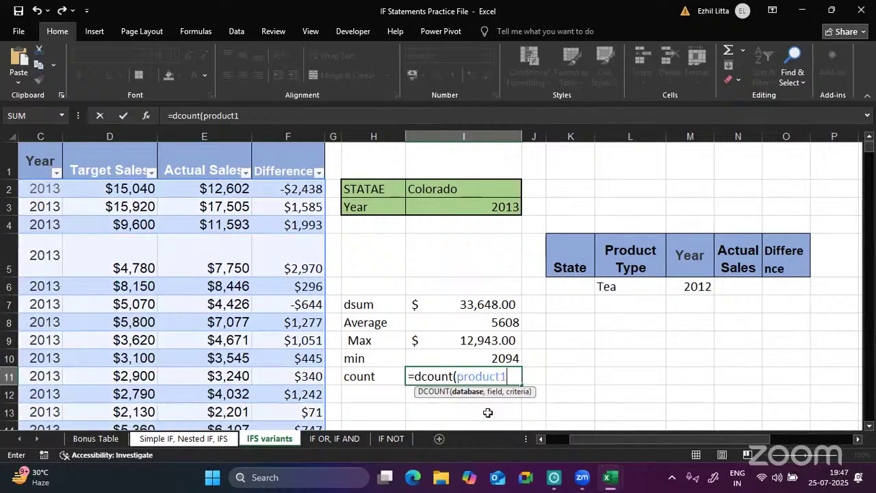
type("[")
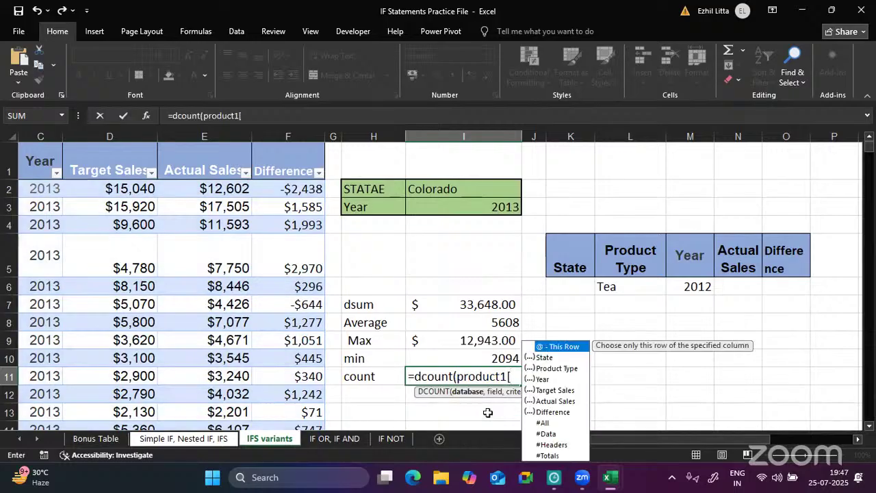
double_click(544, 422)
type("]")
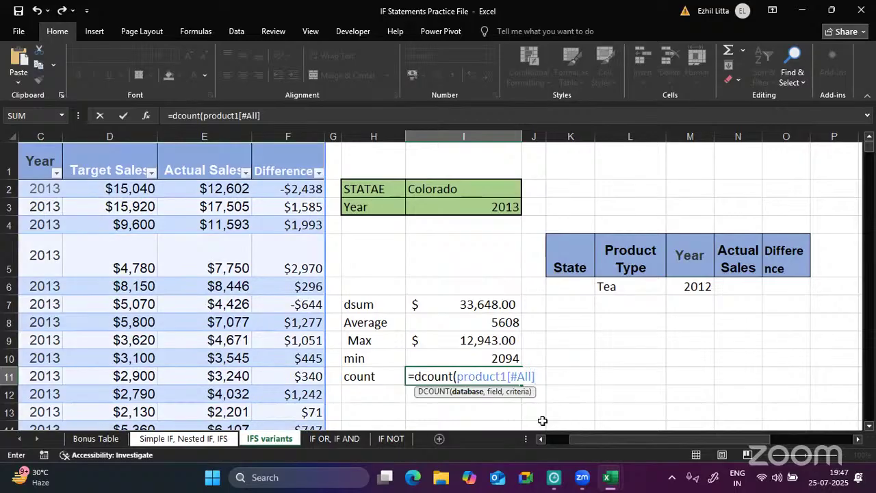
- Finish the DCOUNT formula in I11 with the field "Actual Sales" and the criteria range K5:O6
type(",\"Actual Sal")
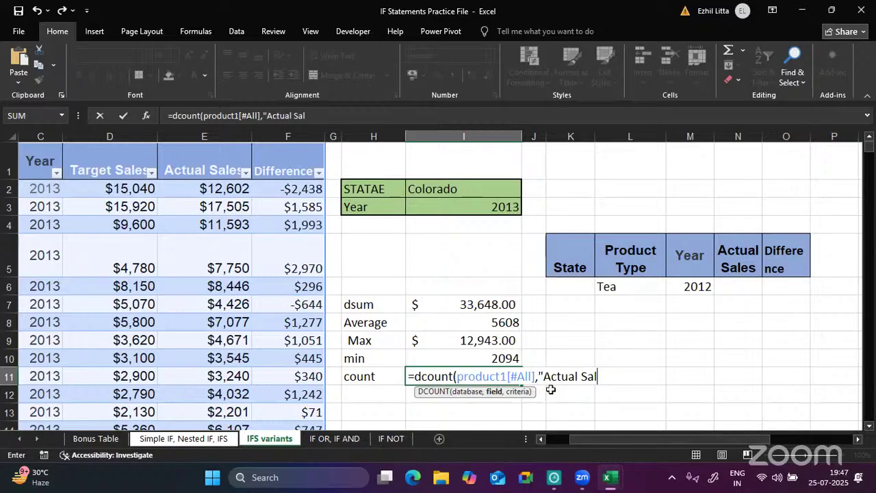
type("es\",")
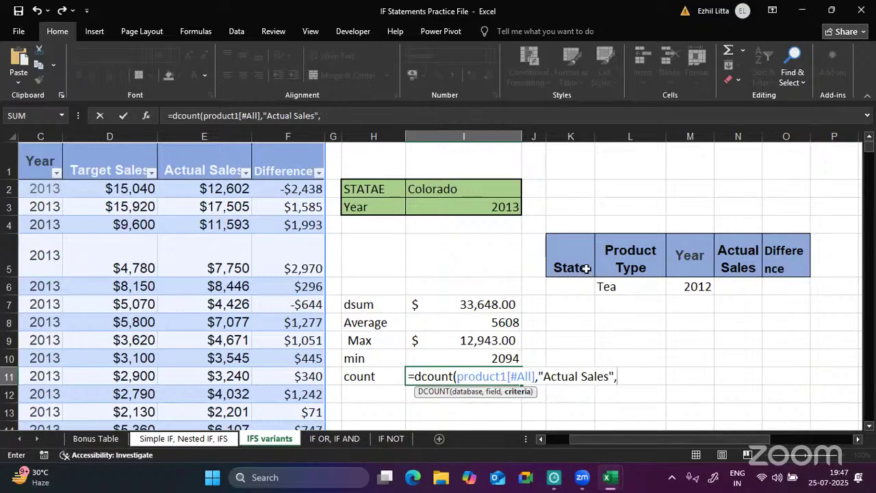
left_click_drag(585, 267, 783, 280)
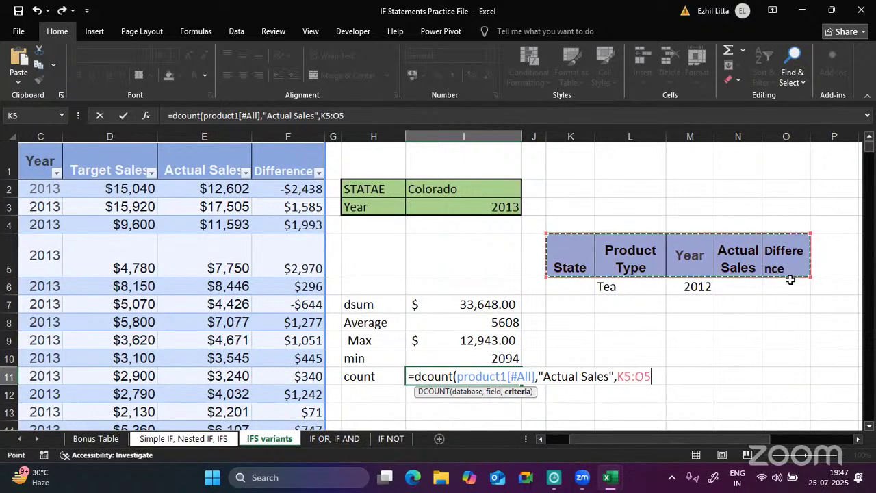
left_click(789, 285)
left_click_drag(567, 264, 784, 282)
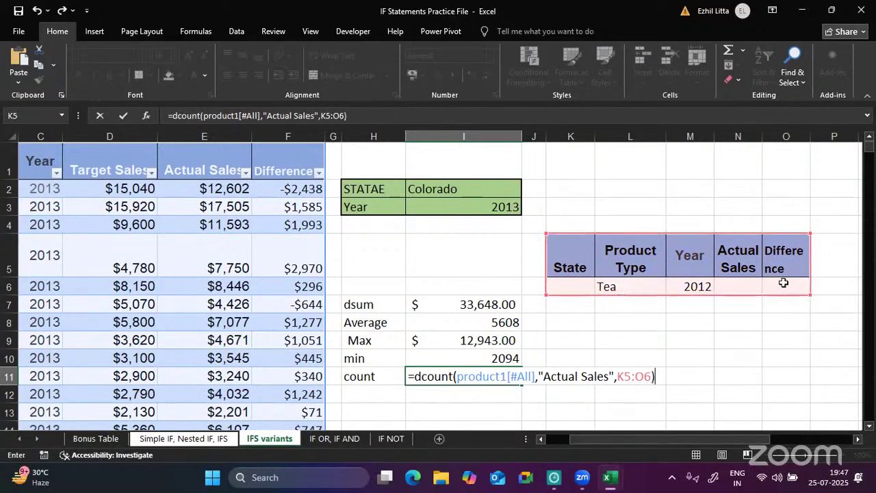
key("Return")
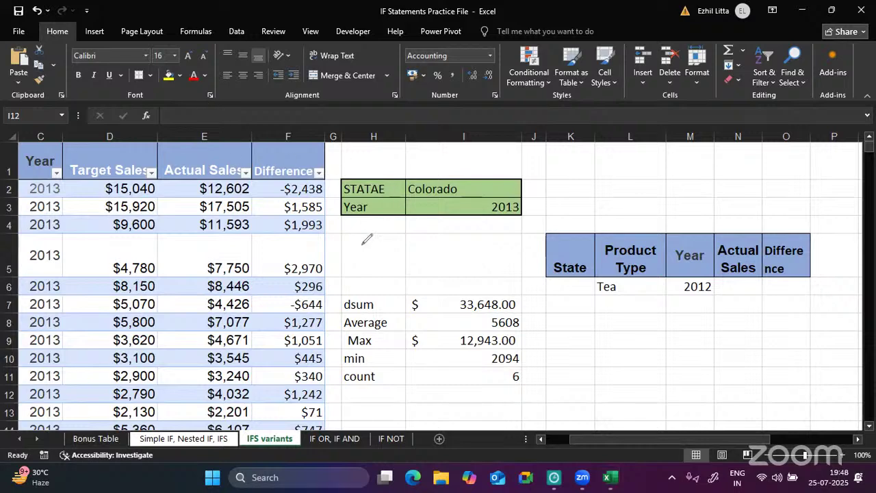
- Handwrite the note "dget => search value => output (single value)" over the sheet, underlining "search value" and "single"
mouse_move(365, 235)
left_mouse_down()
mouse_move(371, 260)
mouse_move(411, 236)
mouse_move(568, 214)
left_mouse_up()
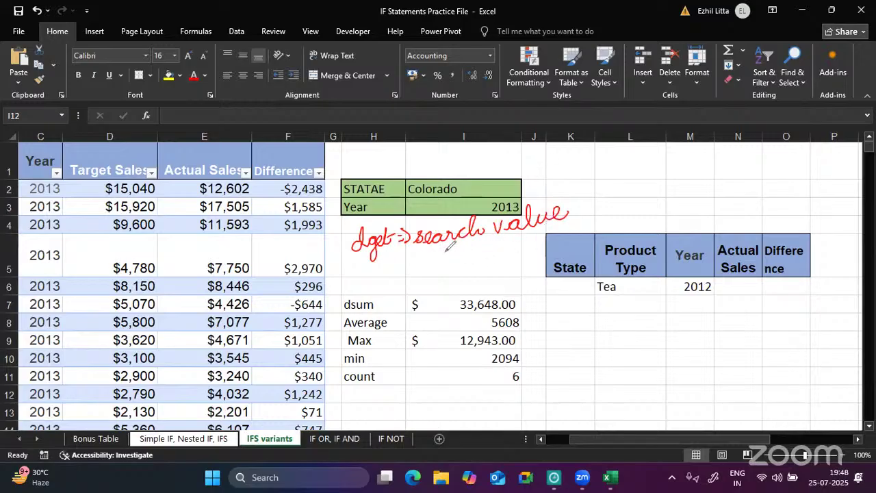
left_click_drag(532, 229, 445, 251)
left_click_drag(579, 202, 596, 200)
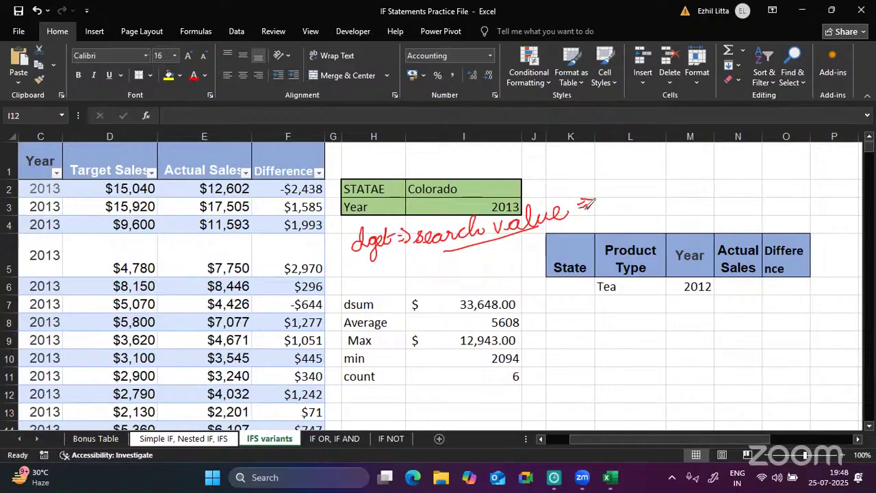
mouse_move(607, 189)
left_mouse_down()
mouse_move(622, 184)
mouse_move(631, 196)
left_mouse_up()
left_click_drag(623, 184, 751, 134)
left_click_drag(756, 123, 811, 117)
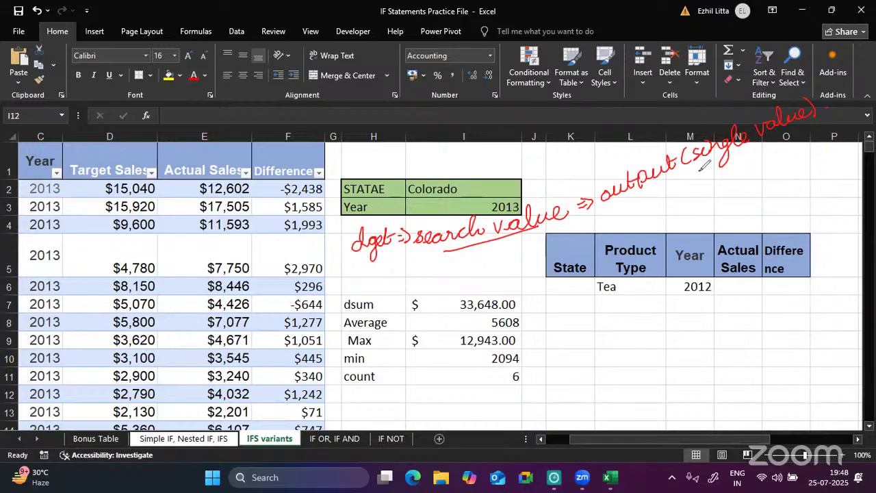
mouse_move(701, 168)
left_mouse_down()
mouse_move(753, 145)
mouse_move(698, 173)
left_mouse_up()
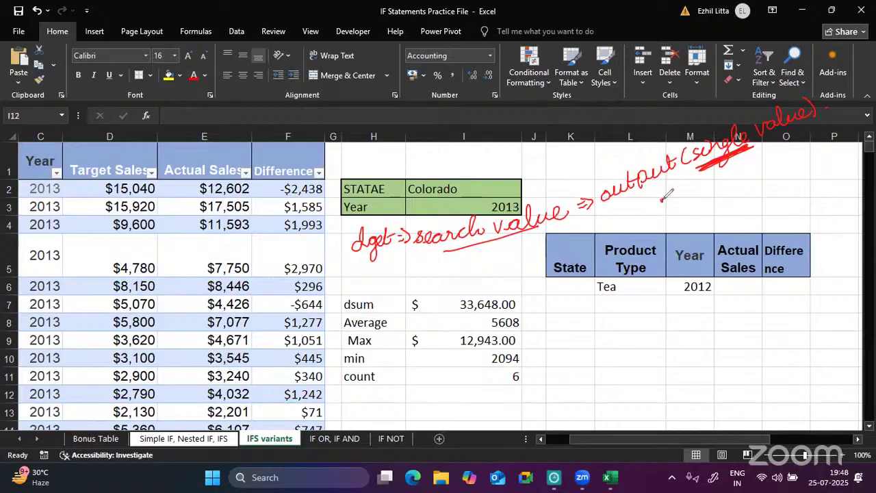
- Handwrite the example "2 students 150cm" beneath the output note and underline 150
mouse_move(657, 199)
left_mouse_down()
mouse_move(668, 213)
mouse_move(728, 180)
mouse_move(767, 175)
mouse_move(819, 149)
mouse_move(830, 155)
left_mouse_up()
left_click(837, 146)
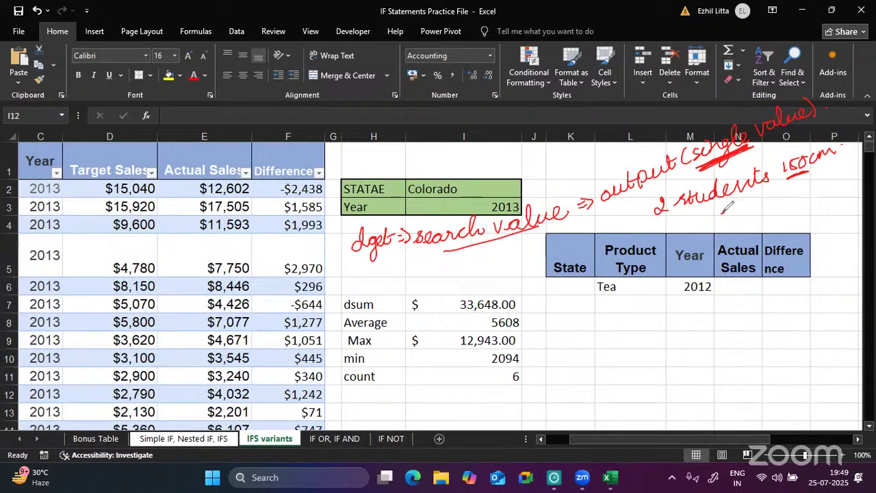
mouse_move(727, 207)
left_mouse_down()
mouse_move(726, 219)
mouse_move(756, 196)
mouse_move(760, 205)
mouse_move(737, 222)
left_mouse_up()
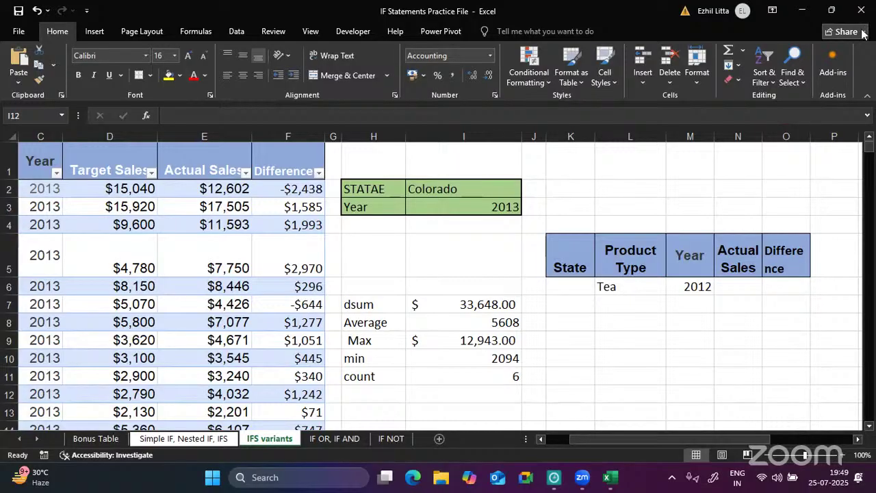
- Start a DGET formula in K10 with product1[#All] as its database argument
left_click(581, 355)
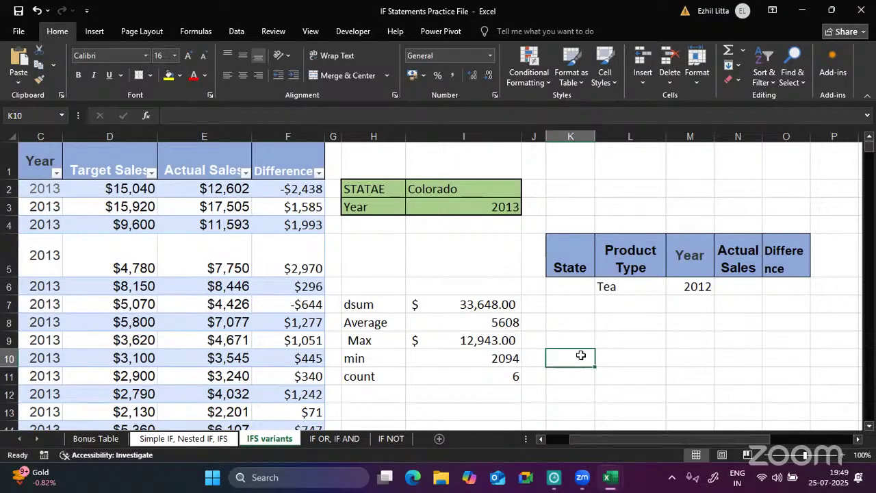
type("=dget")
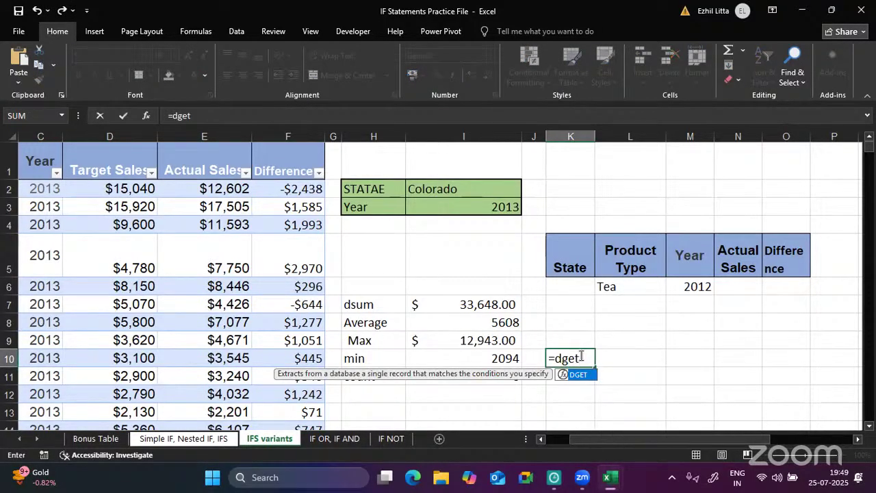
type("(p")
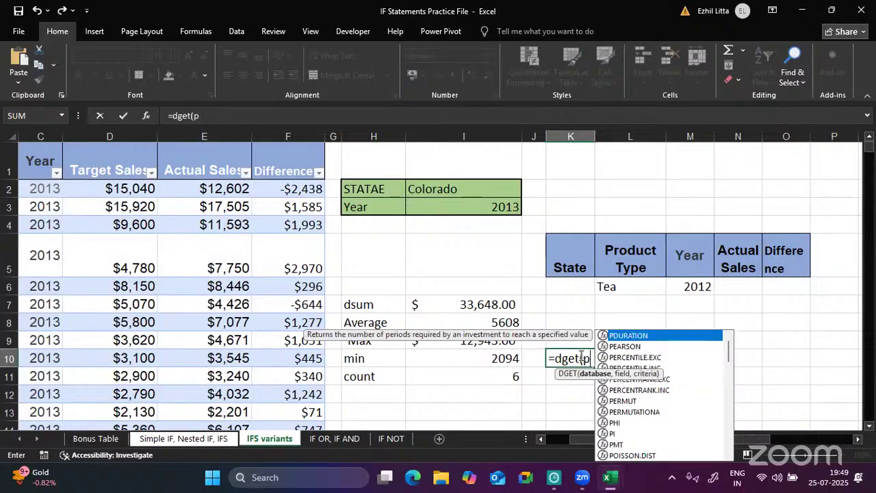
type("rod")
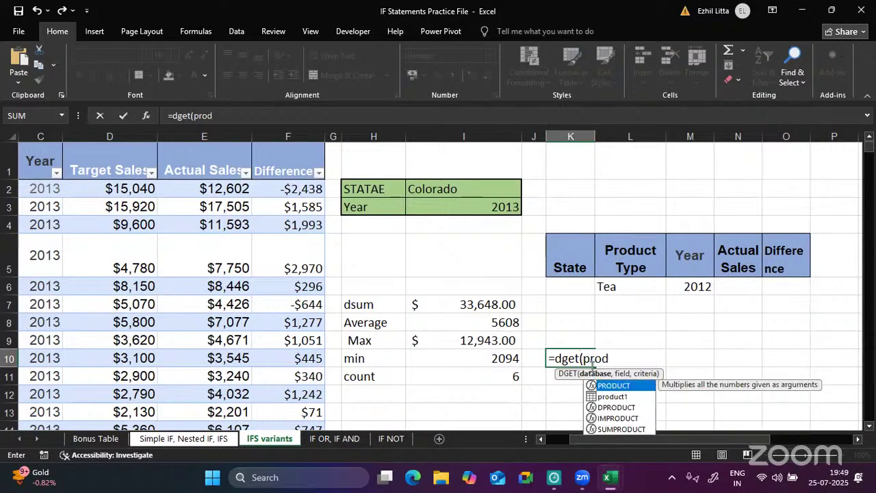
left_click(615, 397)
double_click(615, 397)
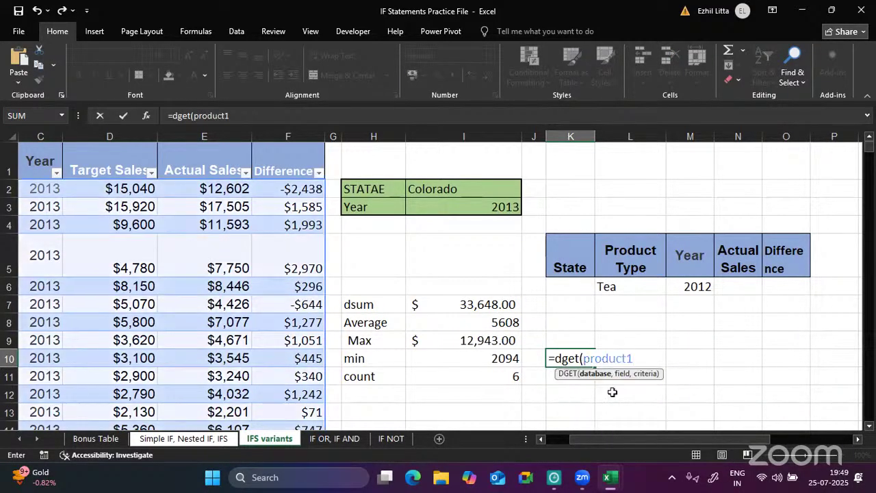
type("[")
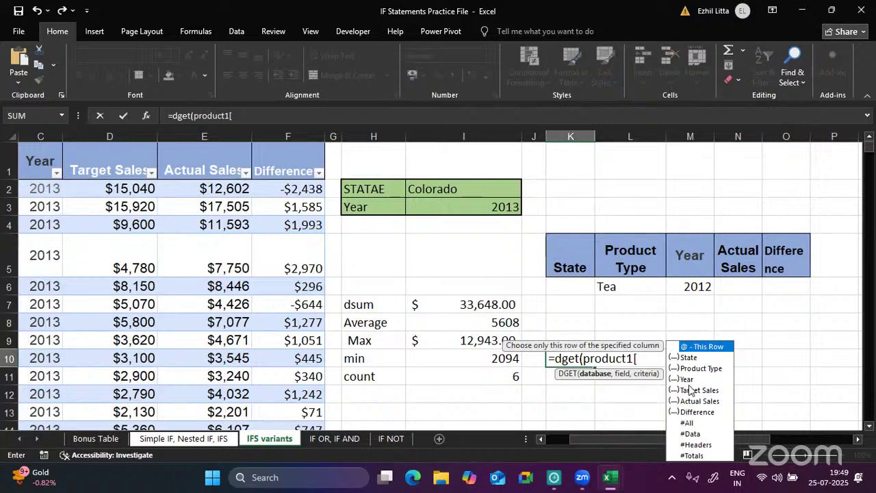
double_click(688, 424)
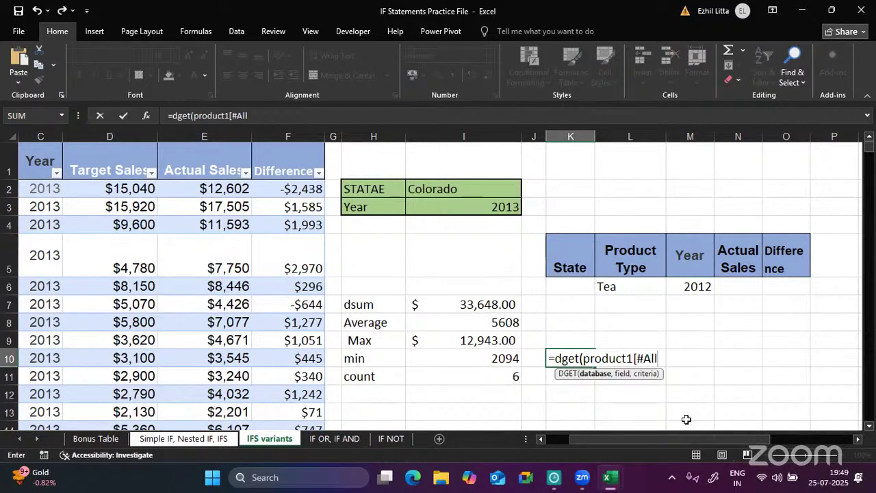
type(",")
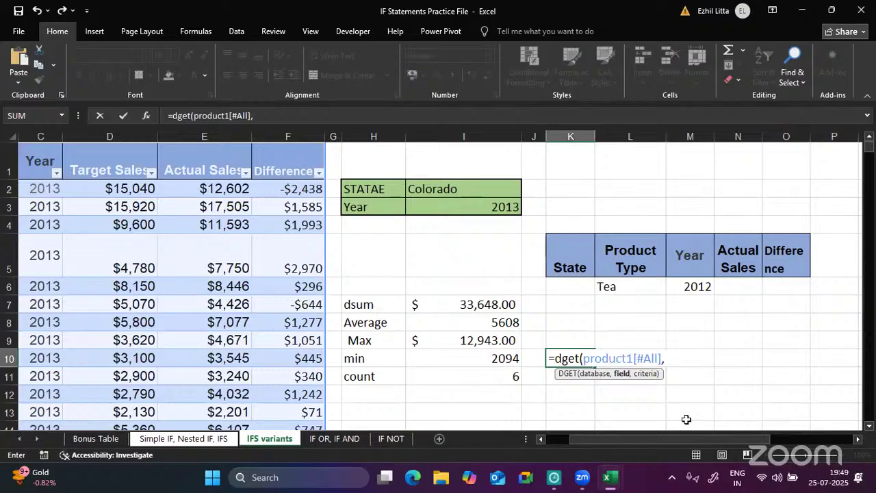
- Finish the DGET formula in K10 with the field "Actual Sales" and the criteria range K5:O6
type("\"Actua Sales")
key("BackSpace")
key("BackSpace")
key("BackSpace")
key("BackSpace")
key("BackSpace")
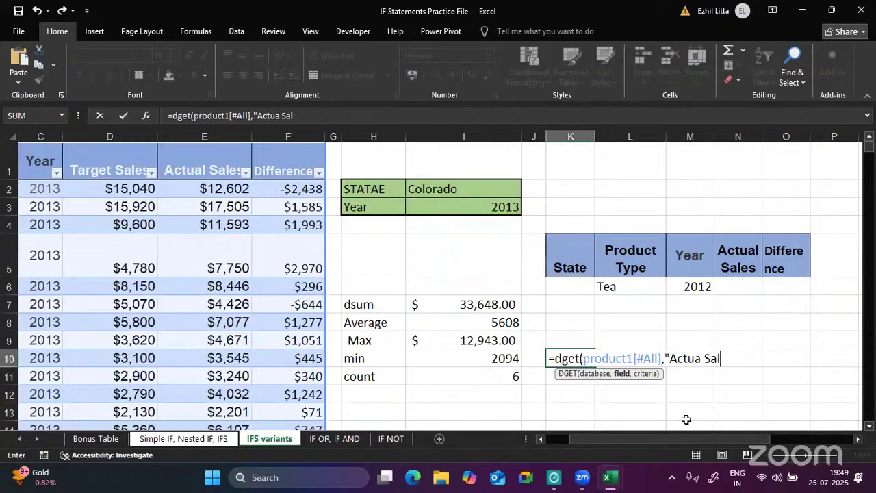
type("l Sales")
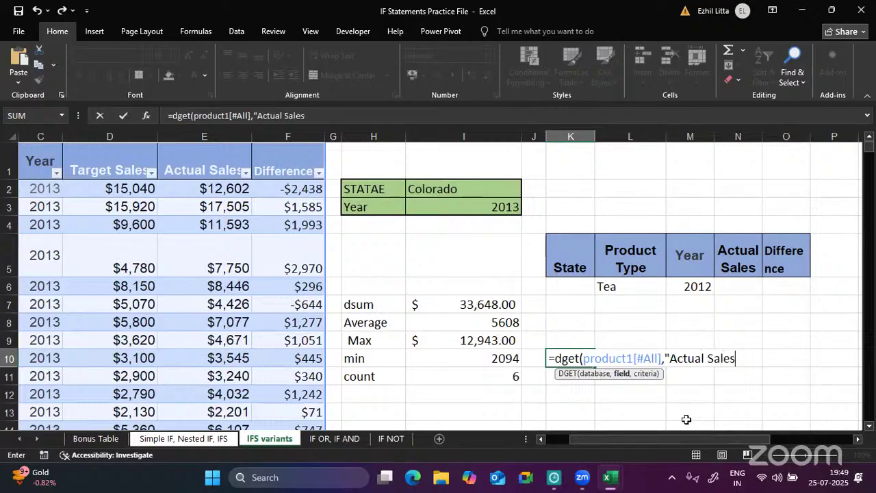
type("\",")
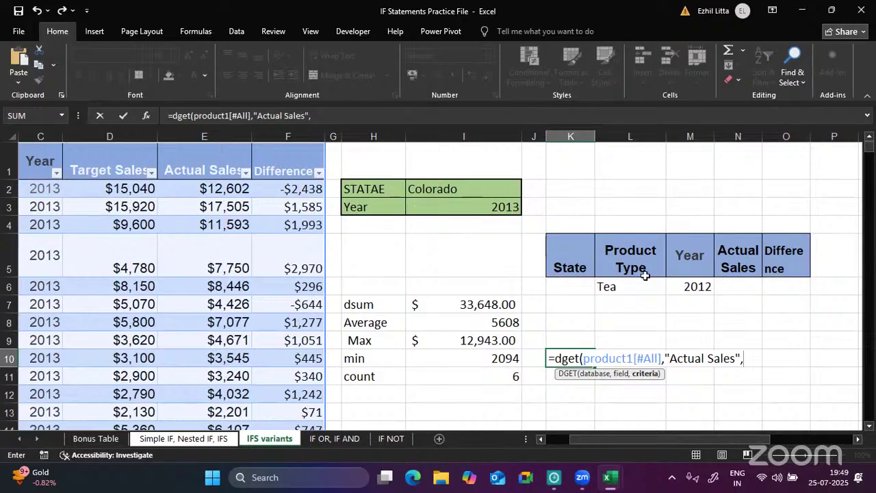
left_click(578, 256)
left_click_drag(621, 288, 794, 279)
key("Return")
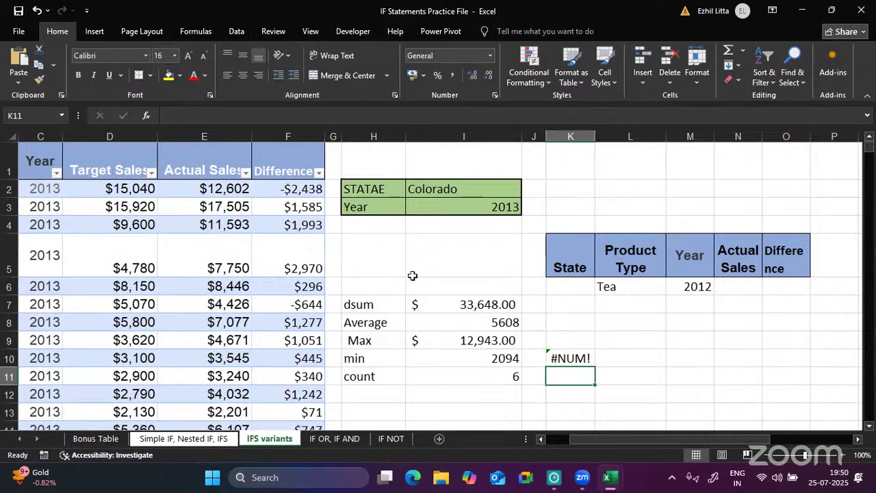
- Enter California as the State criterion in K6
left_click(575, 281)
type("C")
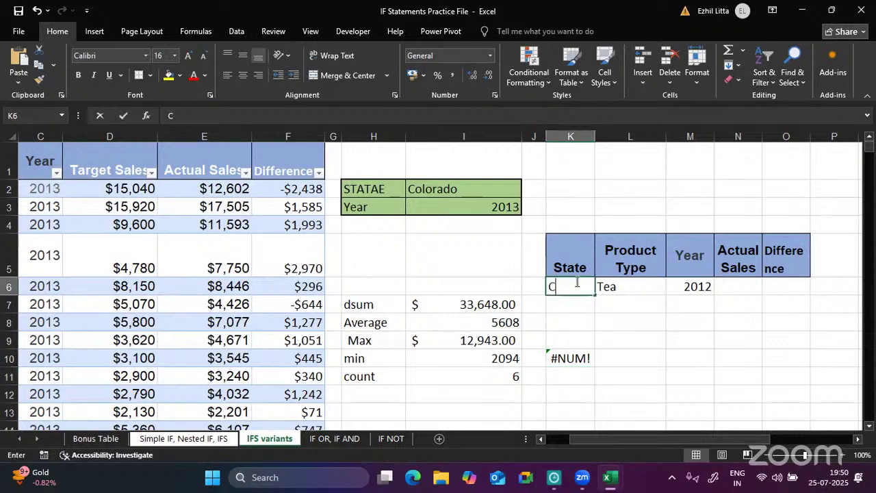
type("alifornia")
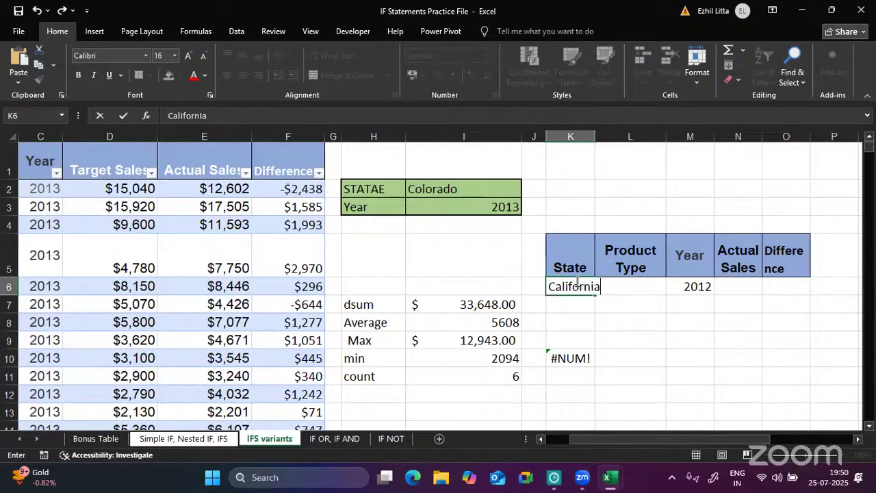
key("Return")
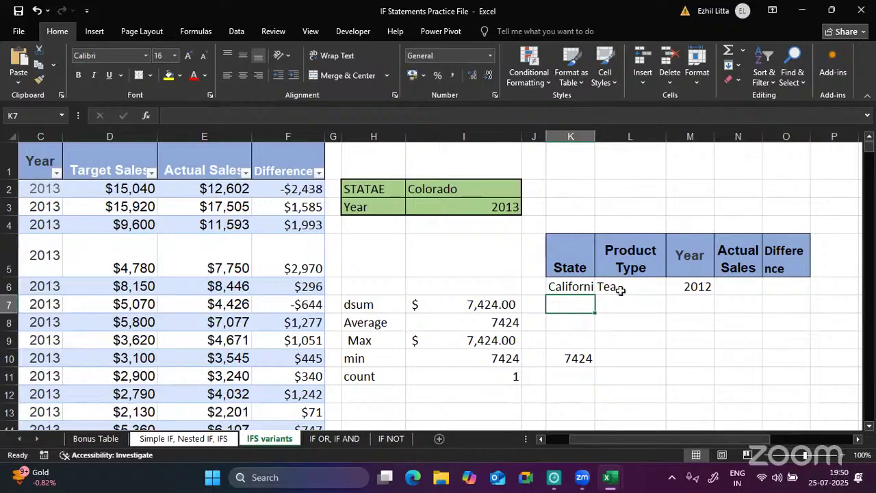
- Locate the California Tea record for 2012 in the table to check it against the DGET result
left_click_drag(578, 437, 535, 444)
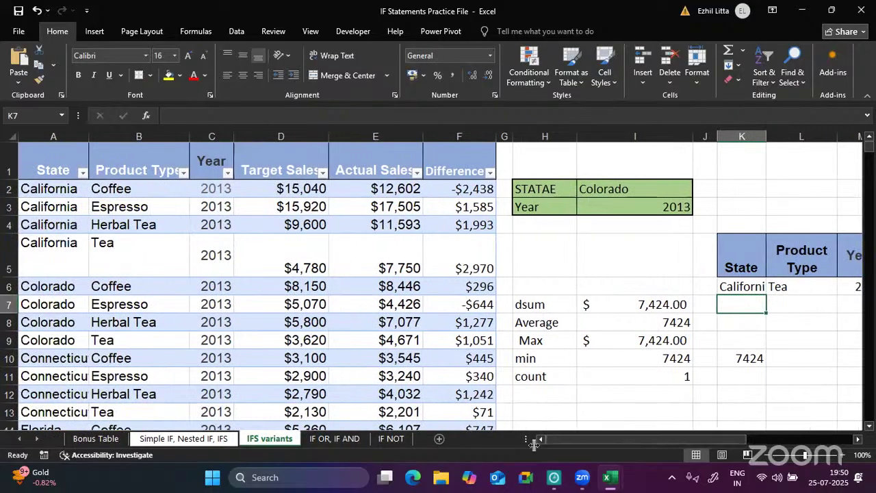
scroll(199, 364, "down", 7)
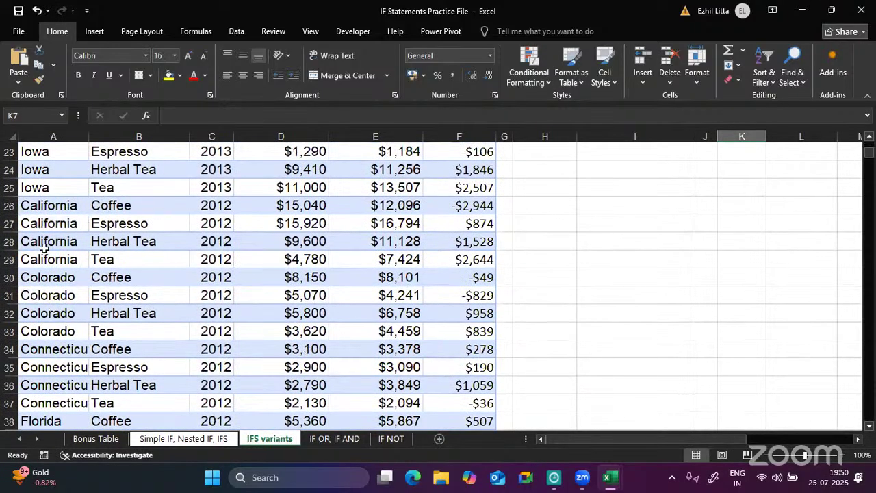
left_click(10, 258)
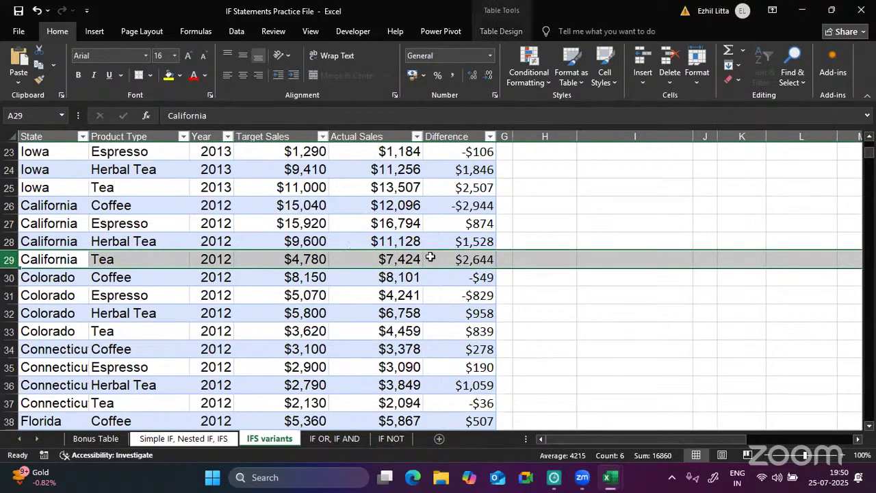
scroll(632, 329, "up", 8)
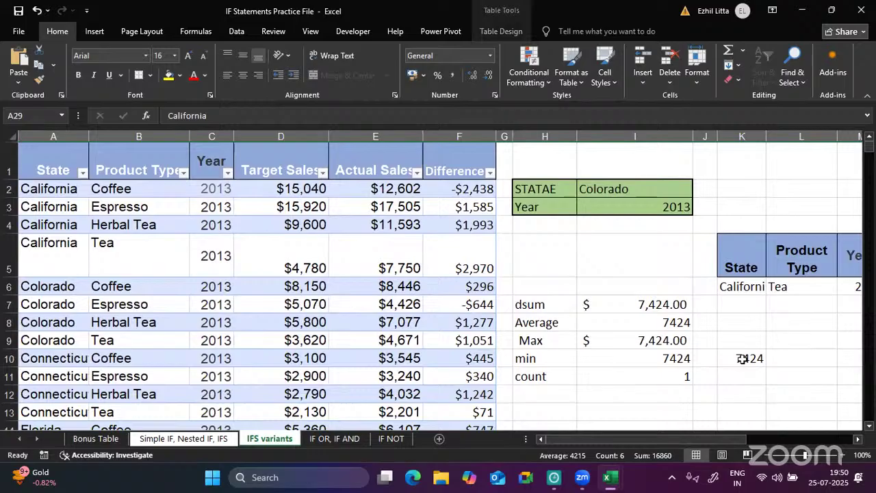
- Open the DGET formula in K10 and review its database, field and criteria arguments
double_click(742, 358)
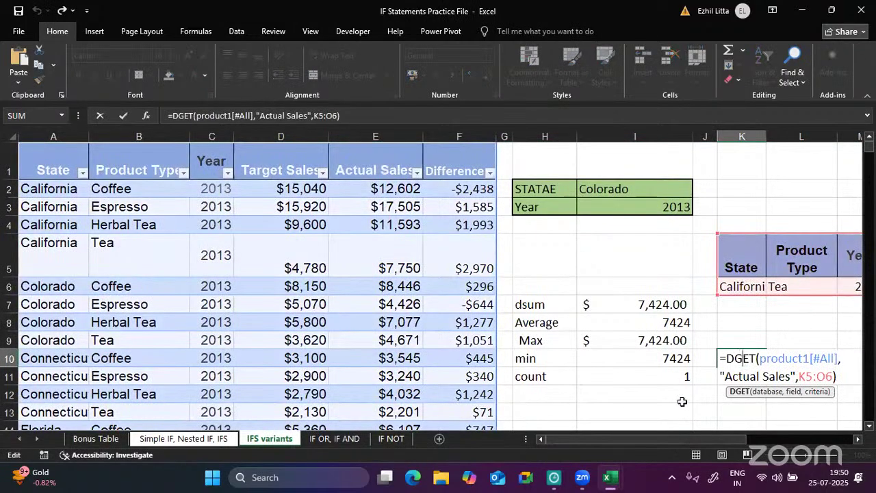
left_click_drag(645, 441, 645, 444)
left_click_drag(645, 441, 659, 439)
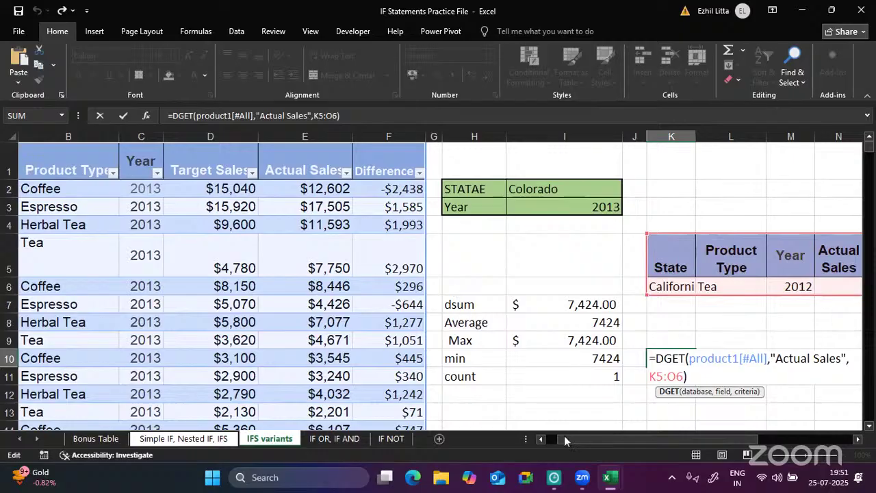
left_click_drag(560, 437, 543, 438)
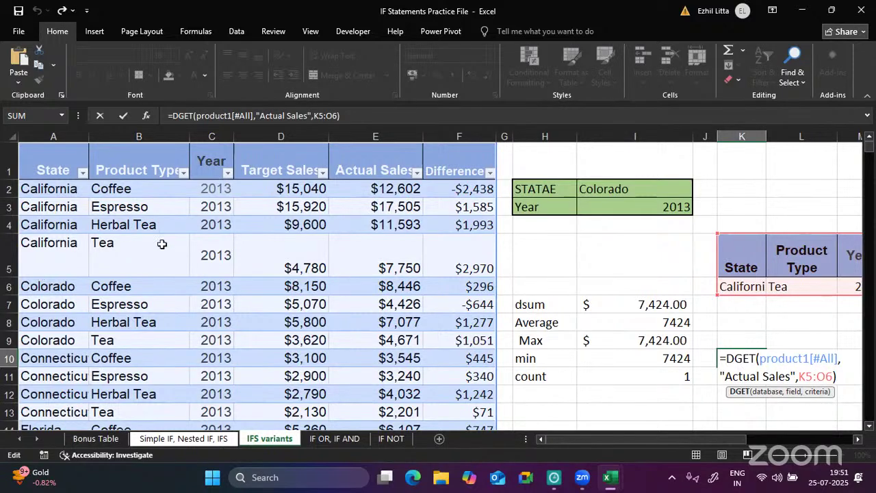
- Convert the product1 table to a normal range
left_click(186, 258)
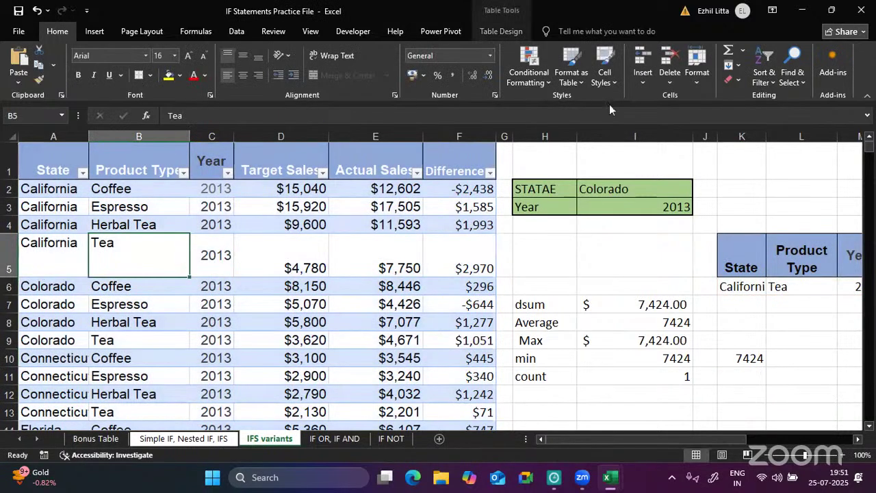
left_click(504, 32)
left_click(102, 80)
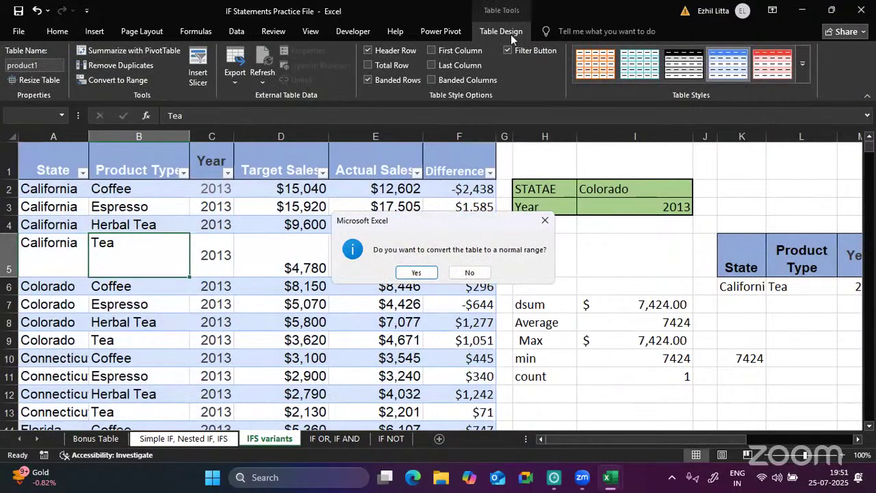
left_click(545, 220)
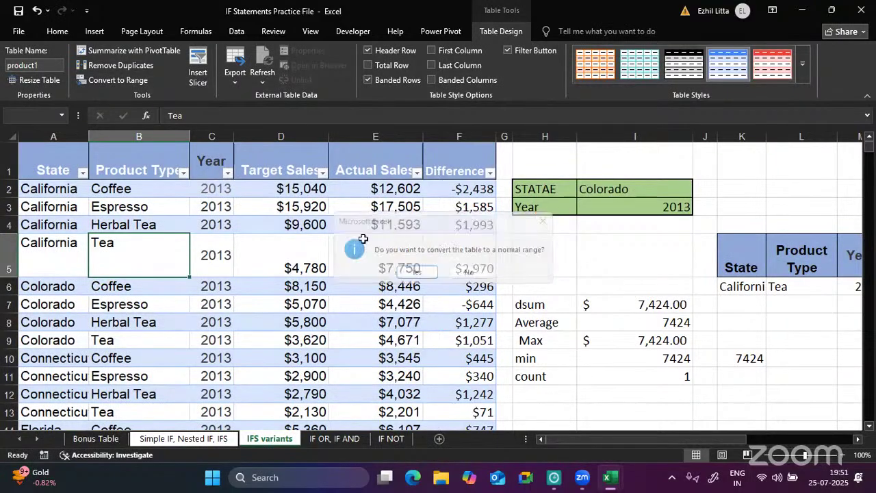
left_click(287, 248)
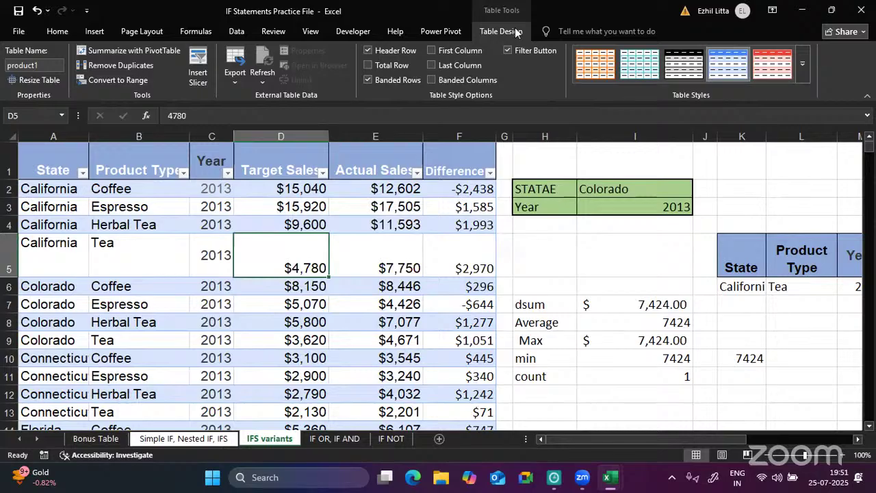
left_click(134, 80)
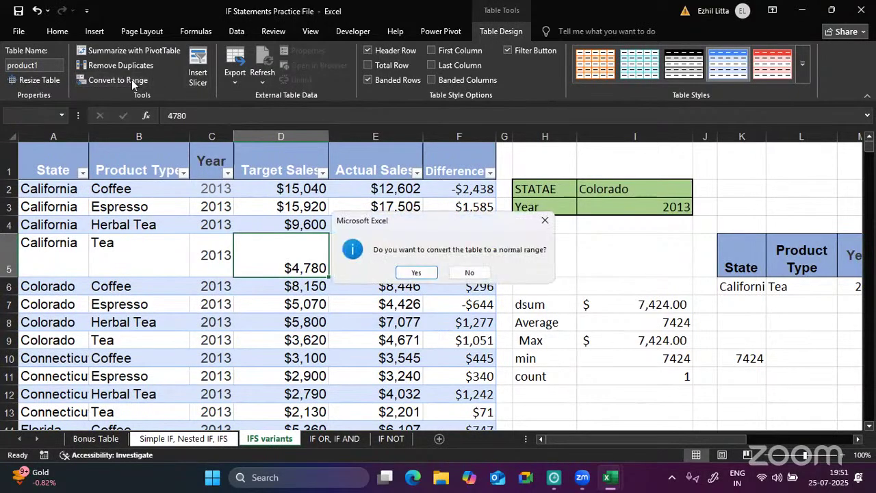
left_click(409, 272)
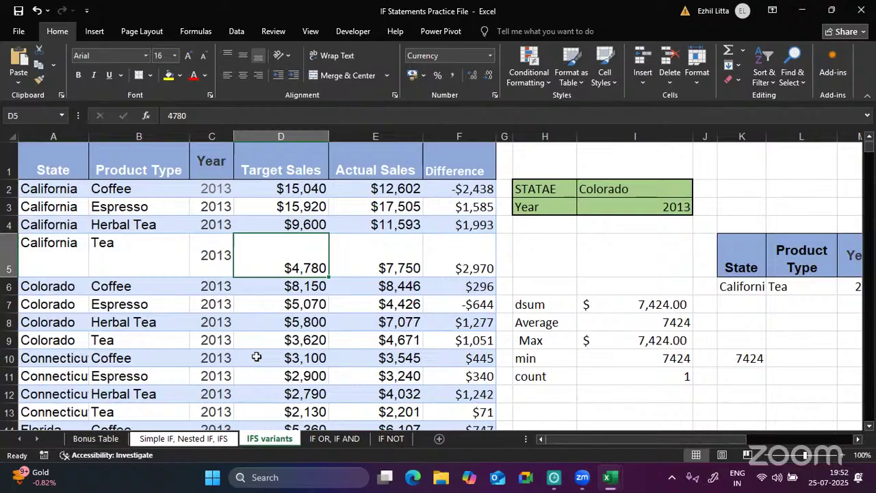
- Add subtotals to the sales data that sum Actual Sales at each change in State
left_click(238, 32)
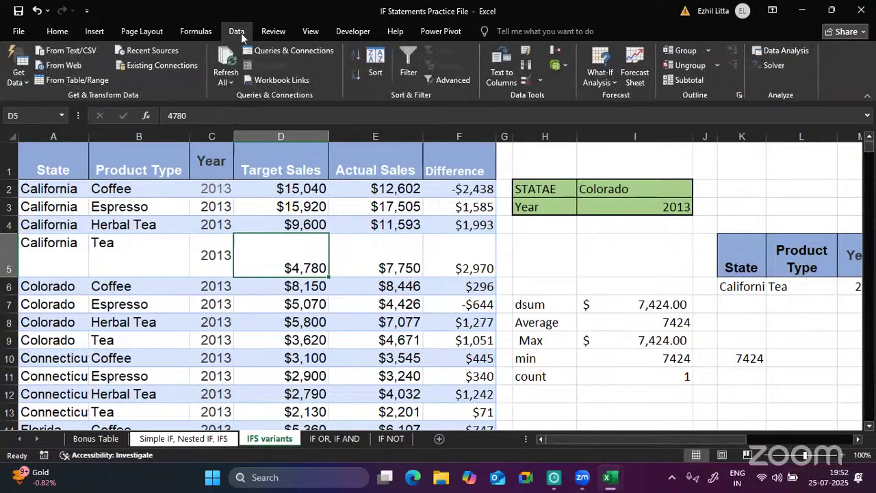
left_click(688, 80)
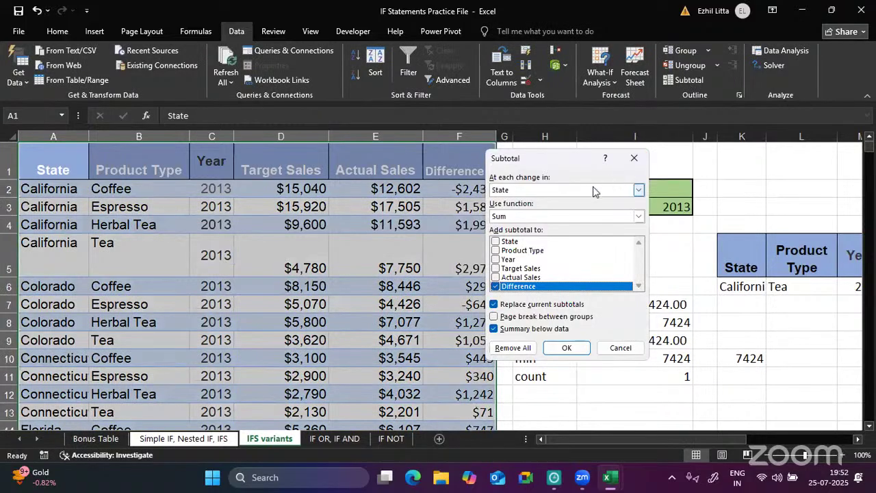
left_click(495, 286)
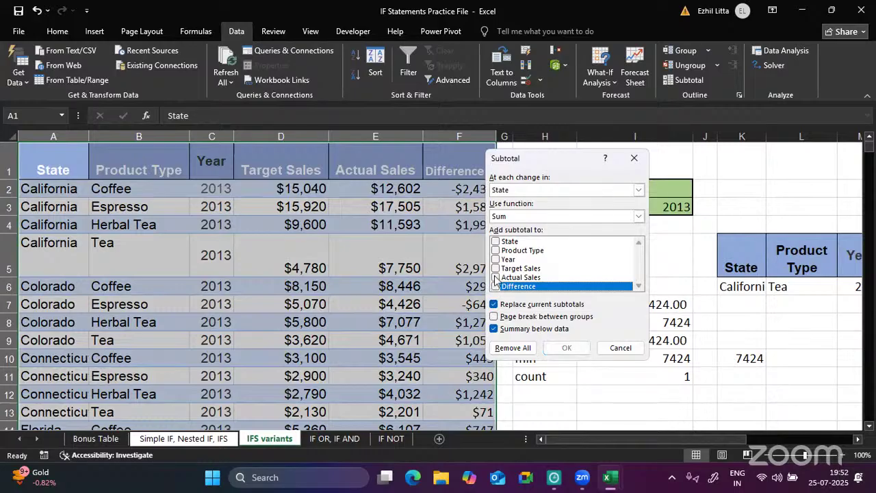
left_click(496, 277)
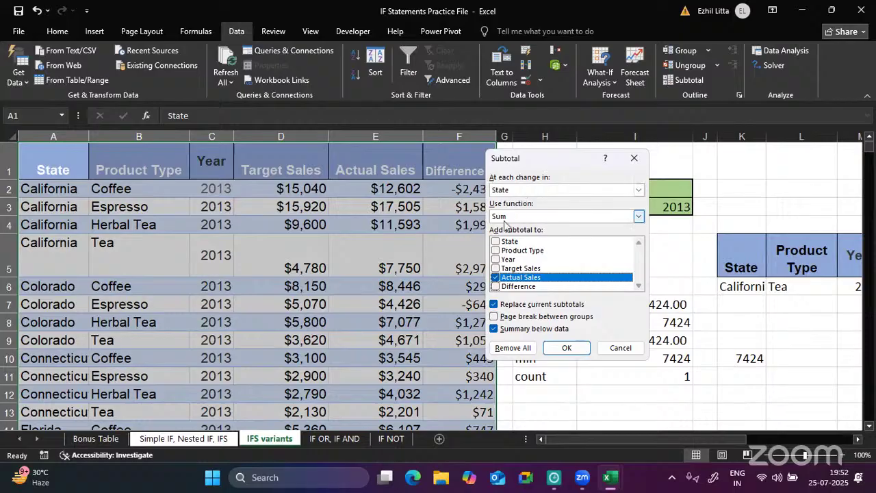
left_click(566, 348)
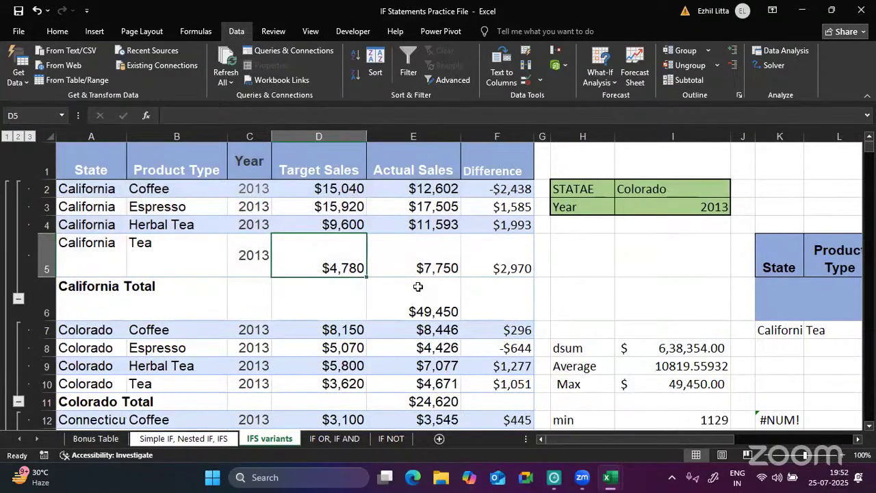
- Look over the state totals and remove all subtotals from the sales data
scroll(423, 299, "down", 2)
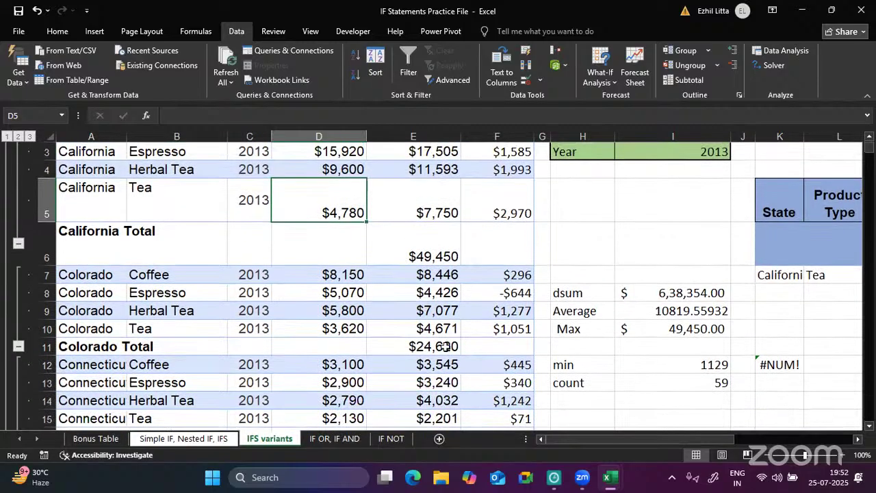
scroll(445, 346, "down", 2)
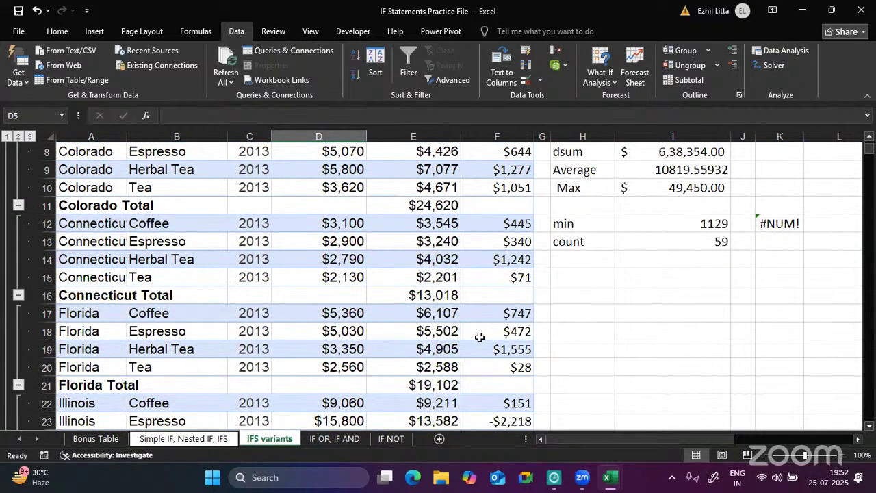
scroll(466, 300, "up", 3)
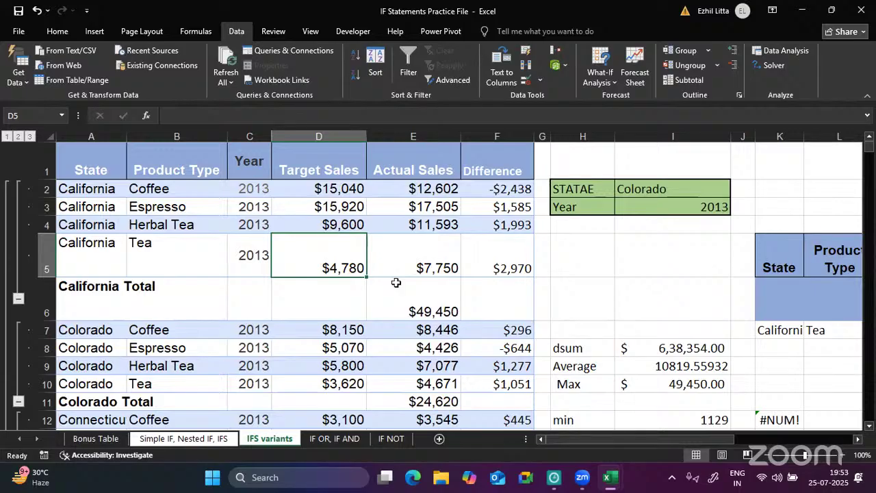
left_click(673, 80)
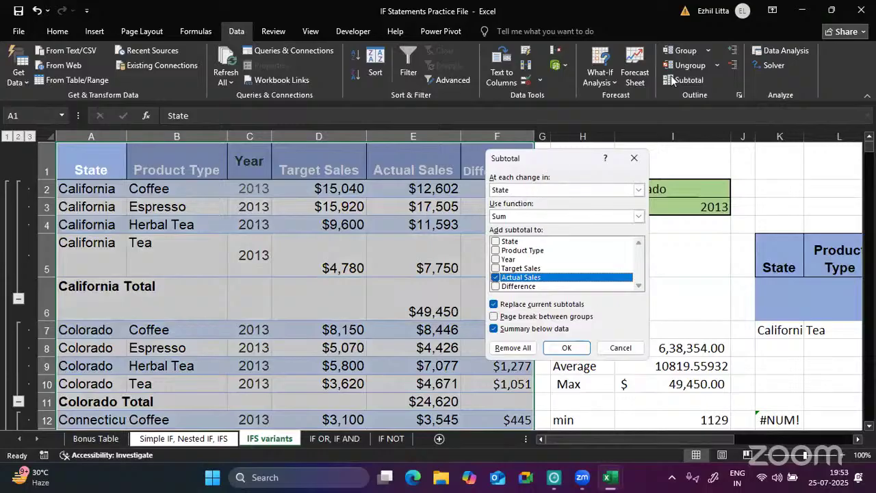
left_click(514, 348)
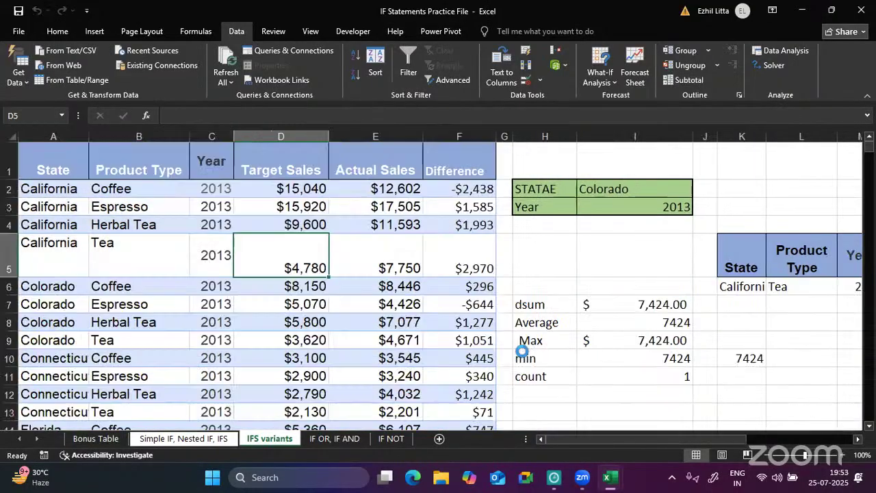
left_click(687, 82)
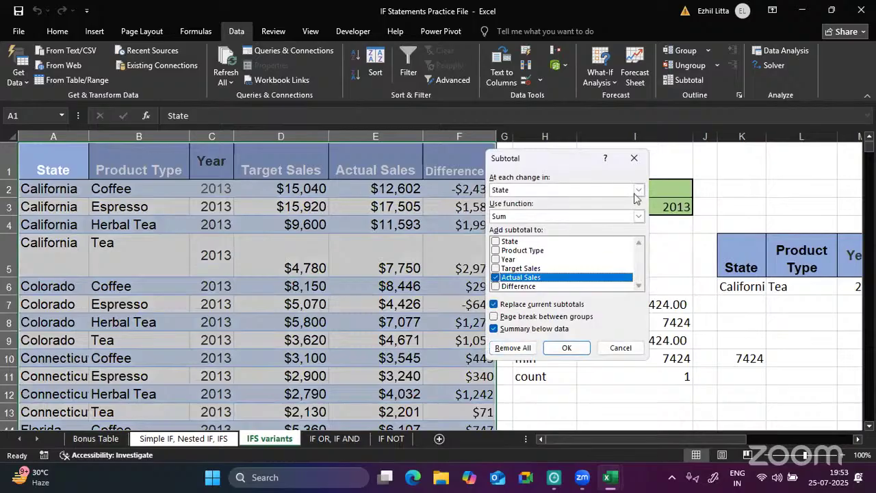
left_click(634, 158)
left_click(311, 259)
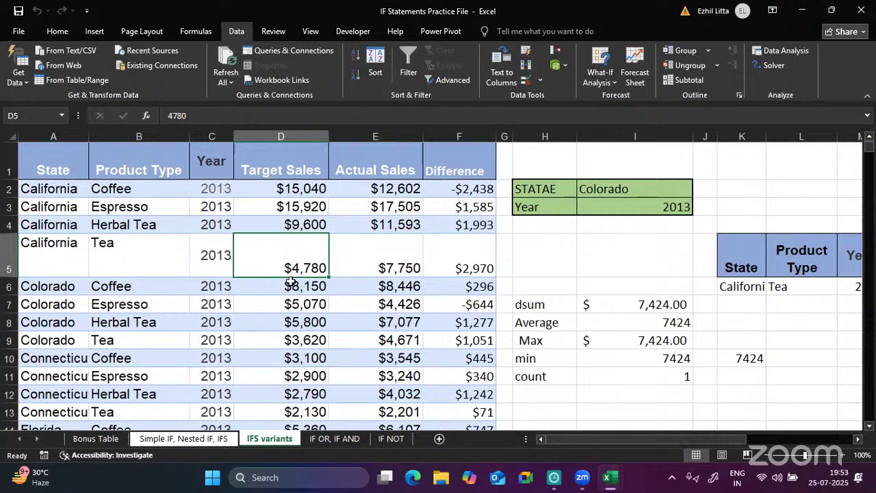
- Set up a find and replace on the sheet that changes 2013 to 2014
key("ctrl+h")
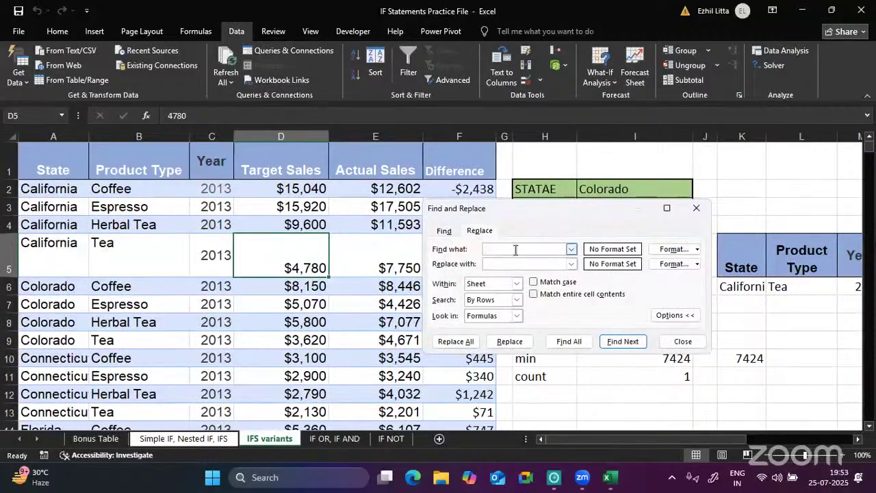
type("2013")
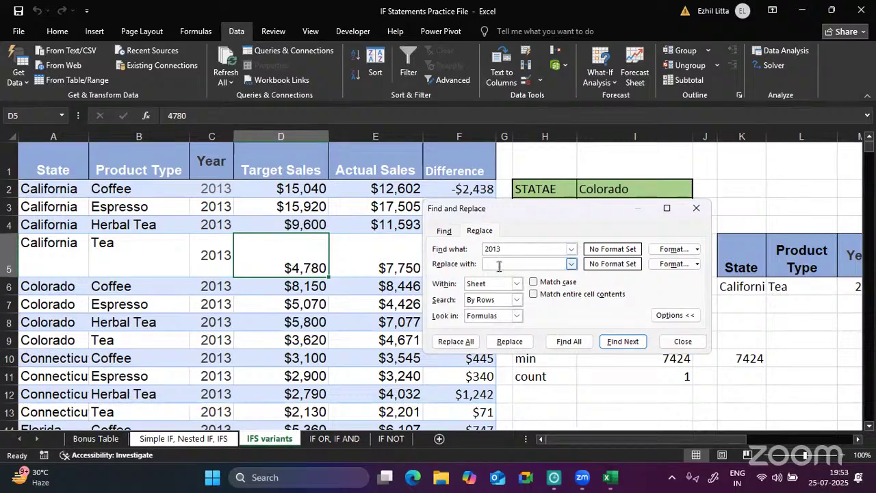
type("2014")
left_click(475, 342)
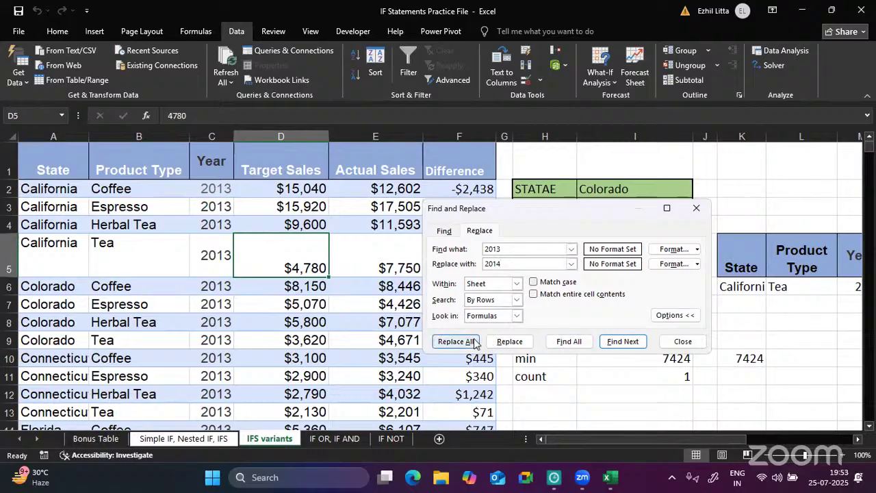
- Clear both replacement terms, replace all blank cells on the IFS variants sheet with 0, and close Find and Replace
double_click(515, 264)
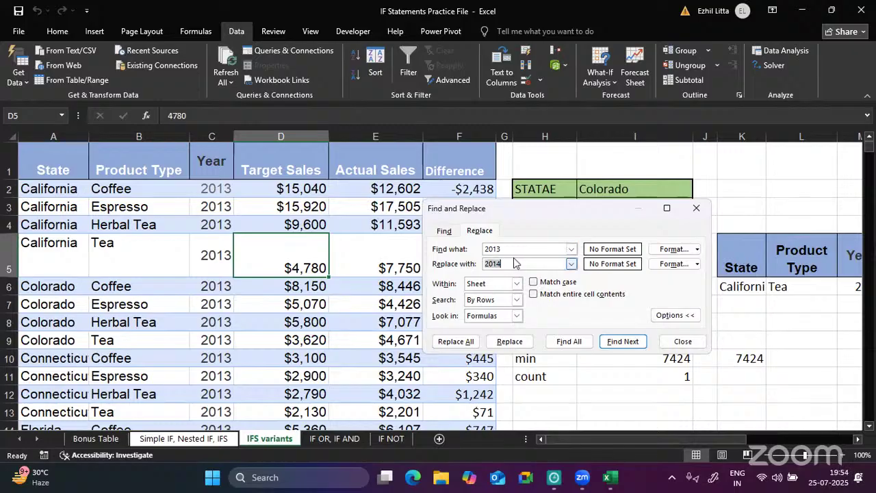
key("BackSpace")
left_click(498, 250)
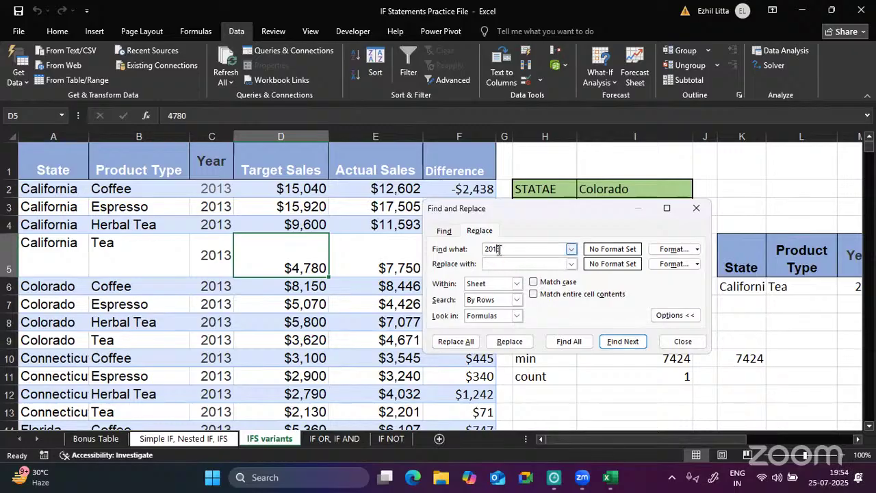
double_click(498, 250)
key("BackSpace")
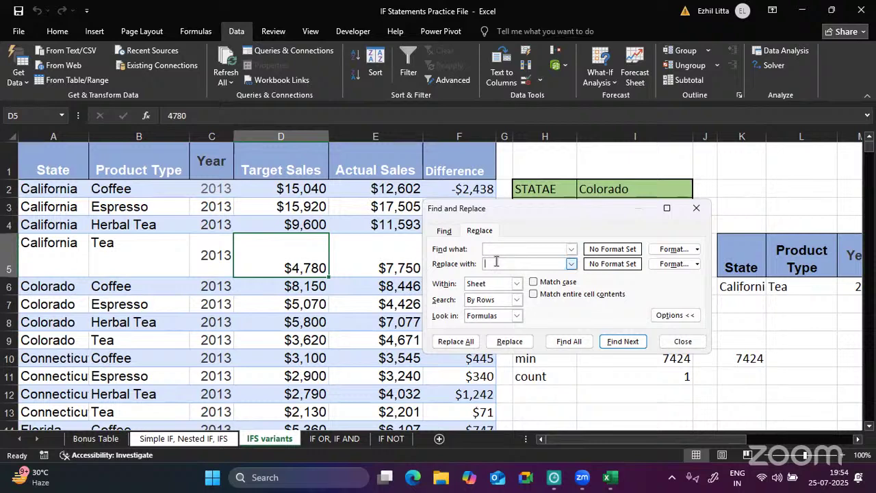
left_click(496, 261)
type("0")
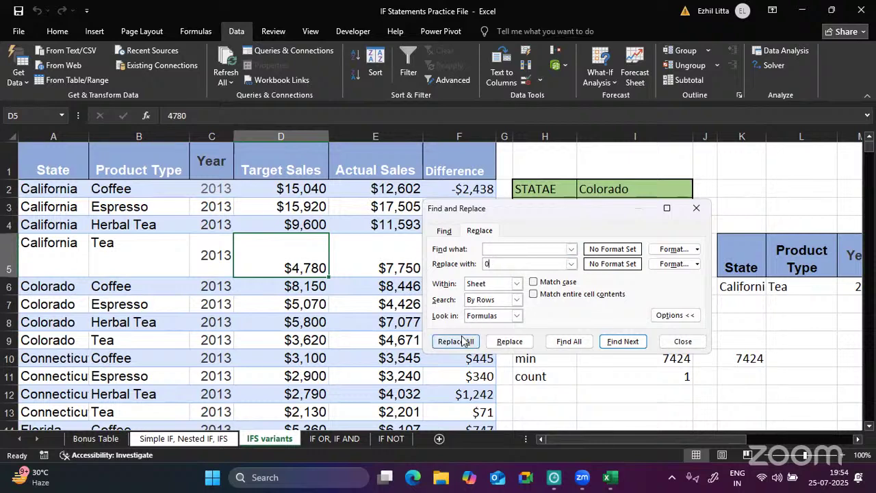
left_click(462, 341)
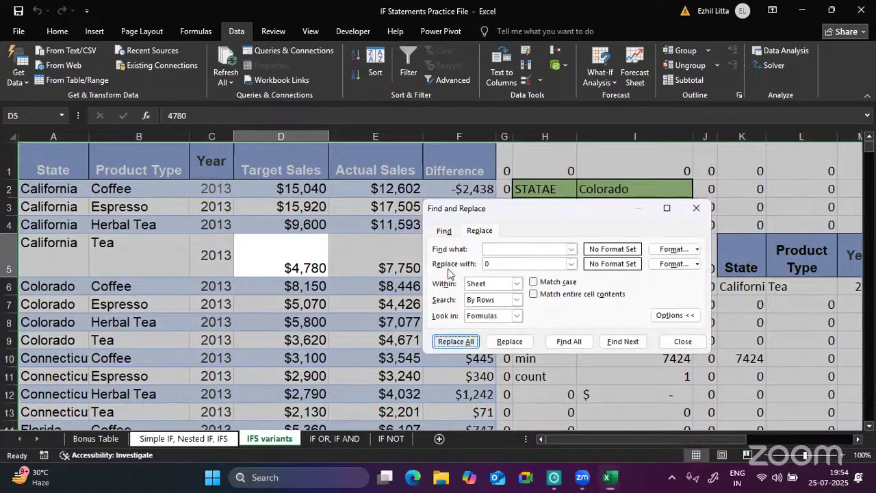
key("Return")
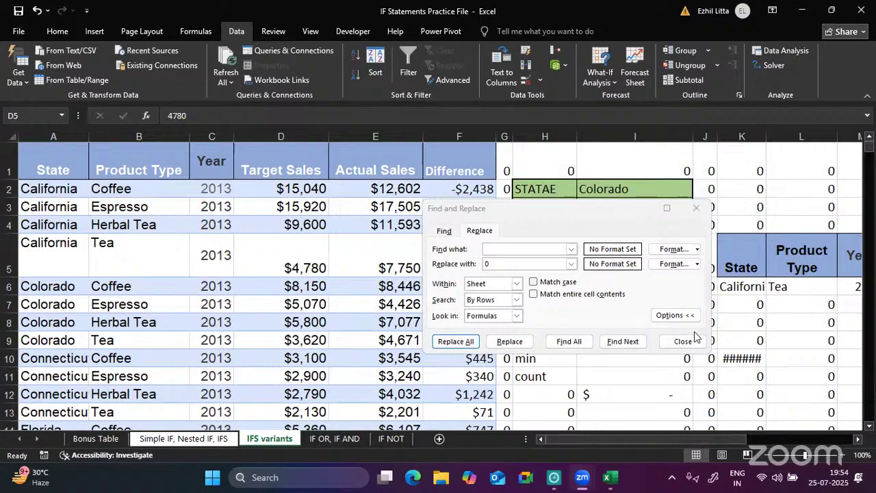
left_click(688, 340)
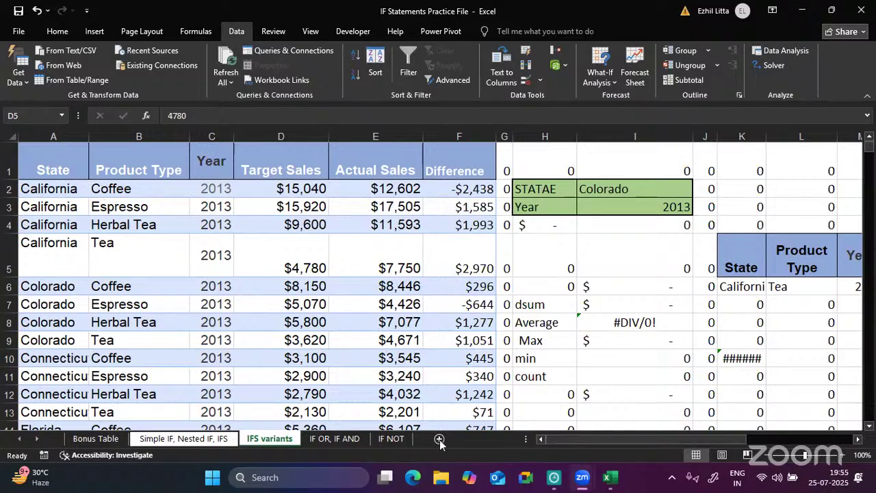
- Add a blank worksheet and handwrite a conditional functions summary: if, ifs, nested if, sumifs, averageifs, maxifs, minifs, countifs, If or, If and, not
key("ctrl+a")
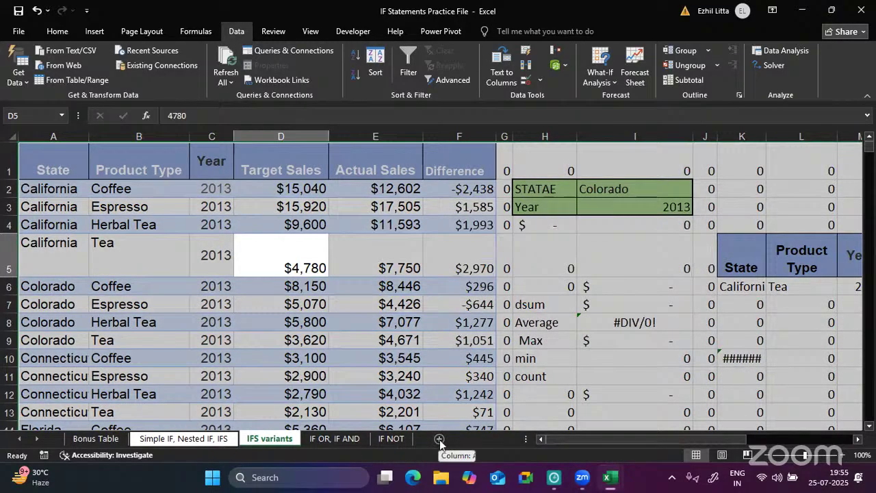
left_click(440, 438)
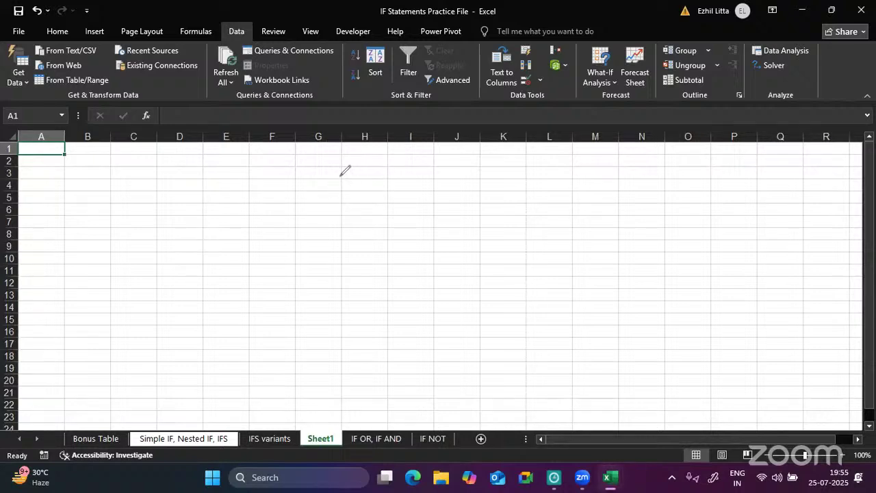
mouse_move(94, 166)
left_mouse_down()
mouse_move(83, 185)
mouse_move(146, 156)
mouse_move(185, 167)
mouse_move(245, 142)
mouse_move(256, 161)
mouse_move(268, 143)
mouse_move(284, 157)
mouse_move(299, 152)
mouse_move(316, 171)
mouse_move(338, 149)
mouse_move(361, 168)
mouse_move(406, 166)
mouse_move(451, 145)
mouse_move(444, 159)
mouse_move(462, 163)
left_mouse_up()
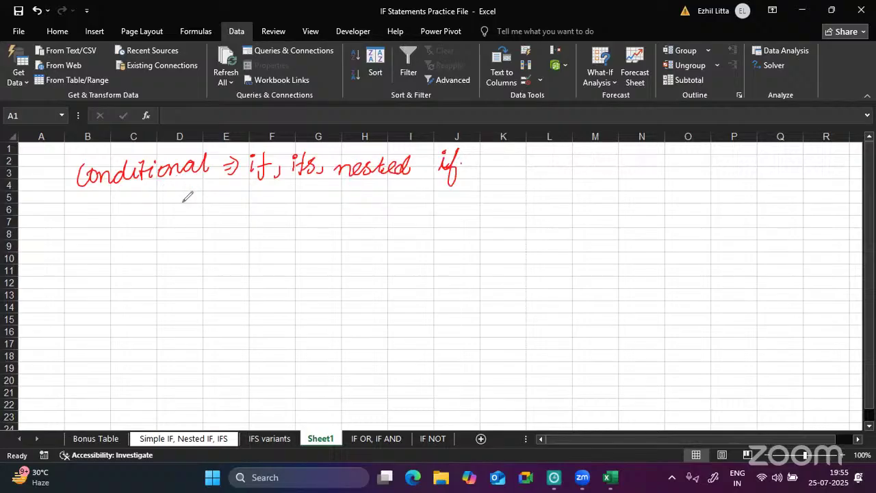
mouse_move(175, 193)
left_mouse_down()
mouse_move(174, 206)
mouse_move(245, 182)
mouse_move(243, 202)
mouse_move(256, 203)
mouse_move(293, 186)
mouse_move(309, 195)
mouse_move(316, 217)
mouse_move(375, 190)
mouse_move(371, 202)
mouse_move(675, 190)
left_mouse_up()
left_click(670, 194)
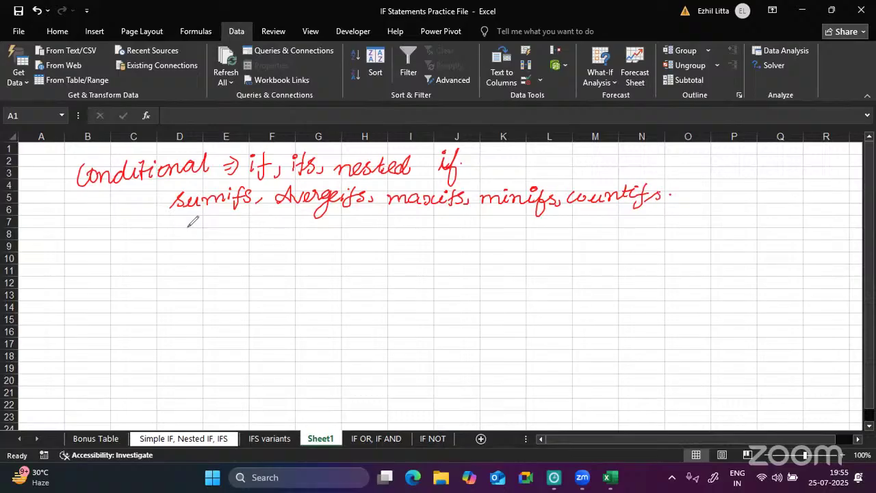
mouse_move(189, 224)
left_mouse_down()
mouse_move(213, 240)
mouse_move(240, 226)
mouse_move(243, 237)
mouse_move(322, 234)
mouse_move(363, 229)
mouse_move(392, 205)
left_mouse_up()
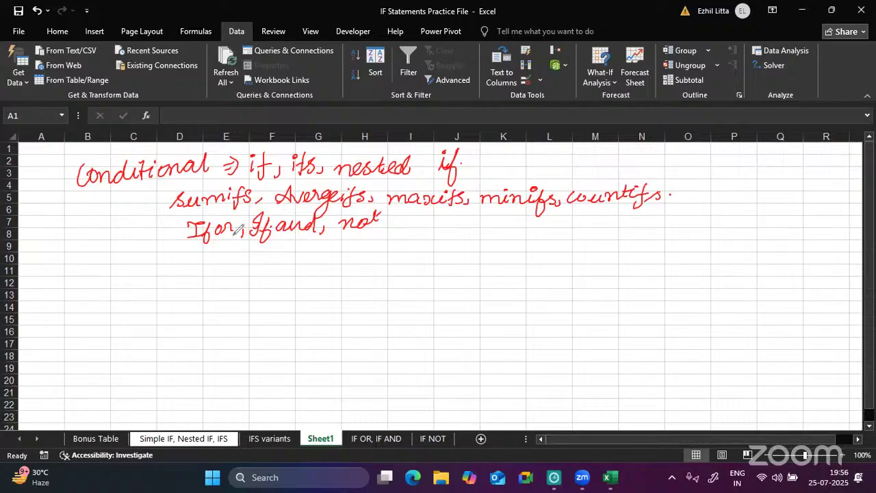
- Handwrite a list/database function line below with dsum, daverage, dmax, dmin and dcount, and note Table beneath it
left_click_drag(101, 289, 117, 282)
mouse_move(115, 272)
left_mouse_down()
mouse_move(118, 288)
mouse_move(137, 287)
mouse_move(145, 275)
left_mouse_up()
mouse_move(155, 268)
left_mouse_down()
mouse_move(146, 288)
mouse_move(189, 271)
mouse_move(259, 265)
mouse_move(456, 269)
mouse_move(487, 240)
mouse_move(512, 252)
mouse_move(579, 244)
mouse_move(568, 252)
mouse_move(702, 223)
mouse_move(804, 225)
left_mouse_up()
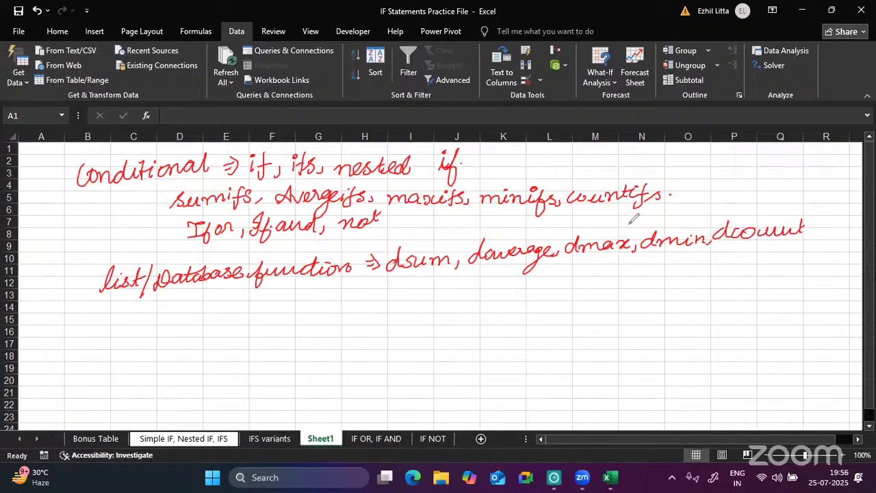
mouse_move(563, 275)
left_mouse_down()
mouse_move(572, 283)
mouse_move(587, 278)
left_mouse_up()
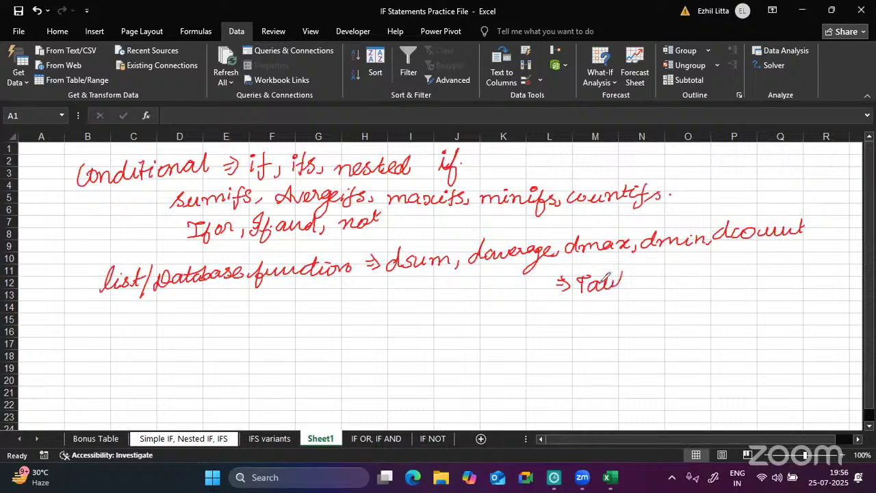
left_click_drag(619, 277, 638, 281)
left_click(648, 278)
- Handwrite dget, subtotal and replacing value beneath the database functions
left_click_drag(402, 321, 460, 301)
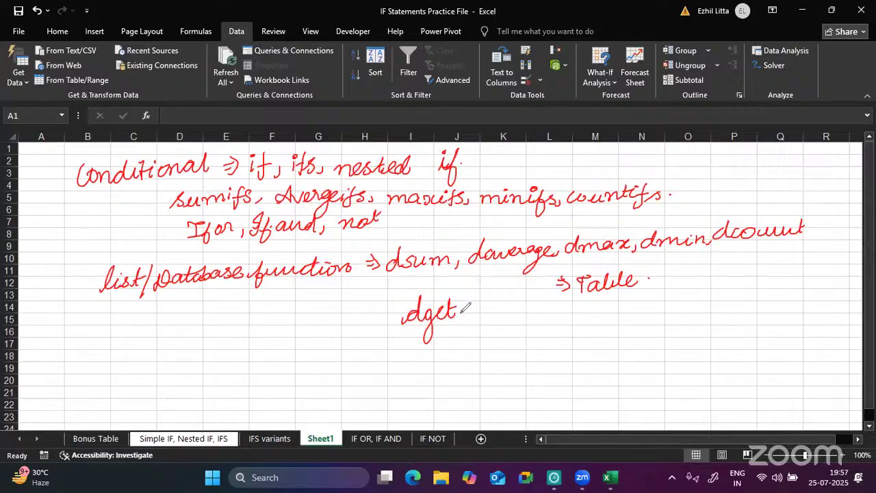
mouse_move(375, 351)
left_mouse_down()
mouse_move(364, 364)
mouse_move(404, 340)
mouse_move(411, 350)
mouse_move(431, 350)
mouse_move(471, 326)
mouse_move(483, 344)
mouse_move(591, 317)
mouse_move(606, 321)
mouse_move(597, 347)
left_mouse_up()
mouse_move(636, 321)
left_mouse_down()
mouse_move(656, 304)
mouse_move(684, 308)
left_mouse_up()
left_click(691, 310)
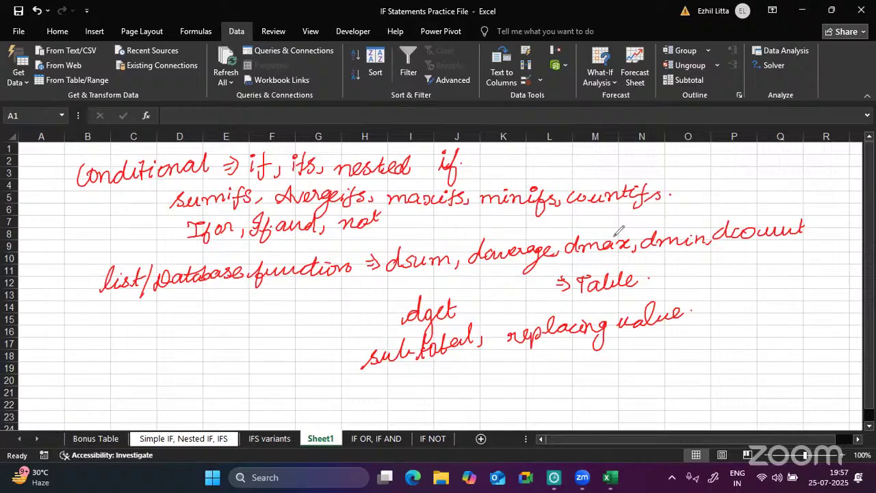
- Handwrite the topics Excel Chart and Pivot Table below the summary and underline both
mouse_move(61, 379)
left_mouse_down()
mouse_move(58, 372)
mouse_move(66, 389)
mouse_move(77, 385)
left_mouse_up()
left_click_drag(78, 373, 80, 385)
left_click_drag(89, 381, 96, 367)
mouse_move(103, 354)
left_mouse_down()
mouse_move(137, 335)
mouse_move(147, 346)
mouse_move(162, 341)
mouse_move(134, 330)
mouse_move(179, 332)
left_mouse_up()
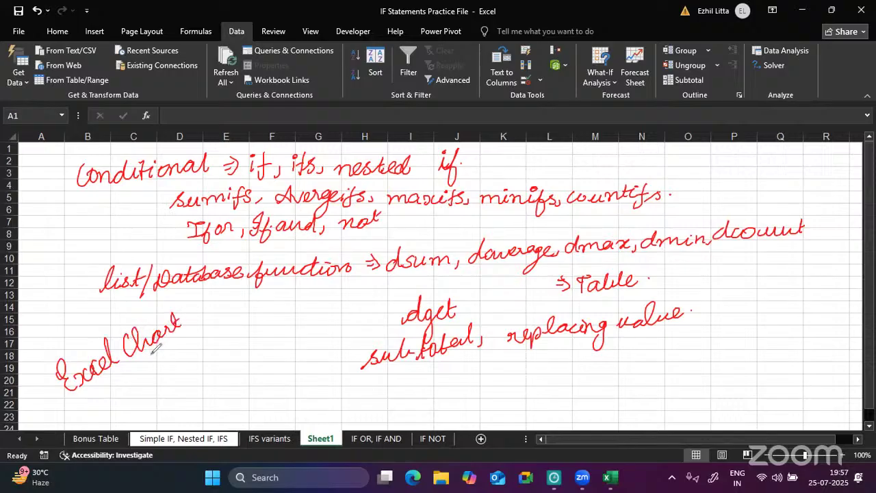
mouse_move(112, 387)
left_mouse_down()
mouse_move(116, 406)
mouse_move(132, 403)
mouse_move(169, 357)
mouse_move(183, 365)
mouse_move(193, 348)
mouse_move(221, 335)
left_mouse_up()
left_click(128, 382)
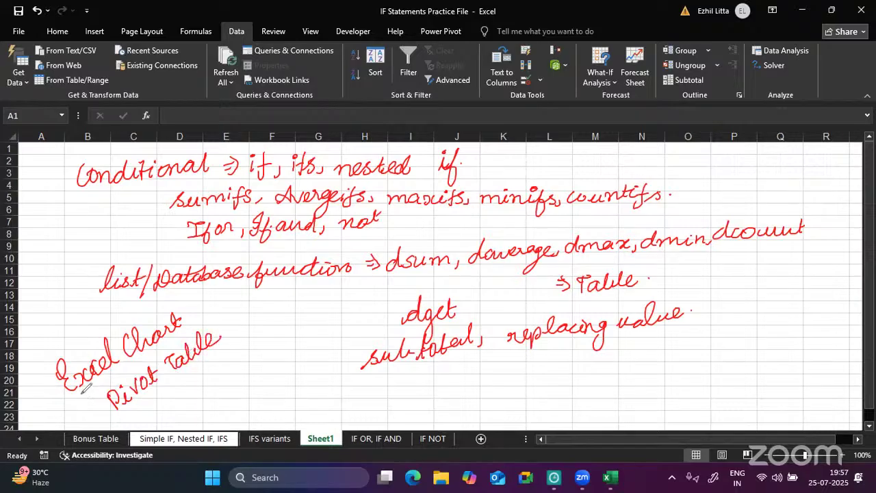
left_click_drag(81, 393, 181, 328)
left_click_drag(152, 393, 215, 348)
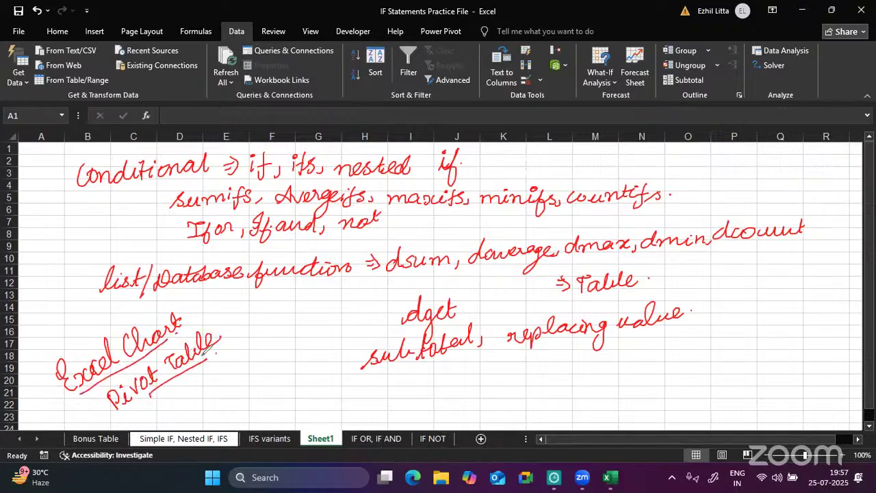
left_click(216, 351)
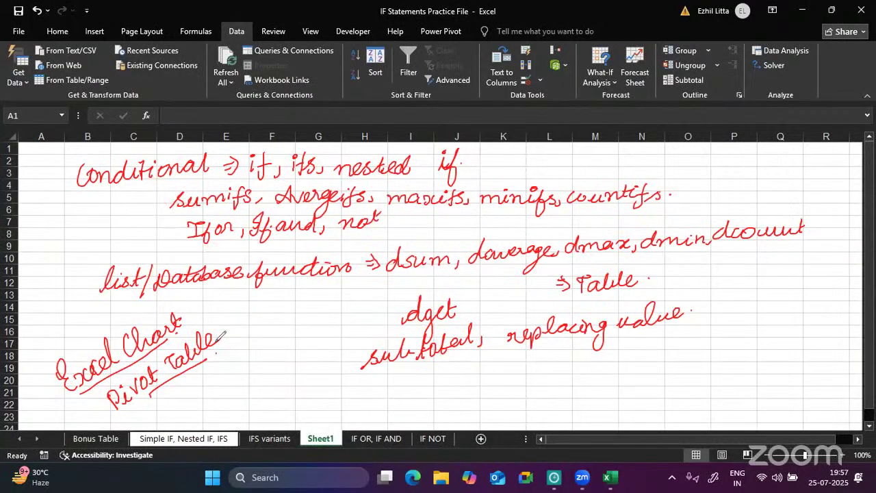